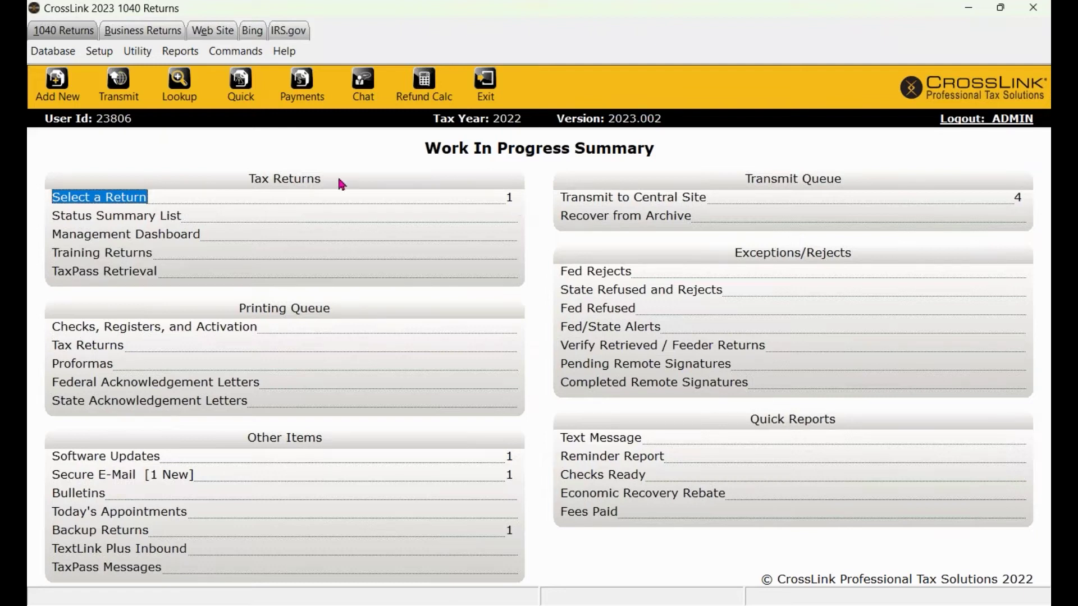
Start adding a new return, cancel it, and go back to the Work In Progress Summary.
left_click(64, 92)
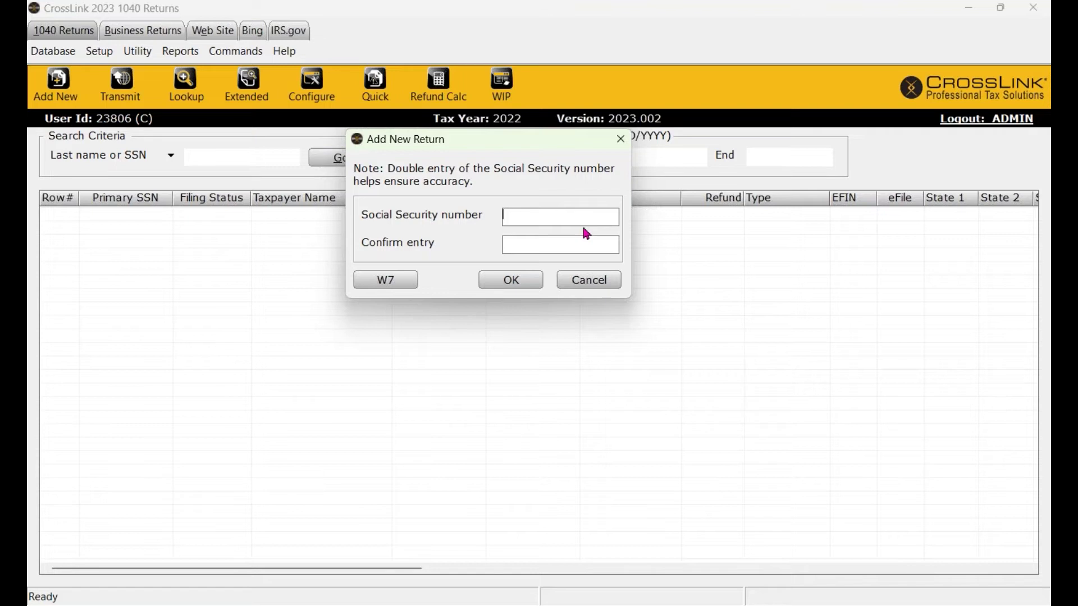
left_click(608, 279)
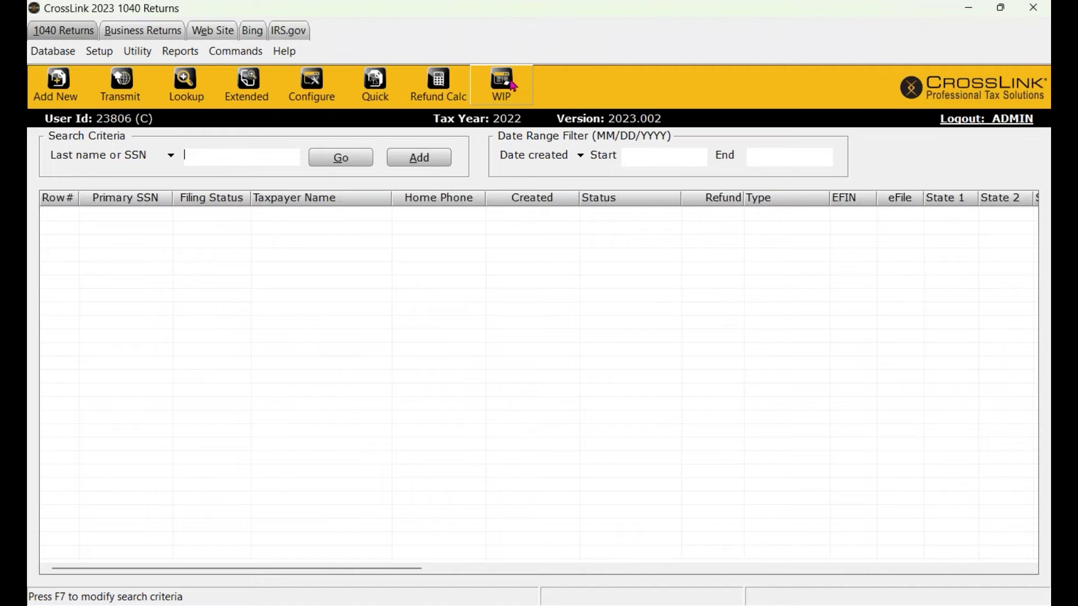
left_click(512, 91)
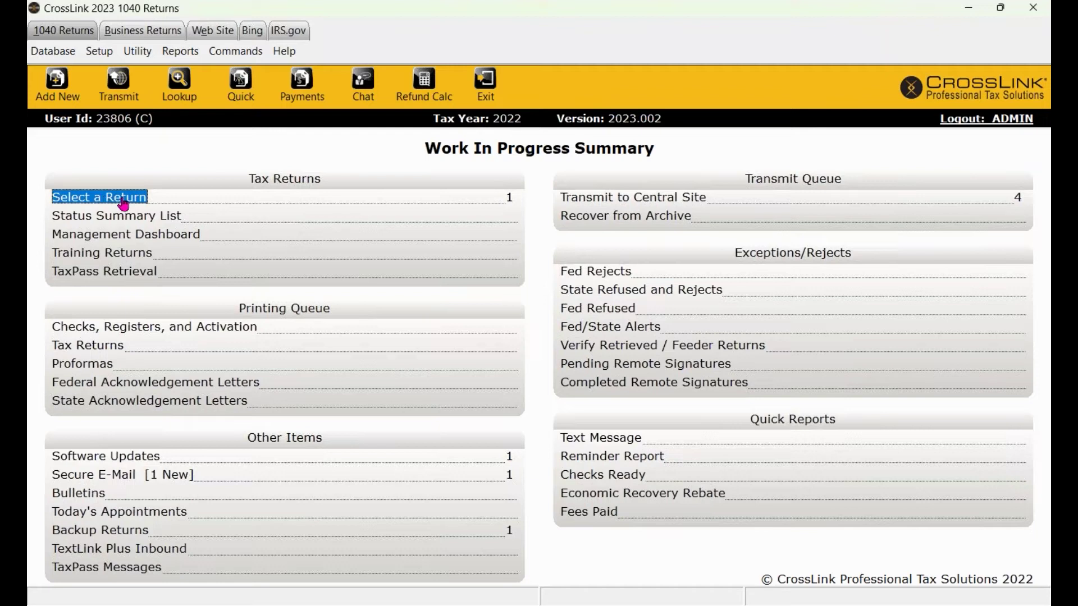
Open the return search screen and browse the criteria, keeping Last name or SSN.
left_click(180, 90)
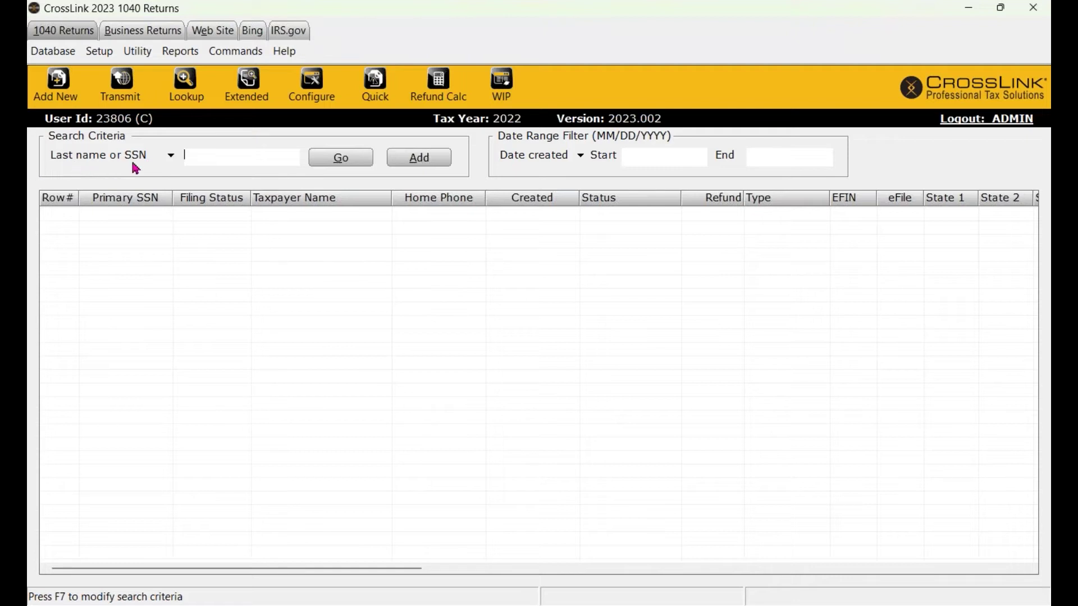
left_click(171, 158)
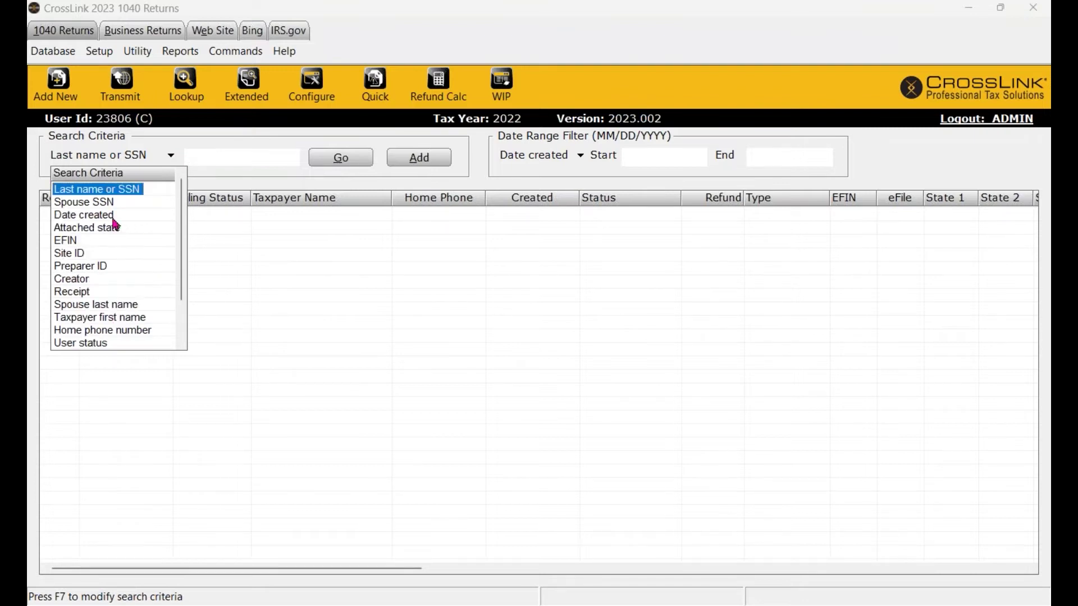
scroll(136, 272, "down", 2)
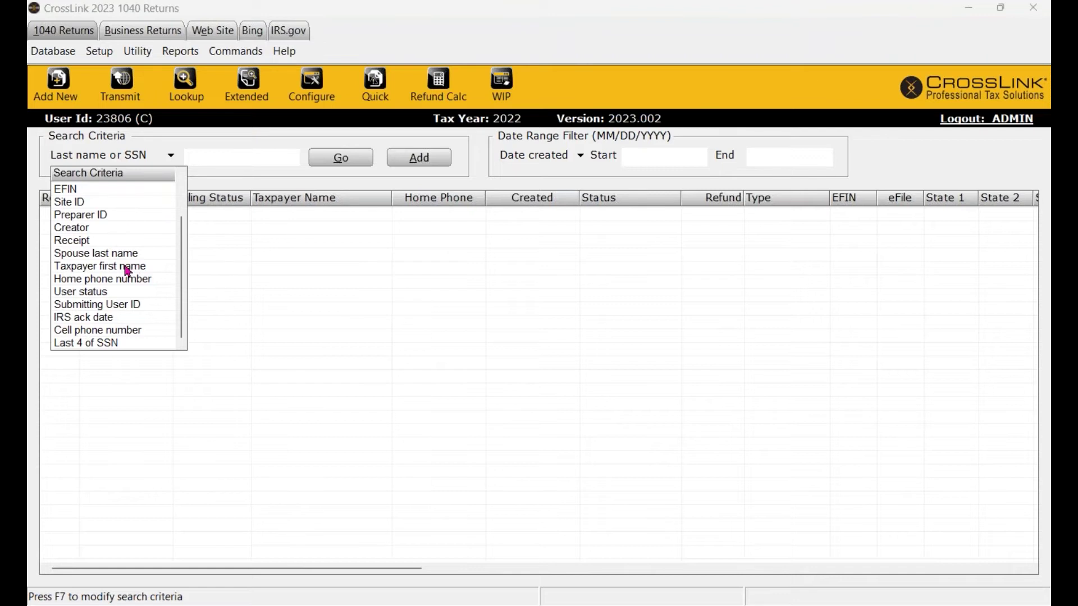
scroll(115, 305, "up", 2)
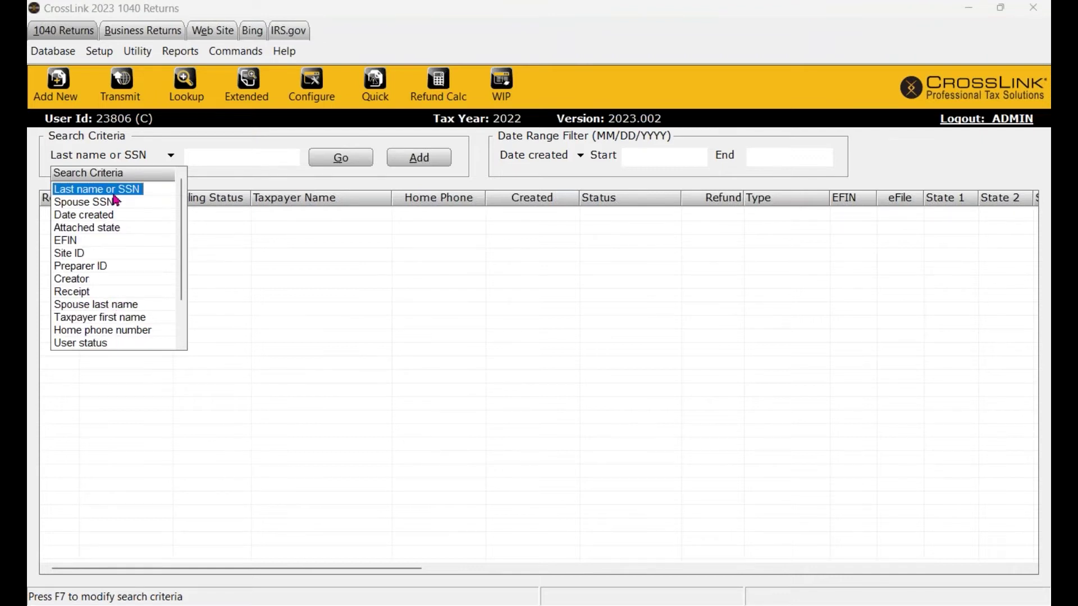
left_click(75, 194)
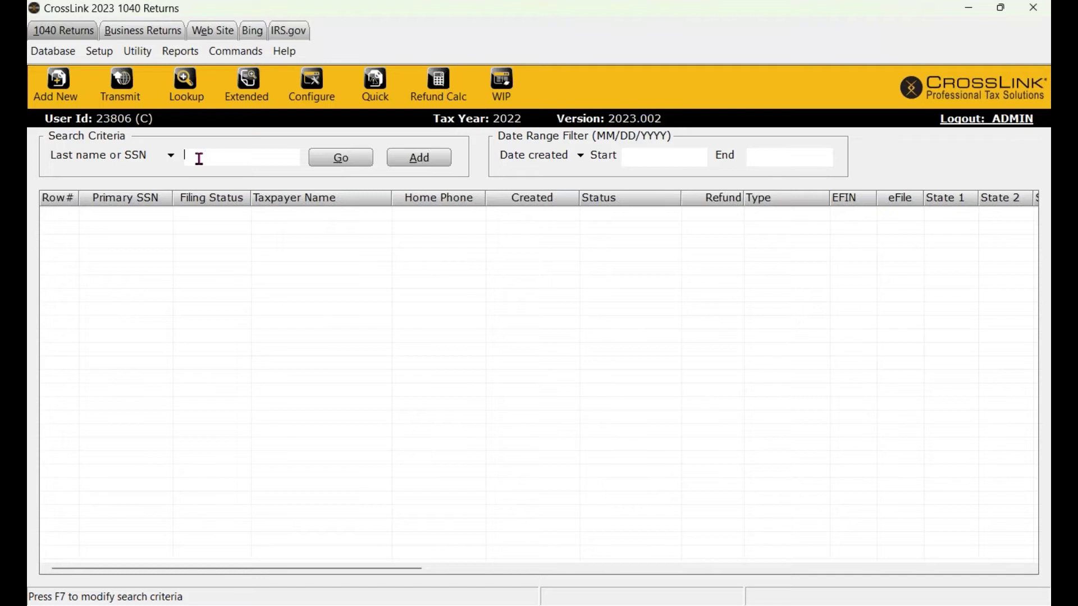
List saved returns, placing Created after Filing Status and EFIN after Taxpayer Name, then return to WIP.
left_click(356, 159)
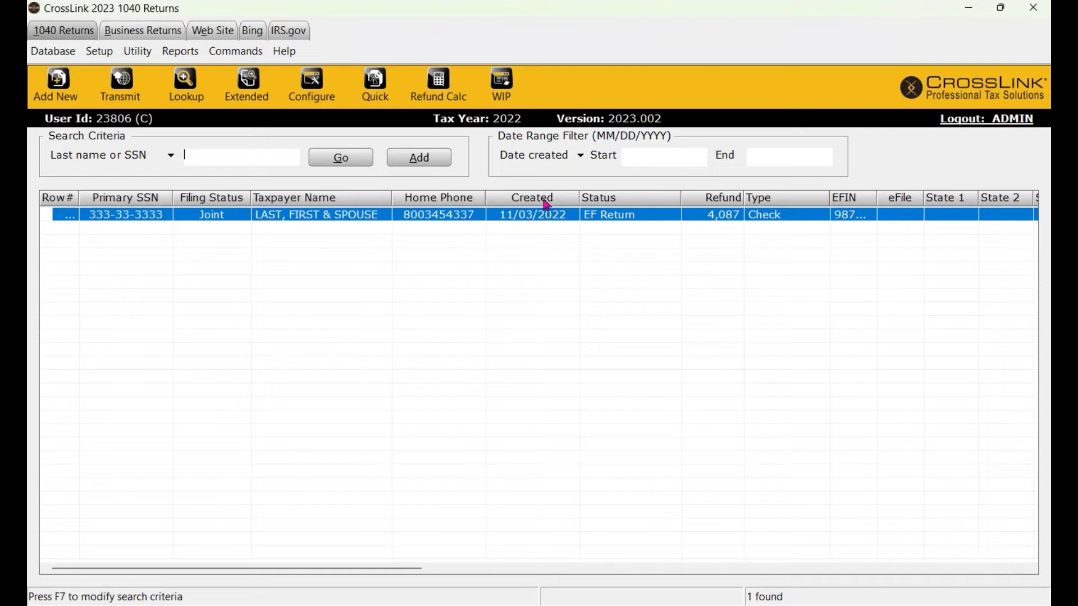
left_click_drag(548, 201, 269, 201)
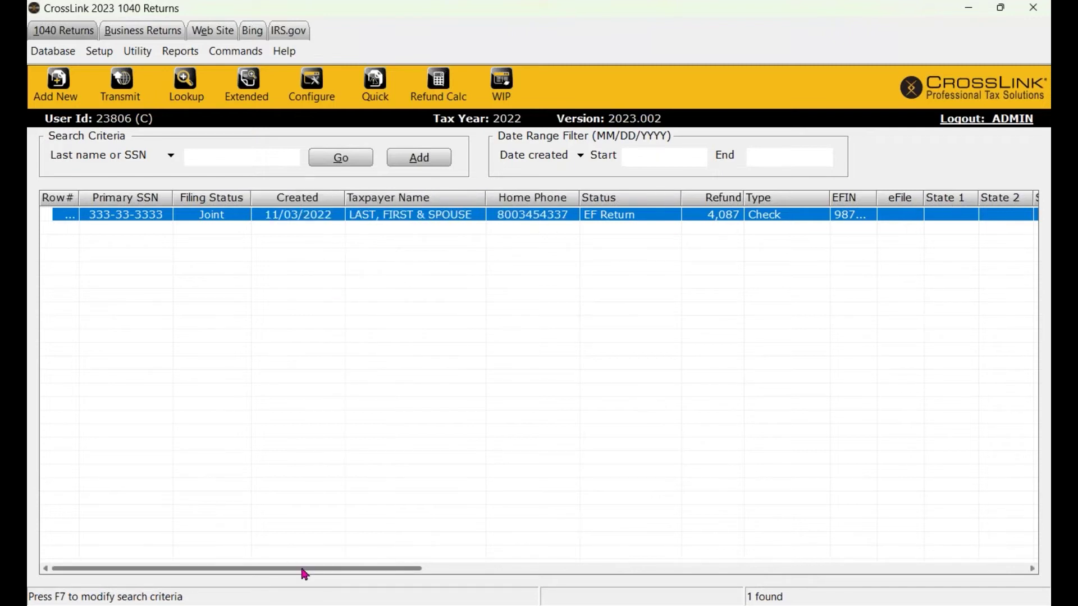
left_click_drag(303, 571, 623, 543)
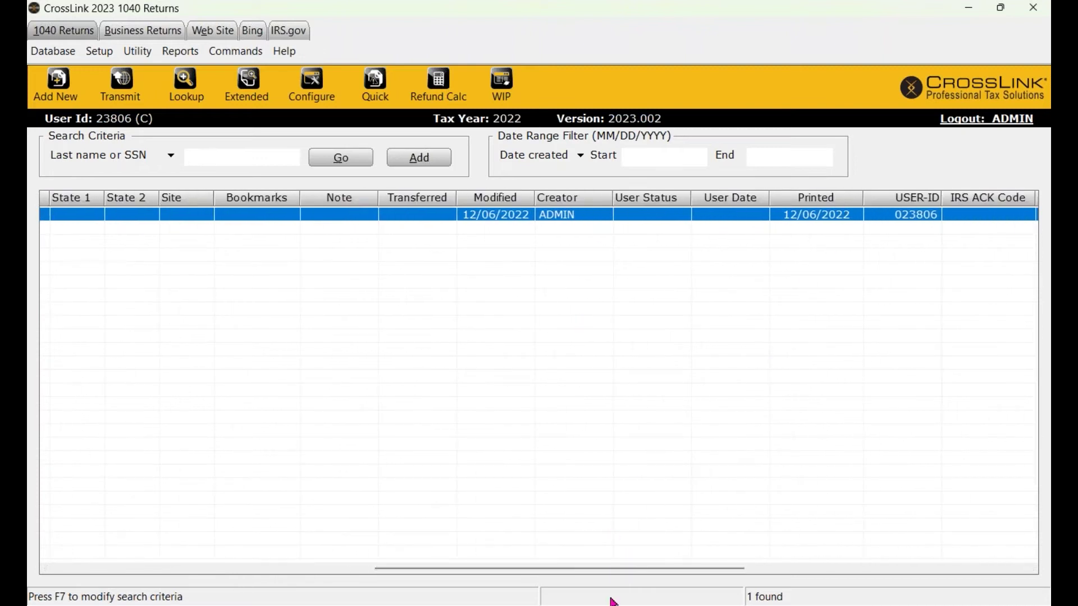
left_click_drag(622, 572, 890, 577)
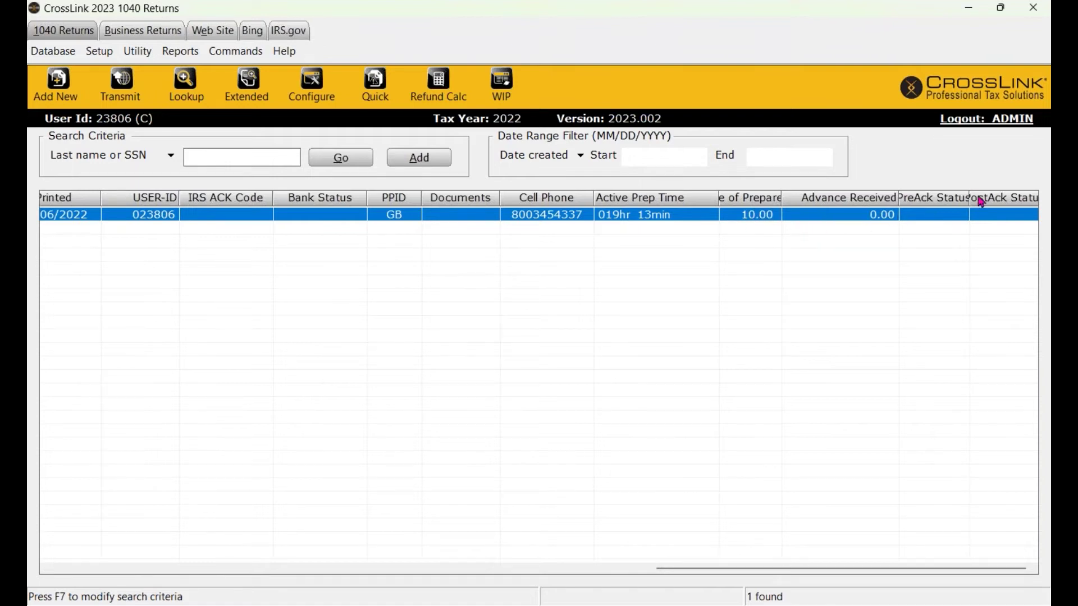
left_click_drag(828, 570, 66, 530)
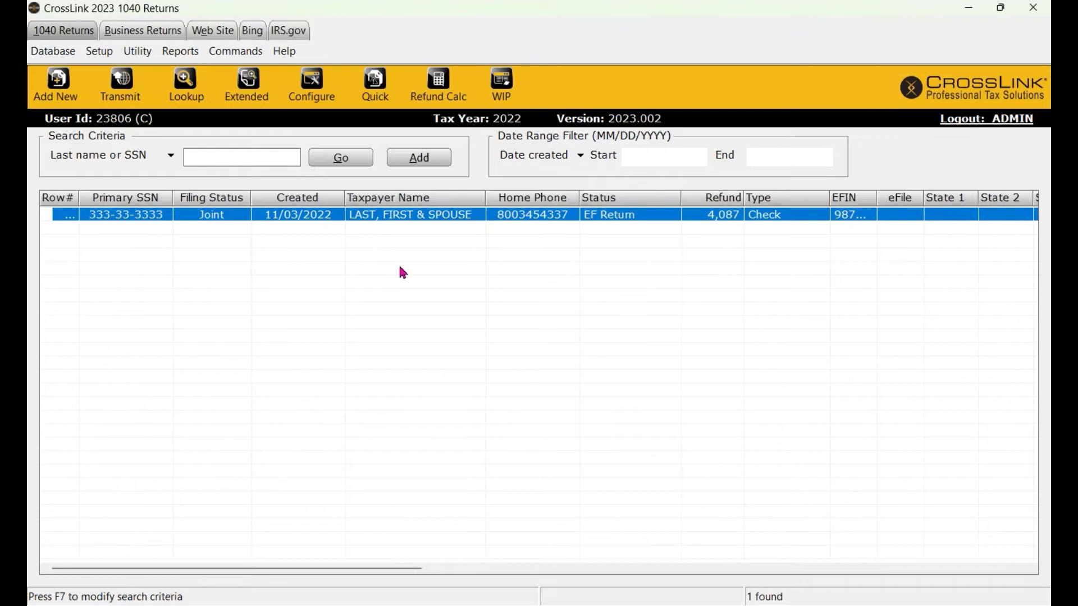
left_click_drag(855, 199, 503, 200)
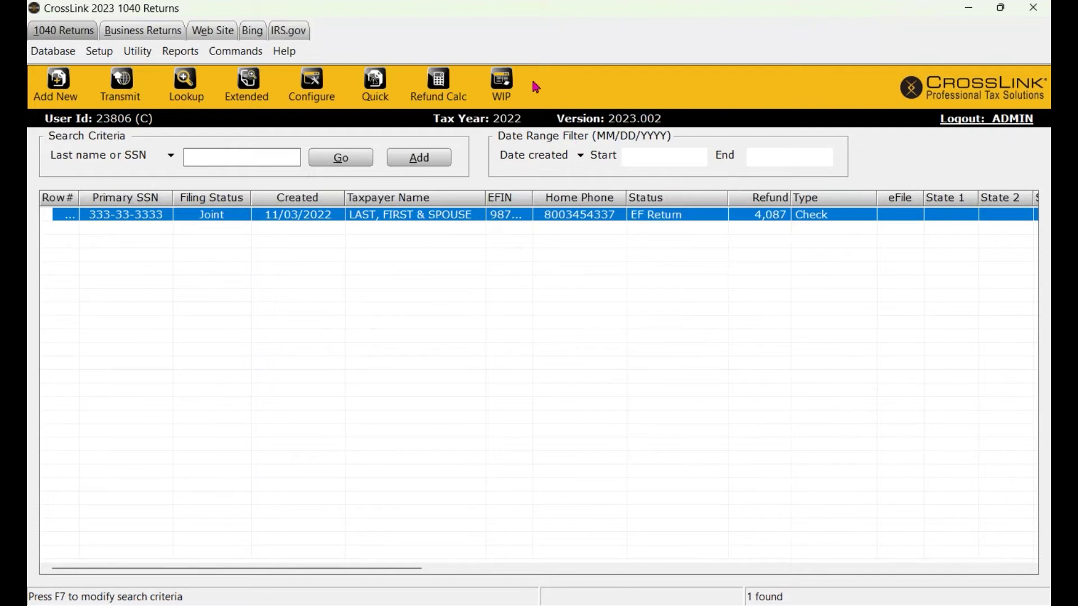
left_click(506, 92)
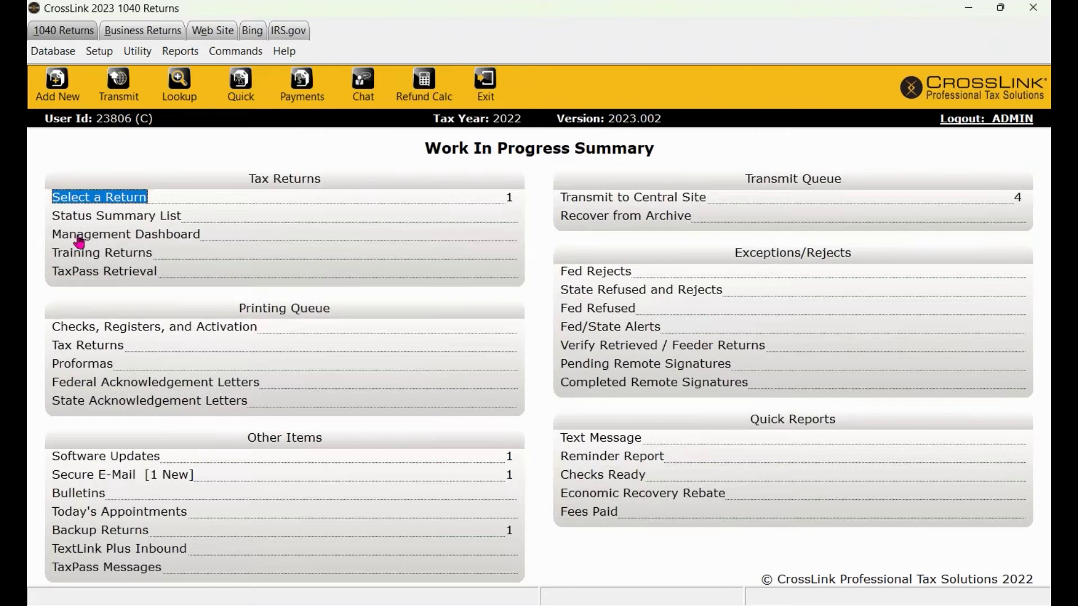
left_click(141, 221)
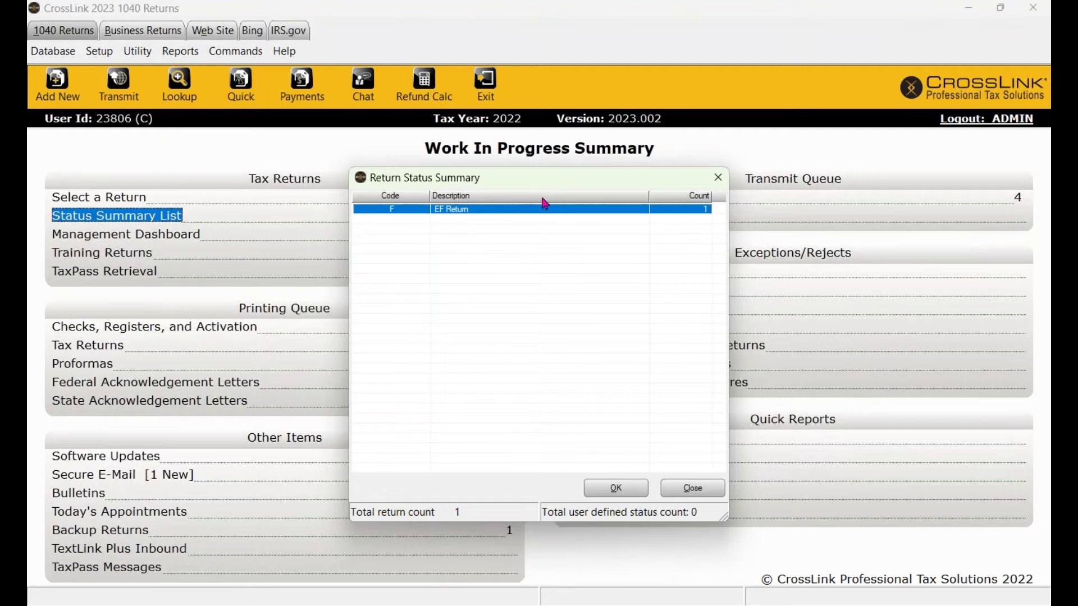
left_click_drag(543, 186, 520, 236)
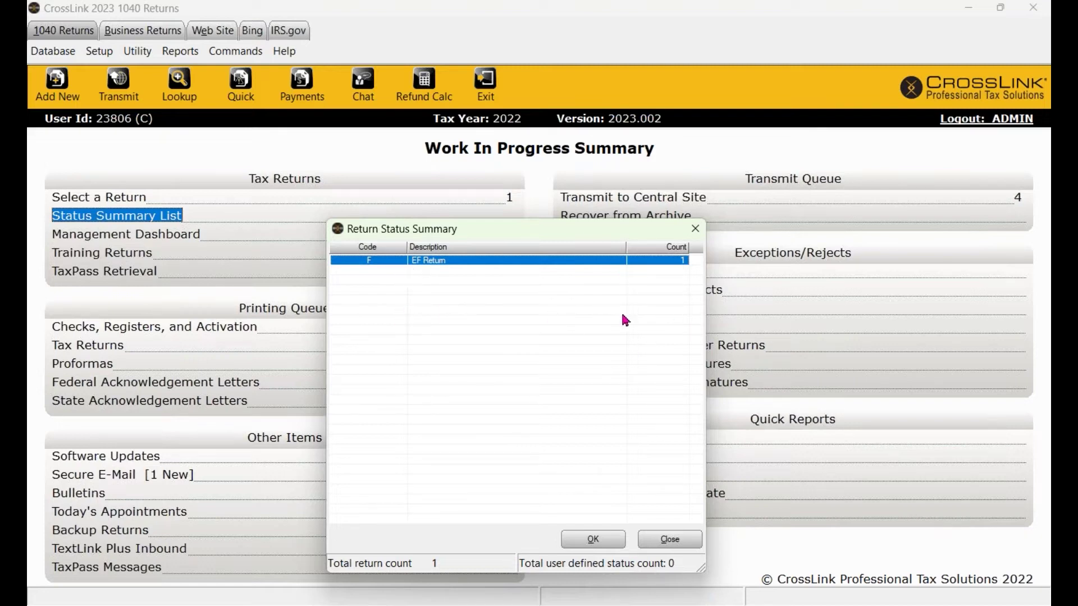
double_click(681, 264)
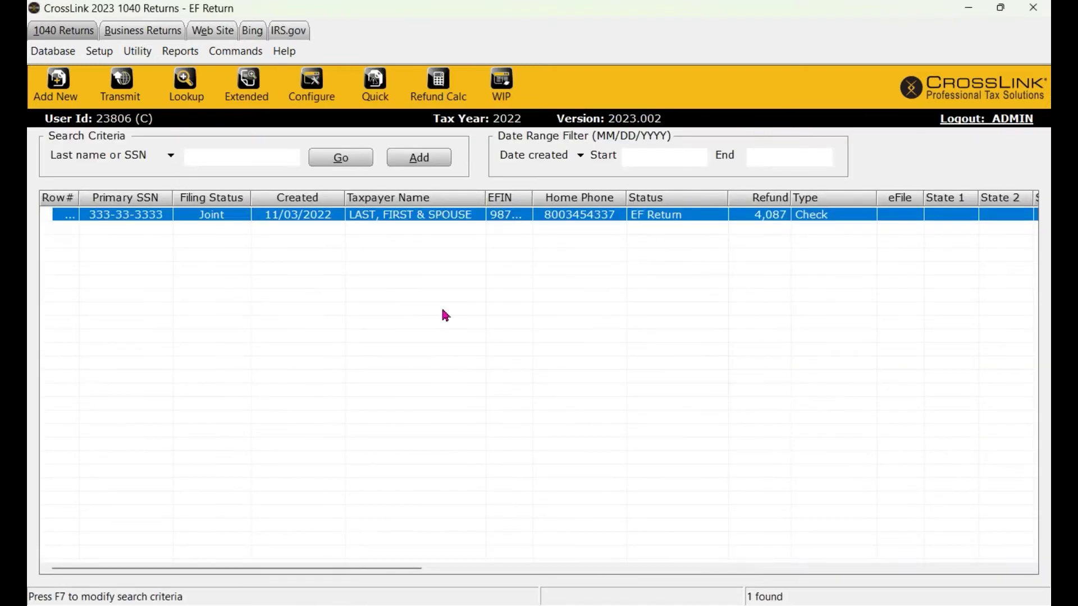
left_click(490, 84)
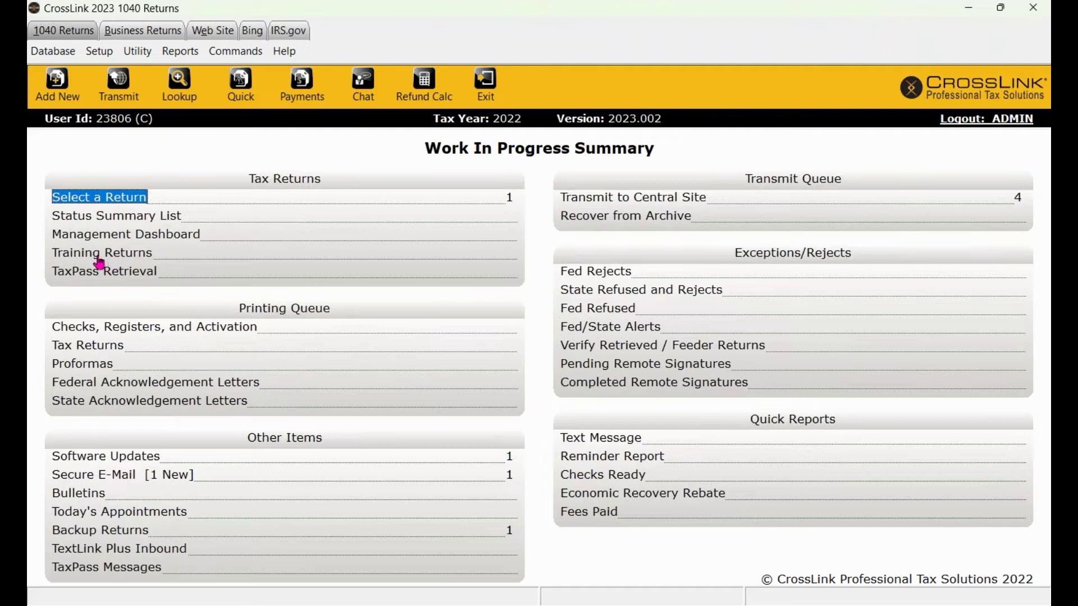
Add a new training return, entering and confirming the client's SSN.
left_click(96, 254)
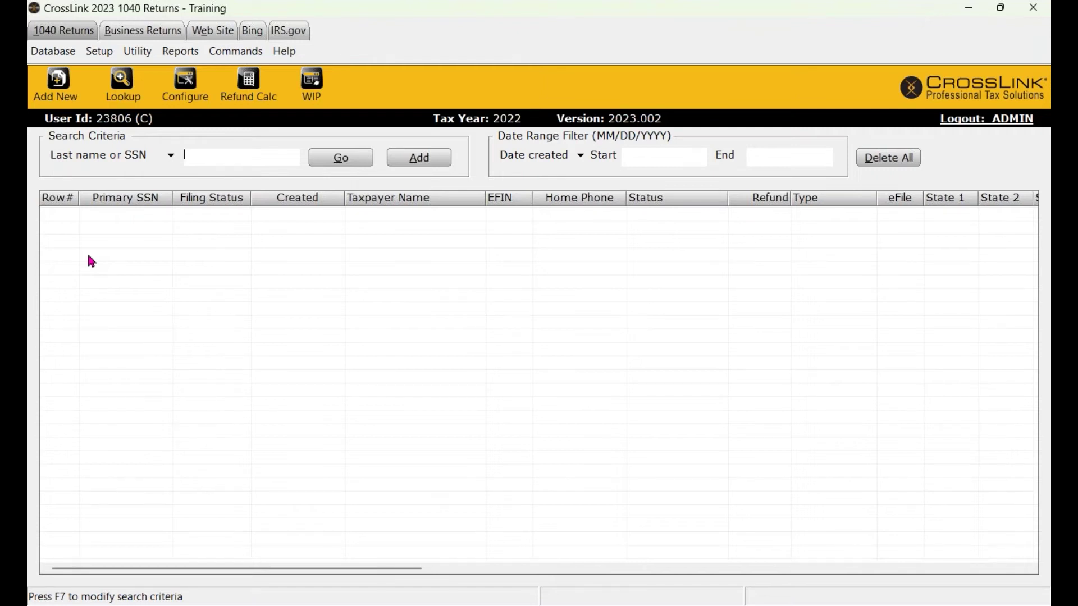
left_click(66, 99)
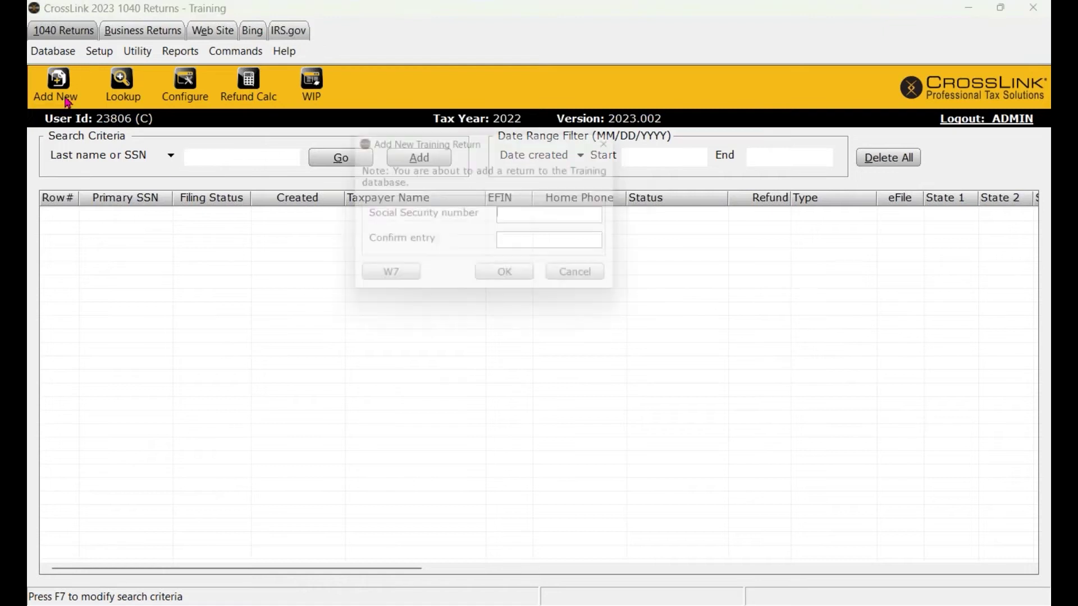
type("563-33-3333")
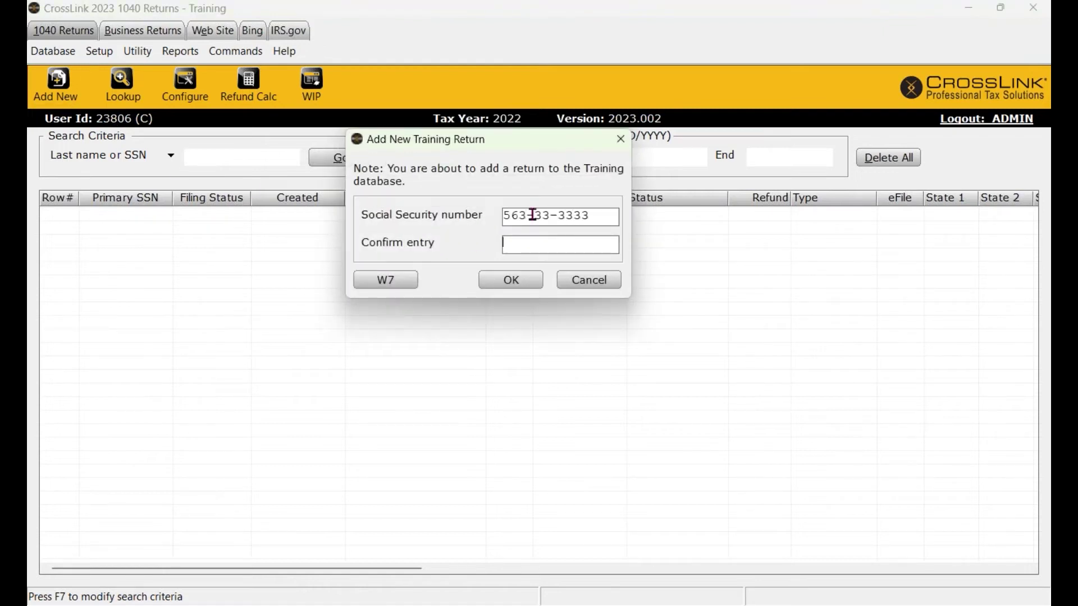
key("Tab")
type("563-33-3333")
left_click(537, 280)
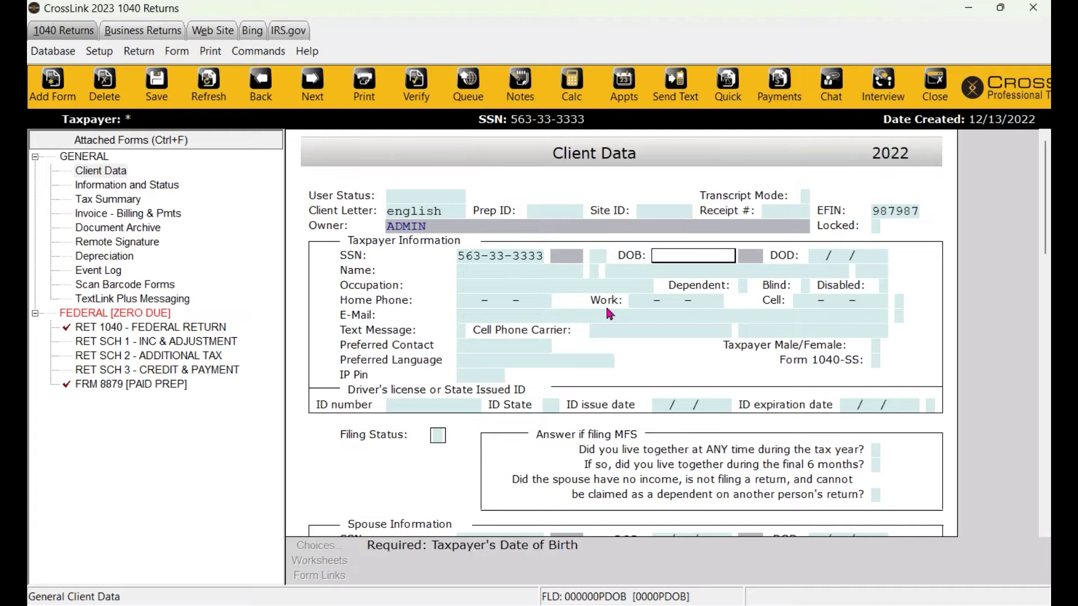
Close the training return, answer the save prompt, and return to the Work In Progress Summary.
left_click(934, 95)
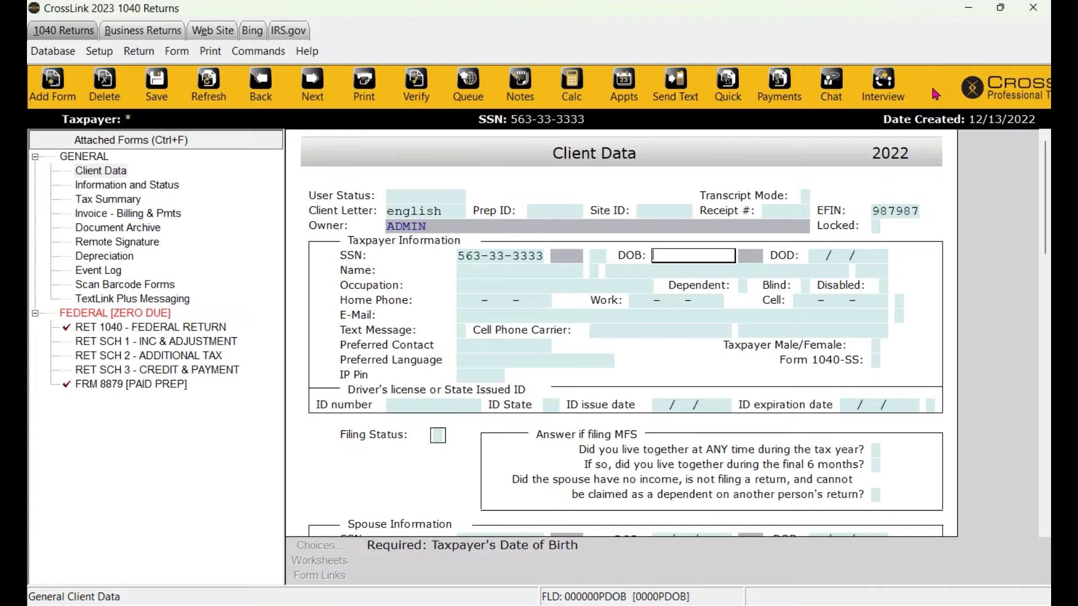
left_click(477, 331)
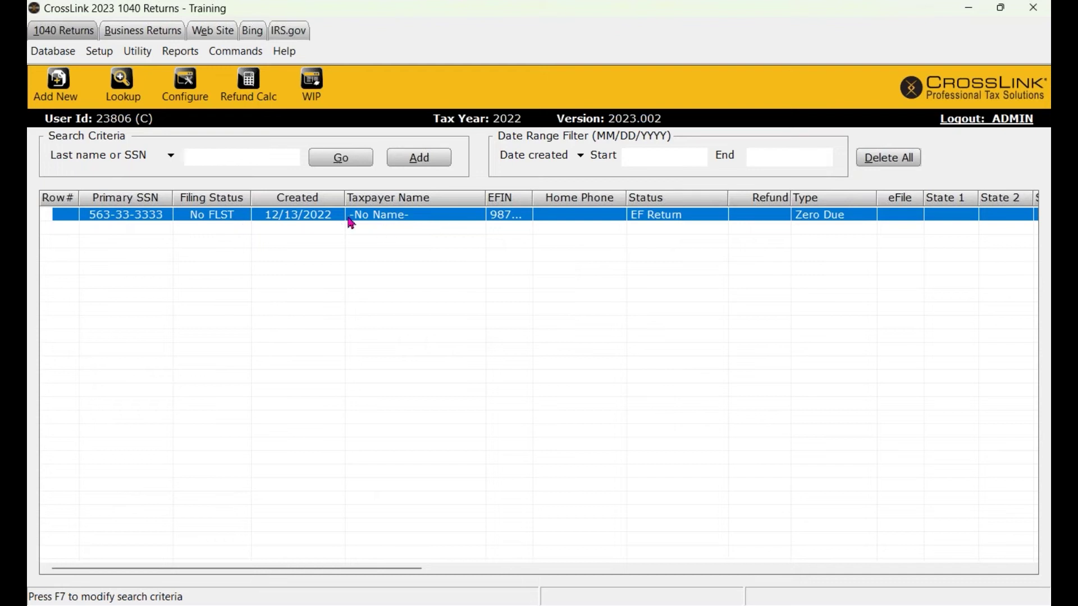
left_click(312, 91)
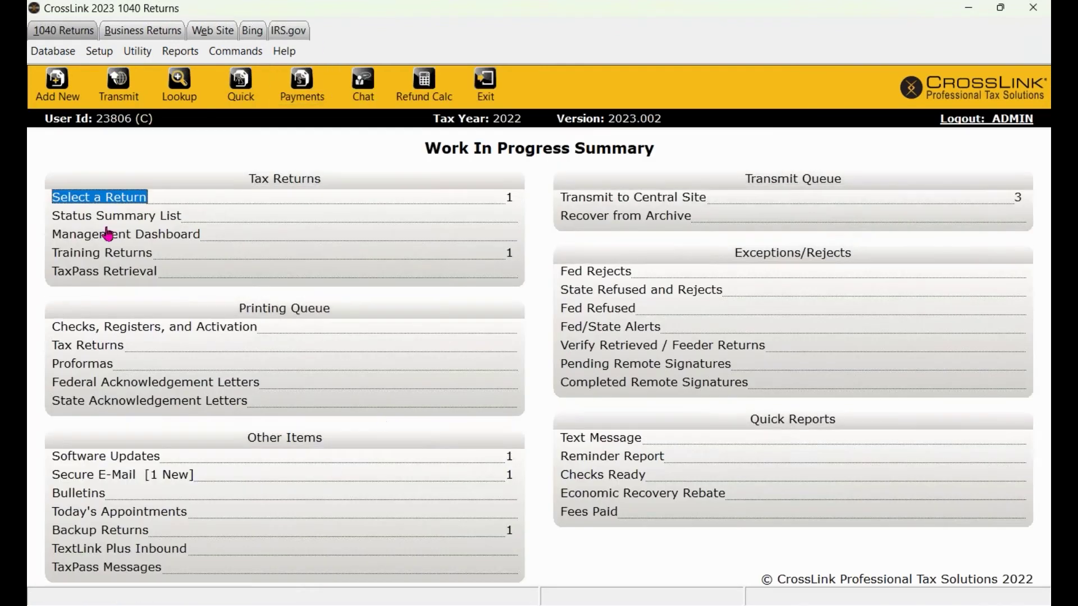
left_click(159, 200)
left_click(341, 159)
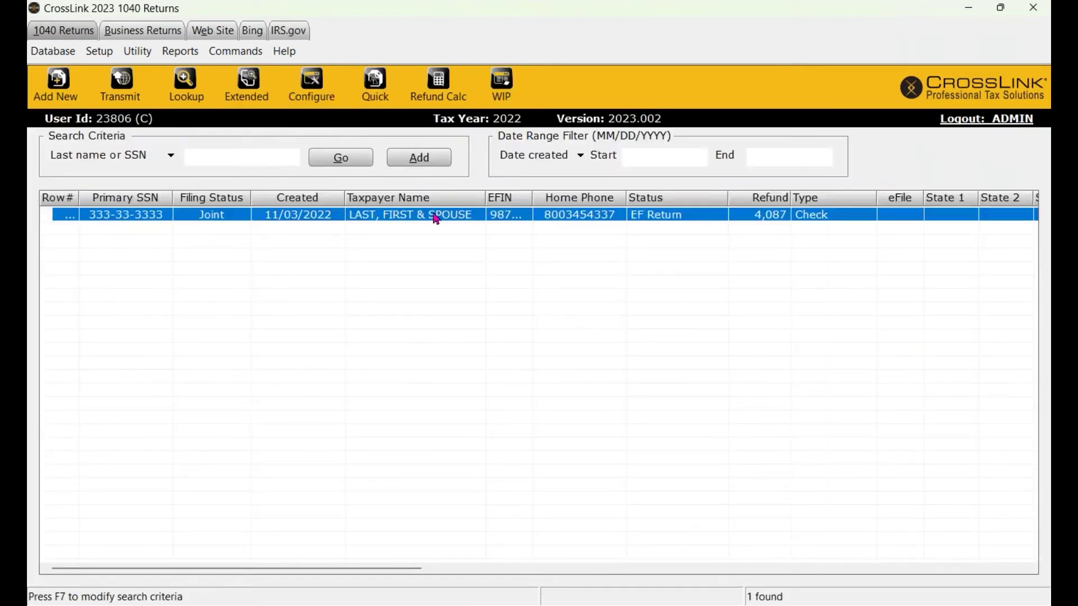
left_click(502, 83)
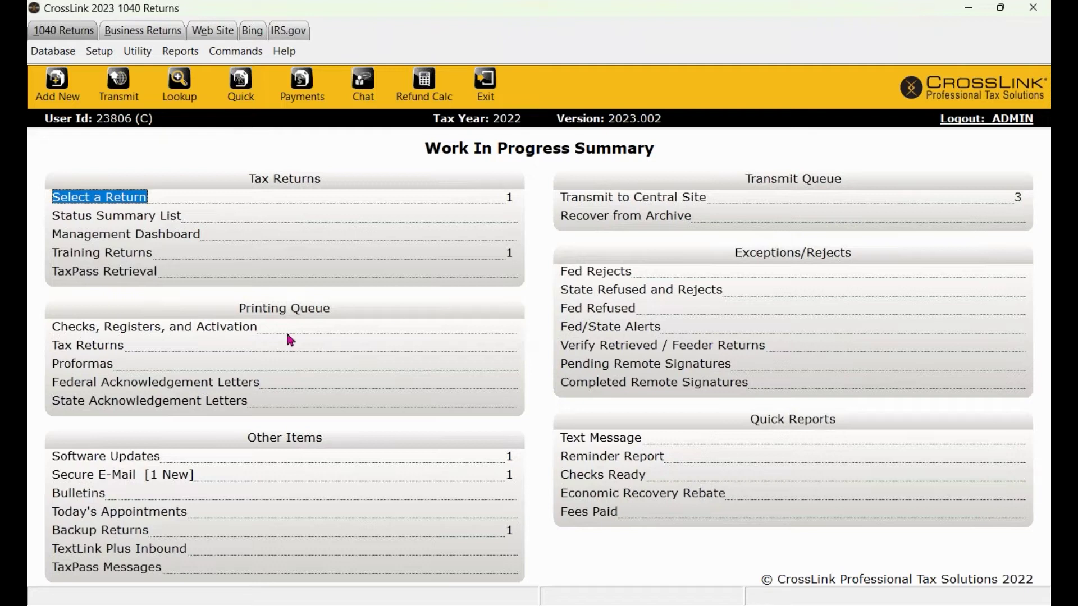
left_click(200, 331)
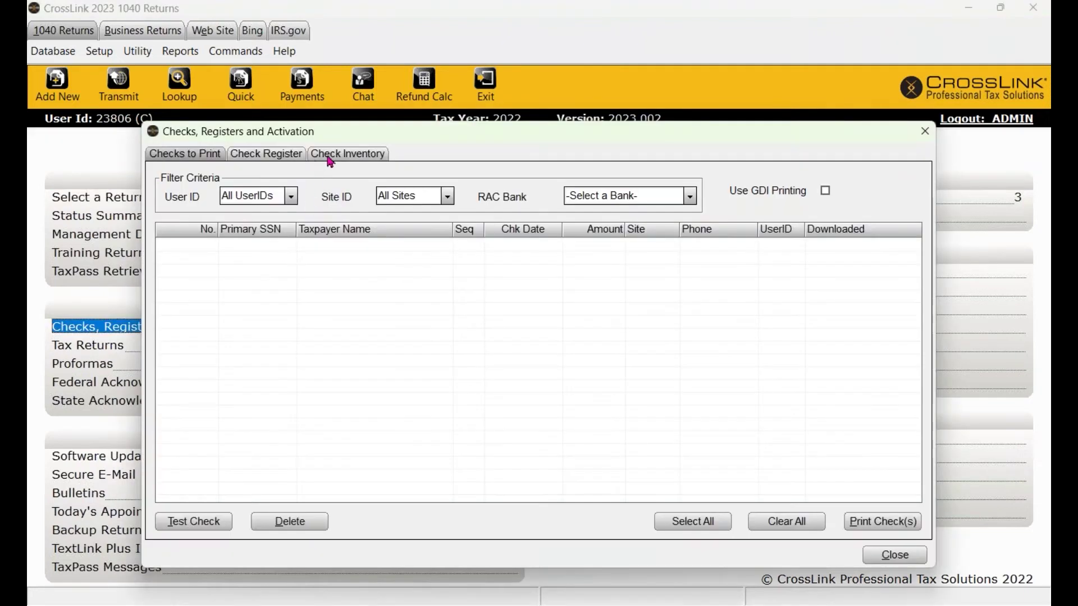
left_click(330, 158)
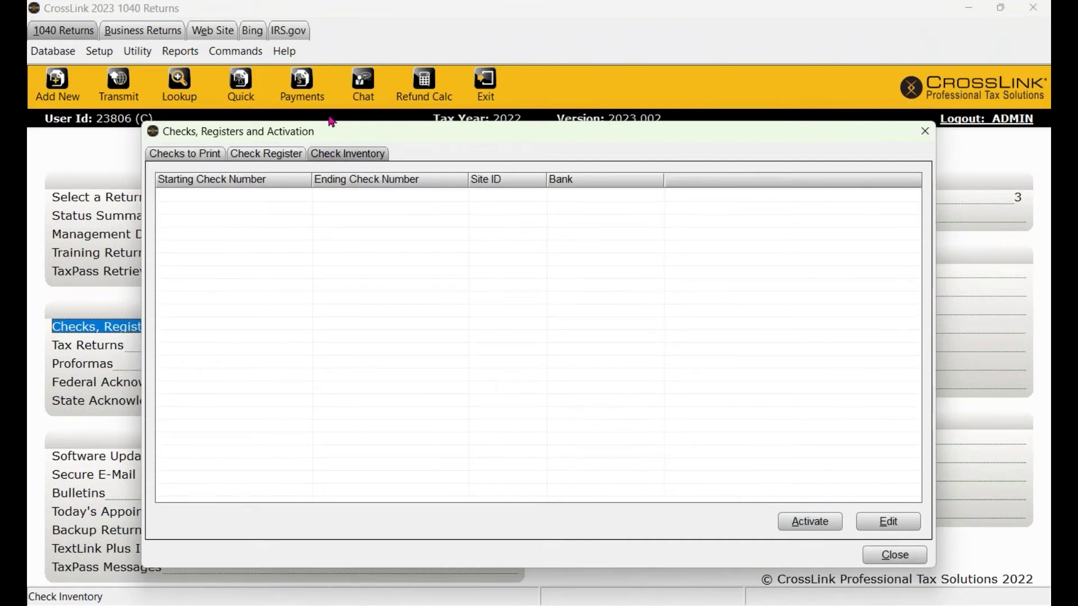
left_click(809, 525)
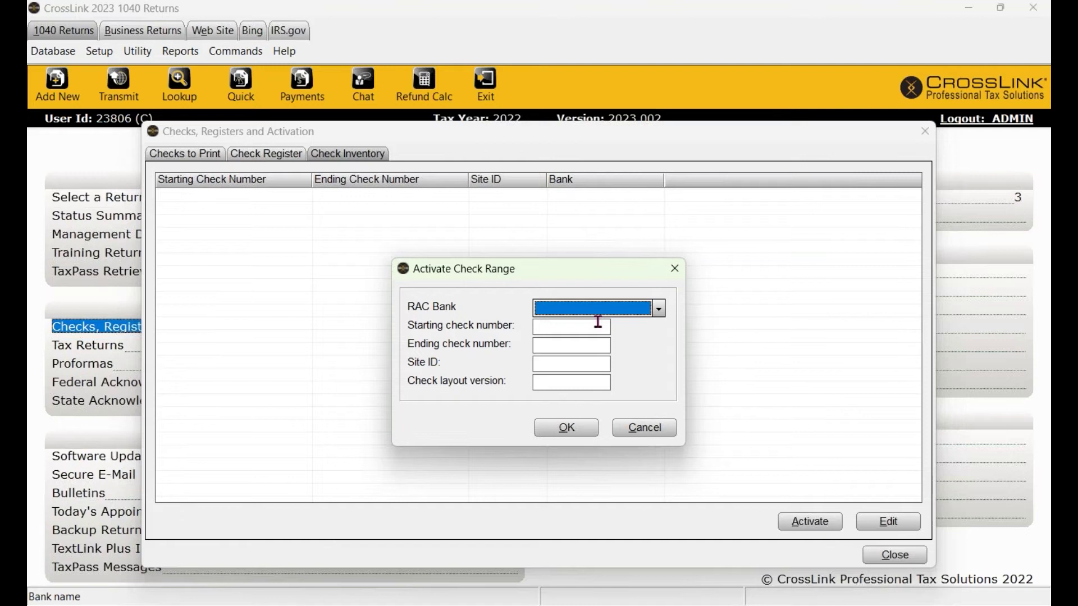
left_click(664, 428)
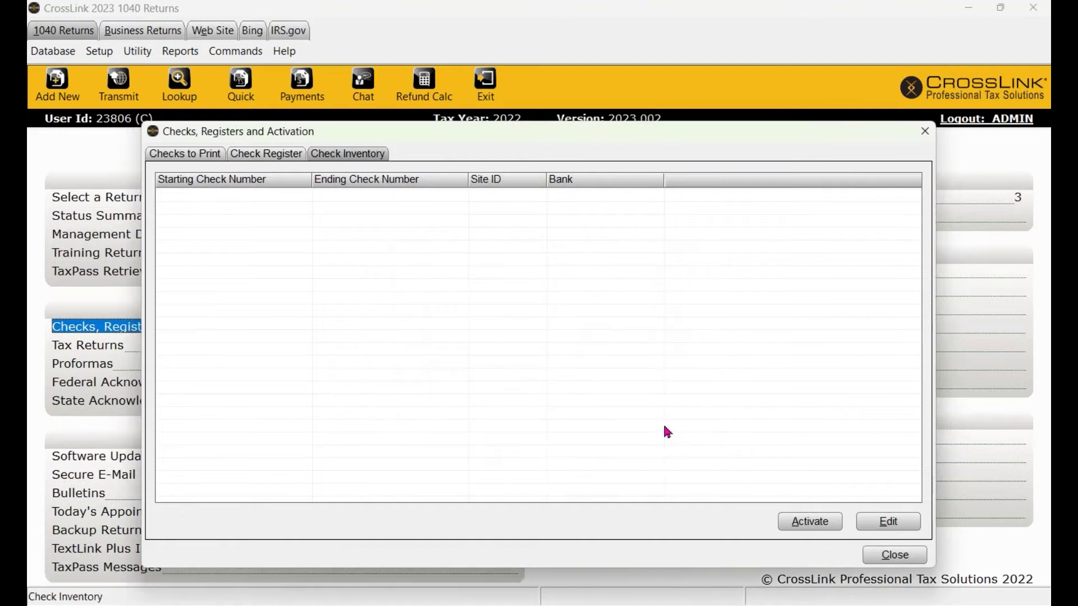
left_click(879, 552)
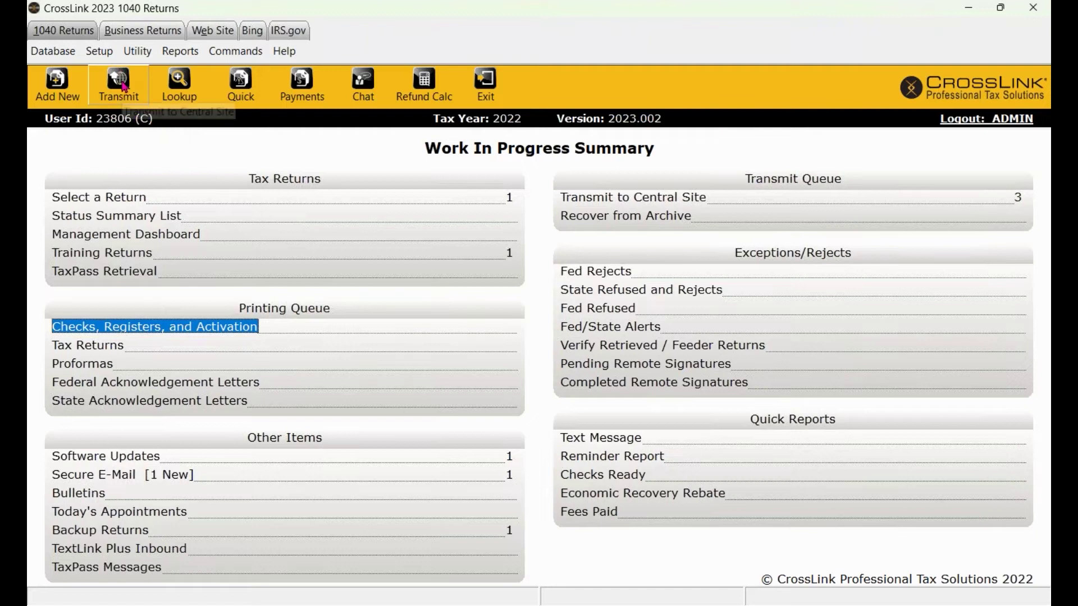
Review the transmit queue, send it to Central Site, and acknowledge the successful communication results.
left_click(629, 199)
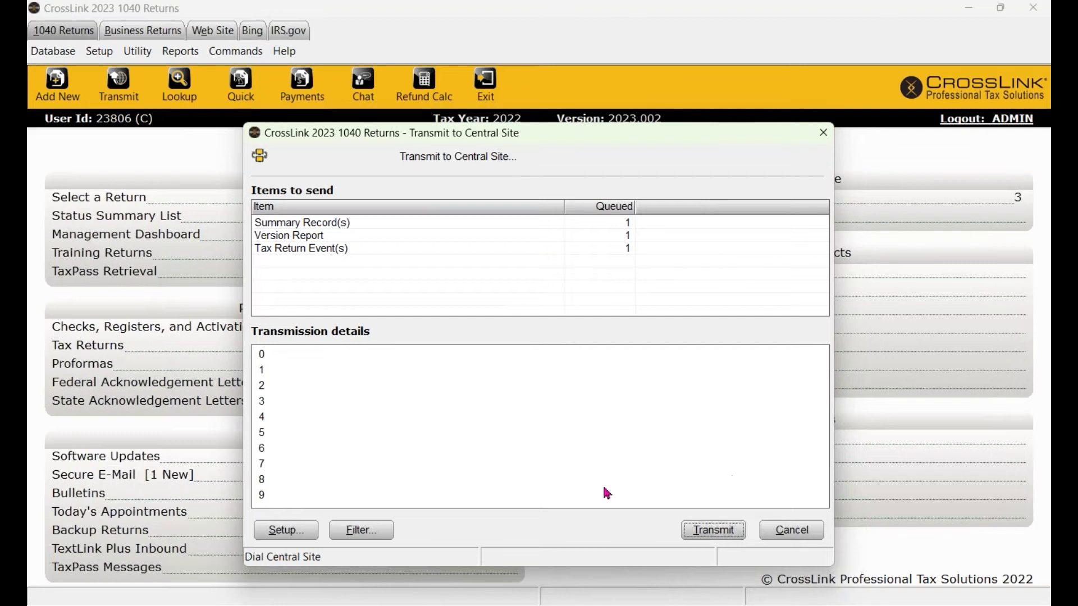
left_click(353, 532)
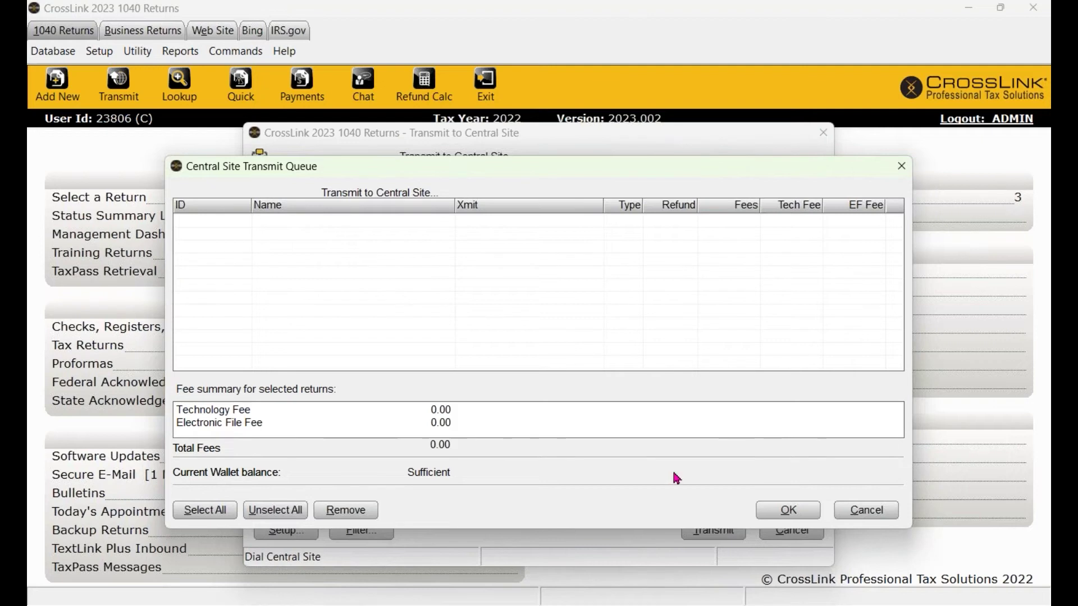
left_click(797, 512)
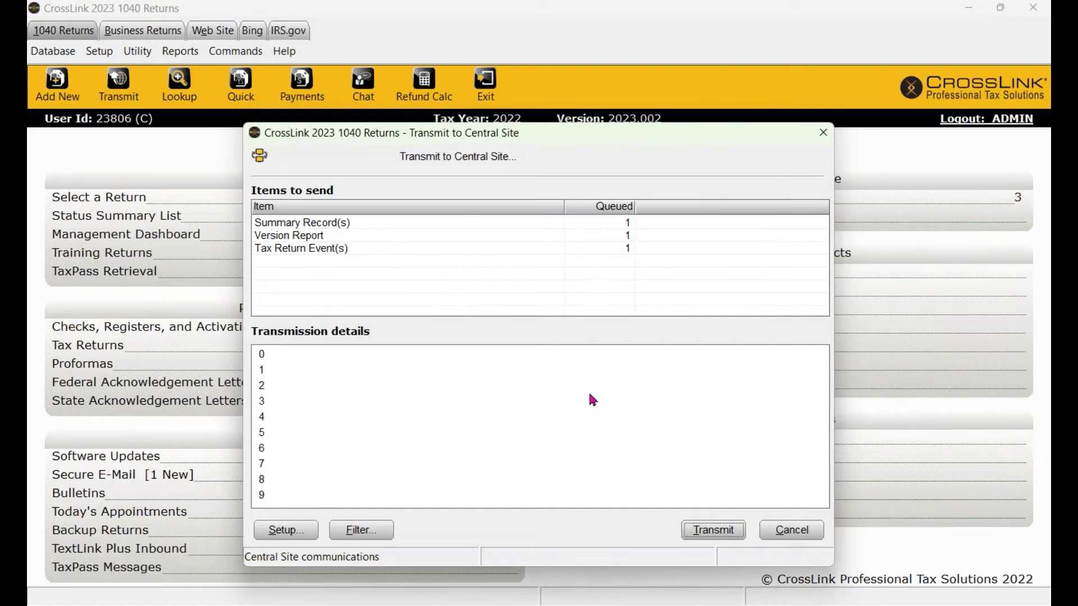
left_click(722, 530)
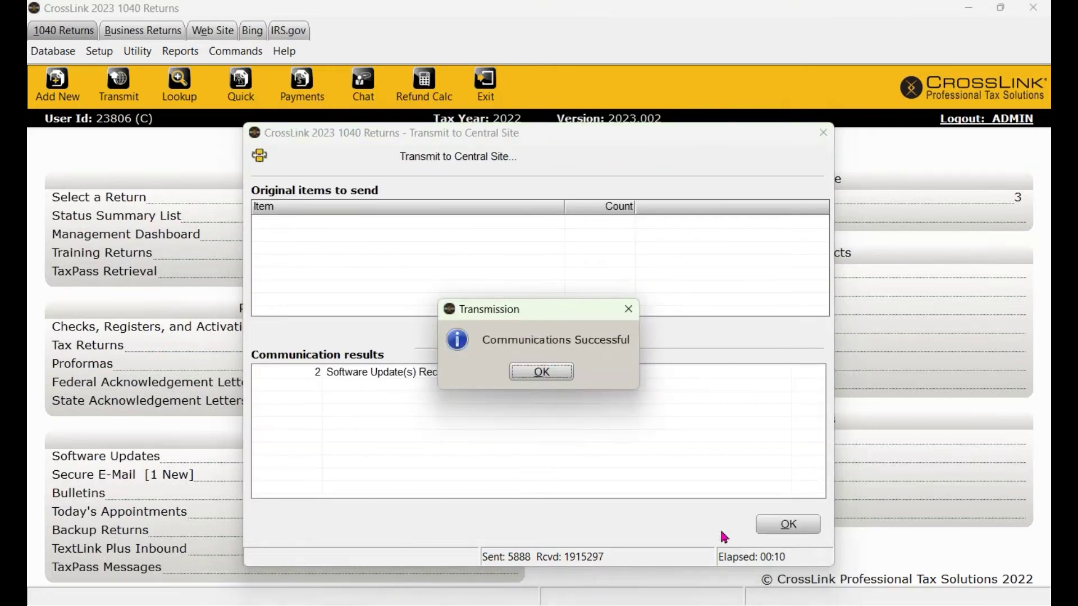
left_click(549, 373)
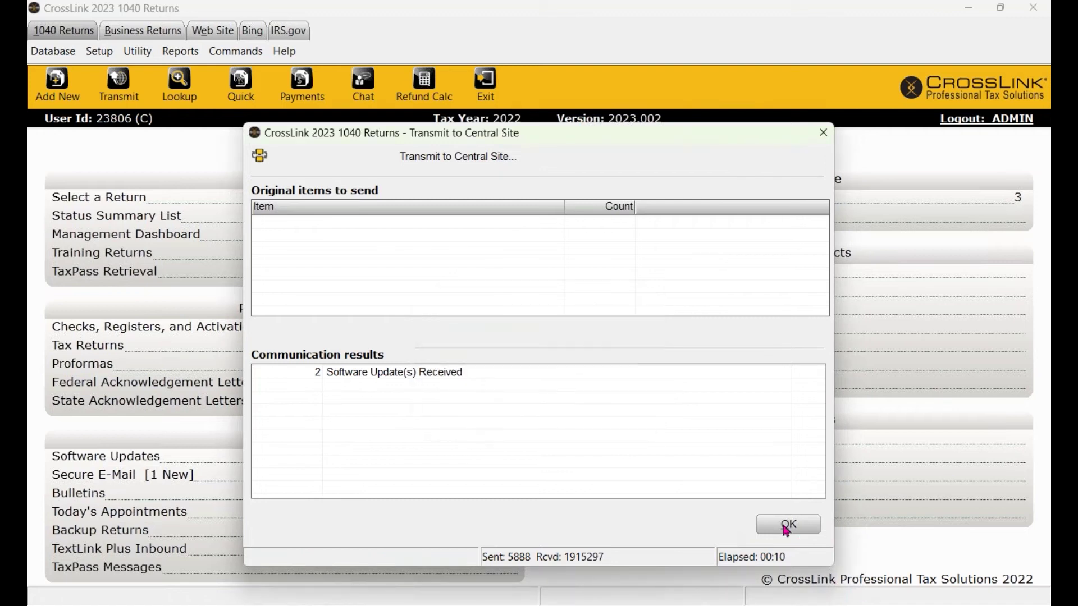
left_click(787, 526)
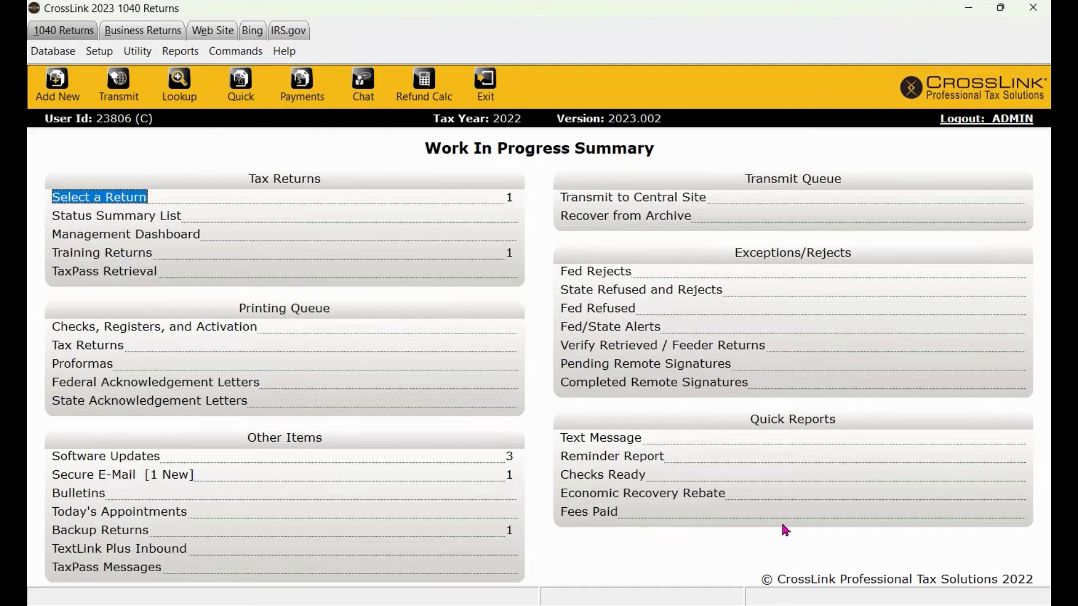
Apply all the received software updates and restart CrossLink to finish updating.
left_click(119, 84)
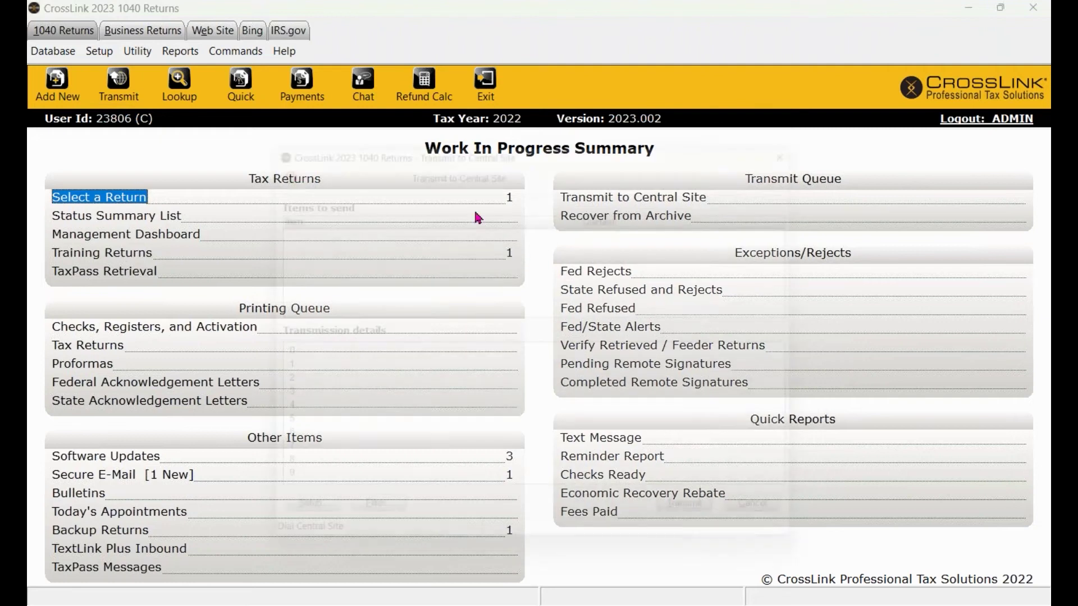
left_click(824, 132)
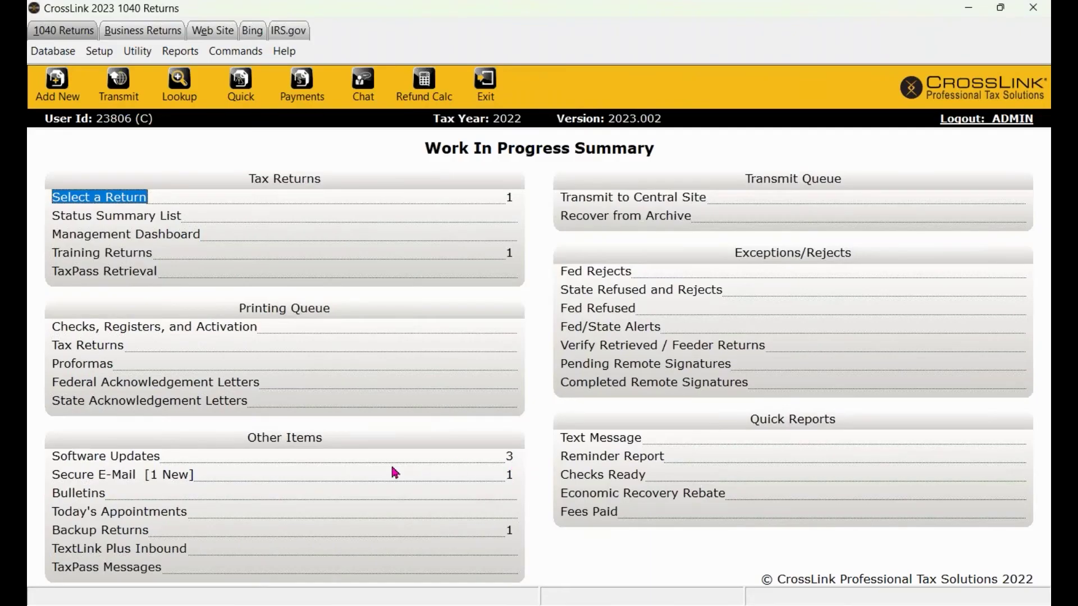
double_click(95, 462)
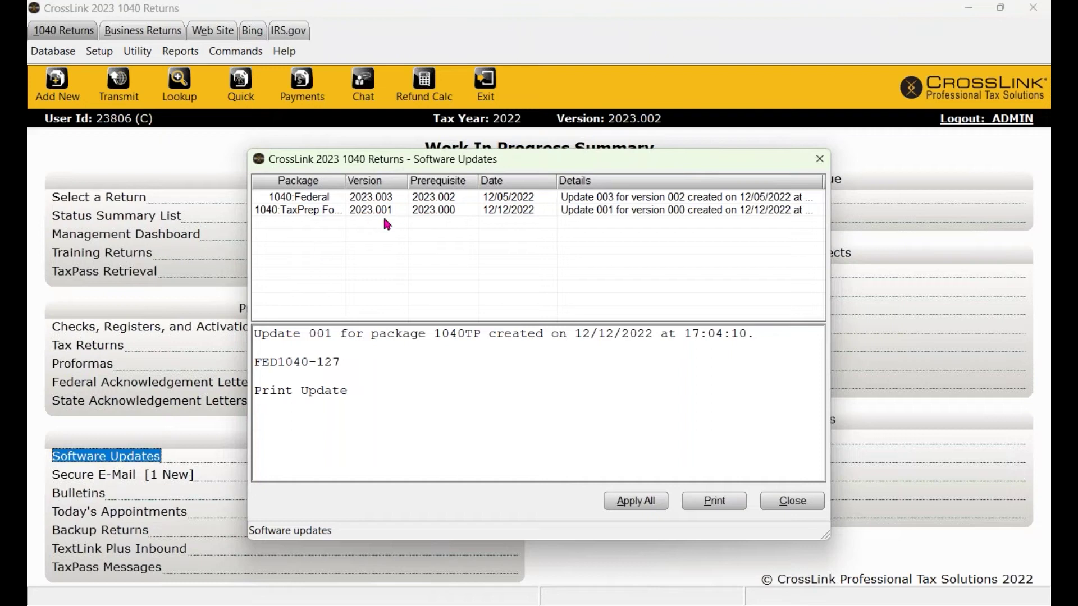
left_click(632, 504)
left_click_drag(337, 389, 337, 426)
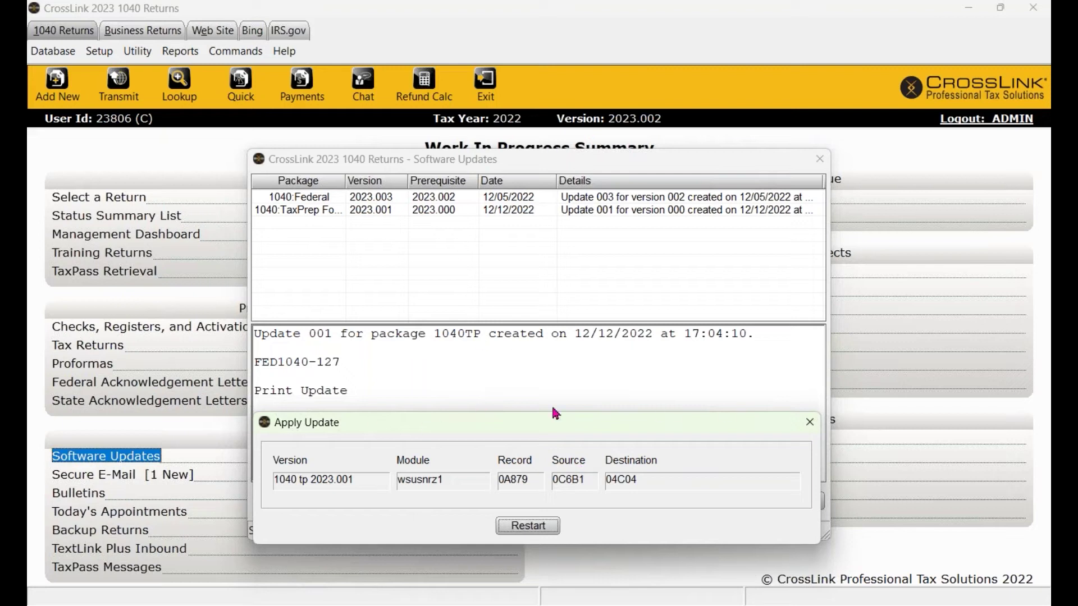
left_click(528, 526)
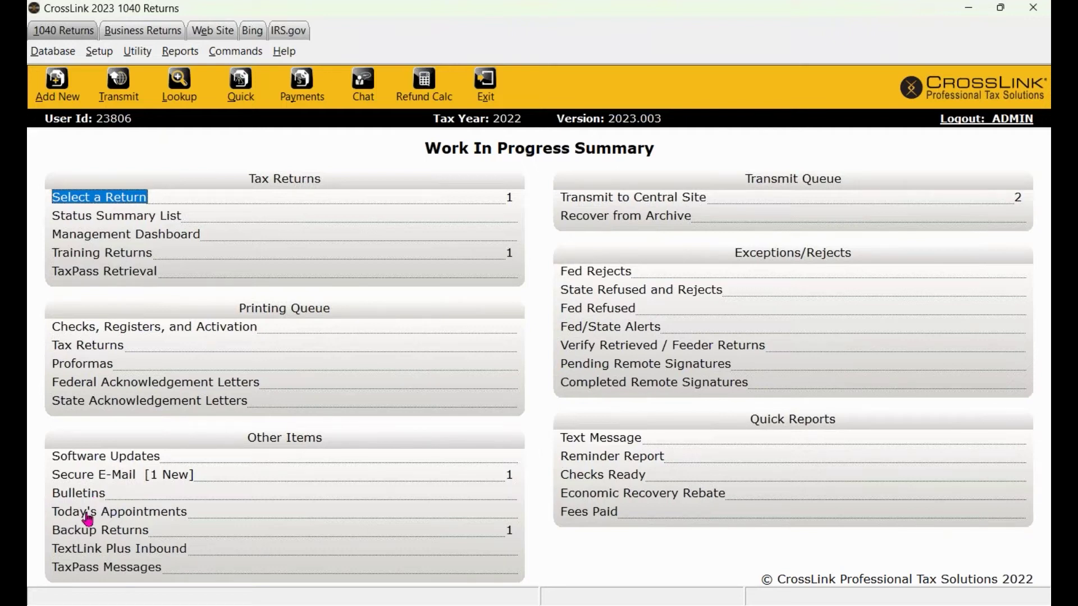
Open today's appointments calendar, then come back to the Work In Progress Summary.
left_click(161, 512)
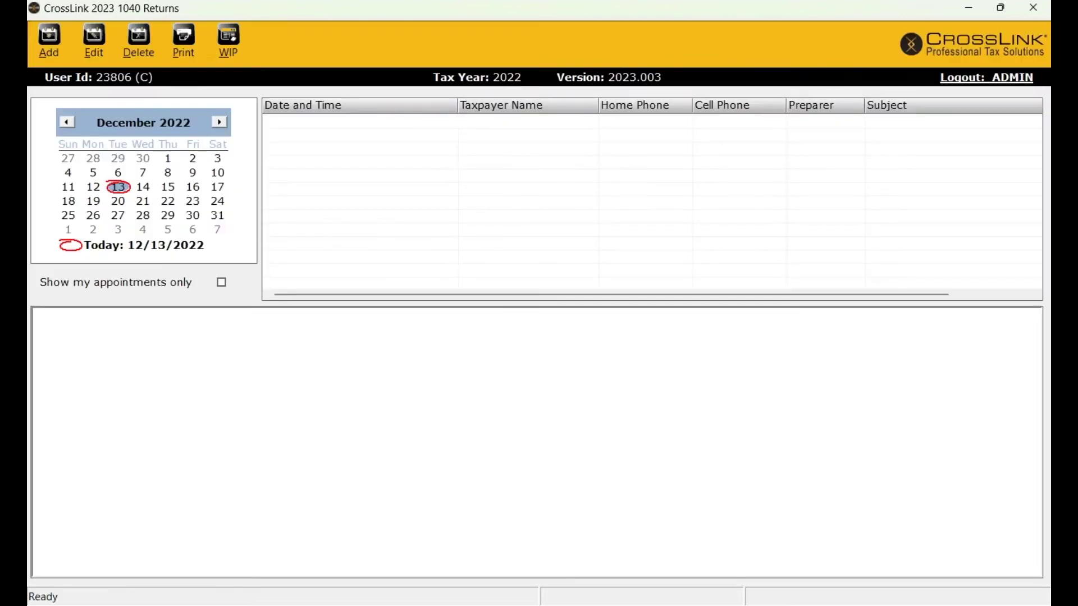
left_click(227, 48)
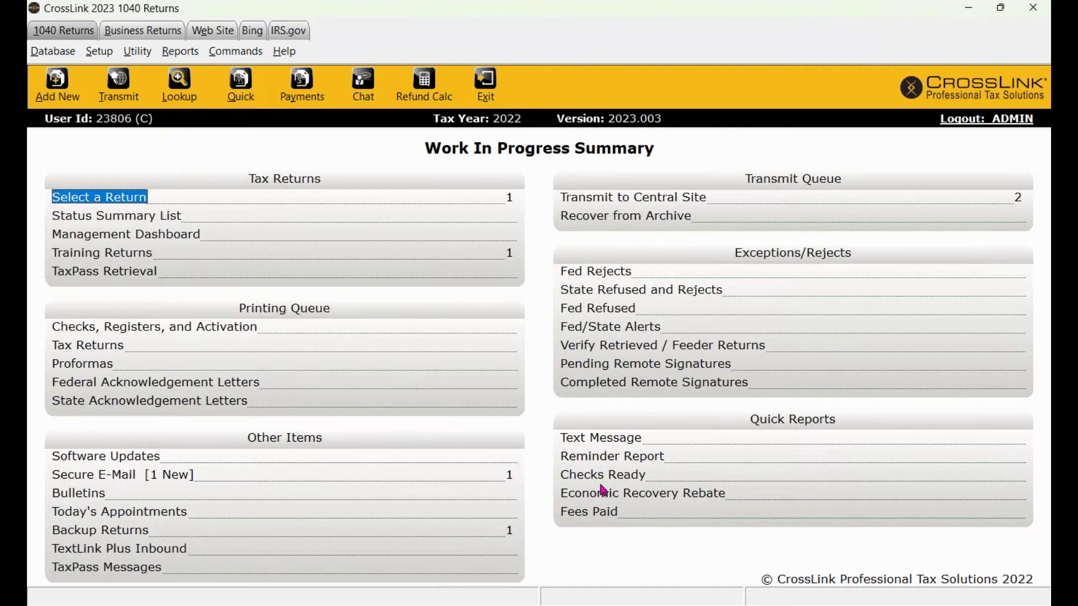
left_click(593, 441)
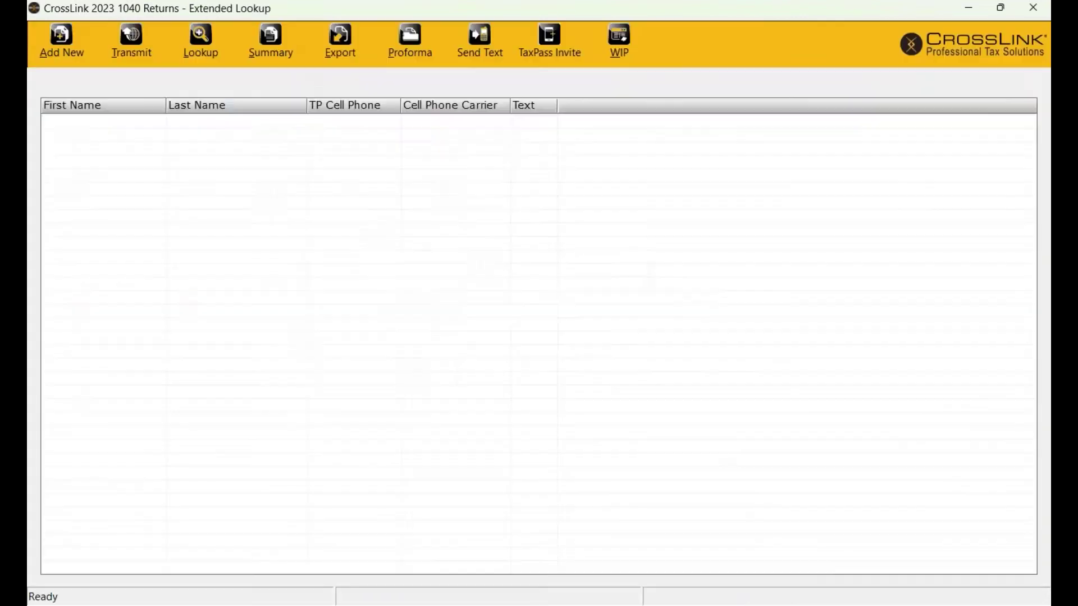
left_click(517, 336)
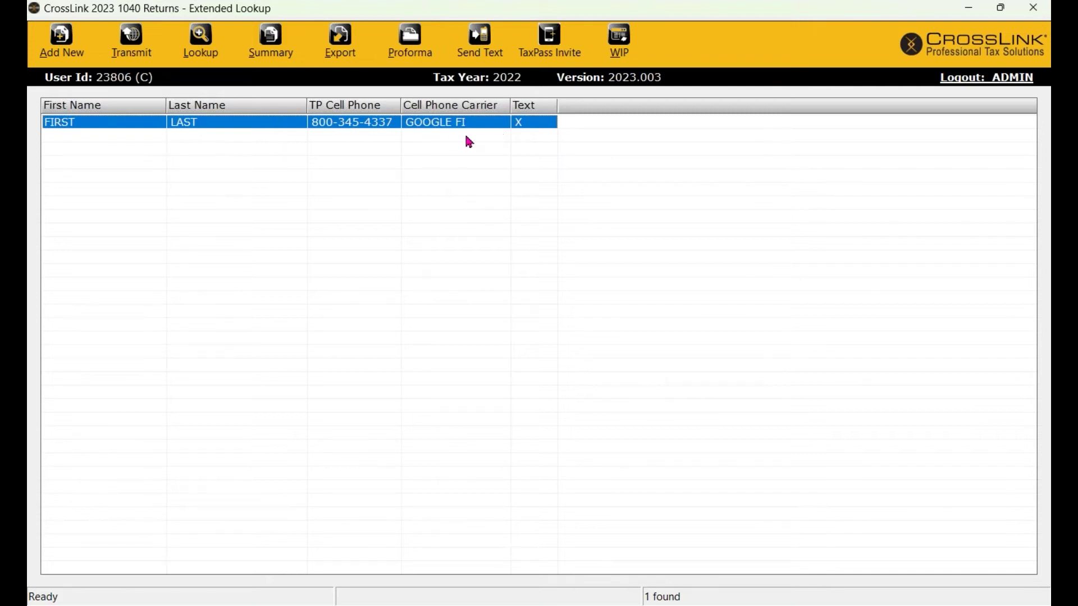
left_click(617, 41)
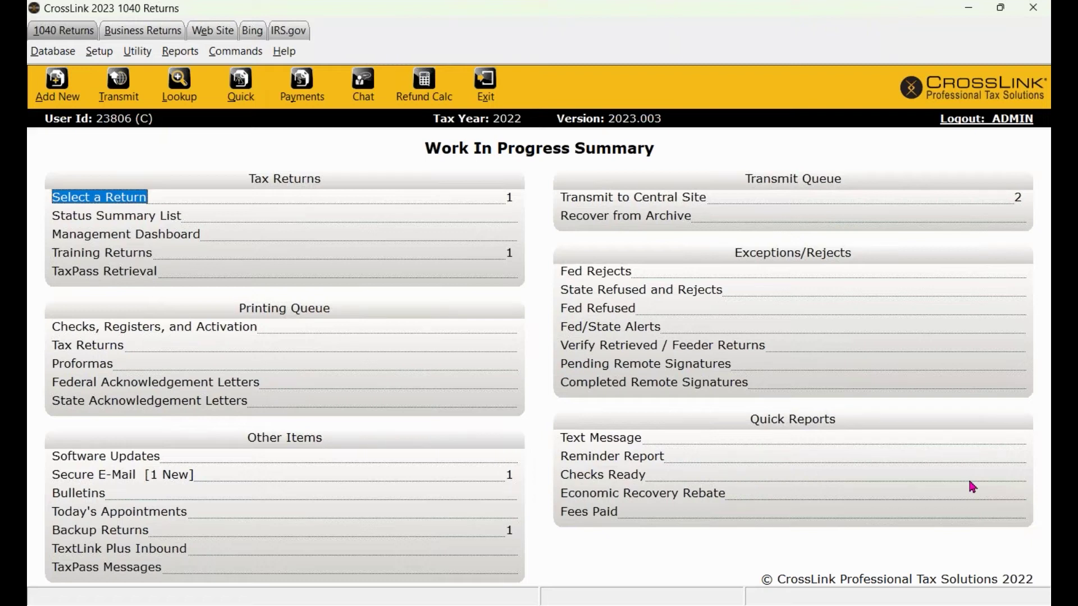
left_click(137, 51)
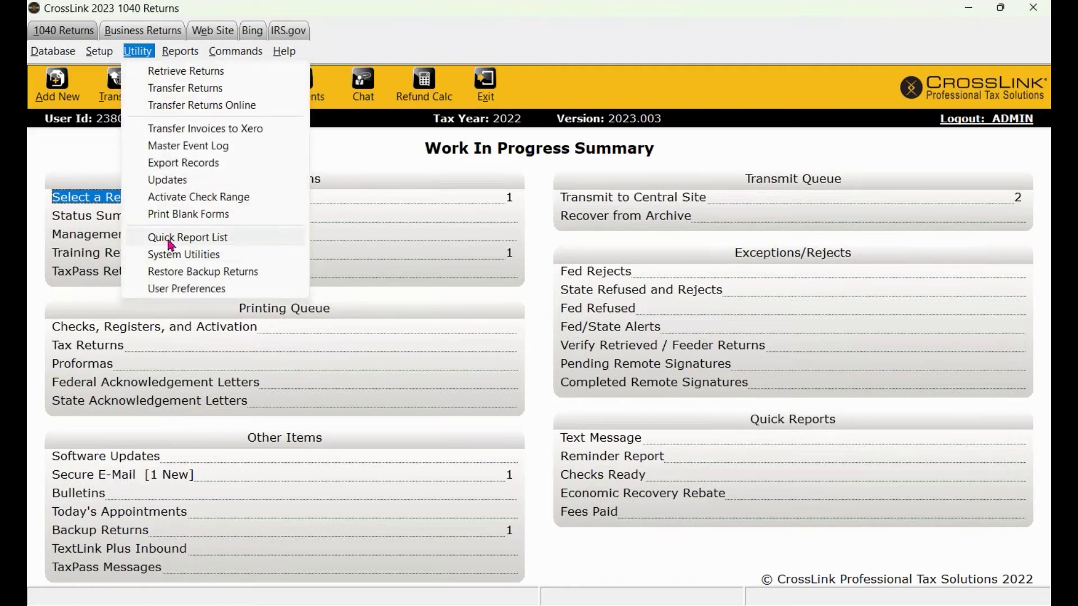
left_click(219, 240)
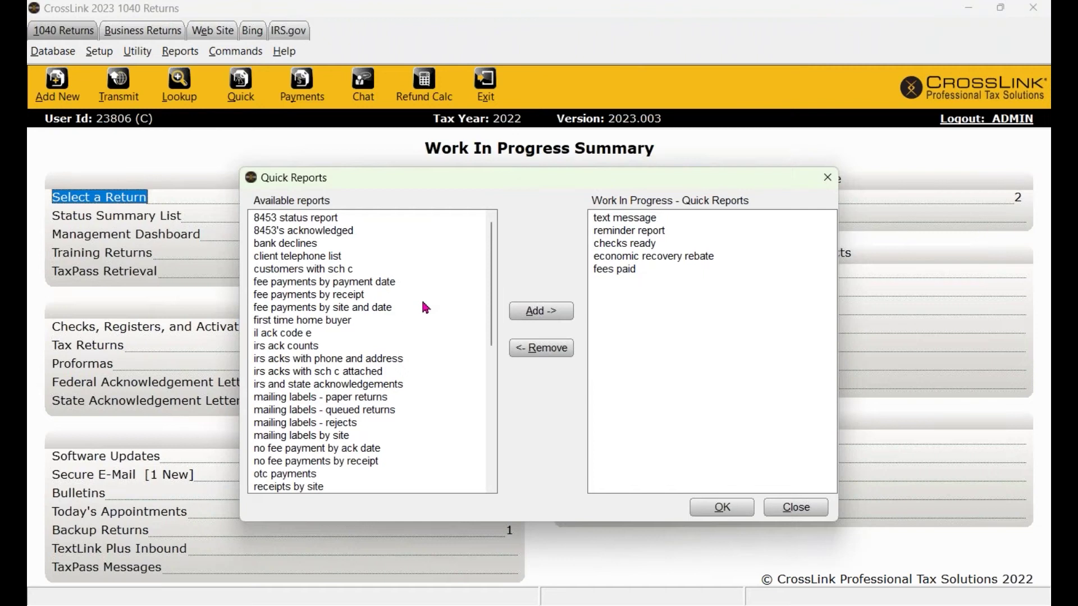
left_click_drag(577, 171, 375, 104)
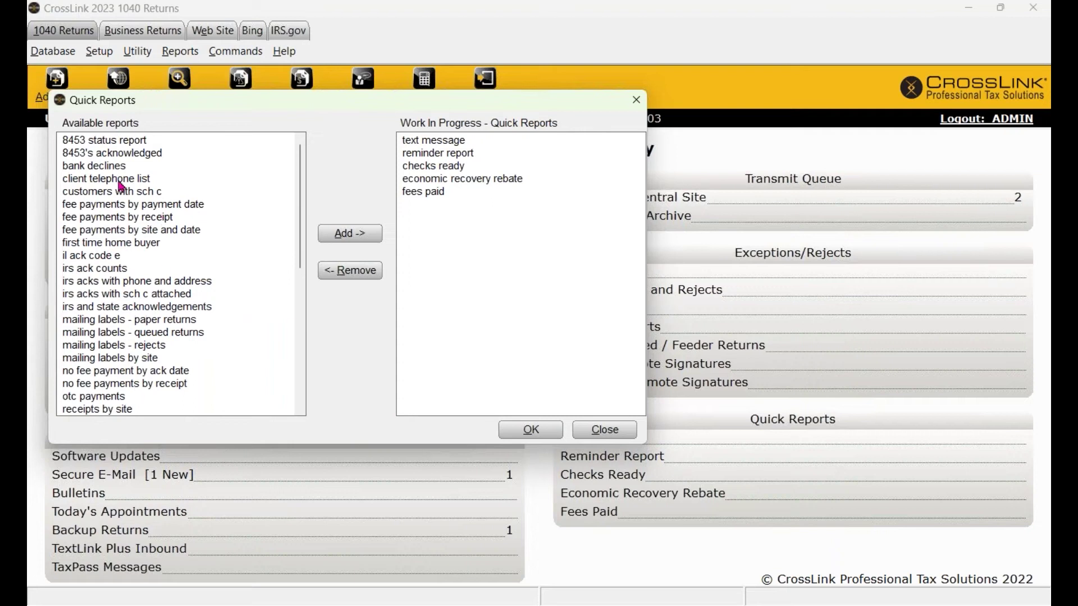
left_click(128, 243)
left_click(618, 433)
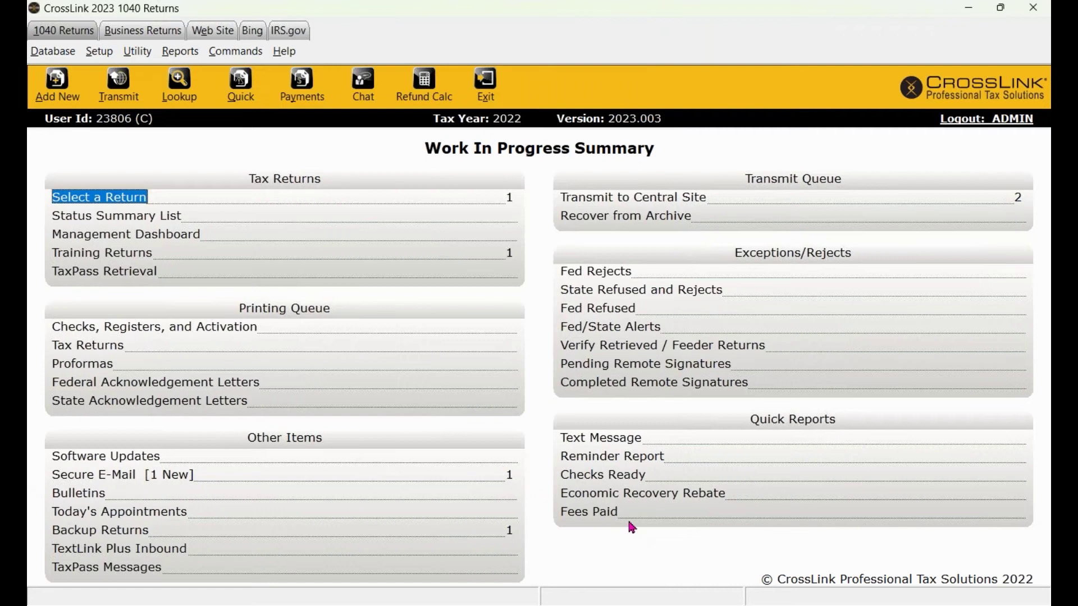
Create and run the Text Message quick report listing one client, then return to WIP.
left_click(597, 441)
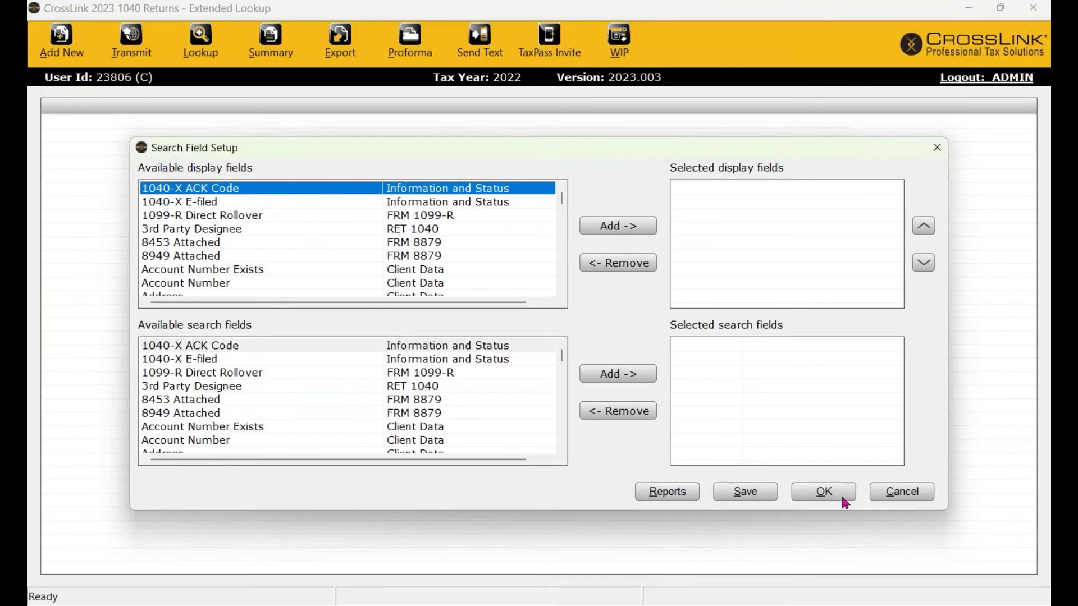
left_click(823, 492)
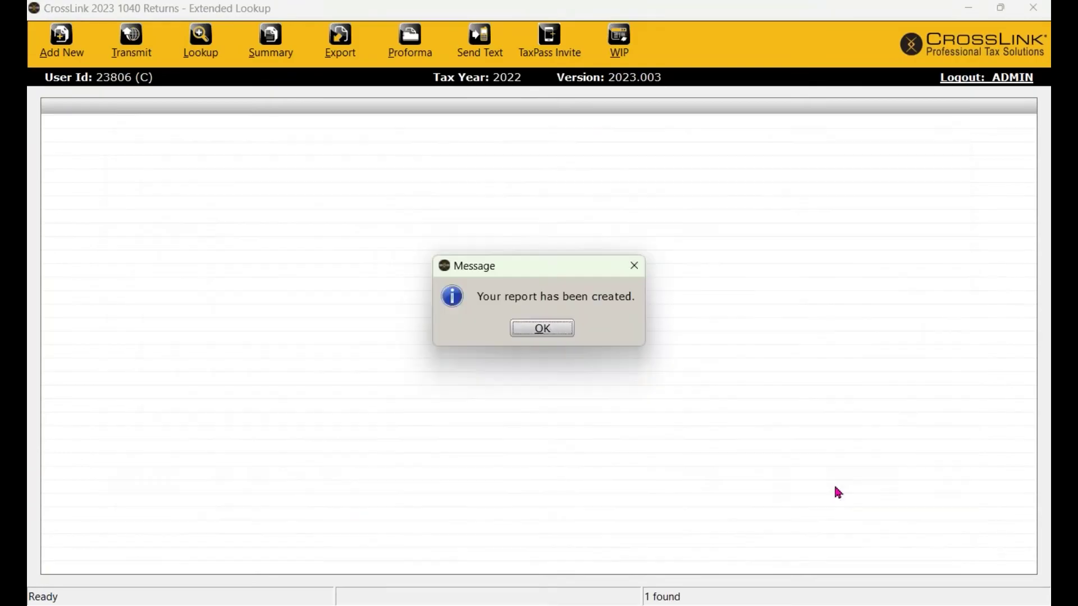
left_click(550, 328)
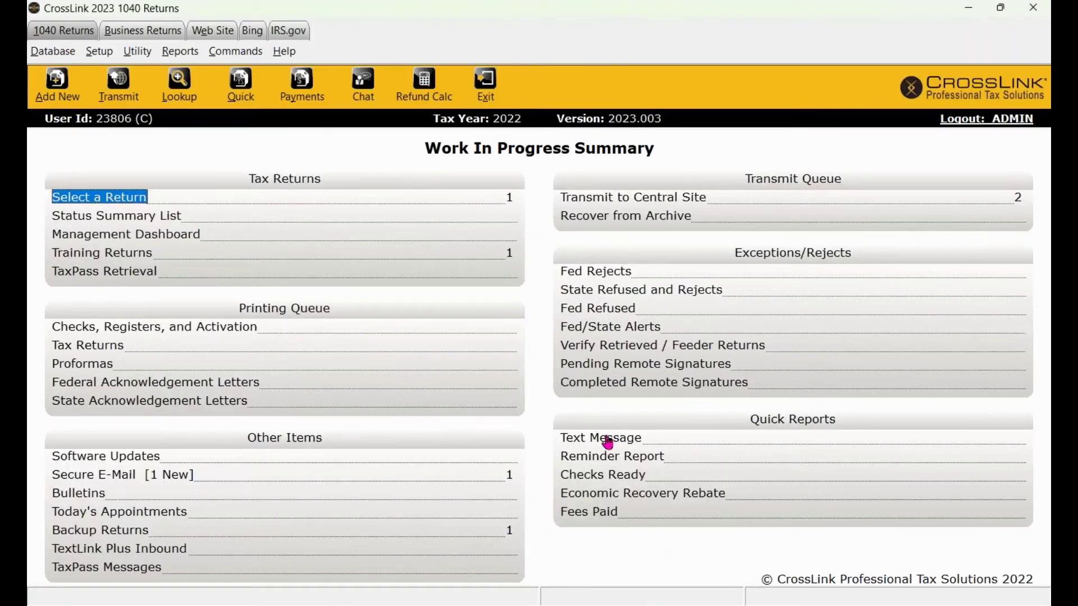
left_click(603, 440)
left_click(553, 334)
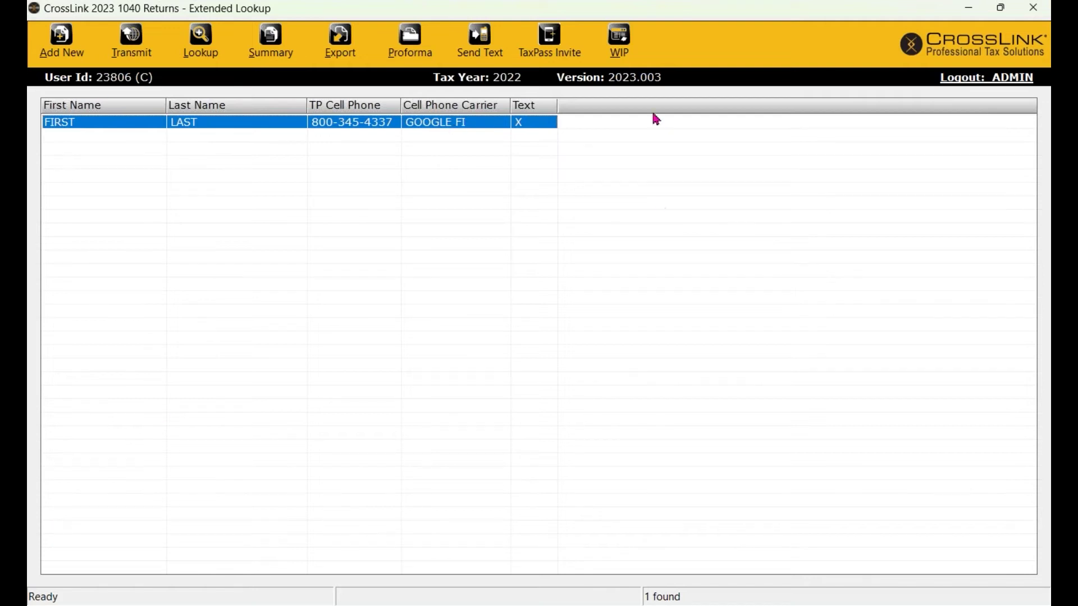
left_click(618, 54)
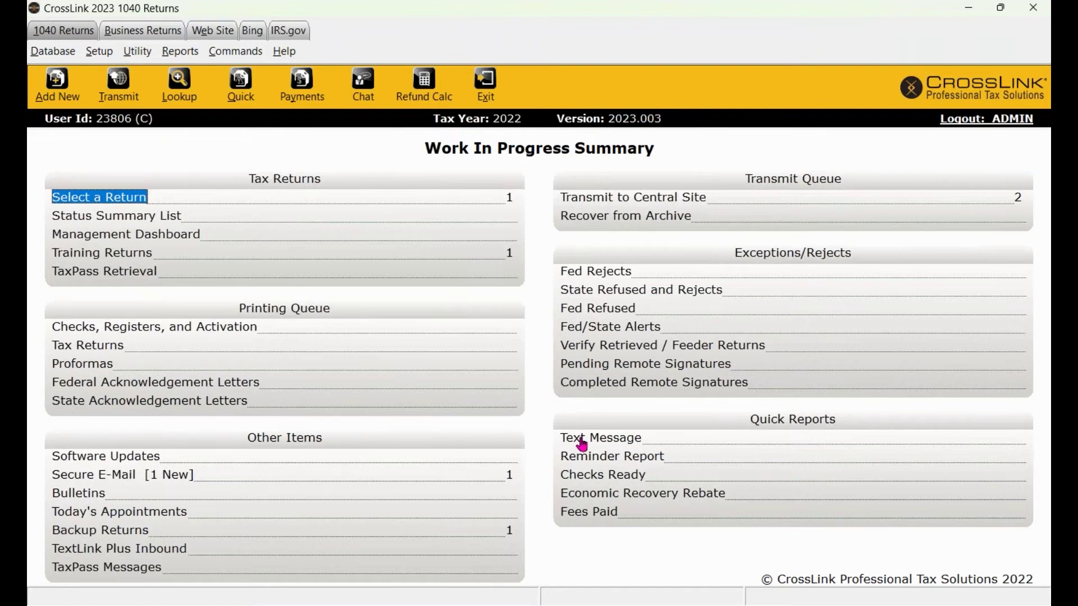
left_click(612, 443)
left_click(539, 330)
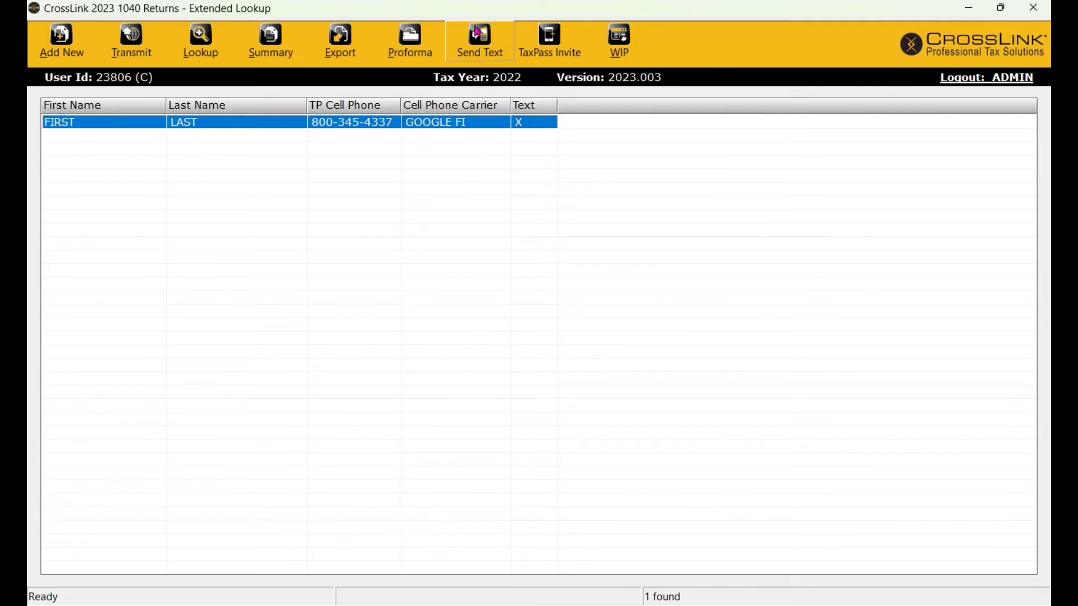
left_click(490, 45)
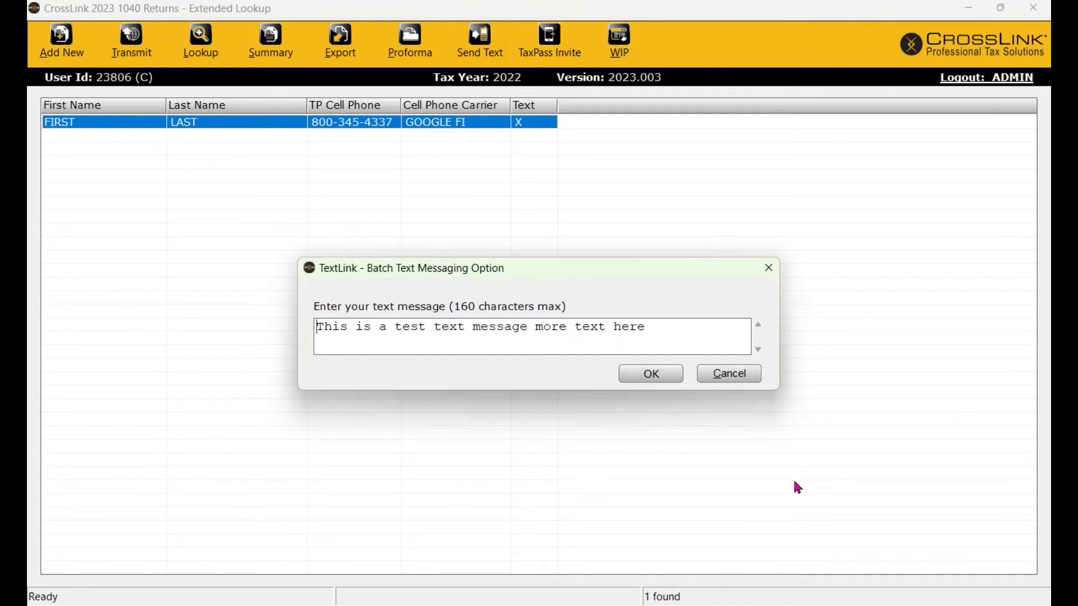
left_click(732, 379)
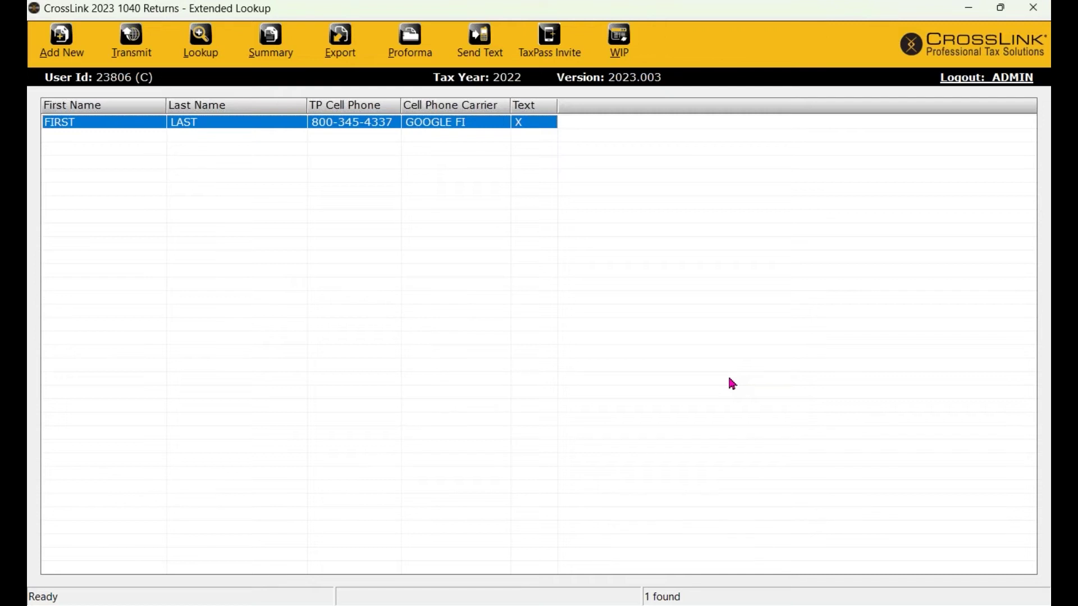
left_click(623, 35)
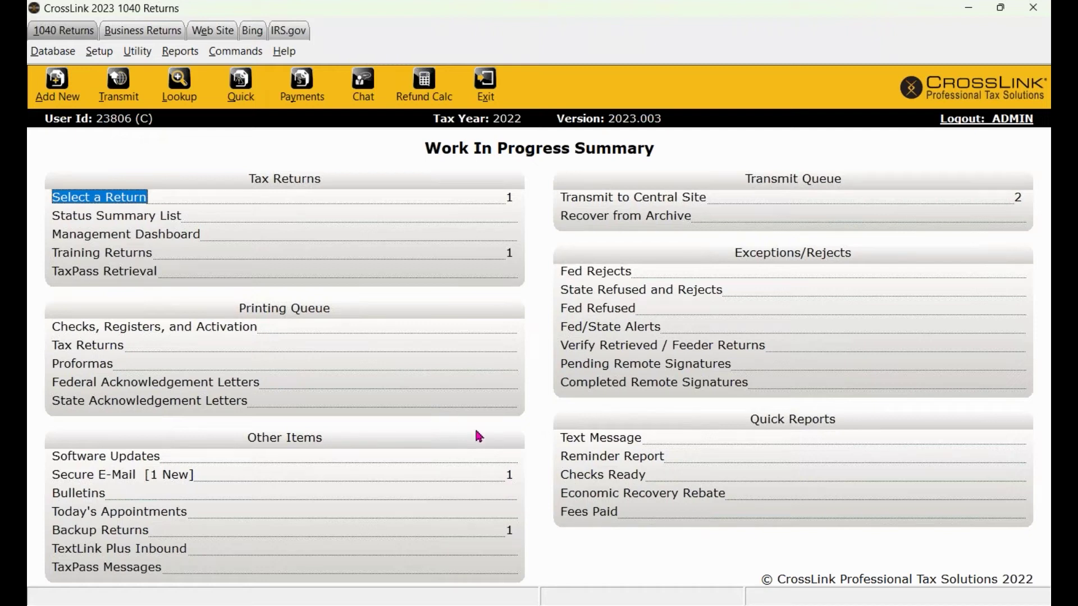
Add a new 1040 return, entering the taxpayer's SSN in both the number and confirmation fields.
left_click(45, 99)
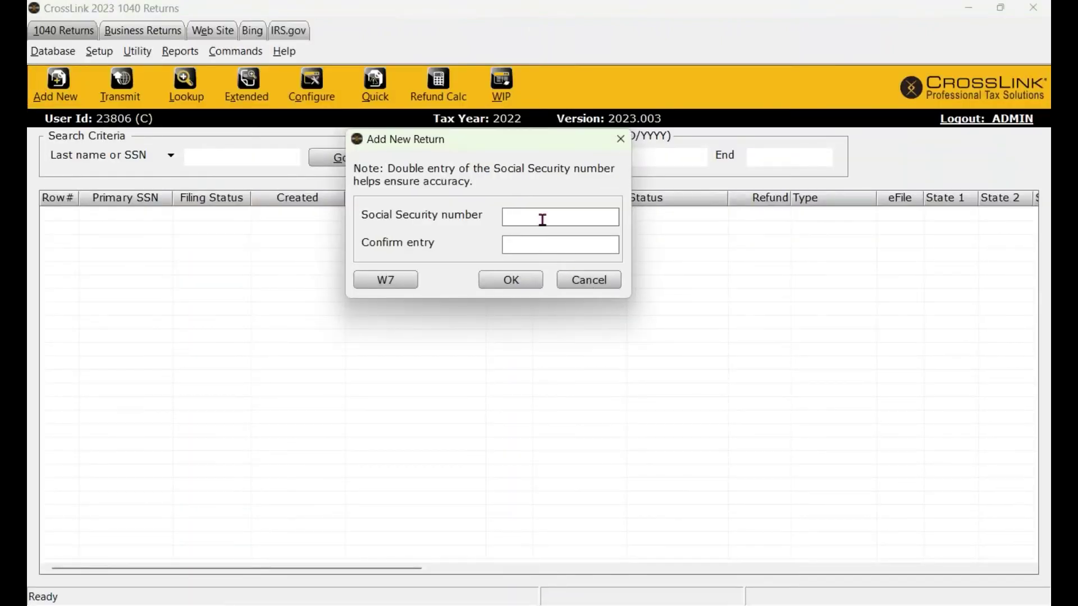
type("452222222")
key("Tab")
type("452-22-2222")
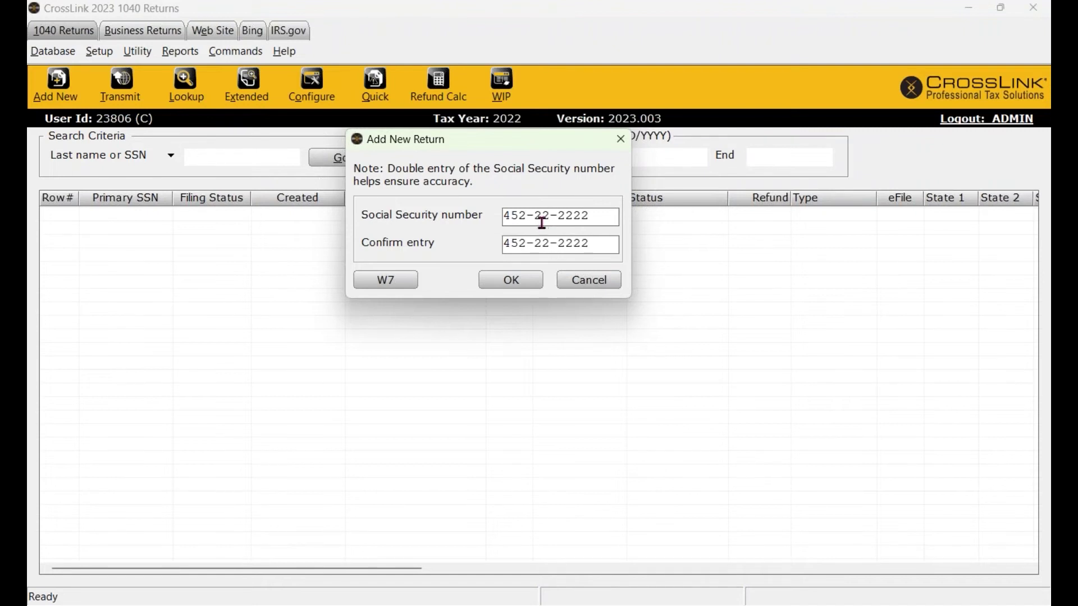
left_click(512, 286)
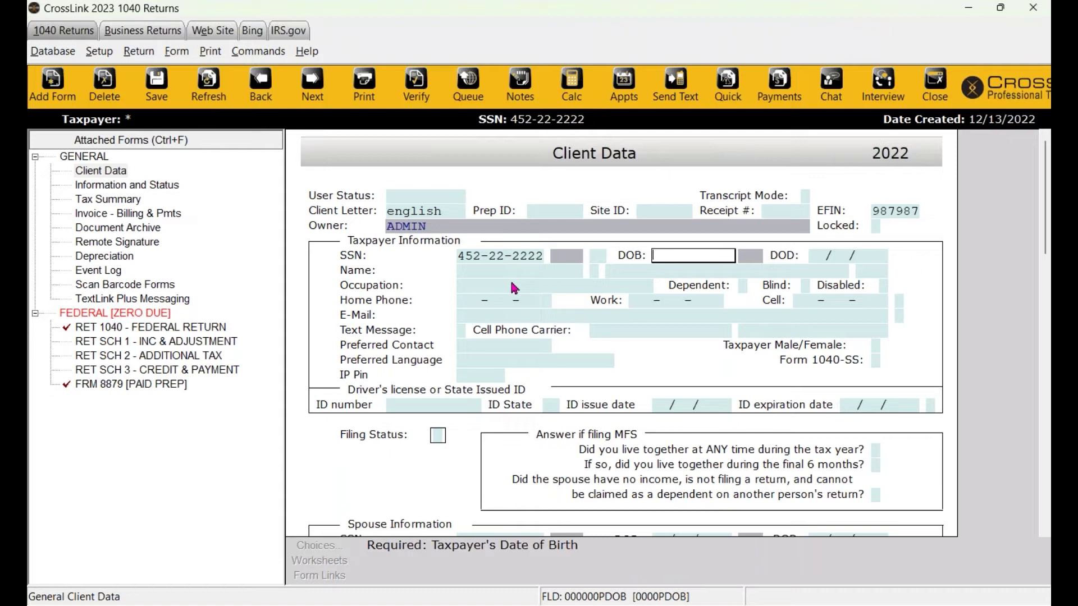
scroll(636, 351, "down", 1)
scroll(617, 382, "down", 10)
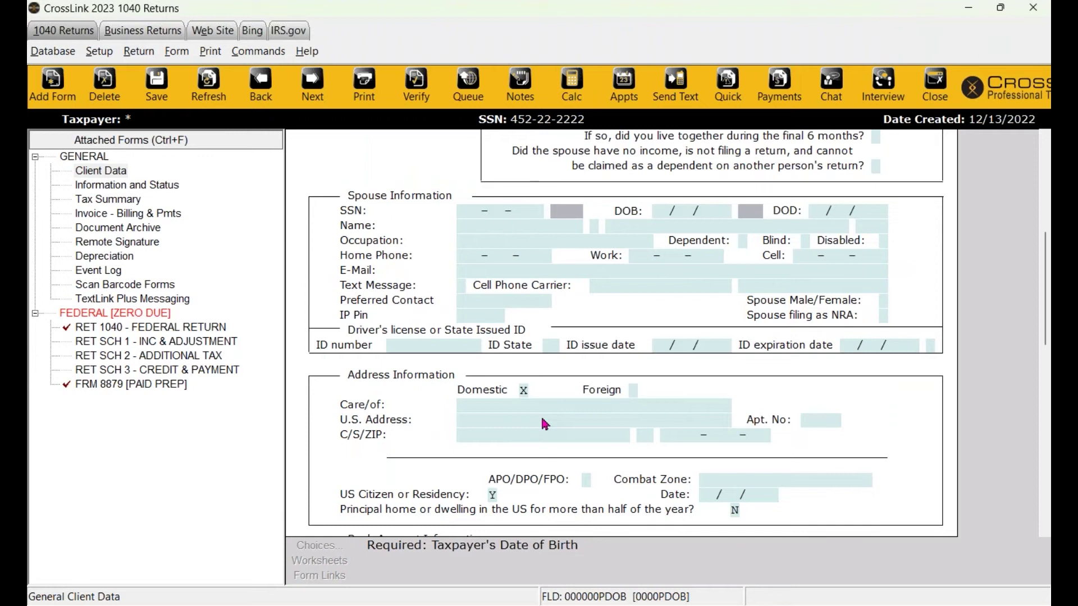
scroll(544, 424, "up", 11)
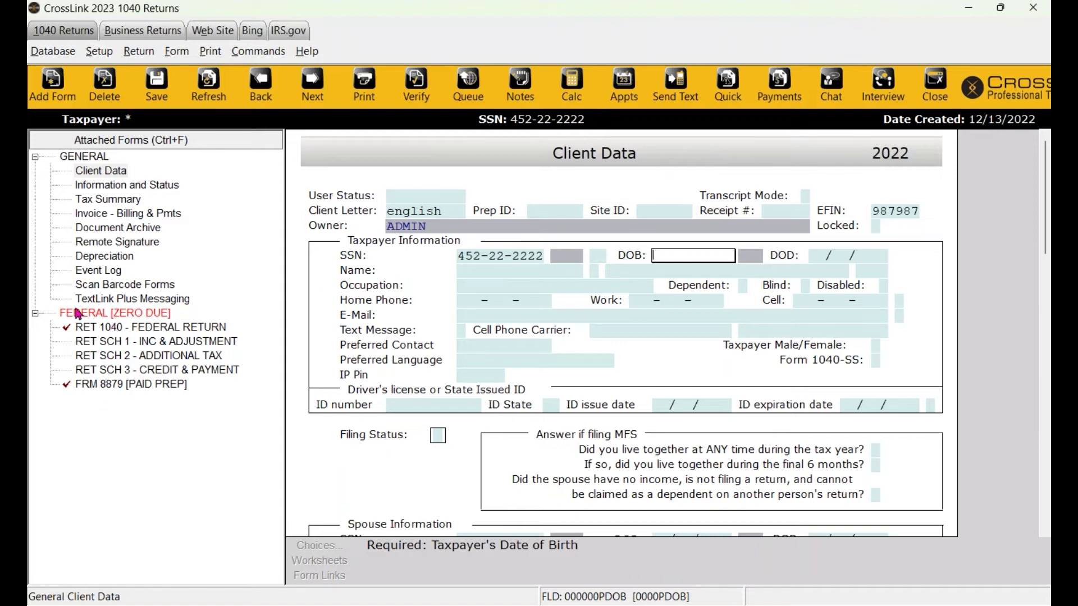
left_click(134, 315)
left_click(140, 330)
left_click(139, 342)
left_click(136, 357)
left_click(139, 371)
left_click(139, 386)
left_click(140, 371)
left_click(145, 357)
left_click(147, 343)
left_click(148, 331)
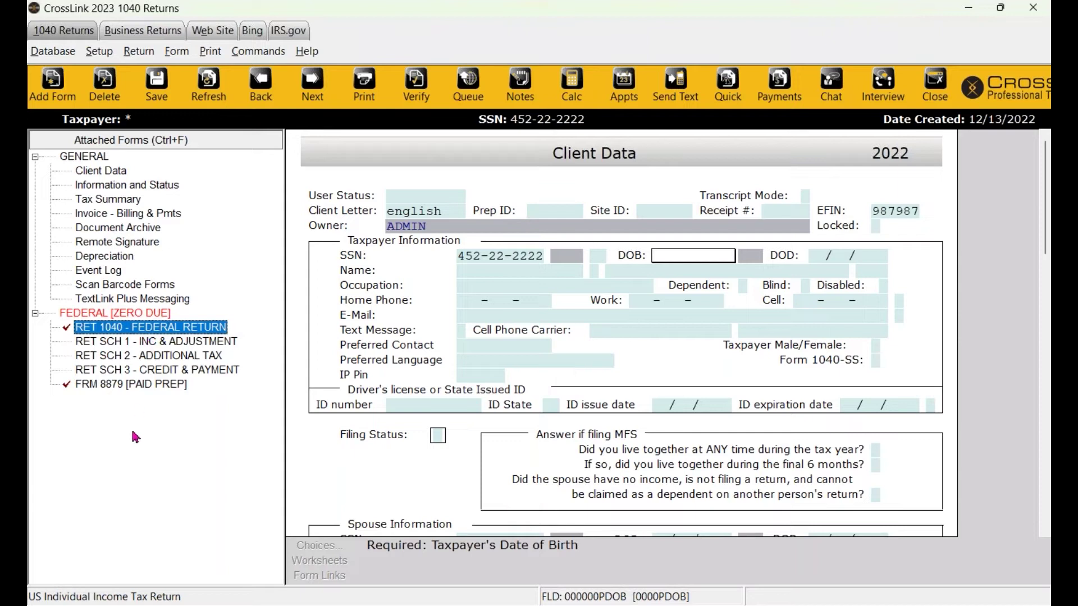
left_click(113, 388)
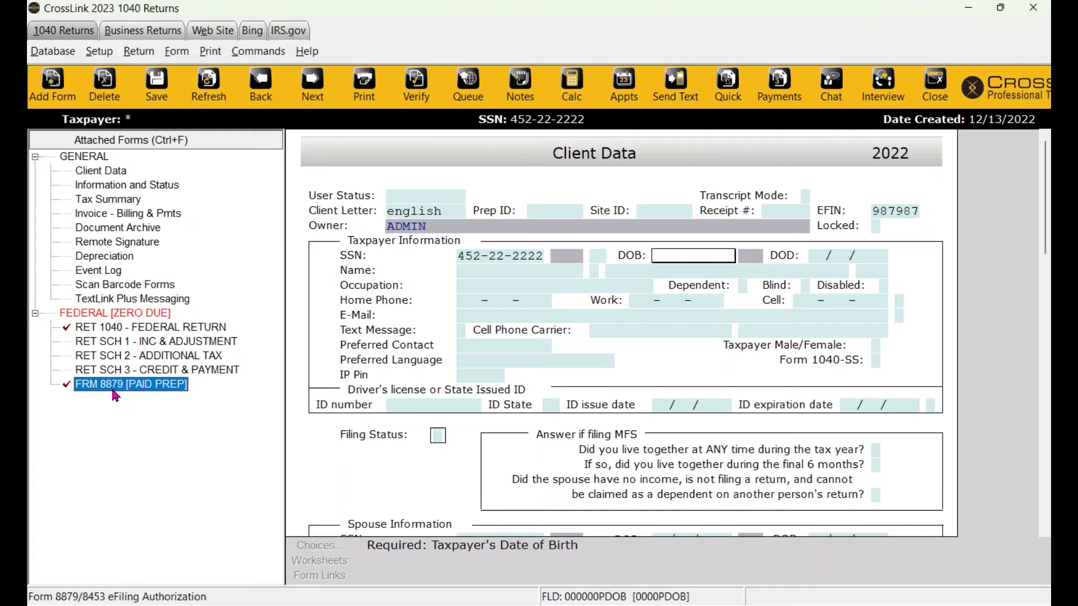
left_click(151, 343)
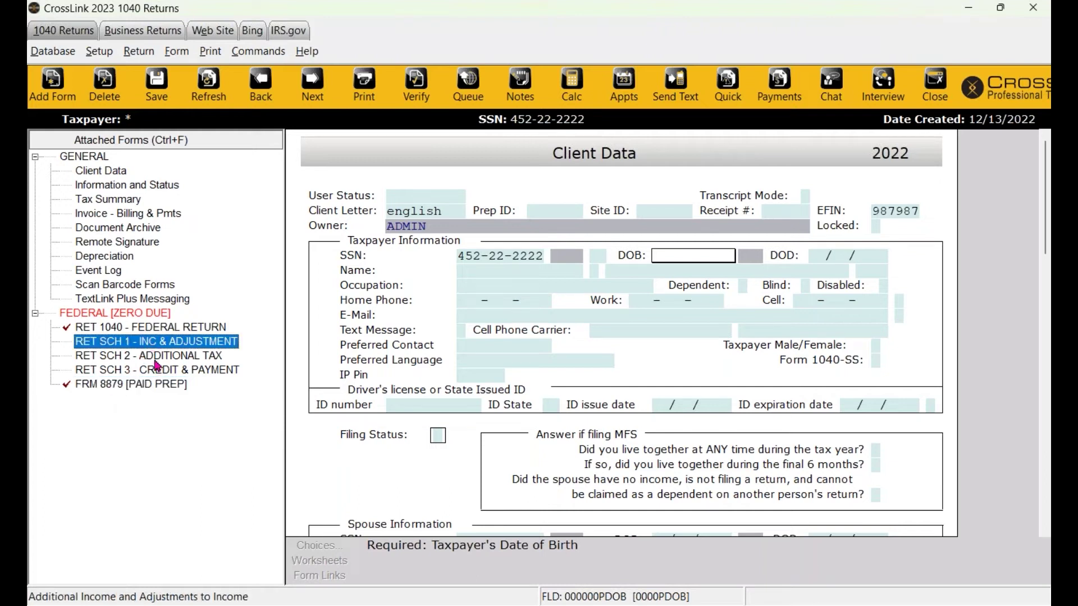
left_click(152, 358)
left_click(154, 372)
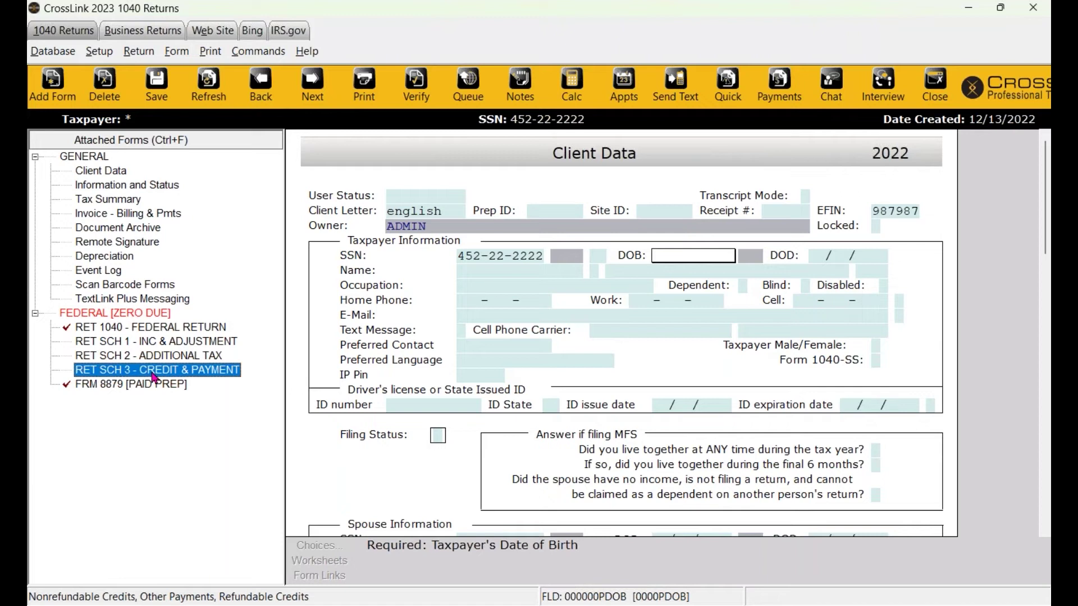
left_click(99, 51)
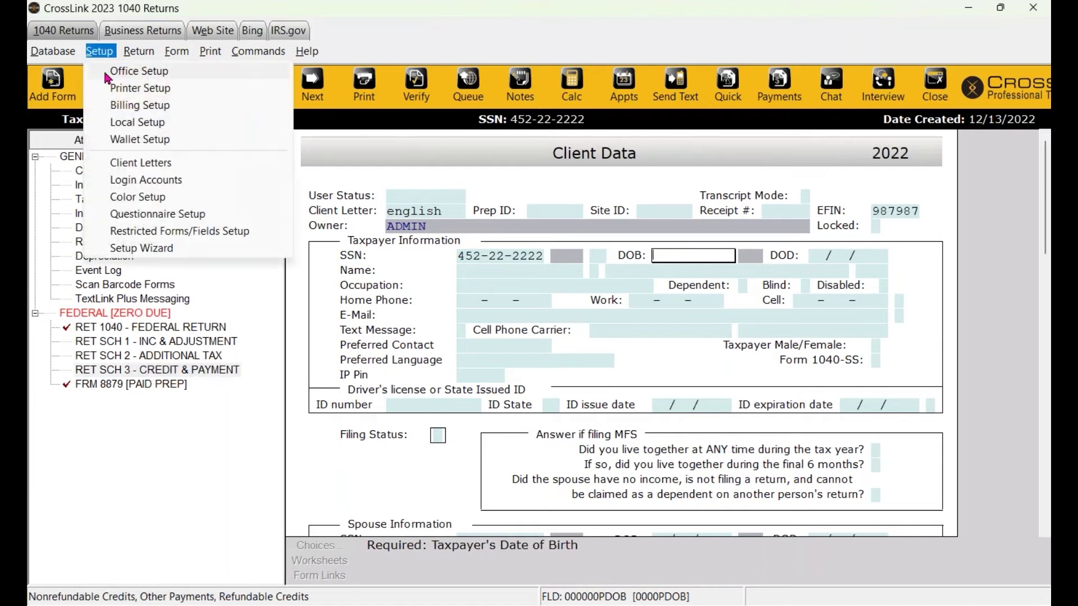
left_click(153, 385)
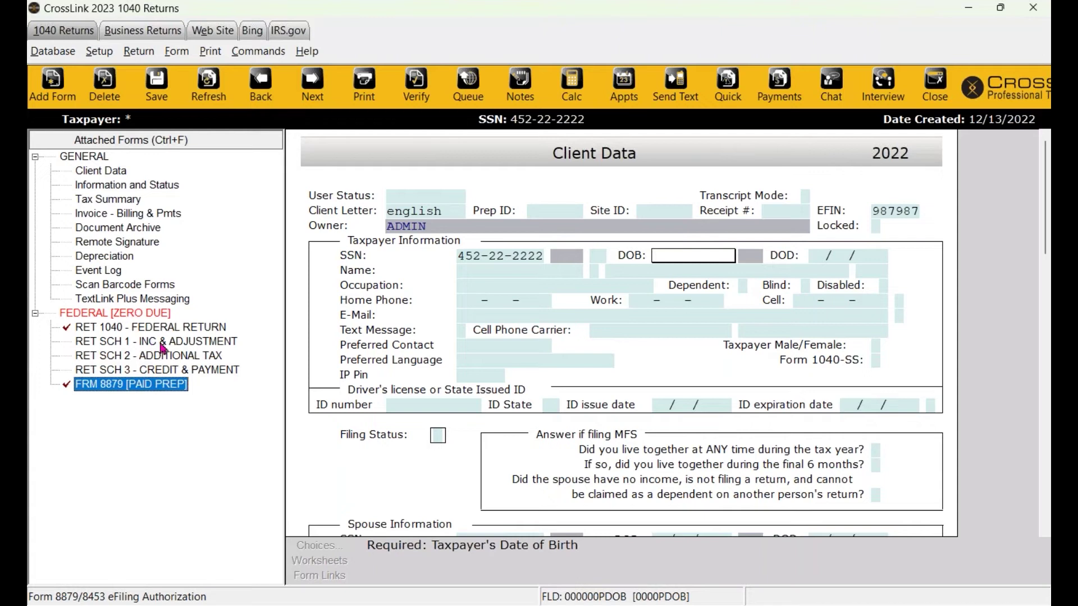
left_click(158, 355)
left_click(166, 376)
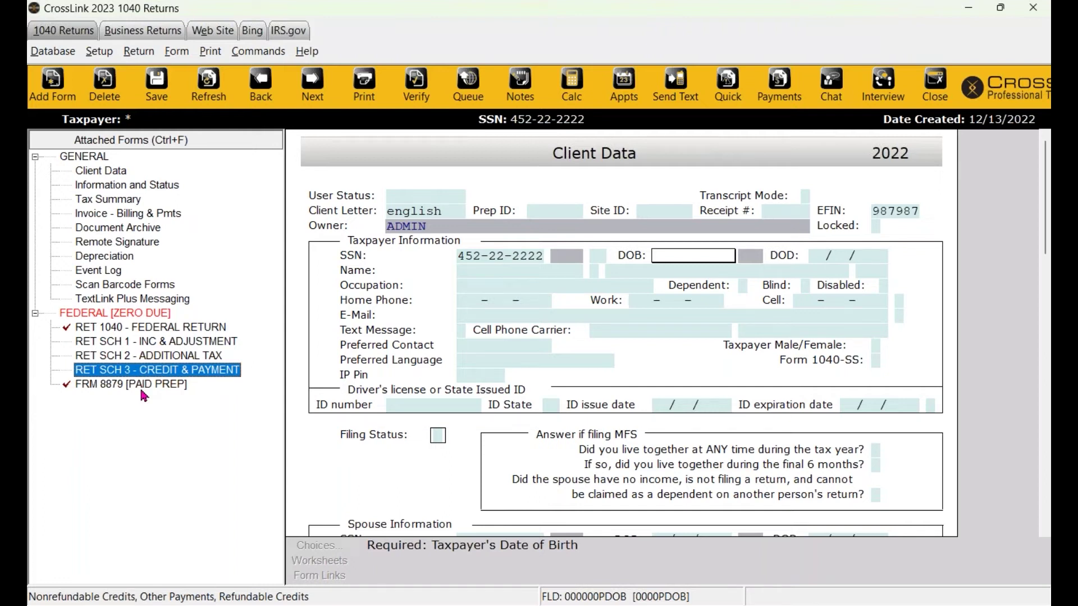
left_click(96, 331)
key("Down")
key("Down")
key("Down")
key("Down")
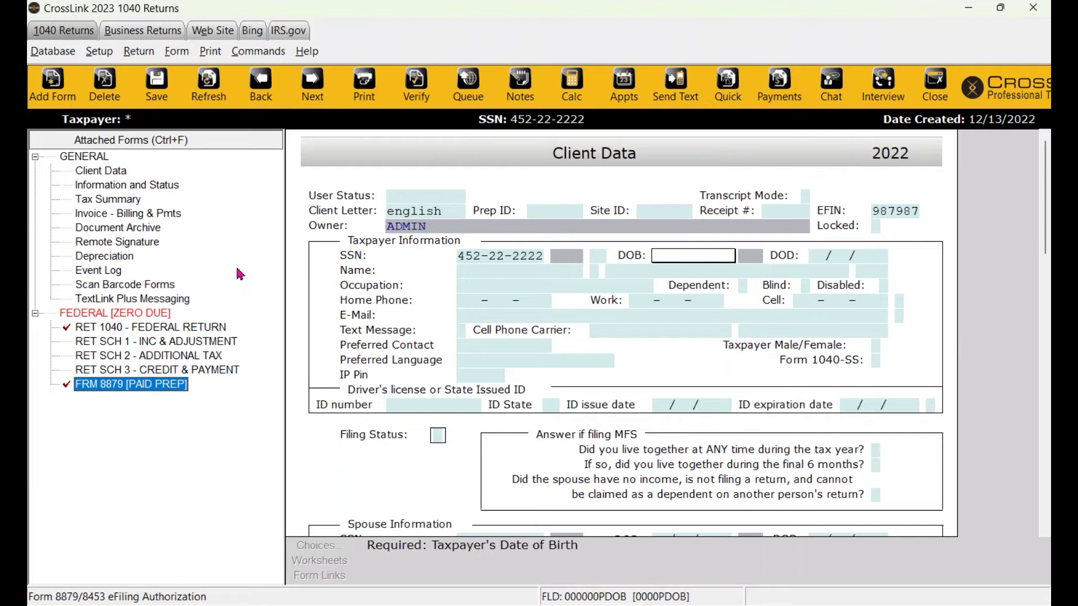
Dismiss the missing filing status warning and enter Filing Status 2, Married Filing Jointly.
double_click(107, 216)
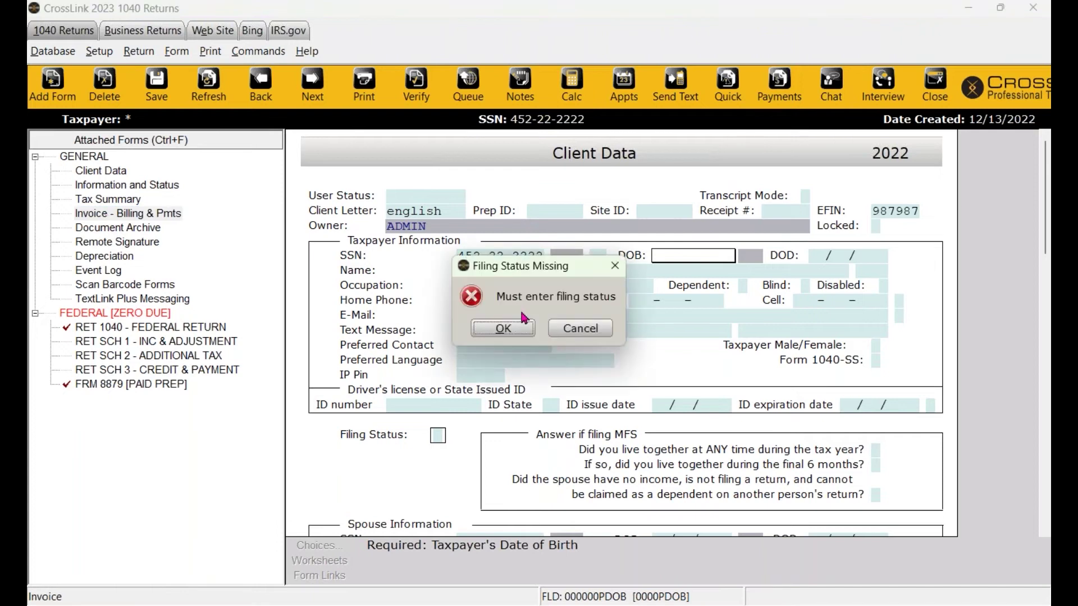
left_click(621, 268)
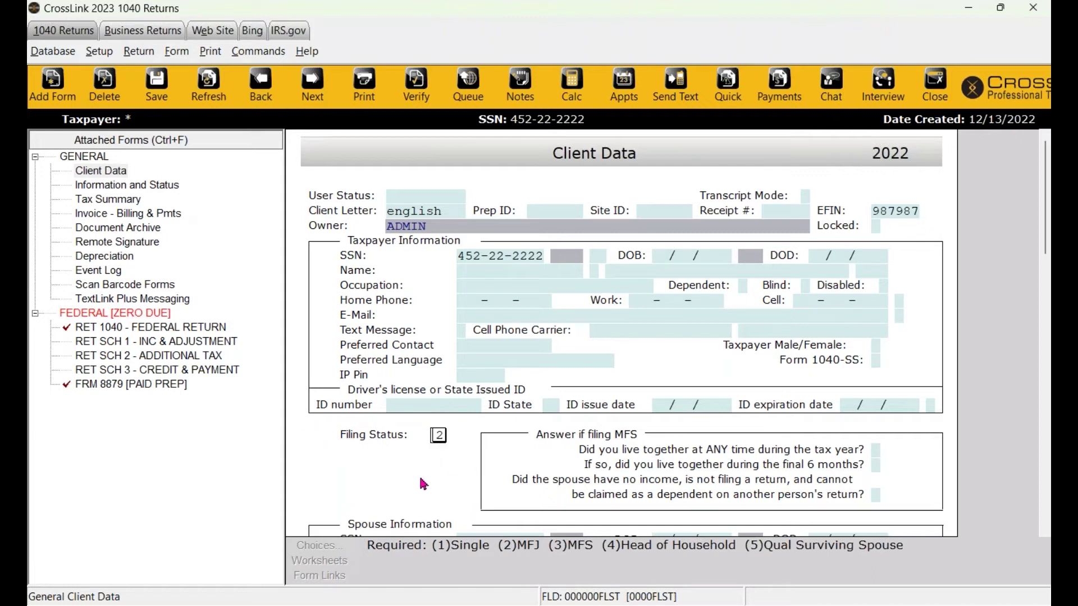
type("2")
key("Return")
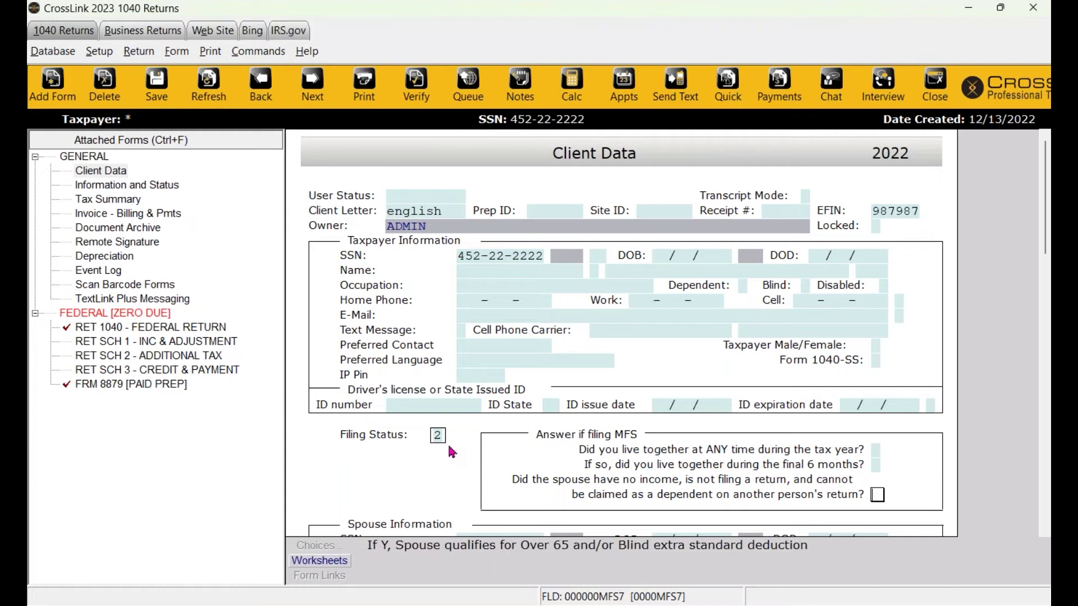
left_click(114, 214)
scroll(567, 283, "down", 4)
scroll(618, 334, "down", 2)
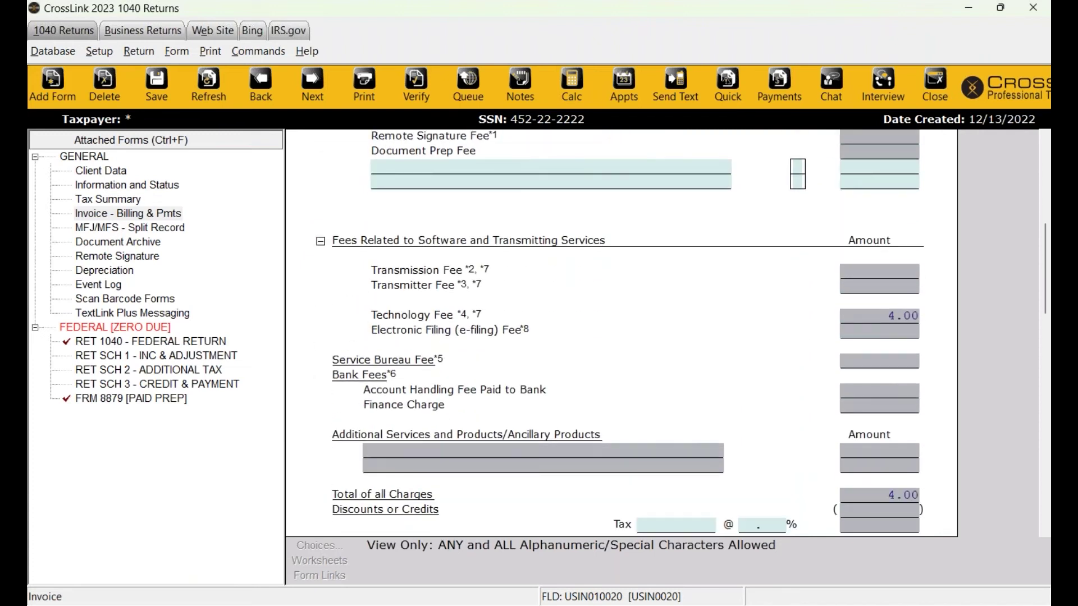
scroll(617, 331, "down", 5)
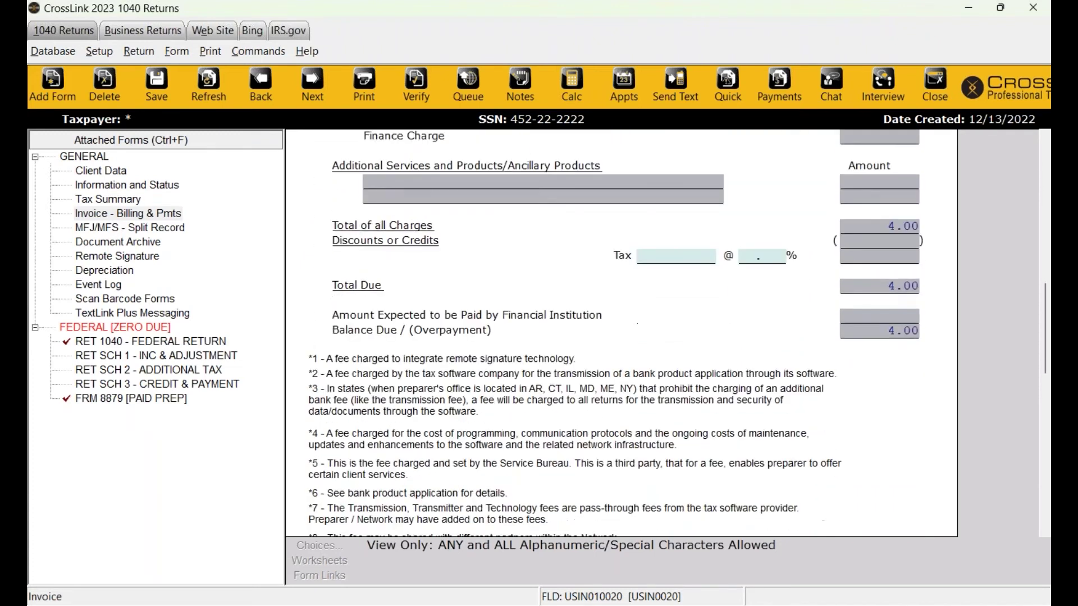
scroll(483, 327, "down", 1)
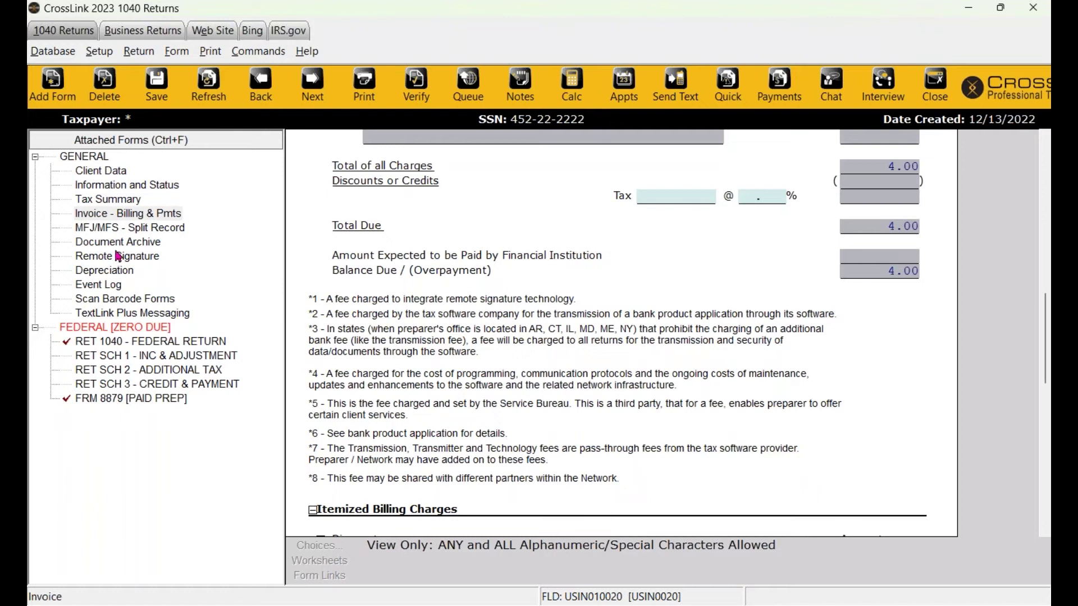
left_click(93, 242)
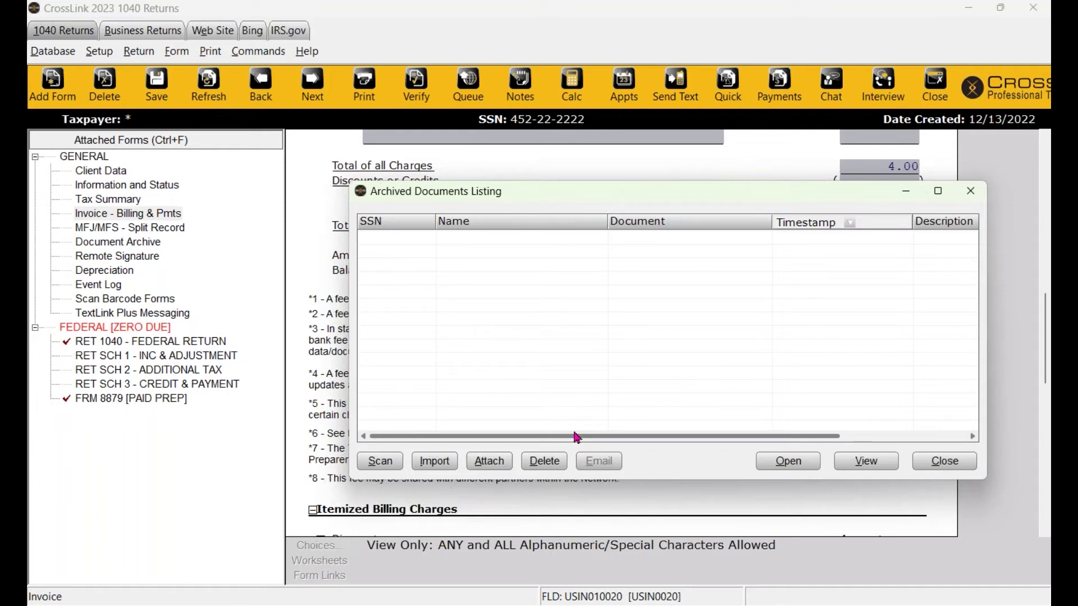
left_click(970, 191)
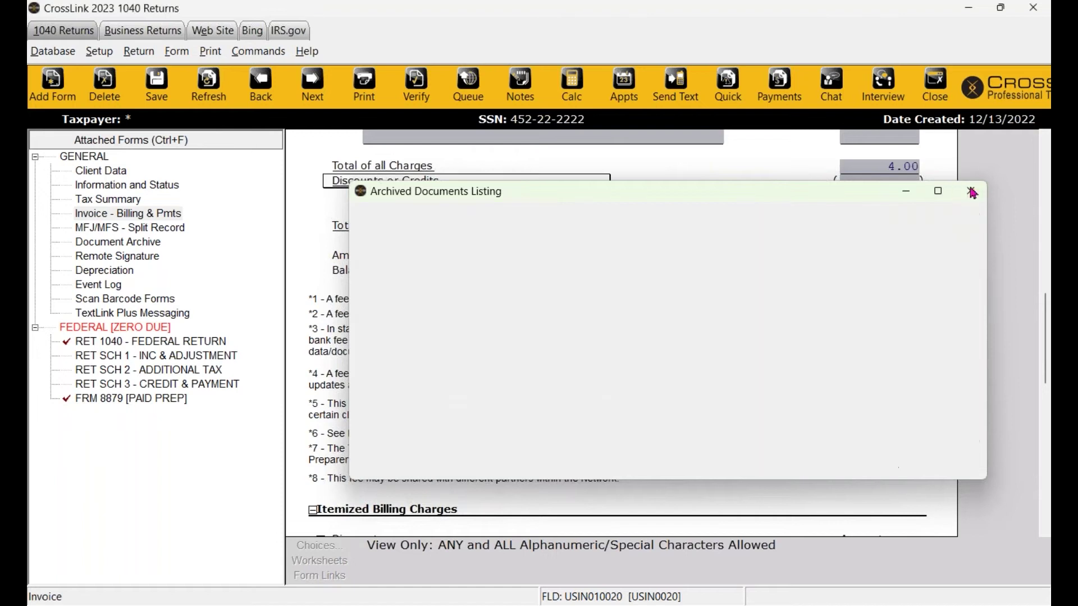
left_click(115, 261)
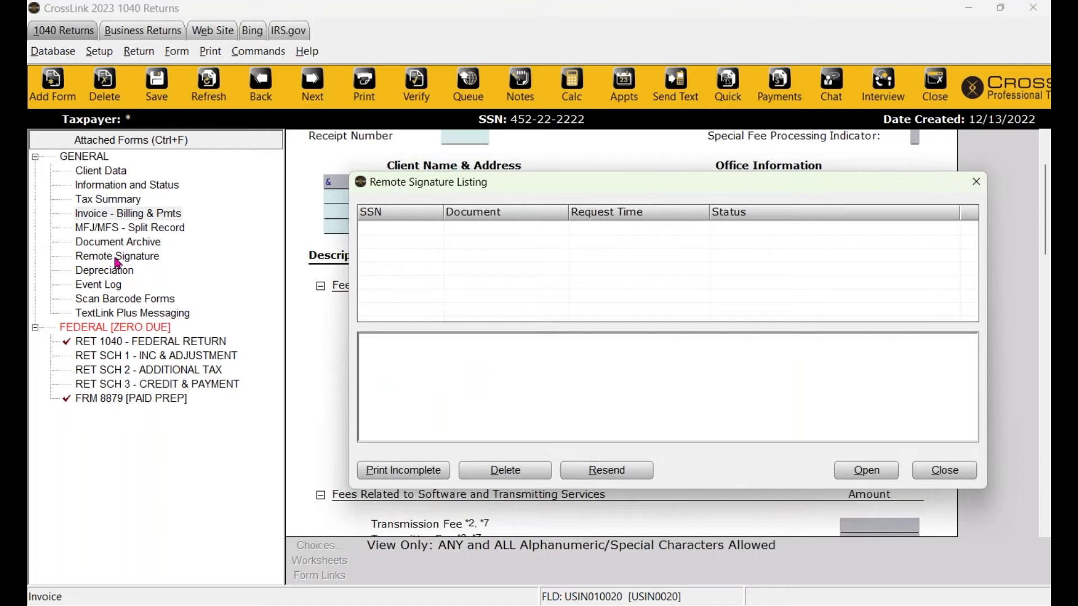
left_click(980, 187)
left_click(103, 273)
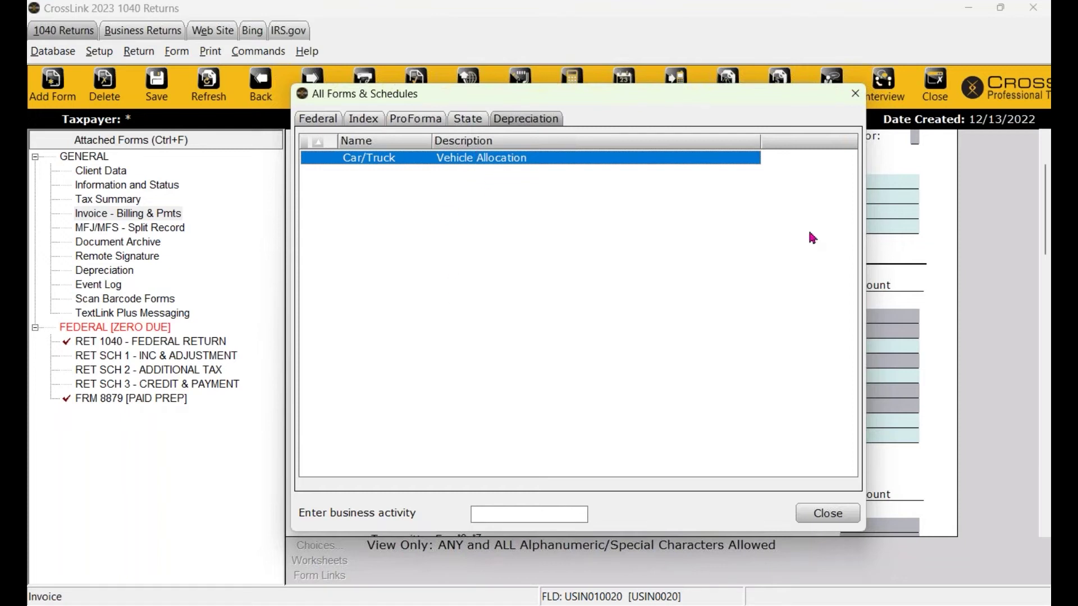
left_click(853, 96)
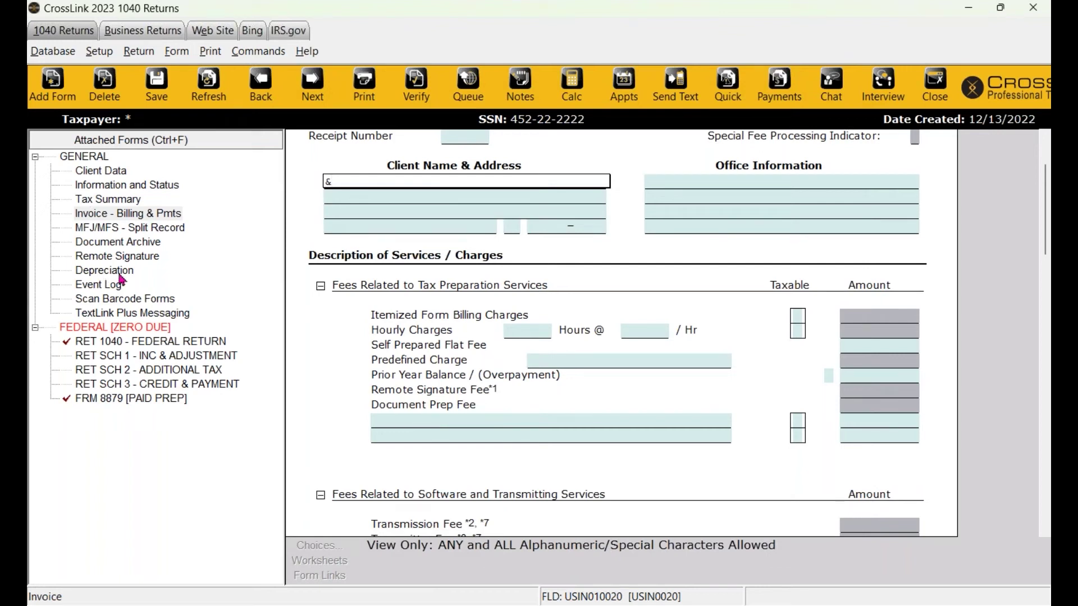
scroll(417, 315, "up", 2)
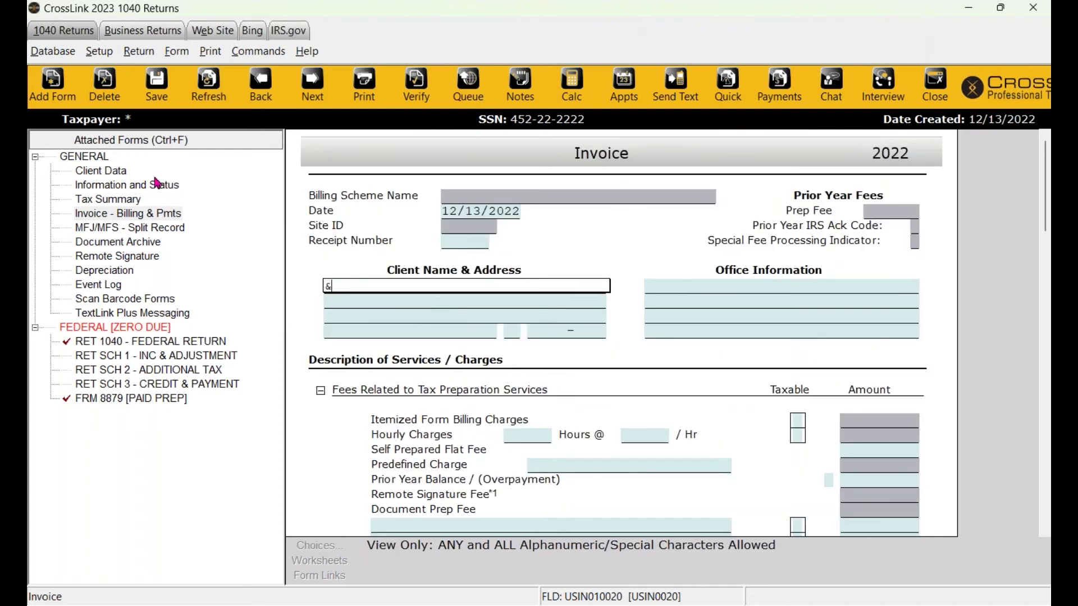
left_click(120, 176)
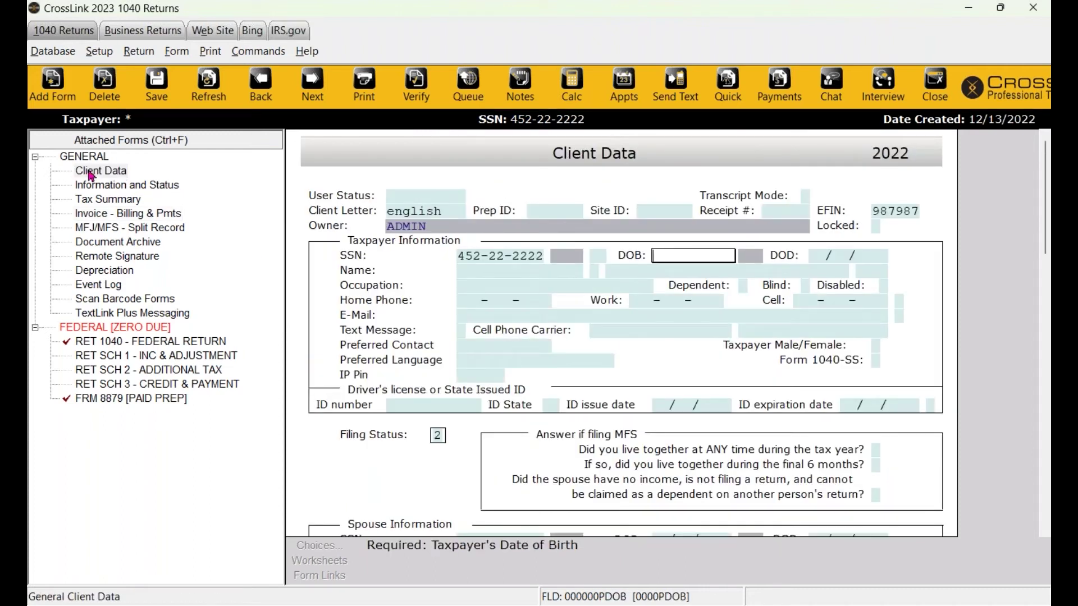
left_click(100, 173)
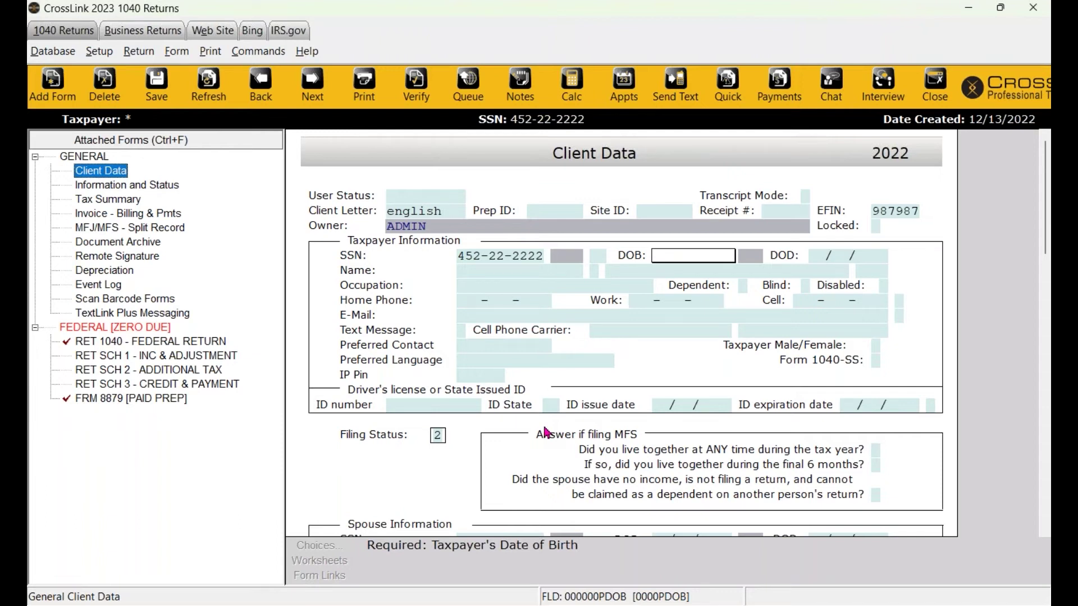
left_click(689, 259)
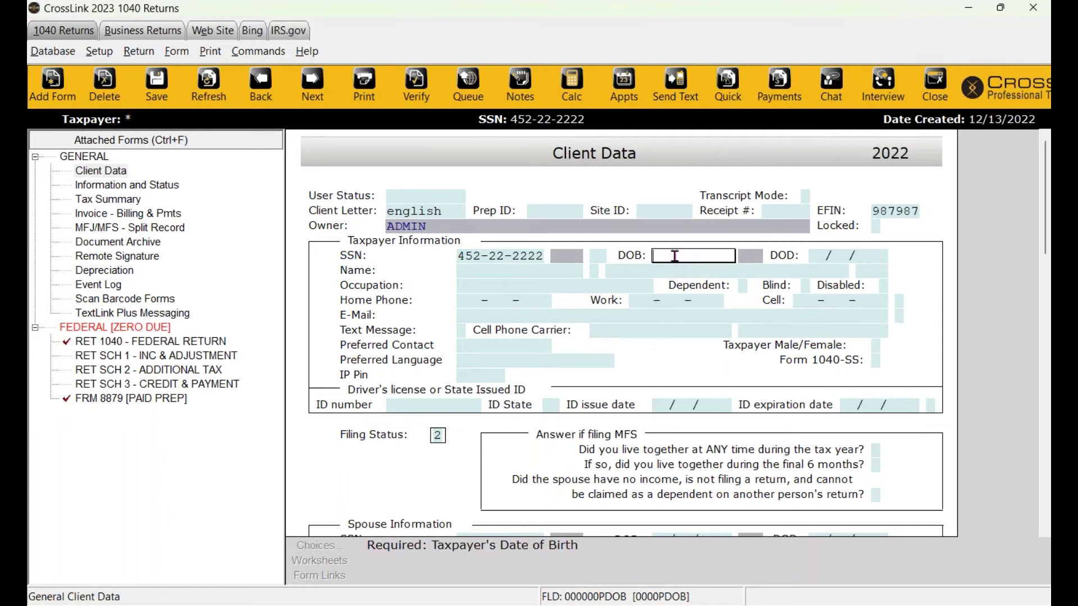
type("09/09/1980")
key("Tab")
Enter the taxpayer's name FIRST LAST and occupation WORKER.
left_click(521, 271)
type("FIRST")
key("Tab")
type("LAST")
key("Tab")
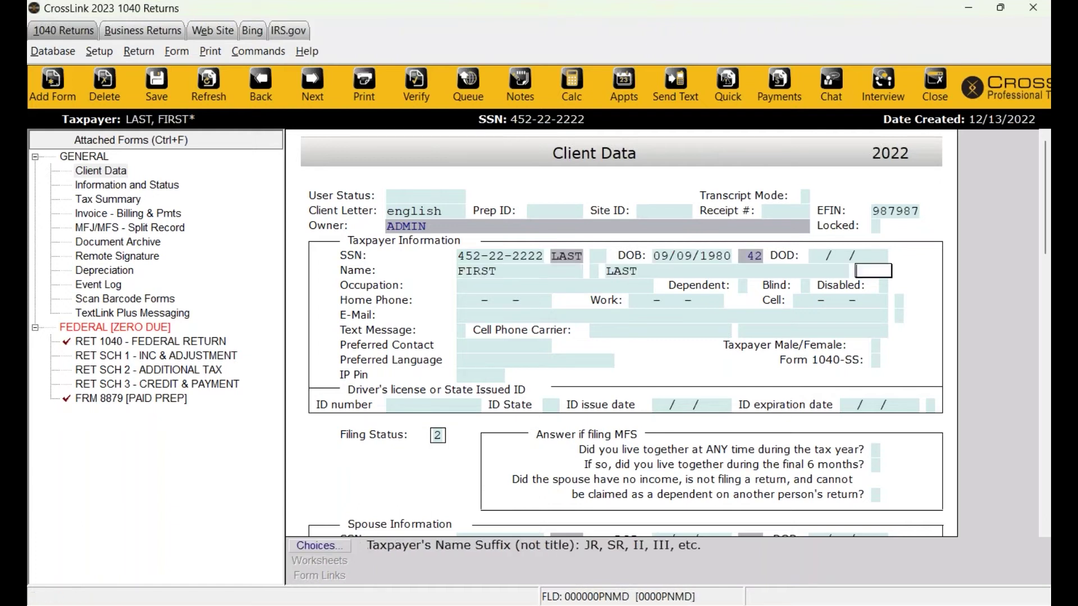
type("WORKER")
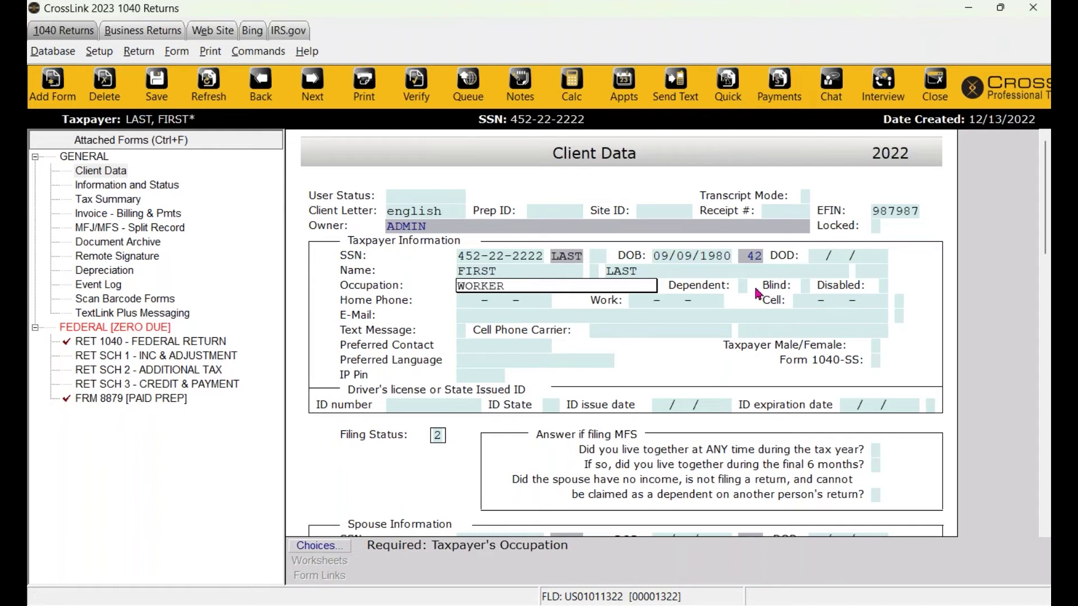
left_click(804, 288)
Step through the disability status, home phone, no-cell-phone and cell carrier fields.
left_click(883, 286)
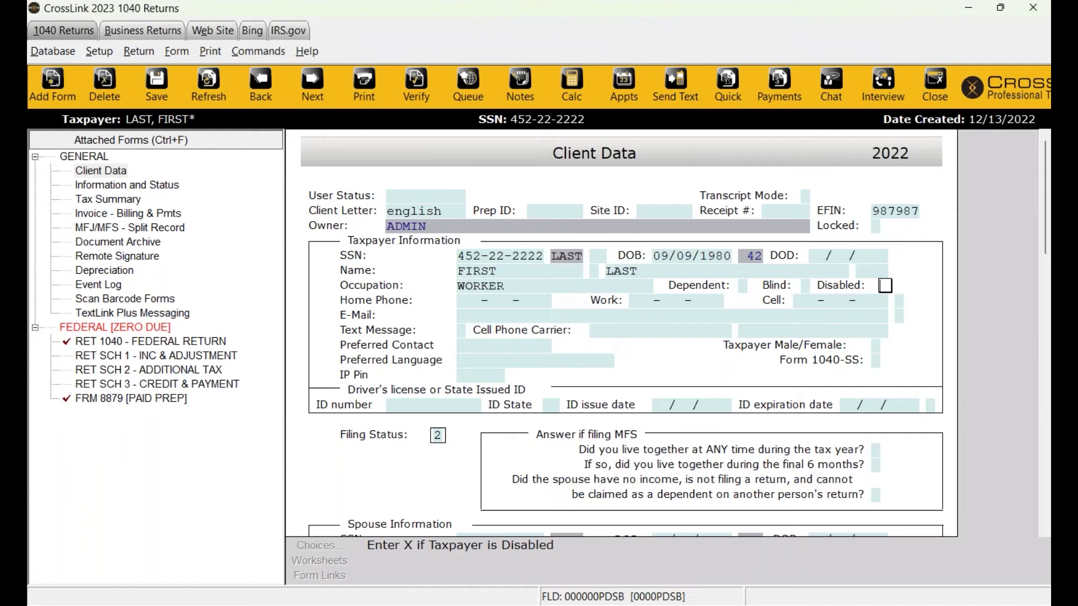
left_click(495, 301)
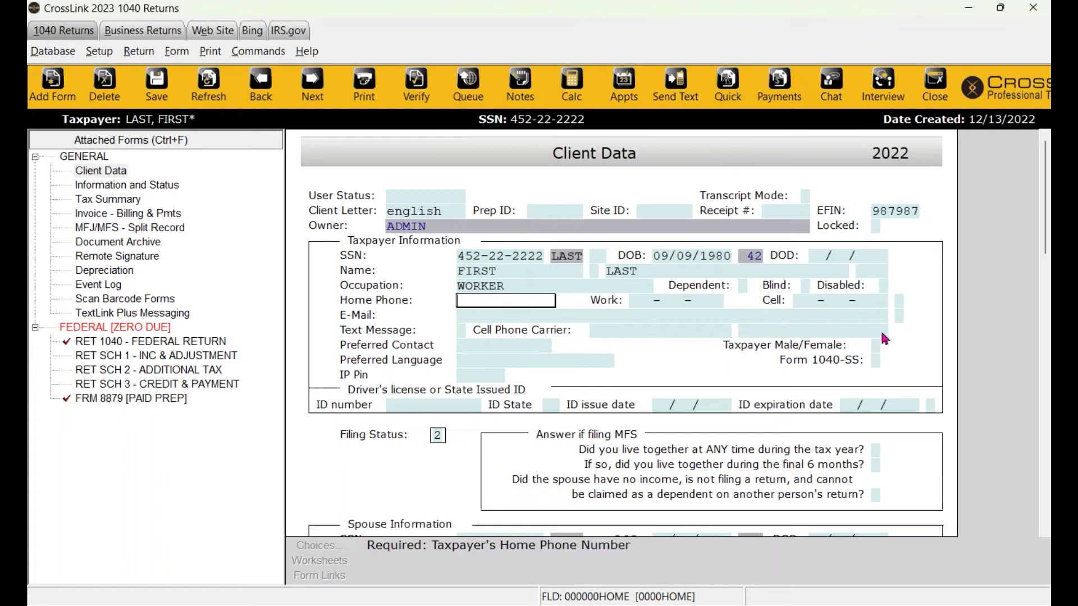
left_click(901, 301)
left_click(891, 330)
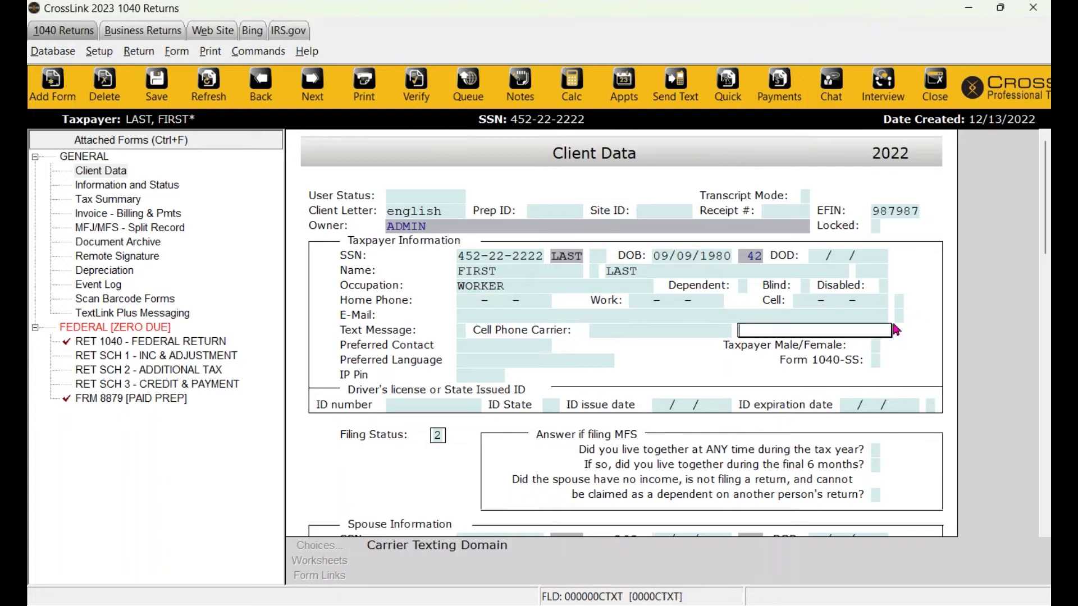
scroll(719, 325, "down", 3)
scroll(719, 324, "up", 3)
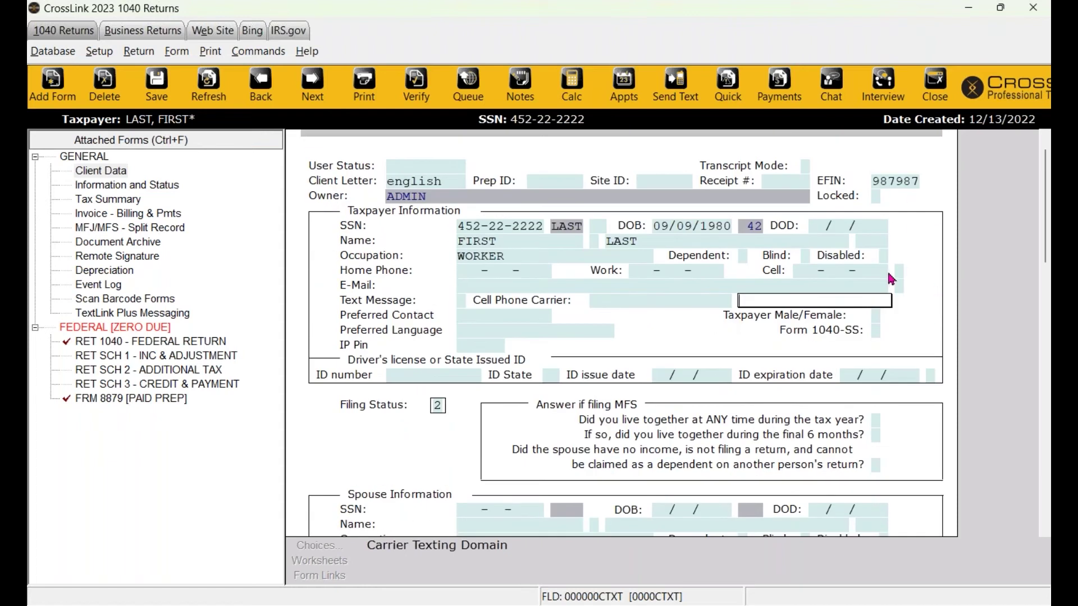
left_click(899, 275)
left_click(898, 290)
left_click(901, 269)
left_click(899, 287)
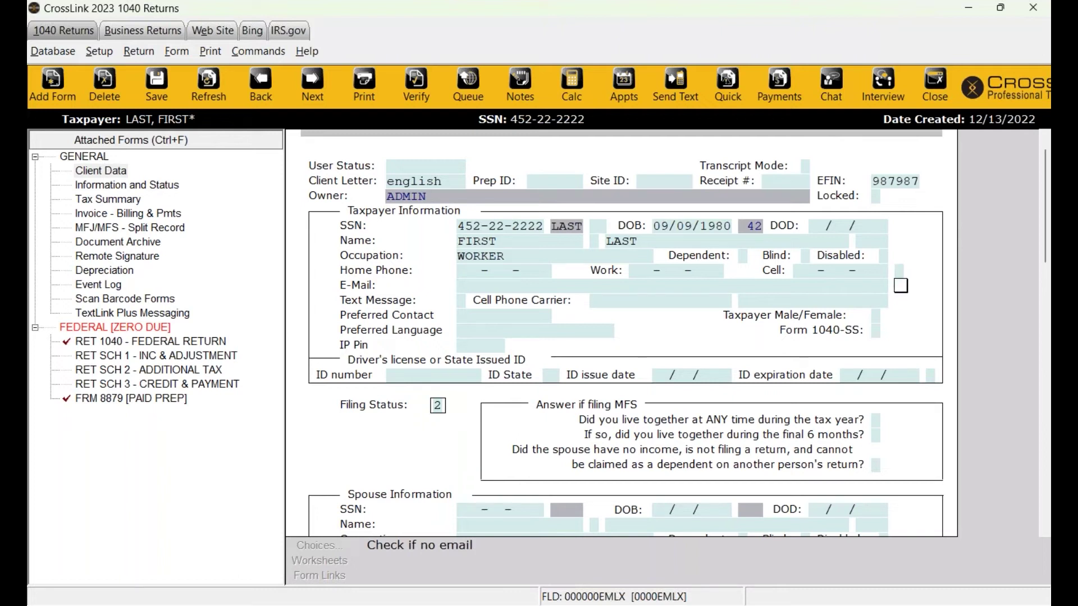
left_click(900, 271)
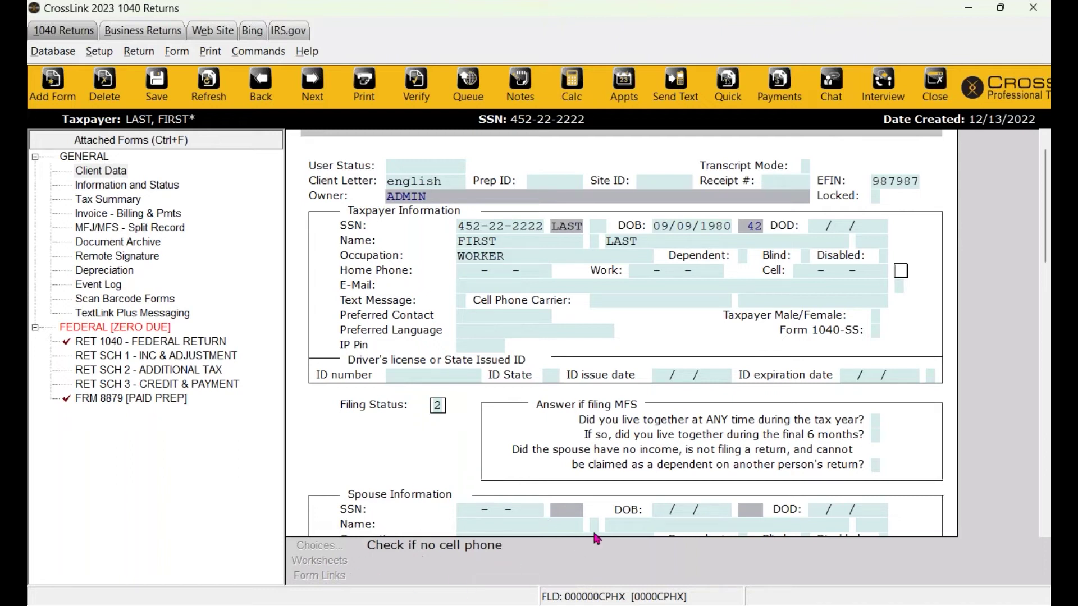
left_click(626, 257)
left_click(651, 272)
left_click(631, 291)
left_click(602, 301)
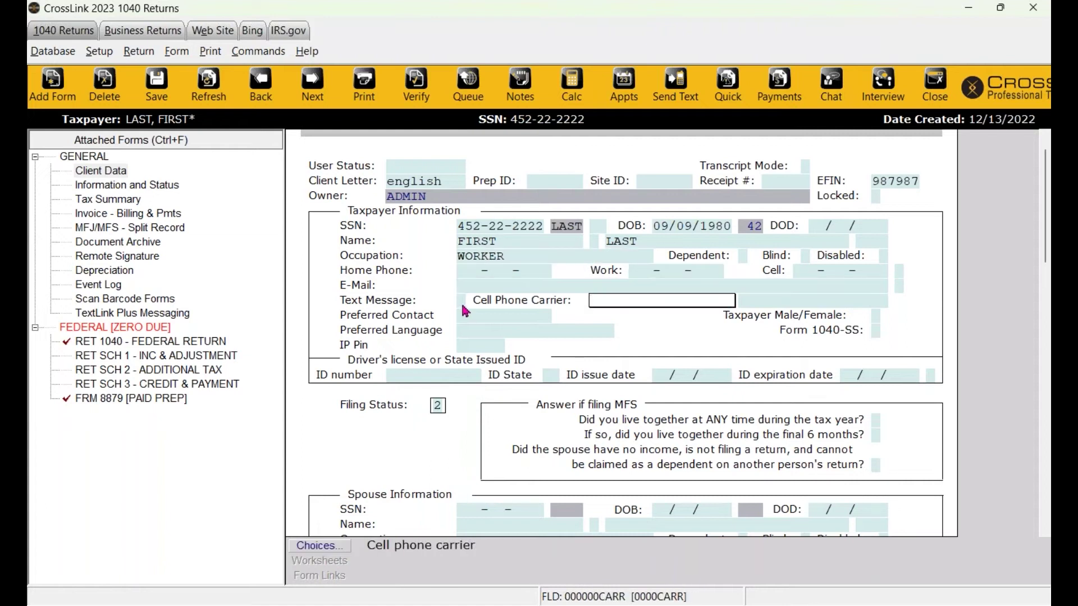
left_click(466, 312)
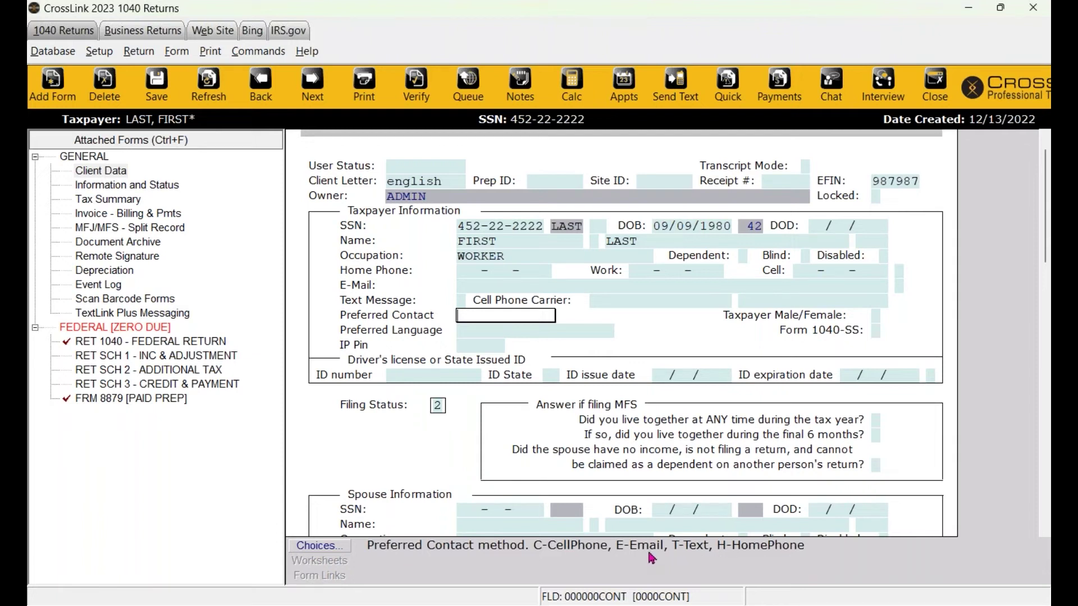
left_click(437, 405)
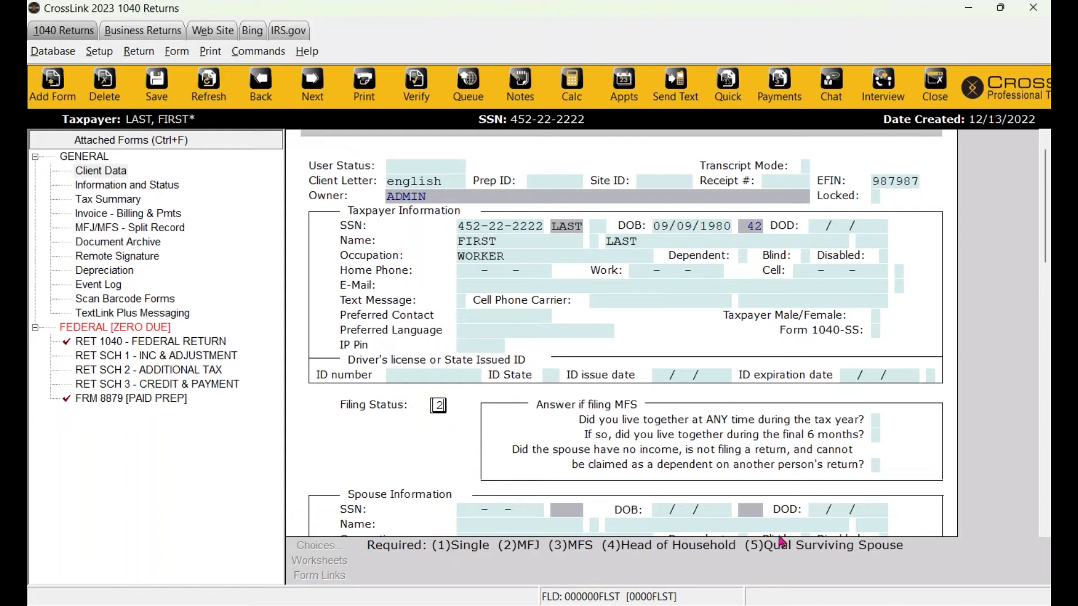
Enter the taxpayer's home and cell phone numbers.
left_click(481, 267)
key("Return")
key("Return")
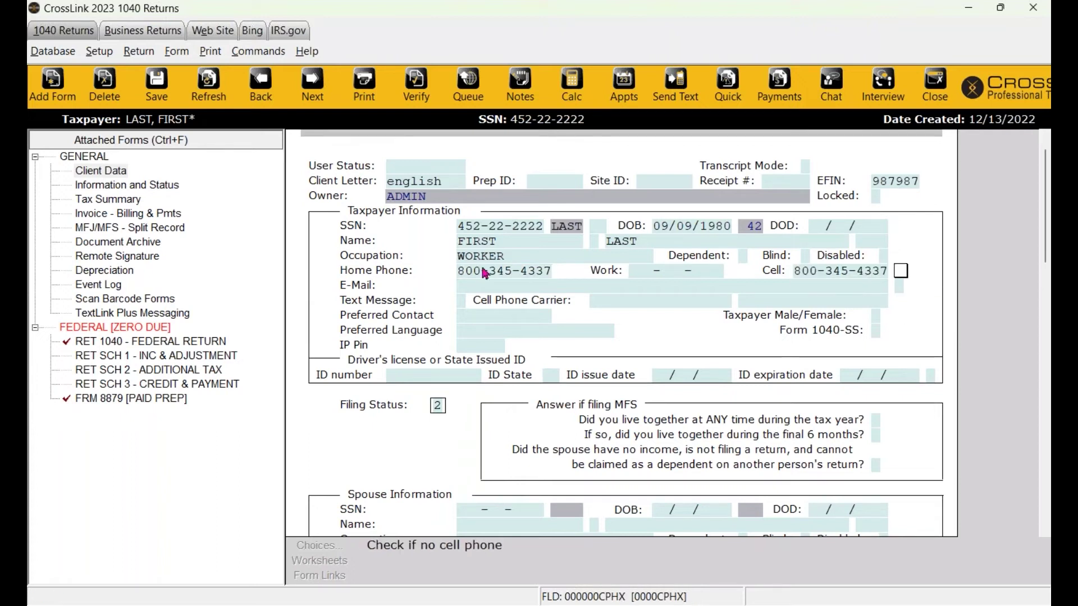
left_click(854, 275)
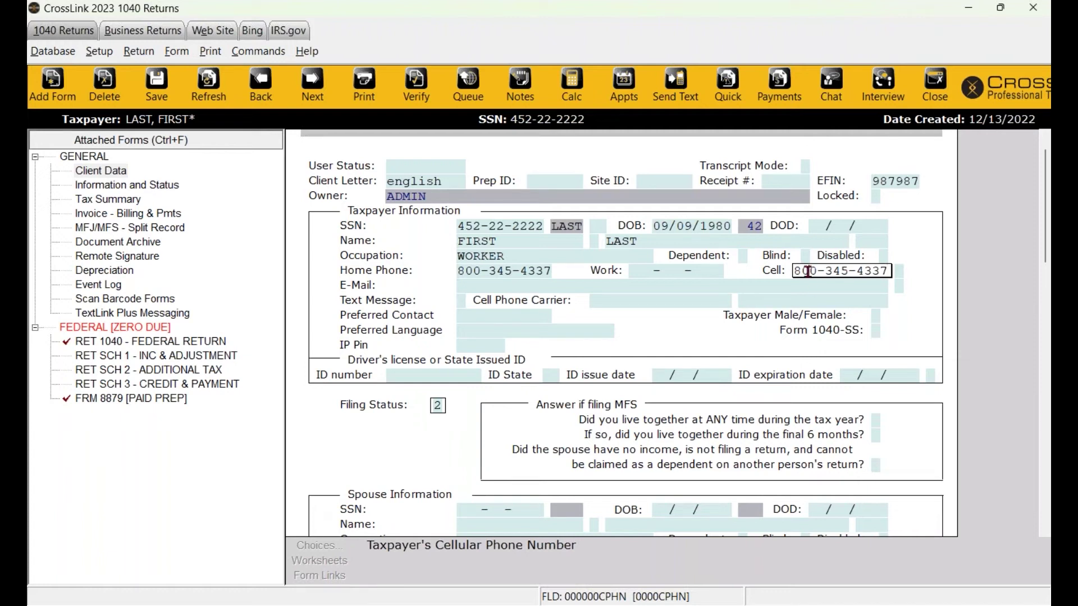
left_click(463, 302)
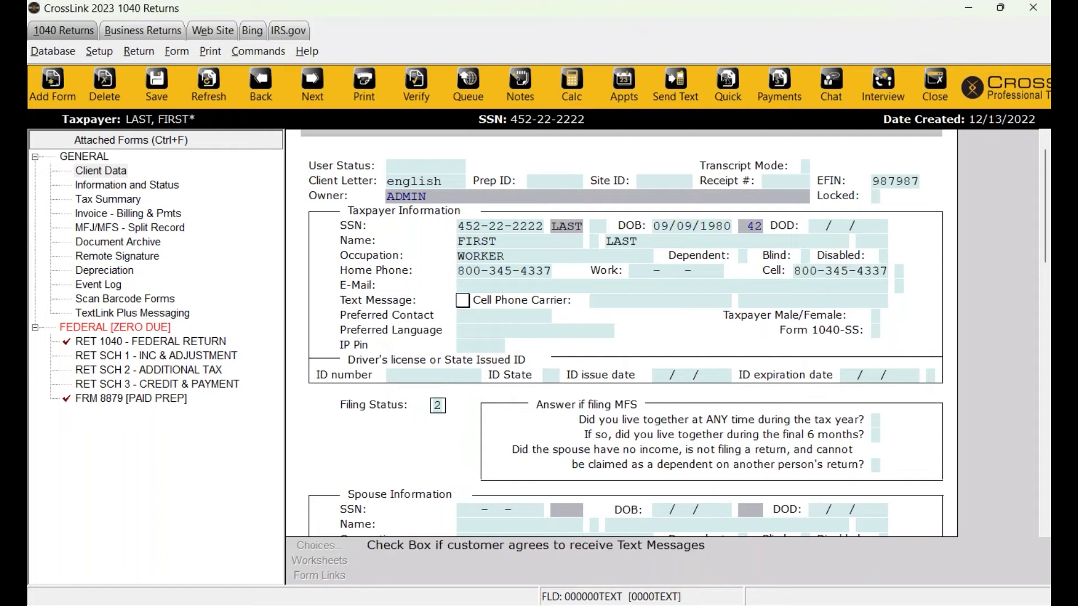
Enter the taxpayer's e-mail address and mark X for text-message consent.
left_click(488, 287)
type("email@me")
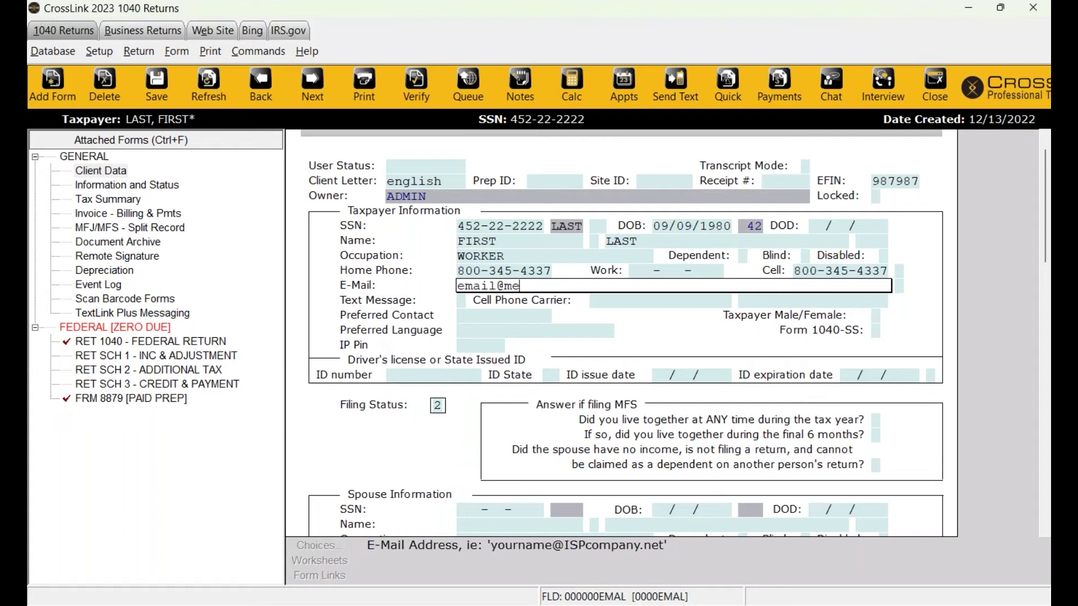
key("BackSpace")
key("BackSpace")
type("email.com")
key("Tab")
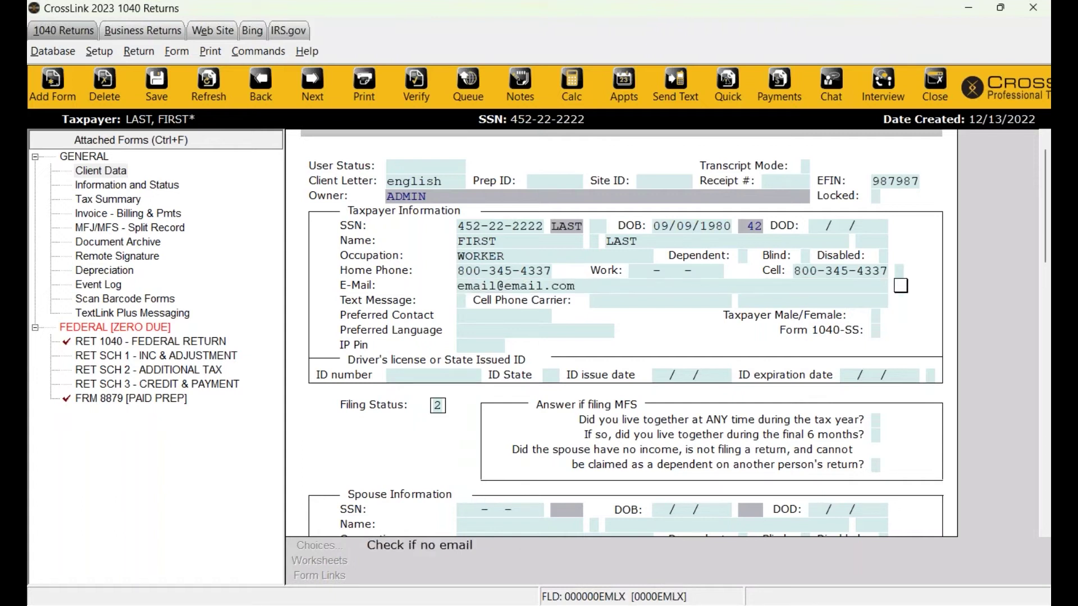
key("Tab")
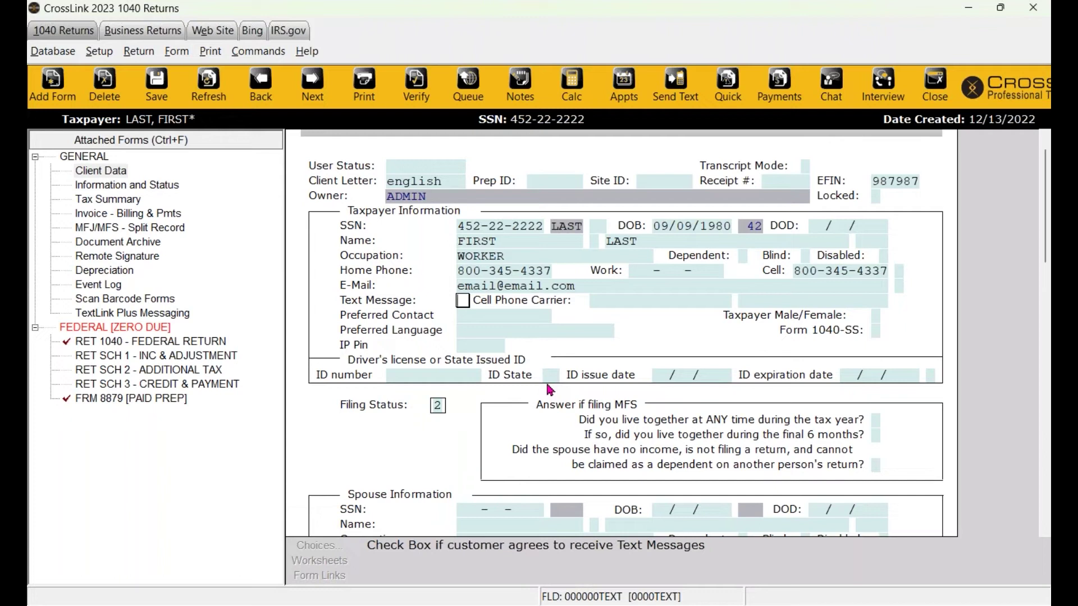
key("x")
Check the customer's agreement in the text-alert consent notice and accept it.
key("Return")
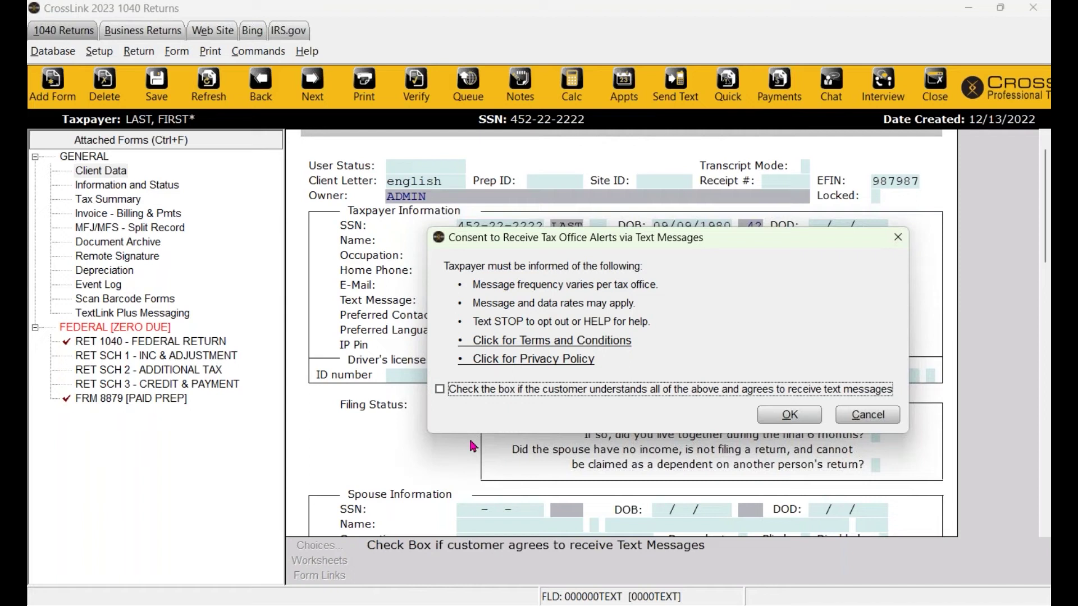
left_click(439, 390)
left_click_drag(542, 239, 498, 233)
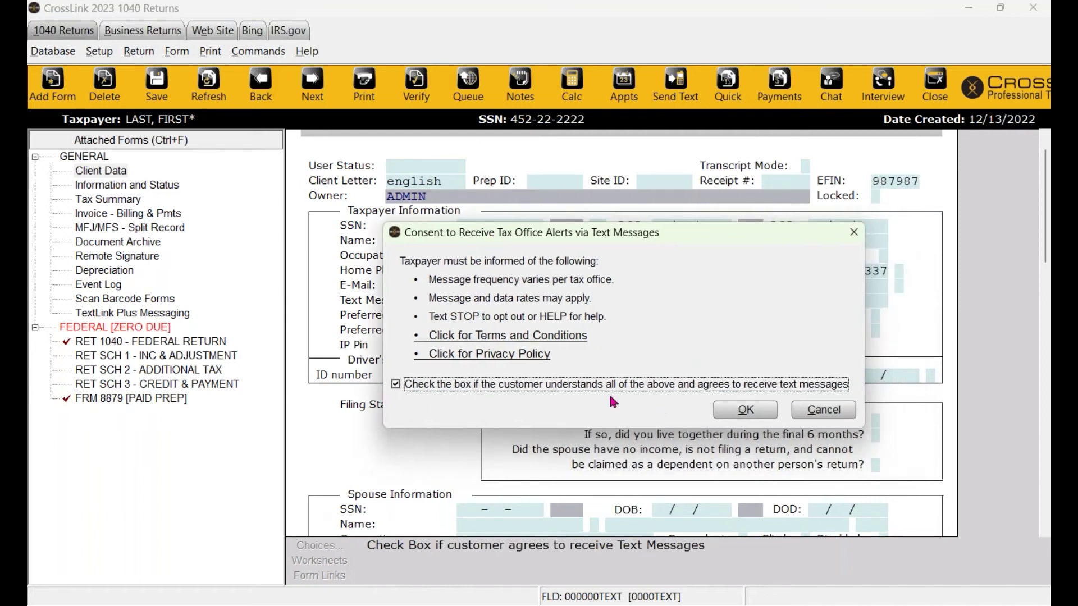
left_click(743, 410)
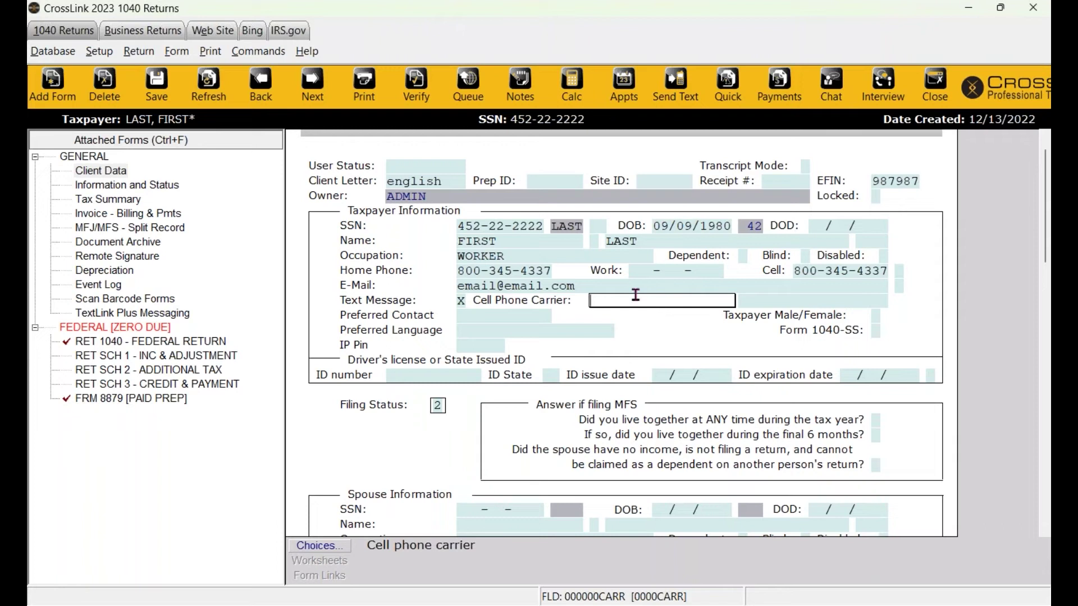
Set the cell phone carrier to AT&T from the Cell Phone Carriers list.
left_click(333, 548)
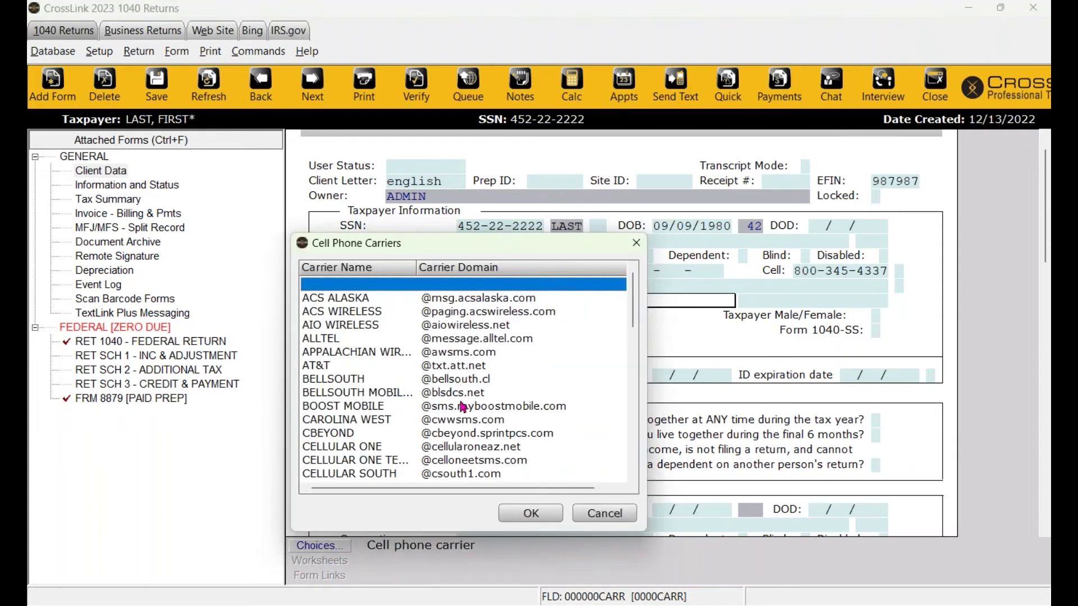
scroll(462, 407, "down", 15)
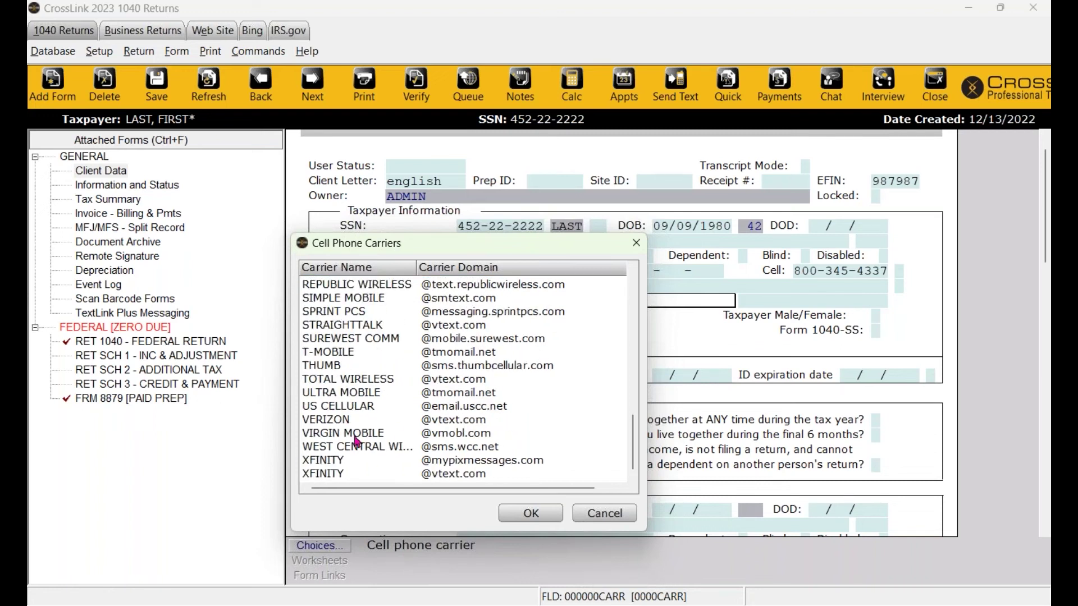
scroll(370, 402, "up", 15)
left_click(360, 372)
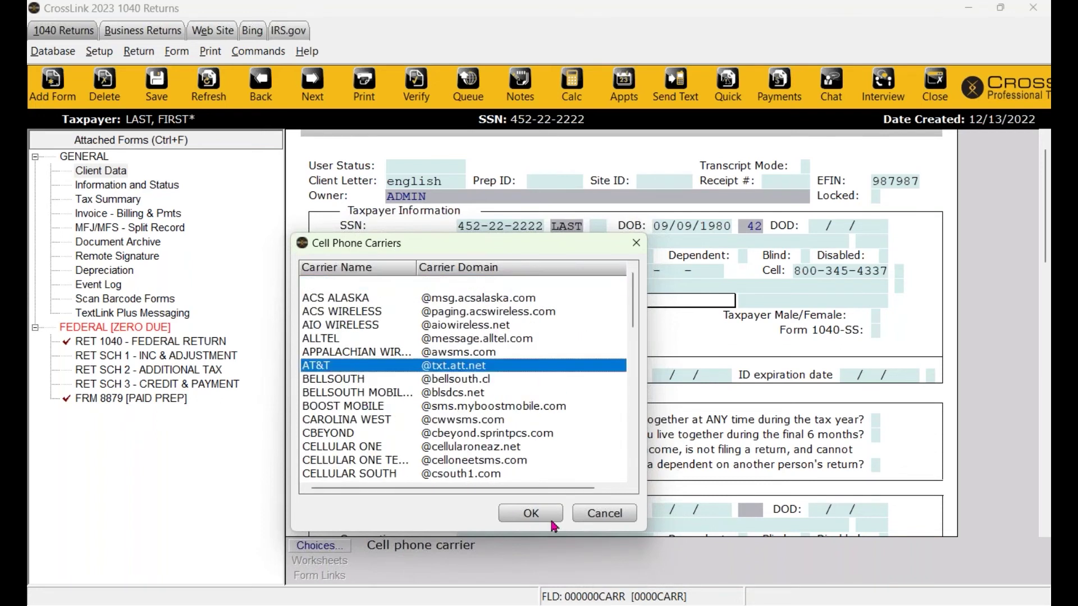
left_click(523, 515)
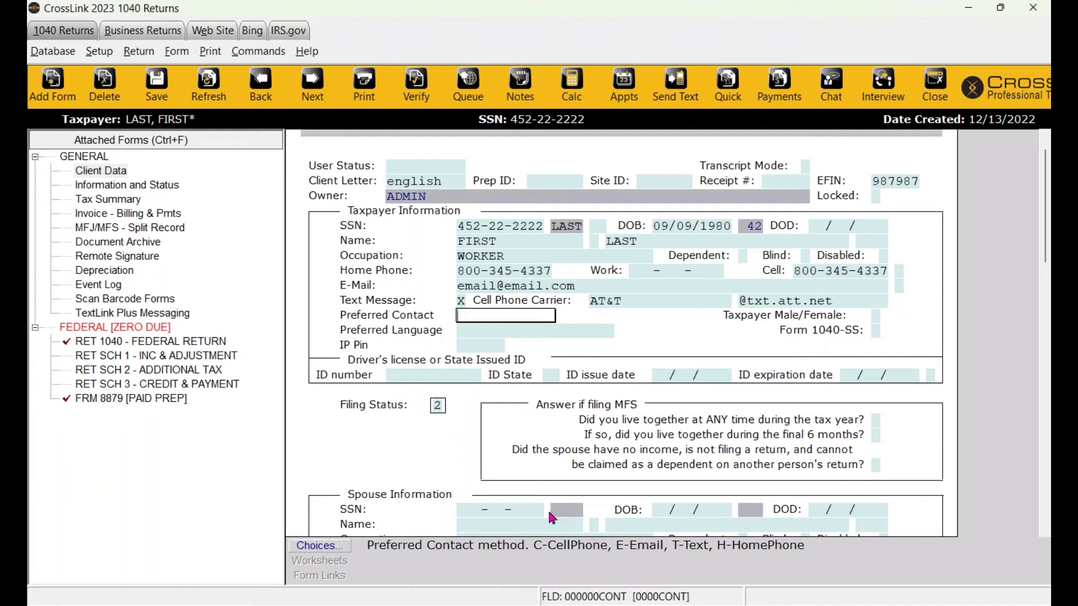
left_click(844, 271)
left_click(460, 303)
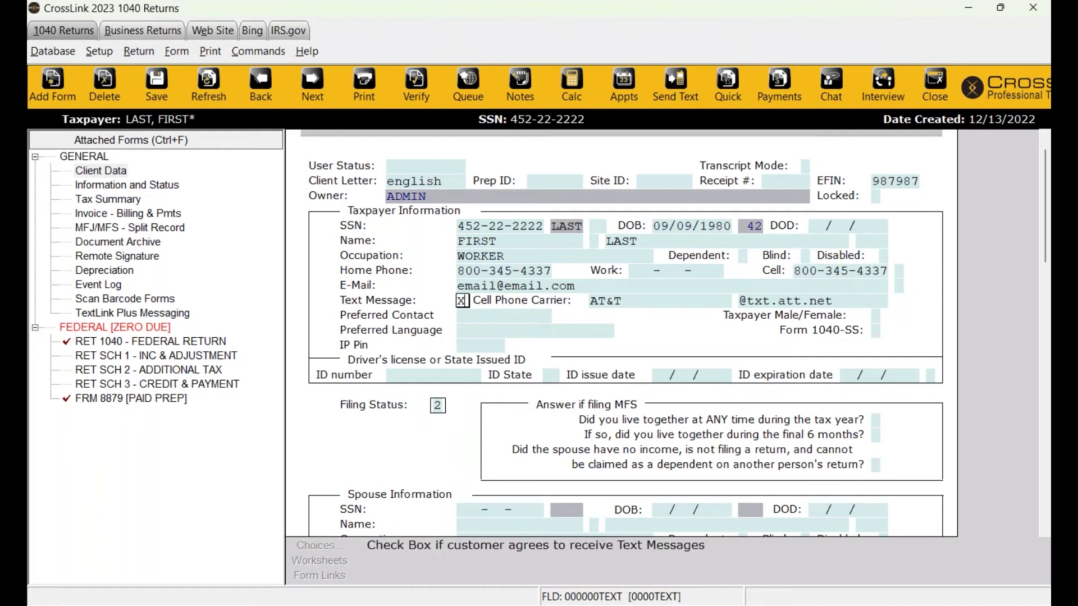
left_click(663, 300)
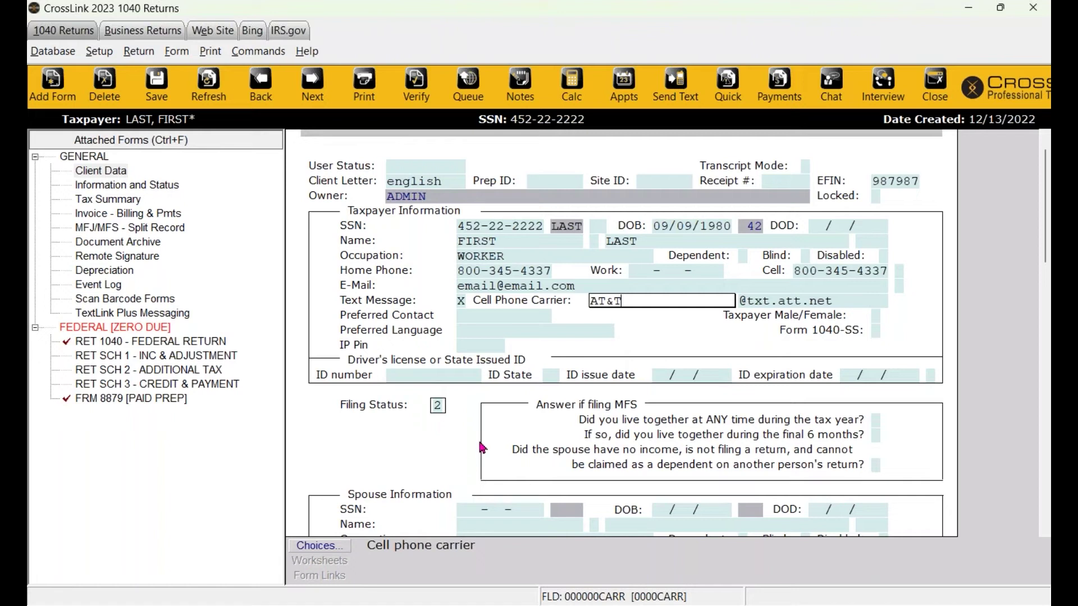
left_click(486, 346)
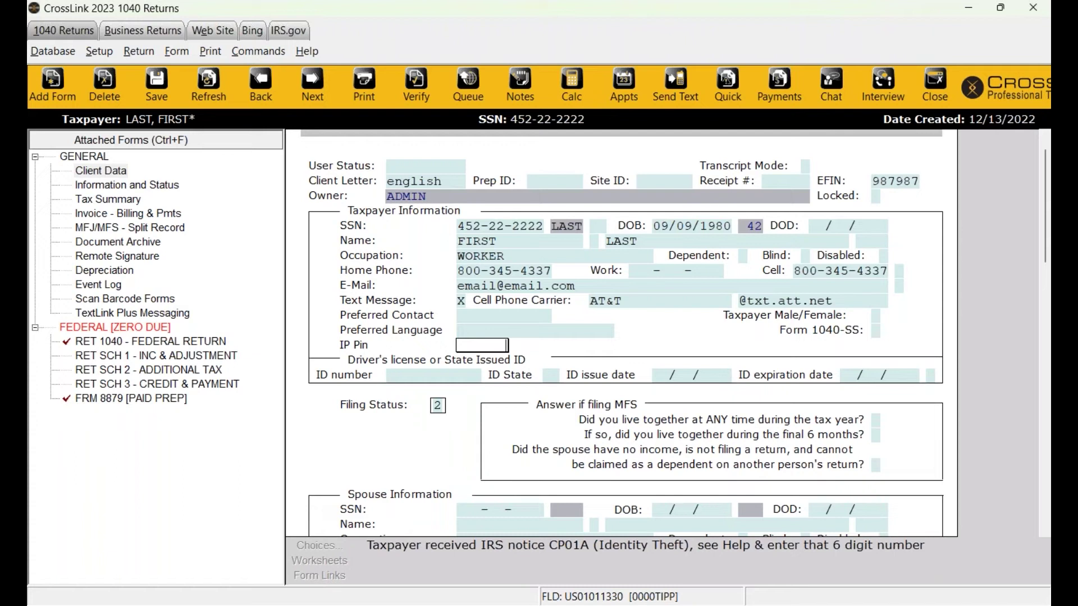
Record the WA driver's license ID, issued 09/09/2020, expiring 09/09/2025, type D.
left_click(418, 379)
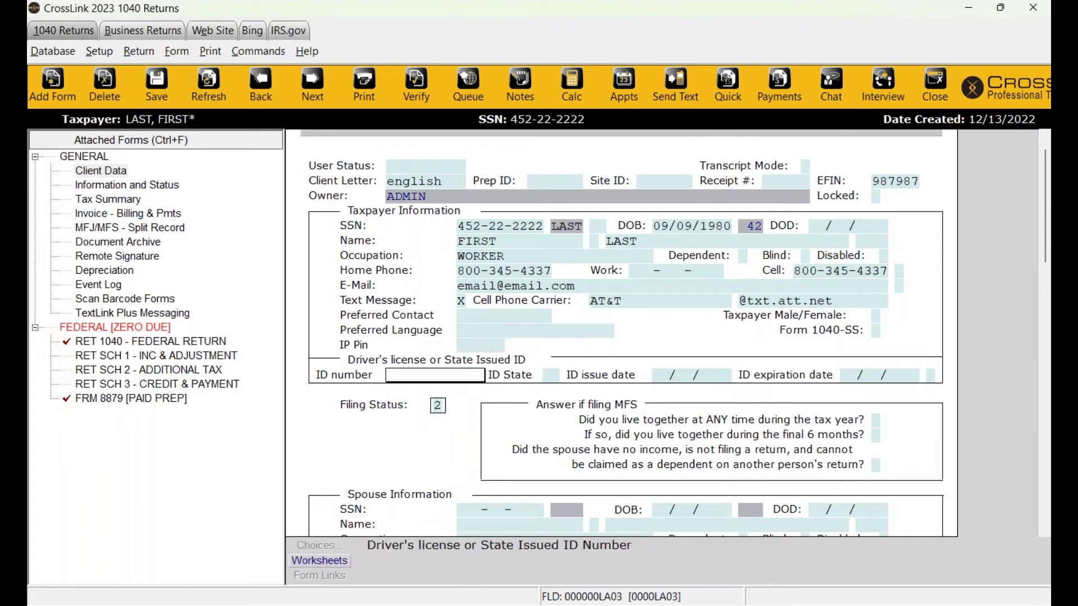
type("FDAJFKLJKL")
key("Tab")
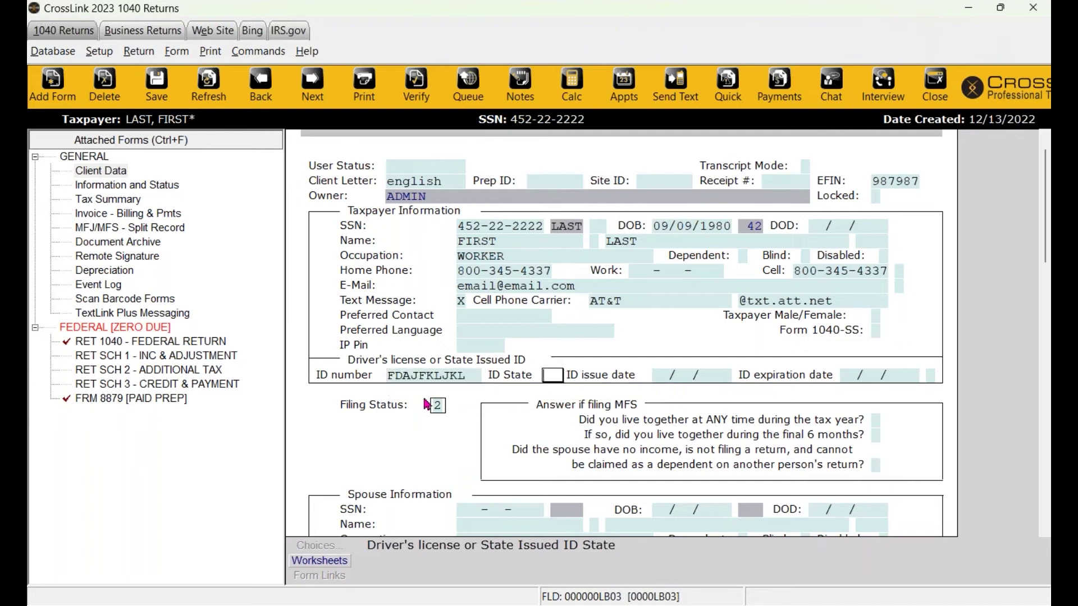
type("WA")
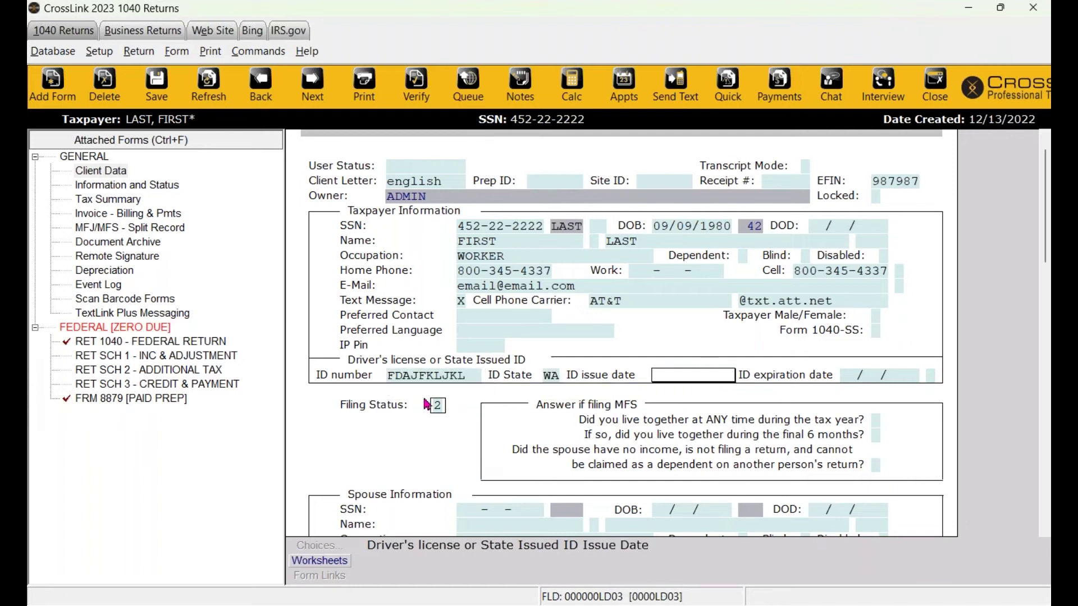
type("09/")
type("09/")
type("1980")
key("BackSpace")
key("BackSpace")
type("80")
key("Return")
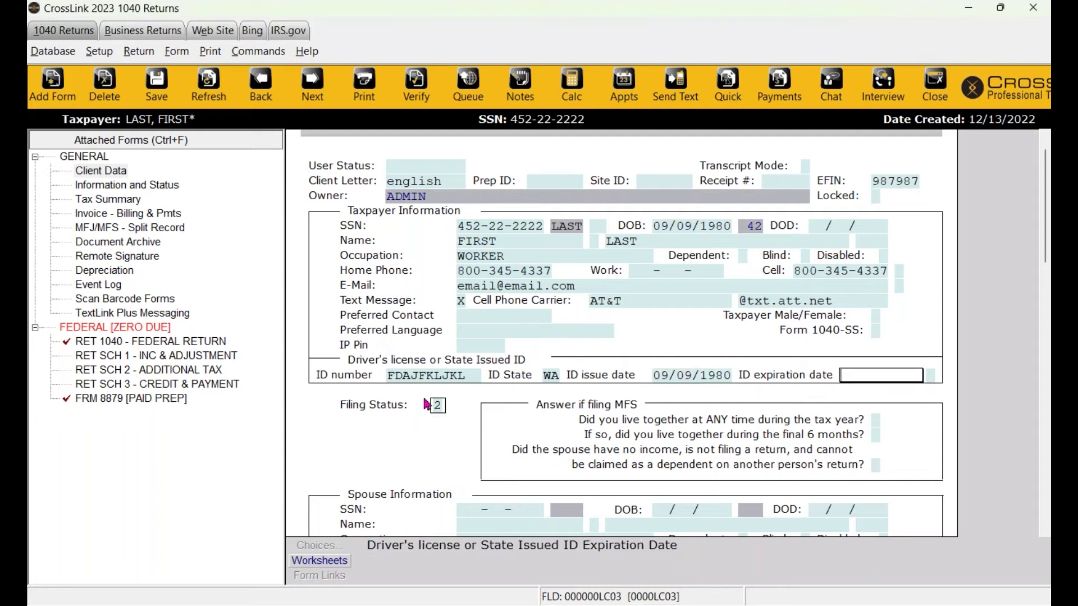
key("shift+Tab")
key("BackSpace")
key("BackSpace")
key("BackSpace")
key("BackSpace")
key("BackSpace")
key("BackSpace")
type("92020")
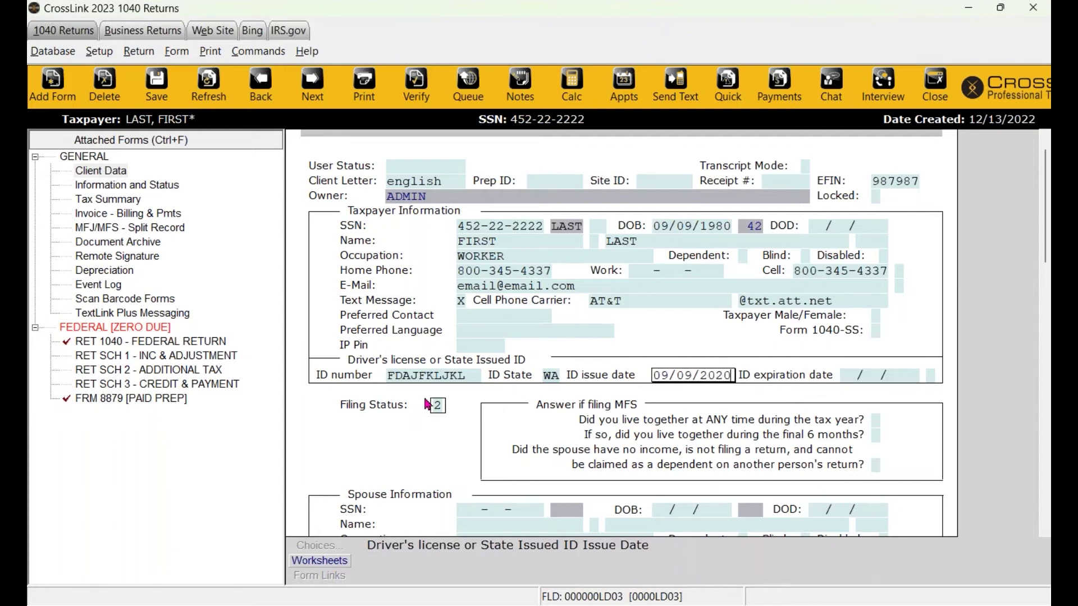
key("Return")
type("09/0")
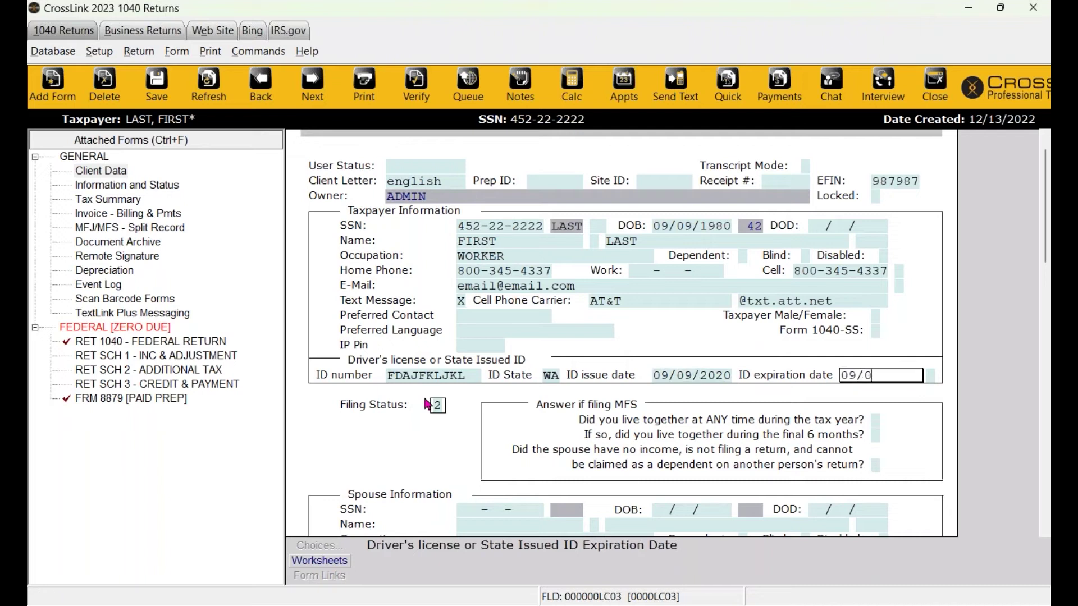
type("9/2025")
key("Return")
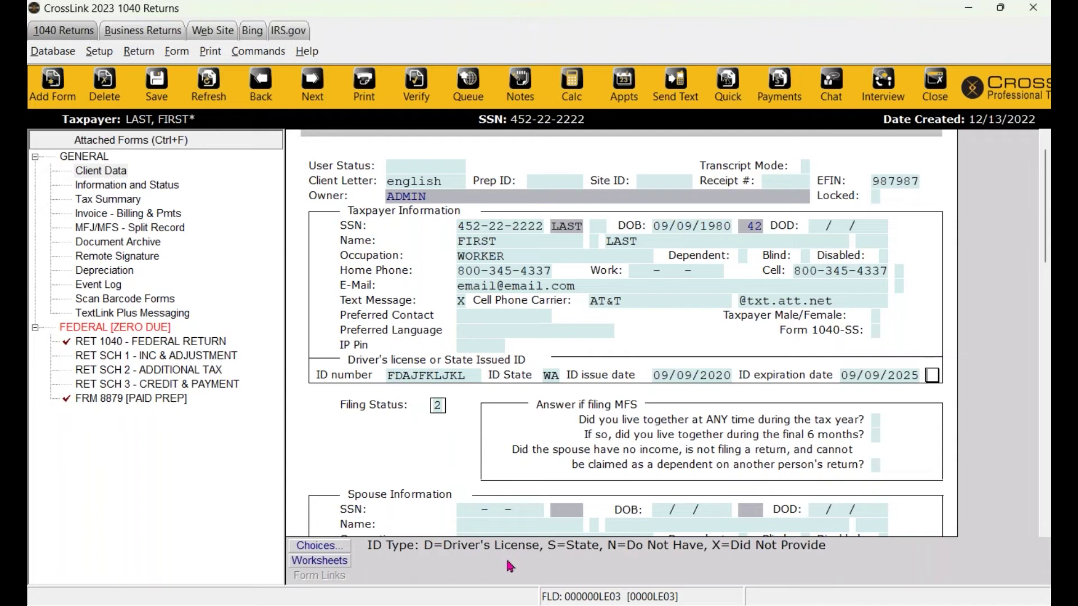
type("D")
key("Return")
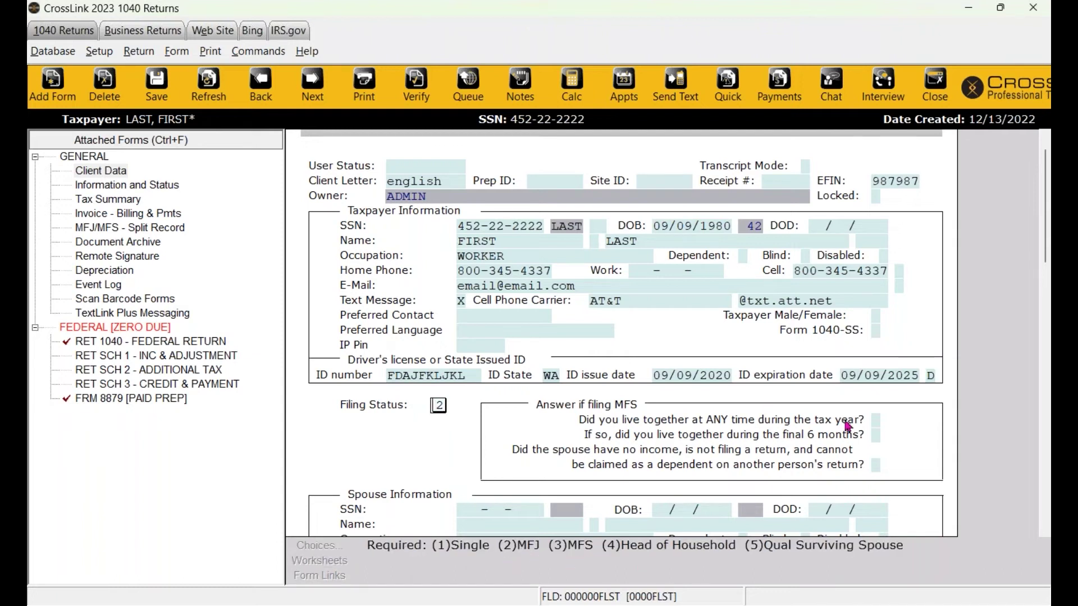
Change the filing status from 2 to 4, Head of Household.
scroll(769, 397, "down", 2)
scroll(769, 397, "down", 1)
left_click_drag(436, 301, 448, 299)
key("BackSpace")
type("4")
key("Return")
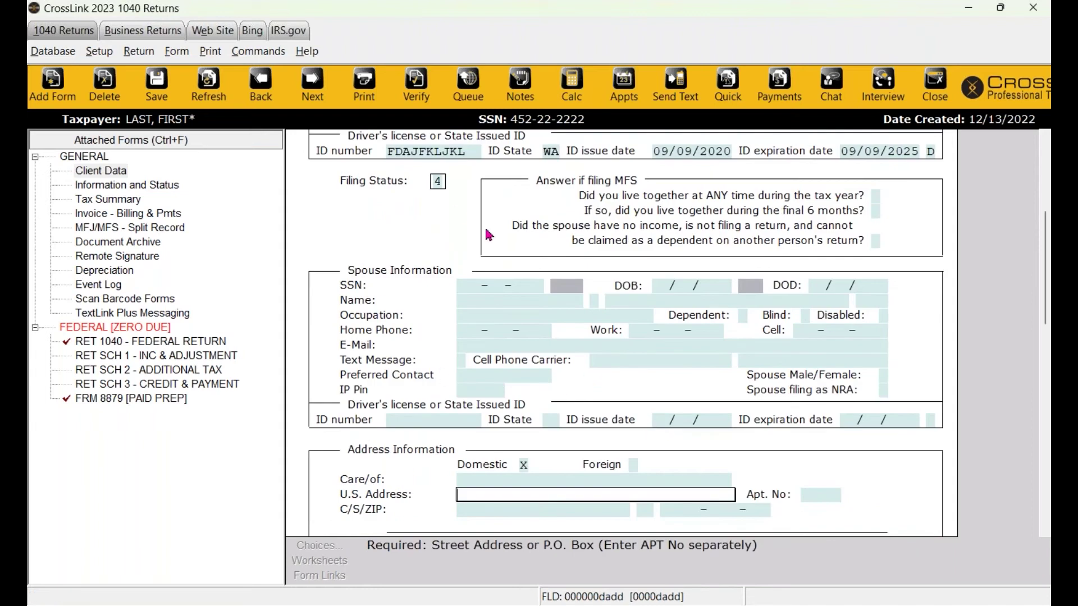
scroll(474, 282, "down", 1)
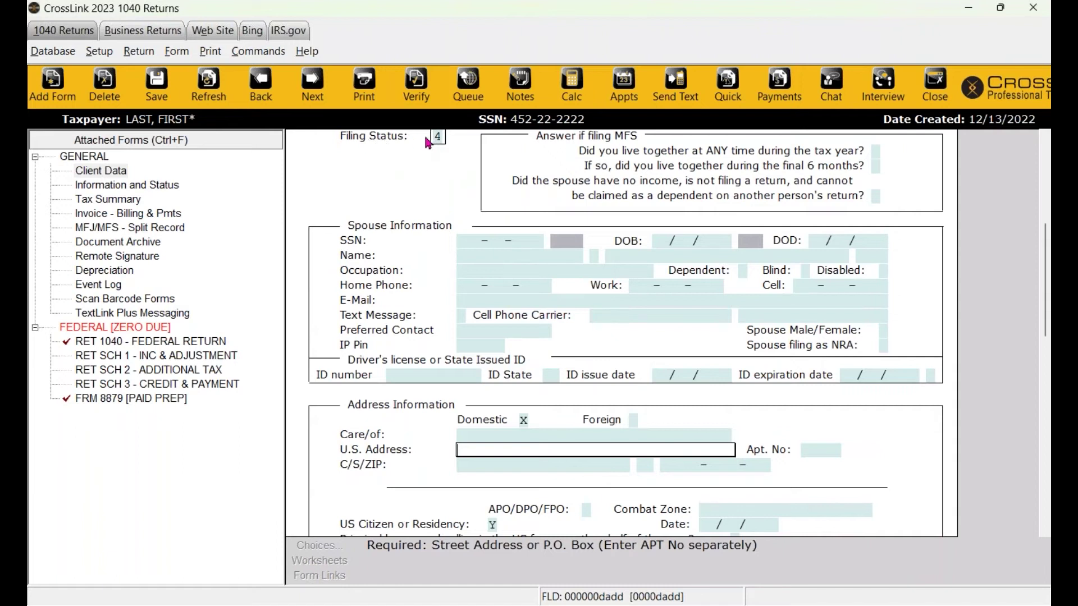
scroll(429, 143, "up", 1)
scroll(437, 169, "up", 1)
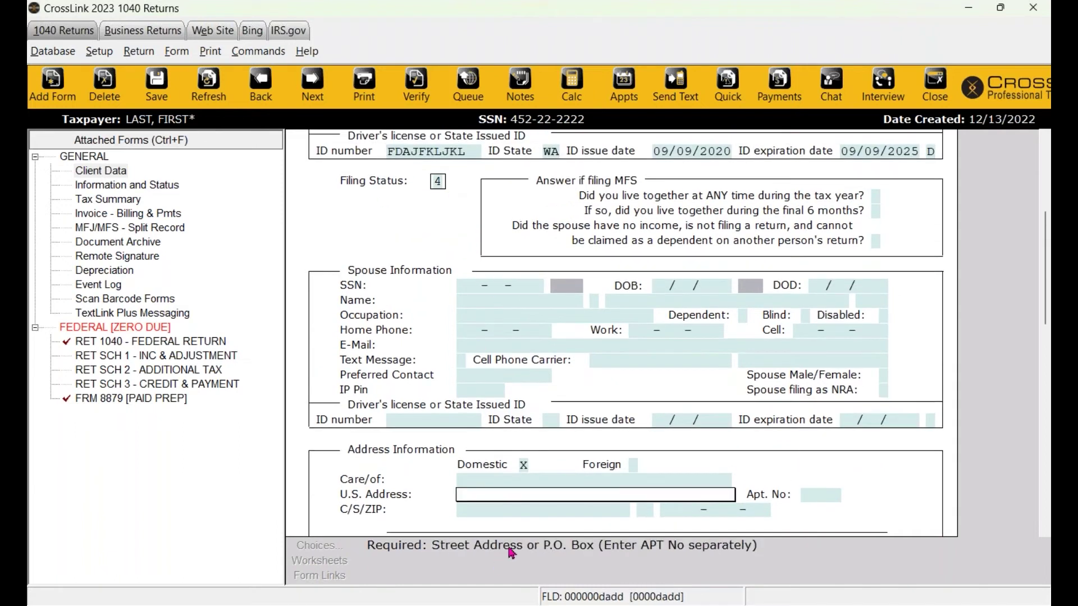
Enter the taxpayer's street address and ZIP code so city and state fill in automatically.
scroll(540, 372, "down", 4)
scroll(540, 367, "down", 1)
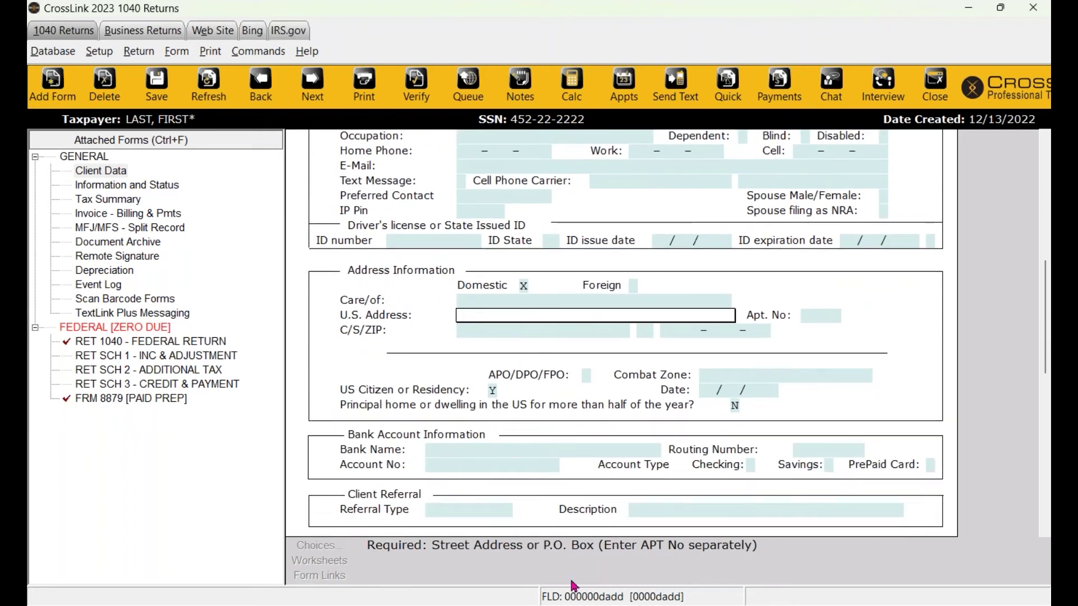
type("123 FAKE ST")
key("Tab")
key("Tab")
type("98109")
key("Tab")
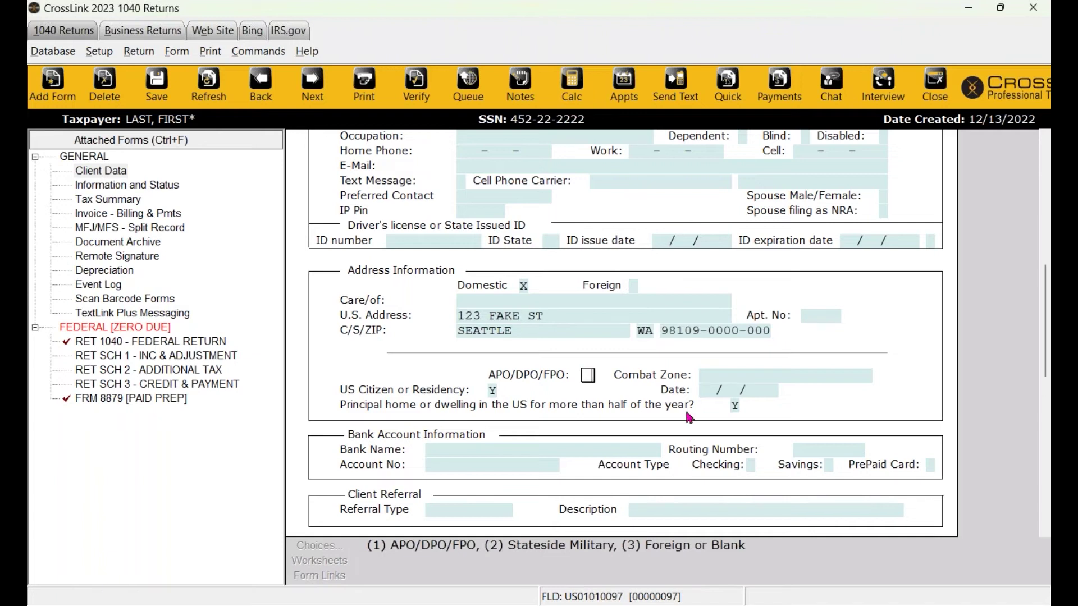
scroll(689, 417, "down", 1)
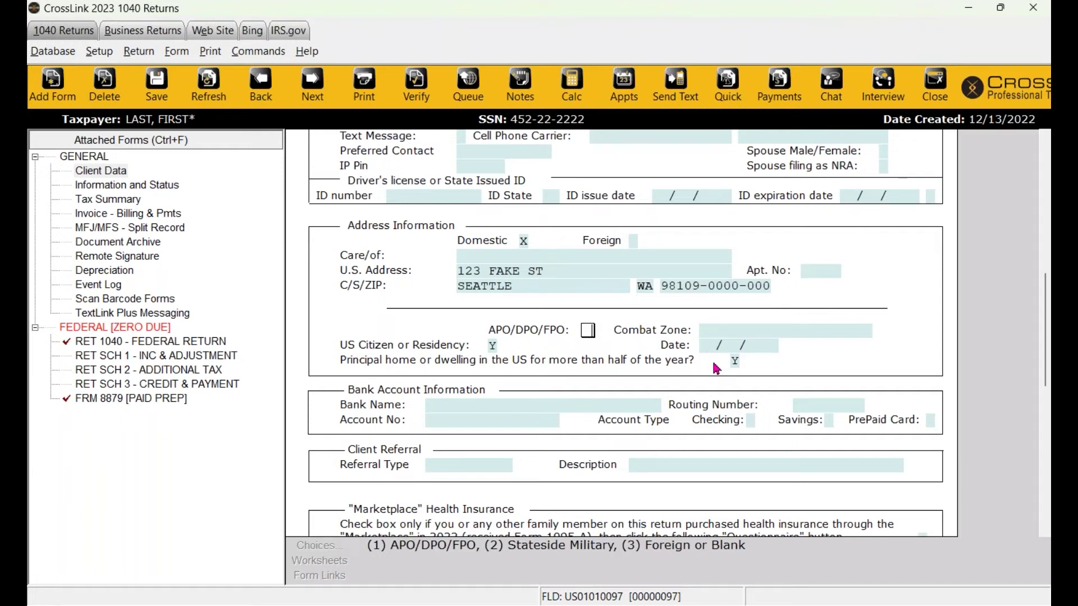
Choose CITIZENS NATIONAL BANK from the Banks / Credit Unions list, filling routing number 065300211.
scroll(717, 368, "down", 1)
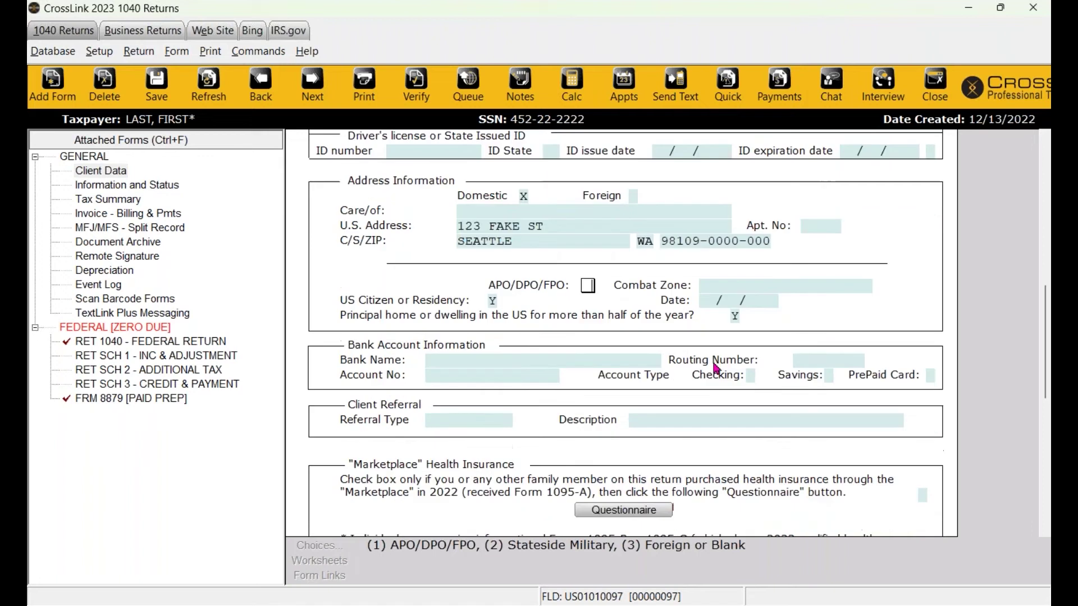
left_click(468, 364)
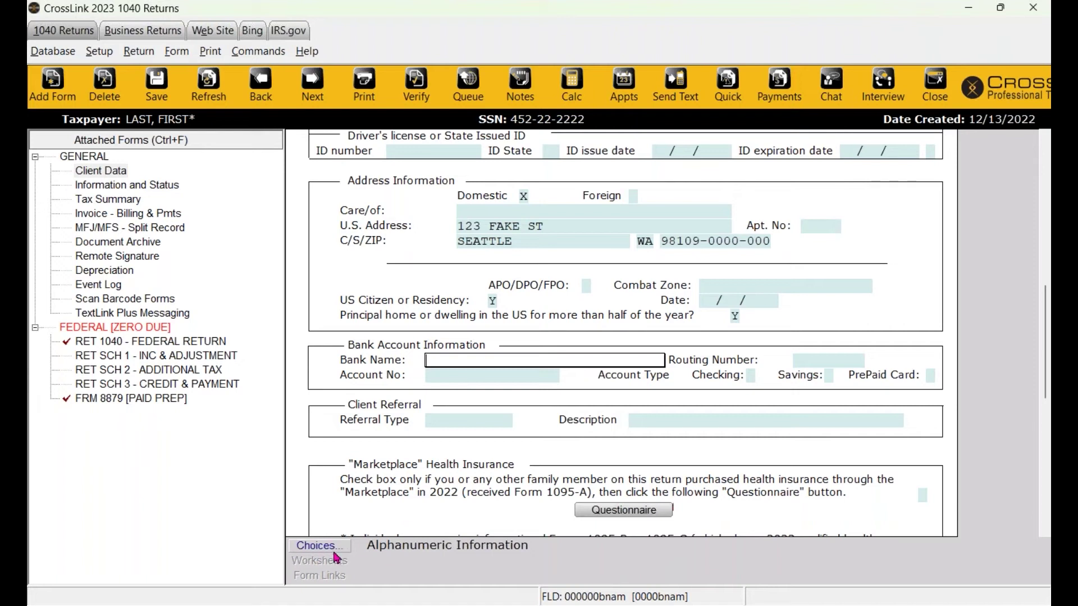
left_click(334, 550)
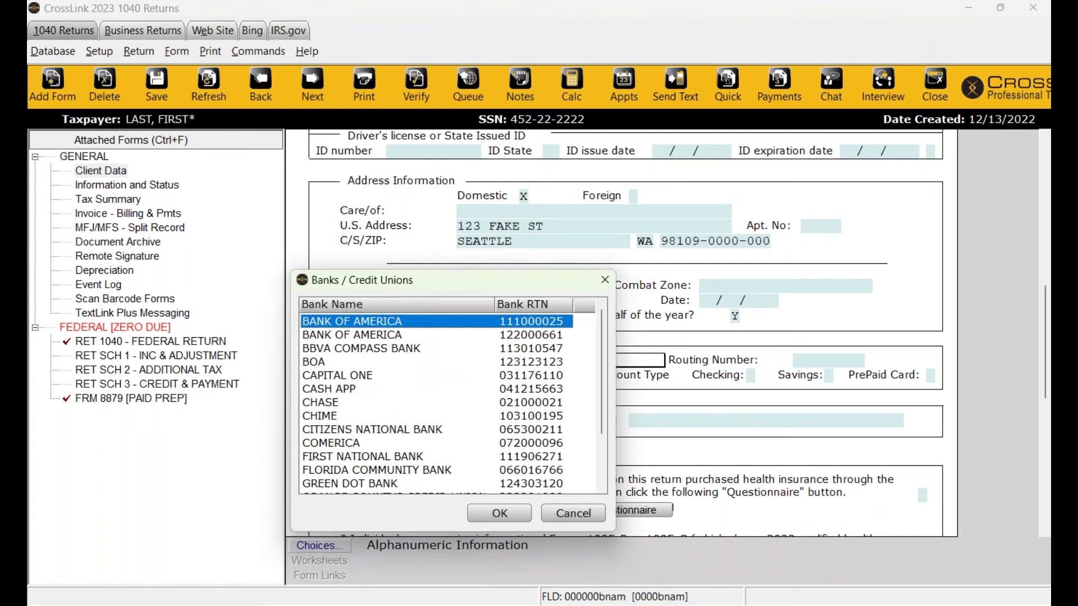
left_click_drag(397, 282, 446, 434)
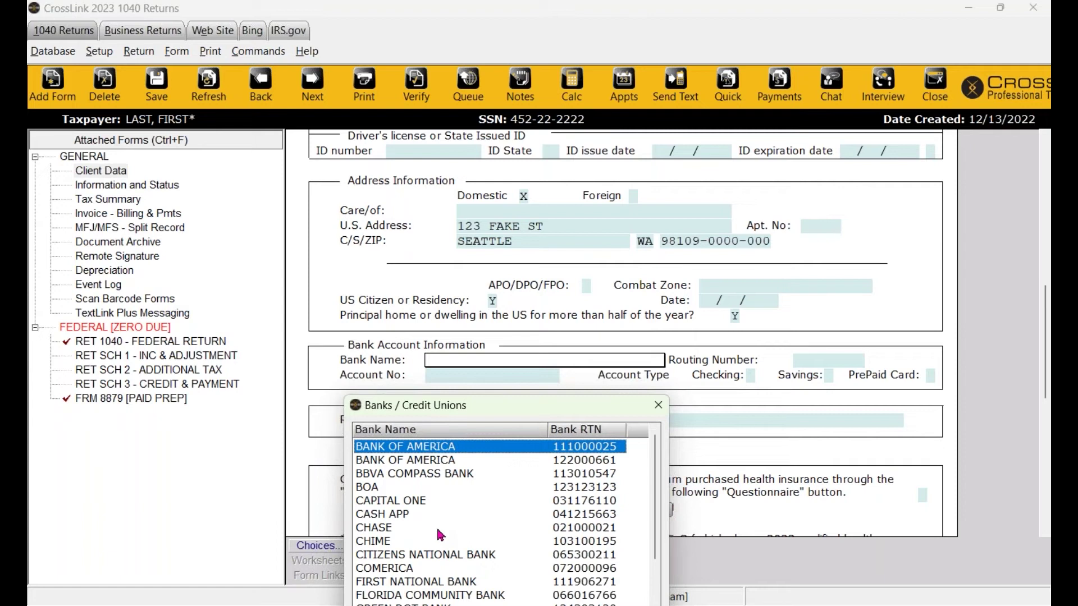
scroll(439, 535, "down", 2)
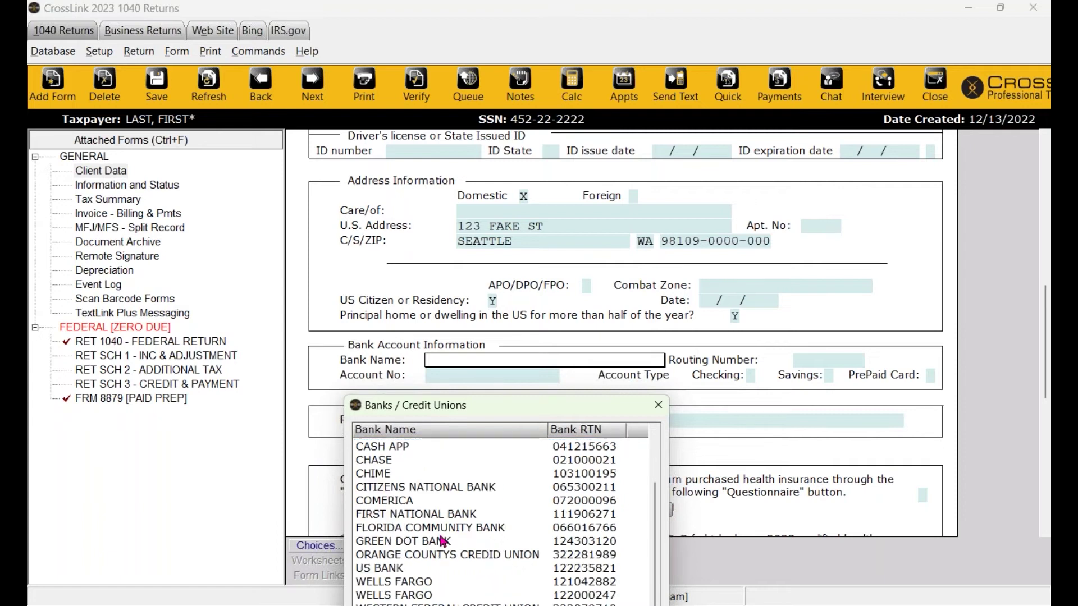
scroll(432, 536, "up", 2)
left_click_drag(450, 418, 419, 217)
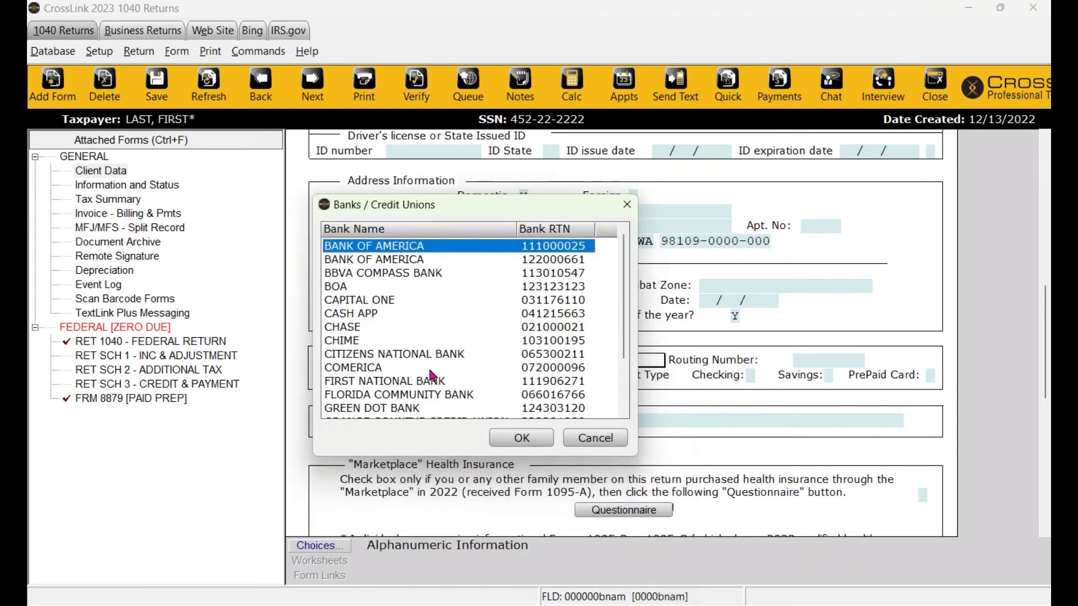
left_click(403, 343)
left_click(402, 353)
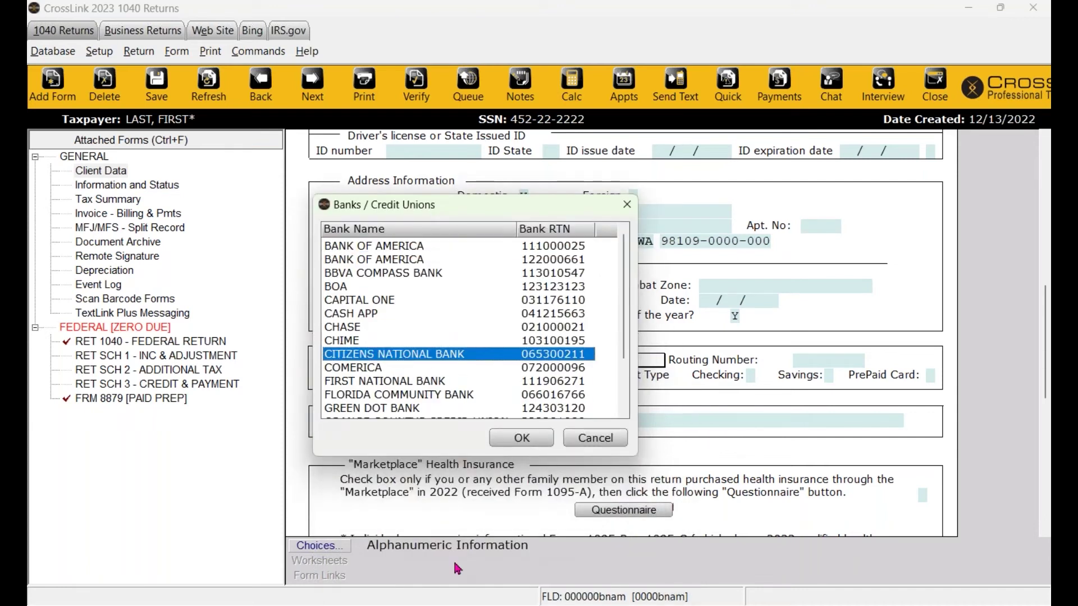
left_click(516, 443)
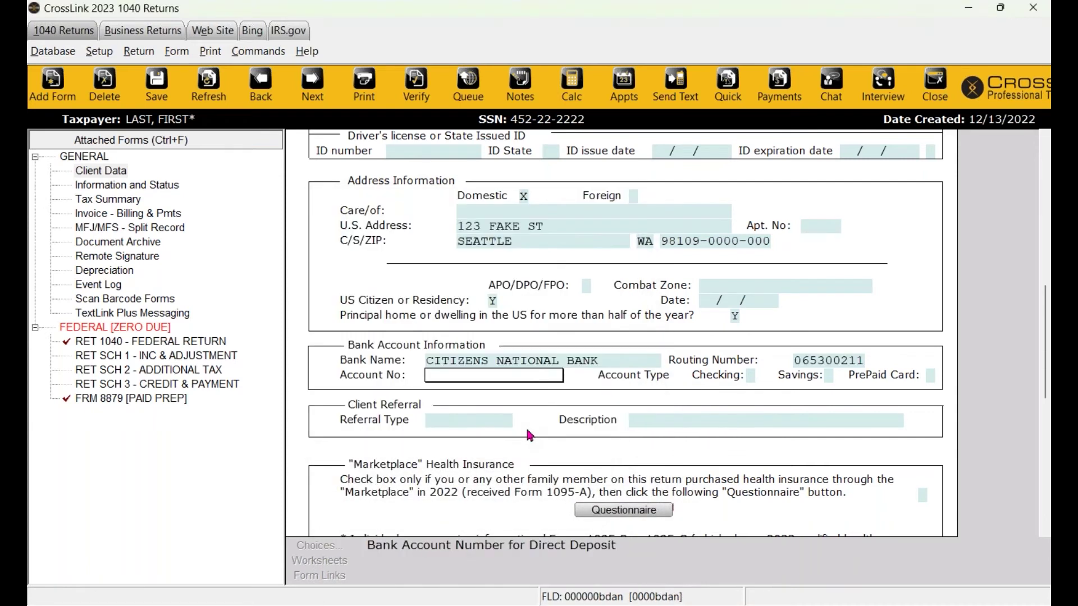
Enter and re-confirm the bank account number, then mark the account as Checking.
left_click(508, 362)
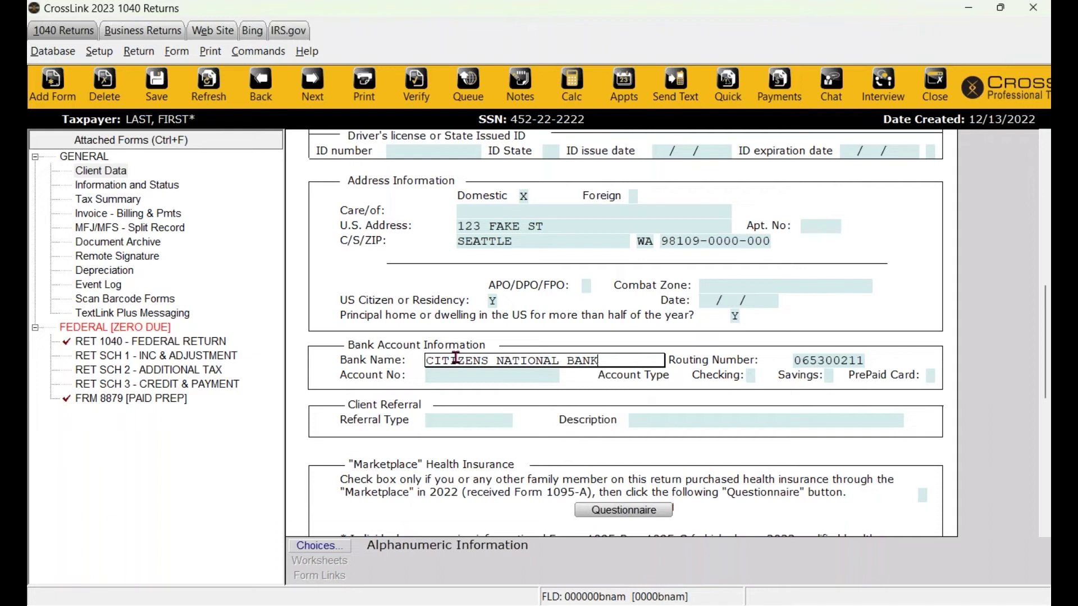
left_click(475, 378)
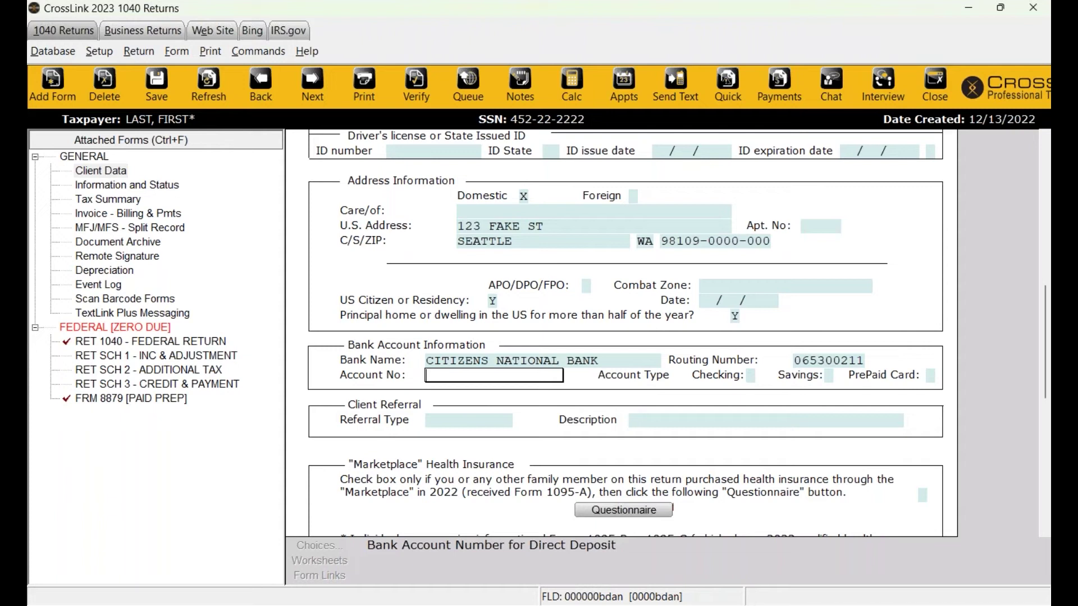
left_click(795, 364)
mouse_move(689, 605)
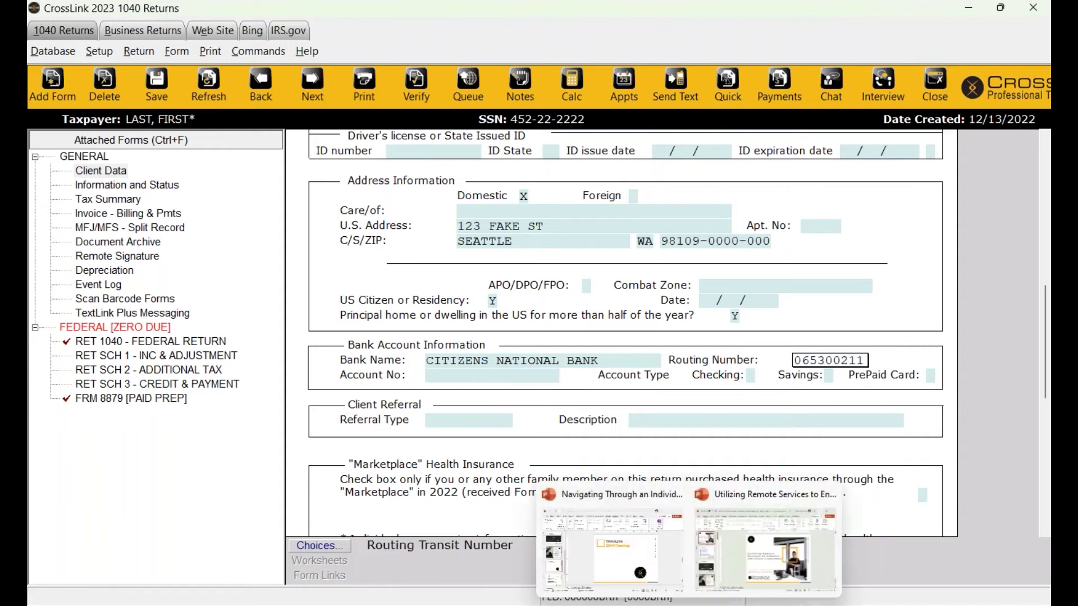
left_click(456, 382)
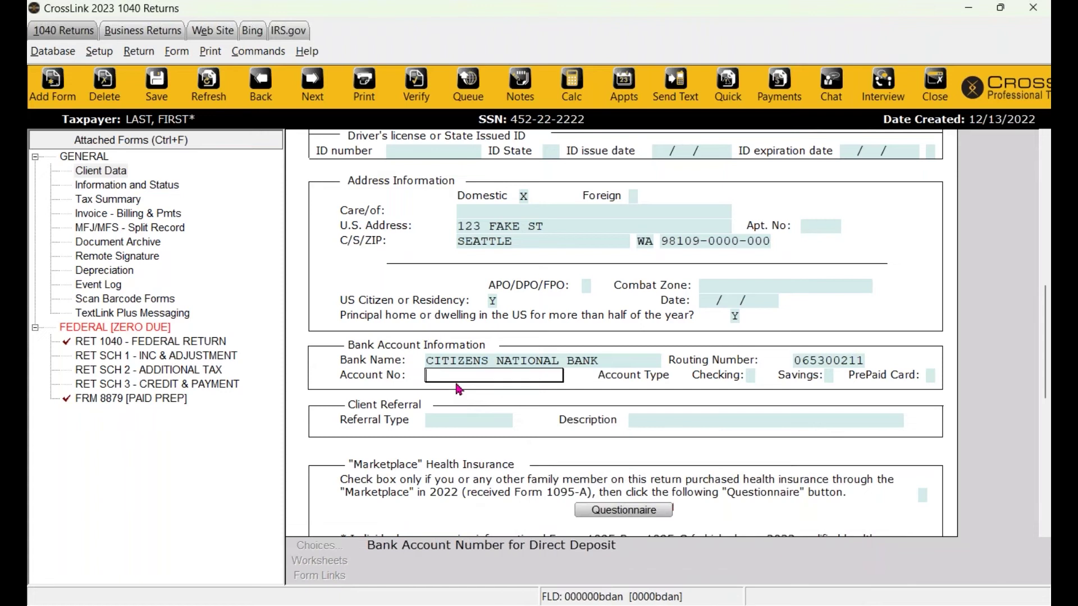
type("123123123123123123")
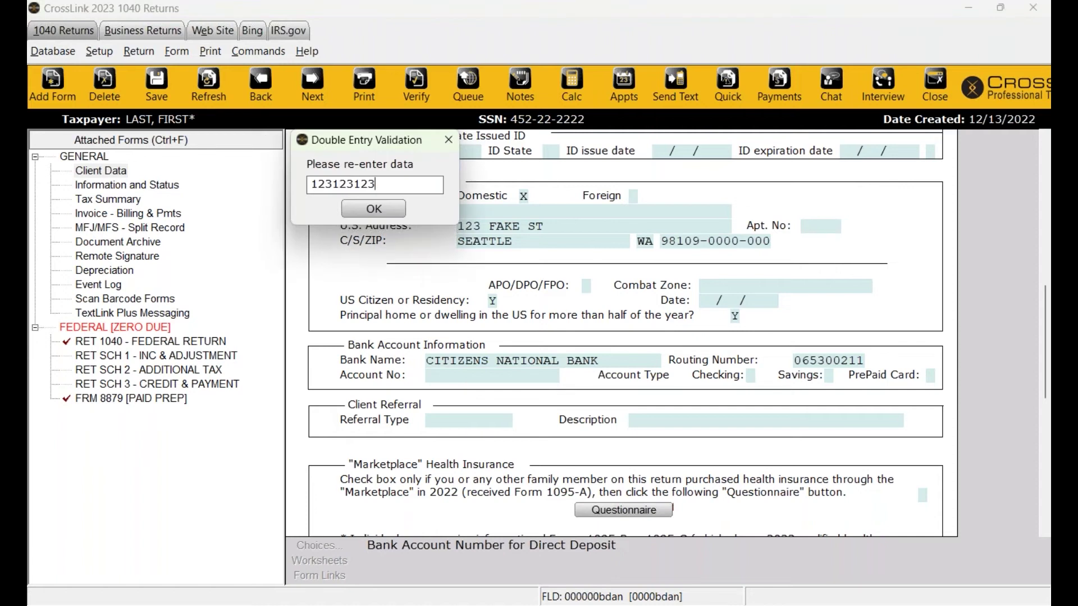
key("Return")
type("x")
key("Return")
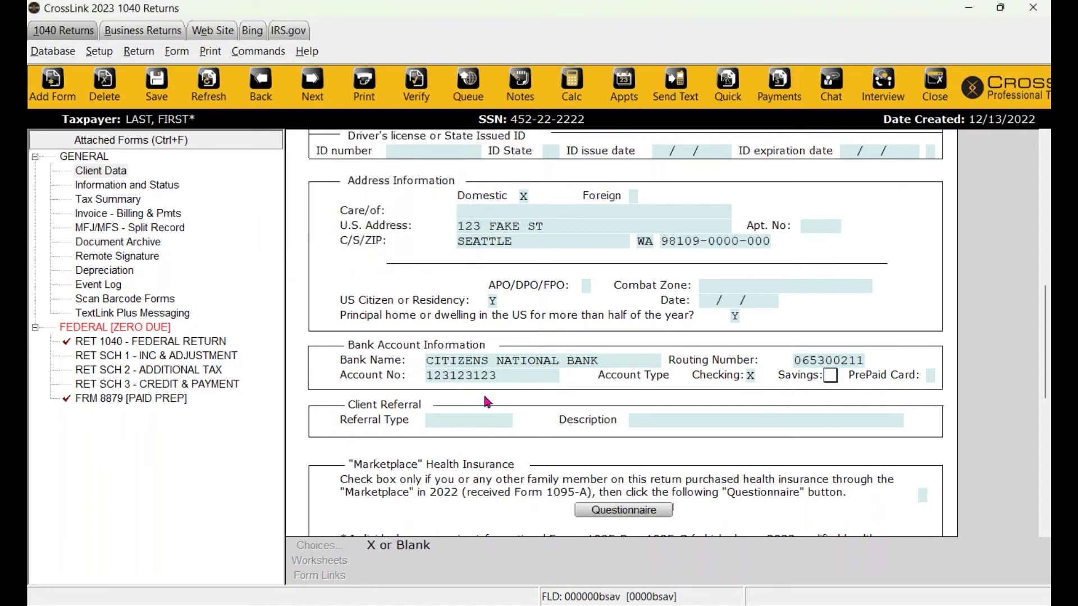
scroll(486, 402, "down", 2)
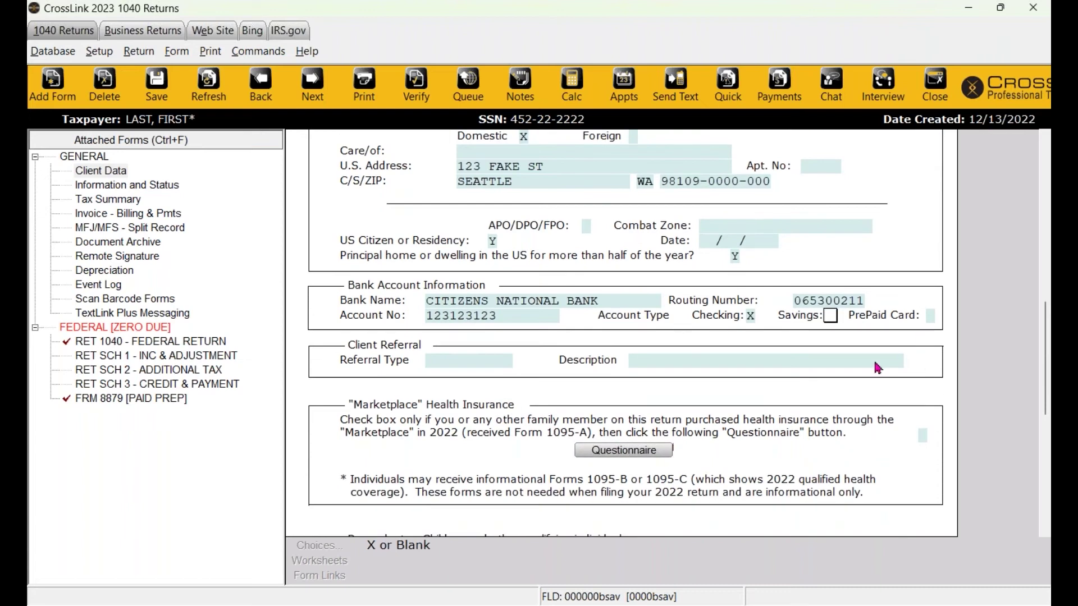
left_click(426, 362)
Choose FRIEND FAM as referral type and enter the referring uncle's name as description.
scroll(484, 376, "down", 1)
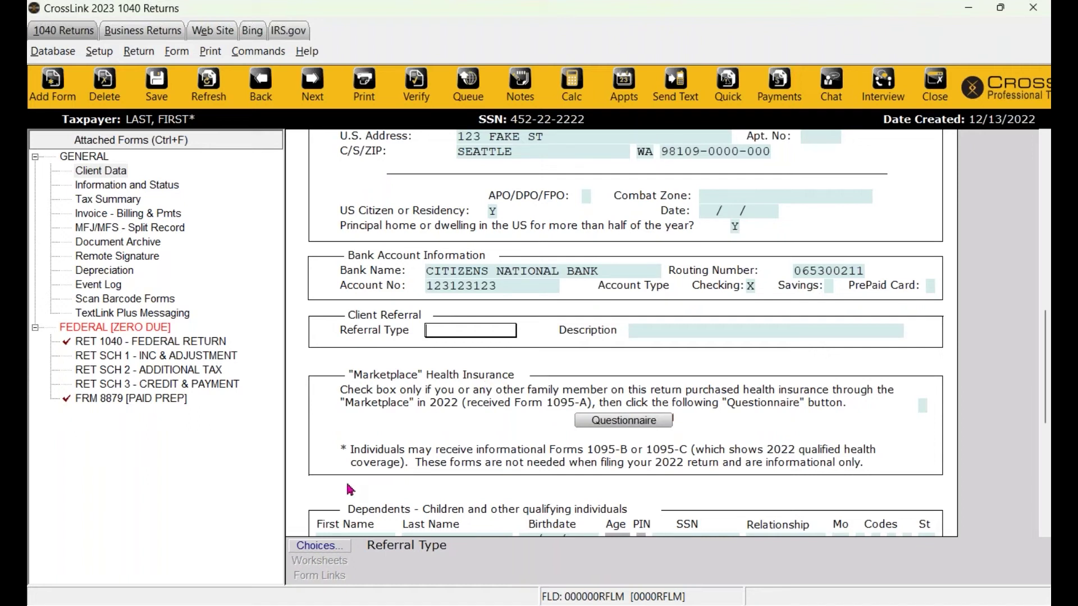
left_click(318, 546)
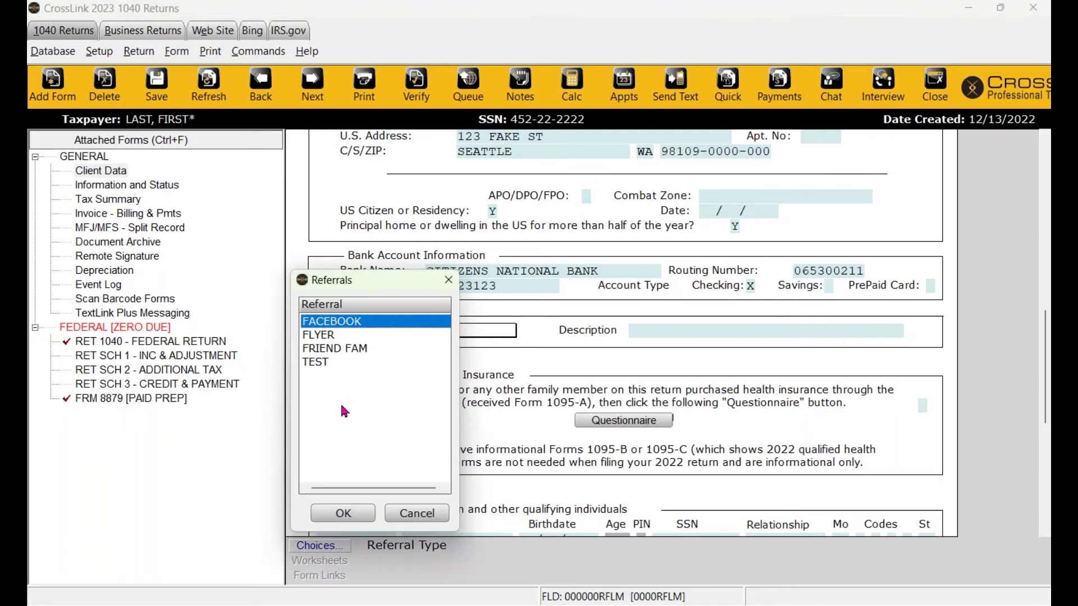
left_click(336, 351)
left_click(334, 520)
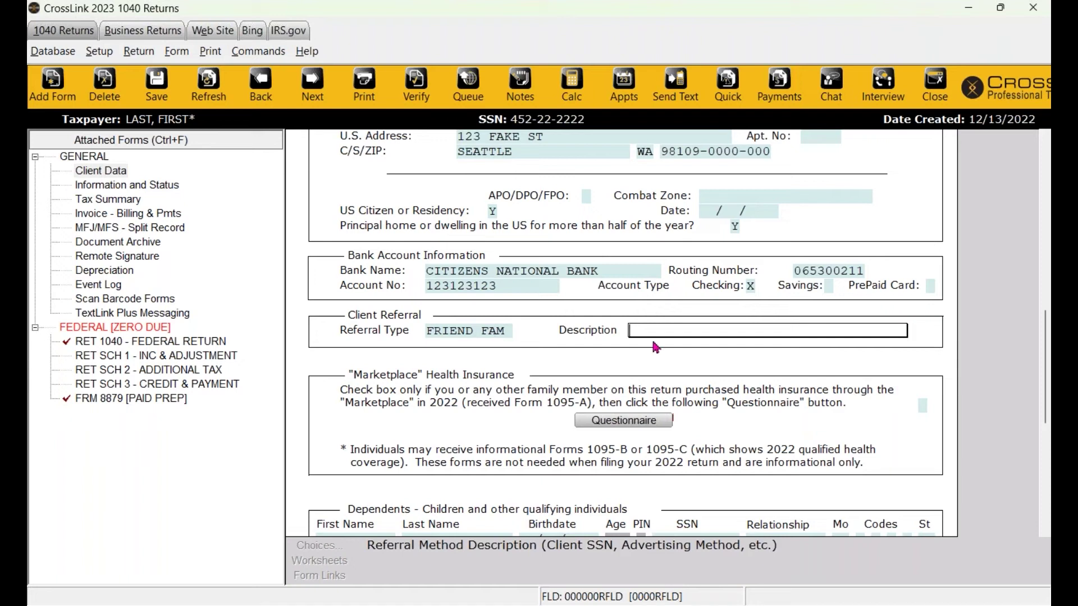
type("UNCLE JOHN")
key("Return")
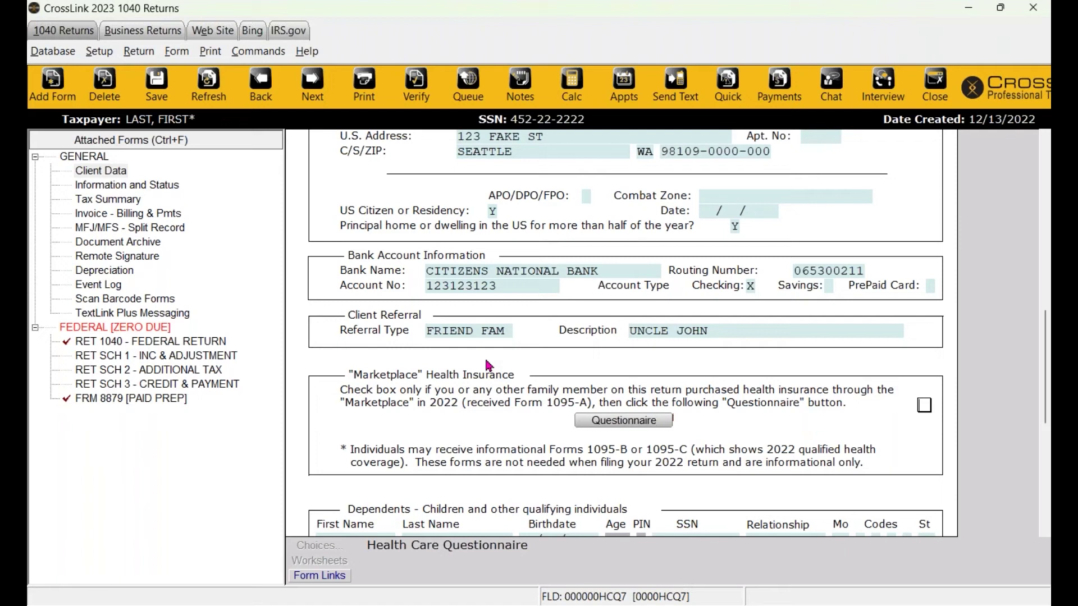
Cancel the referral source list twice to keep FRIEND FAM, then open the Database menu.
left_click(480, 331)
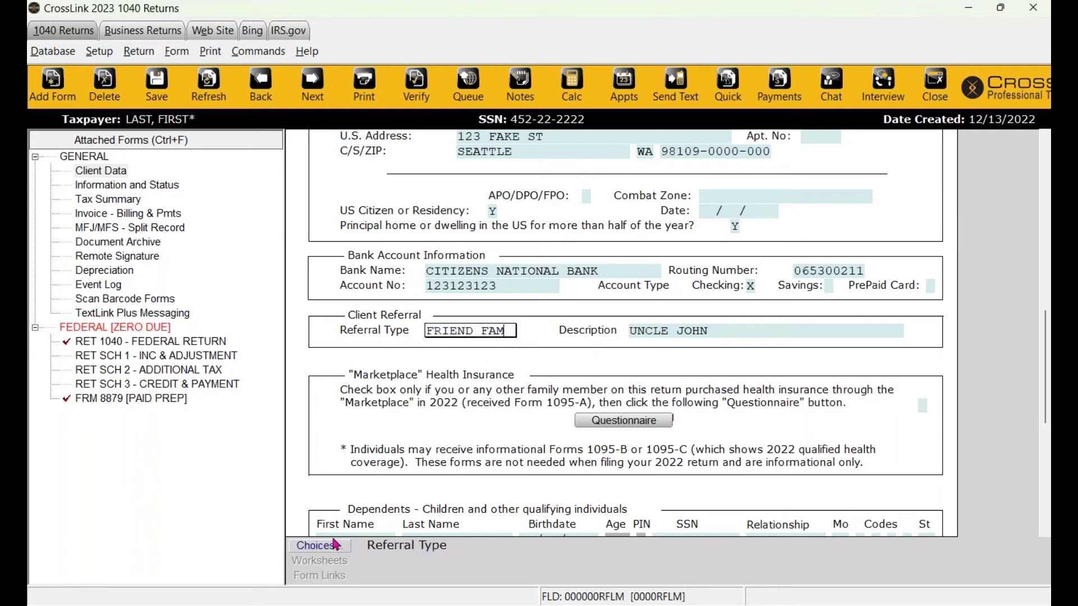
left_click(330, 547)
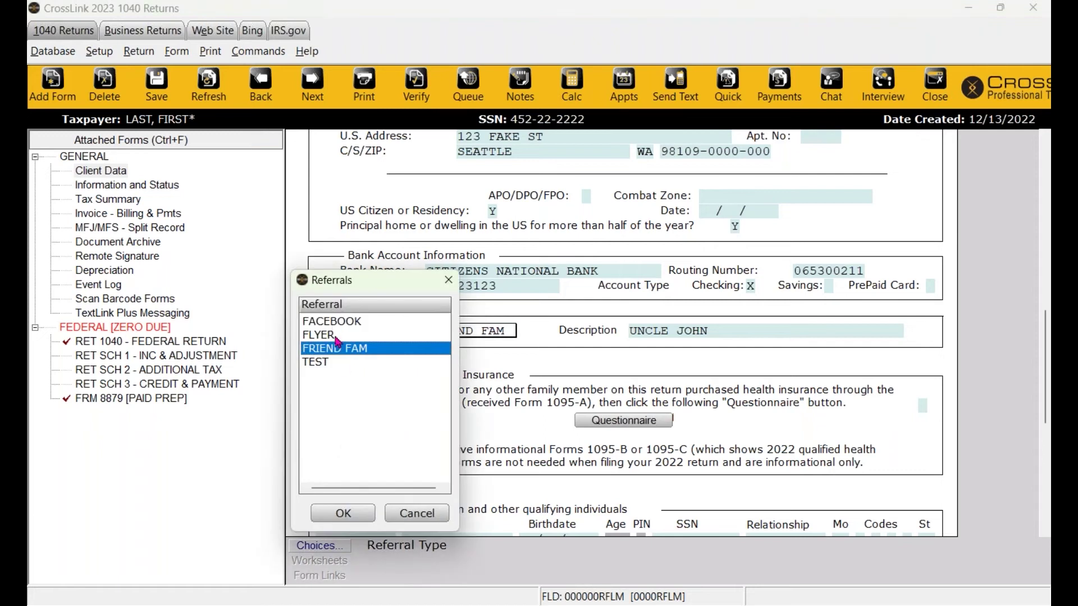
left_click(431, 519)
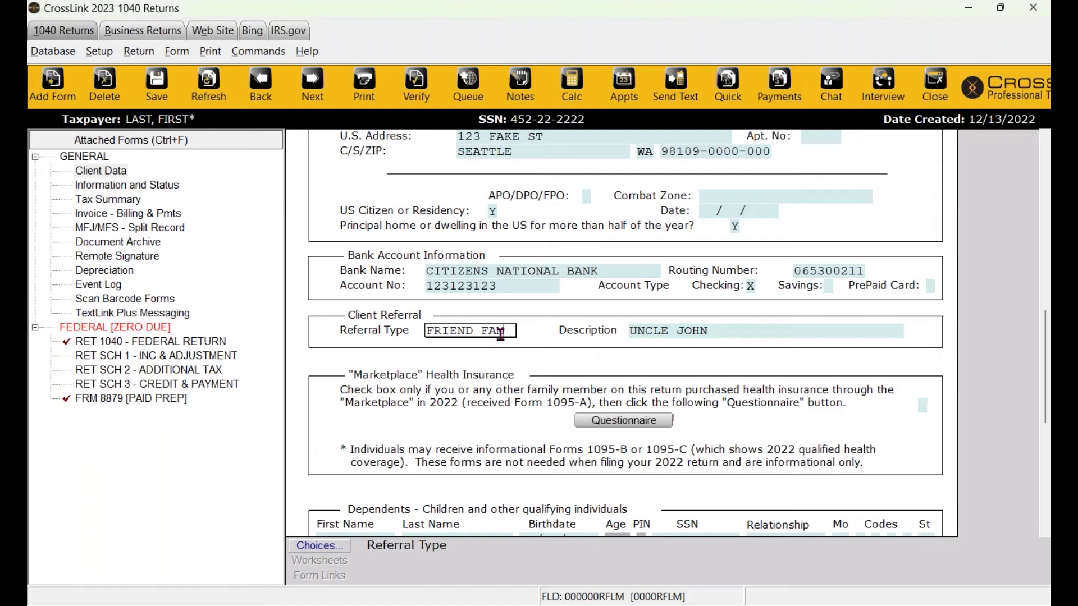
left_click(340, 548)
left_click_drag(361, 292, 277, 253)
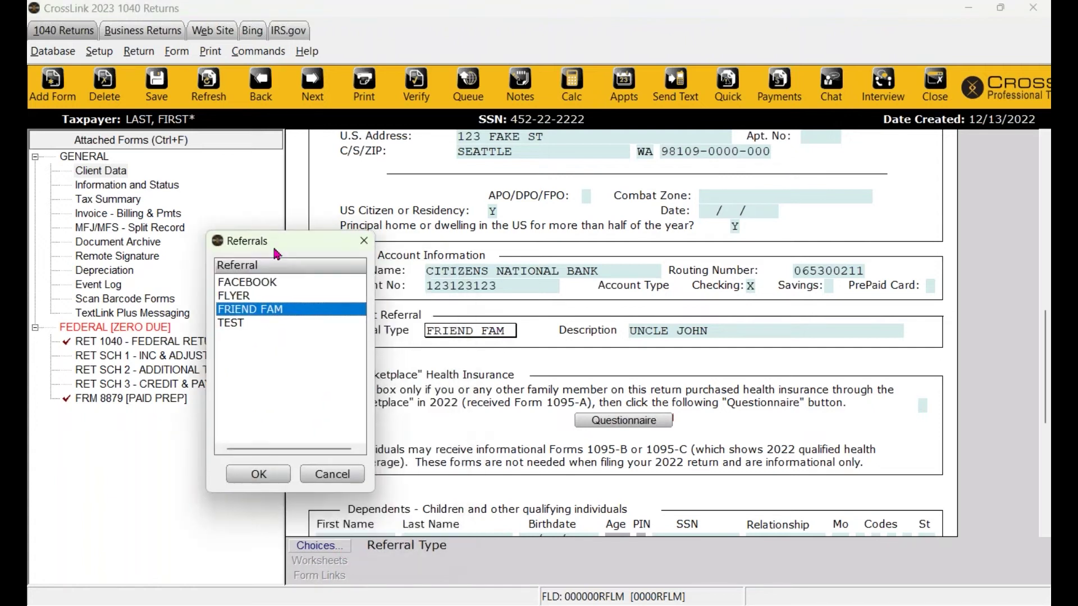
left_click(474, 334)
left_click(336, 474)
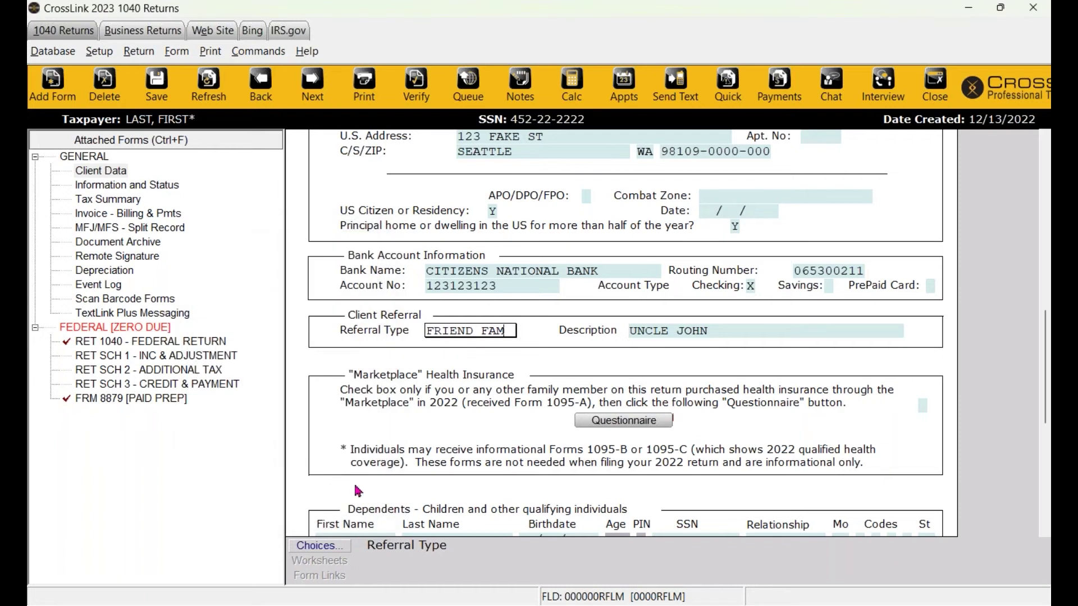
left_click(52, 53)
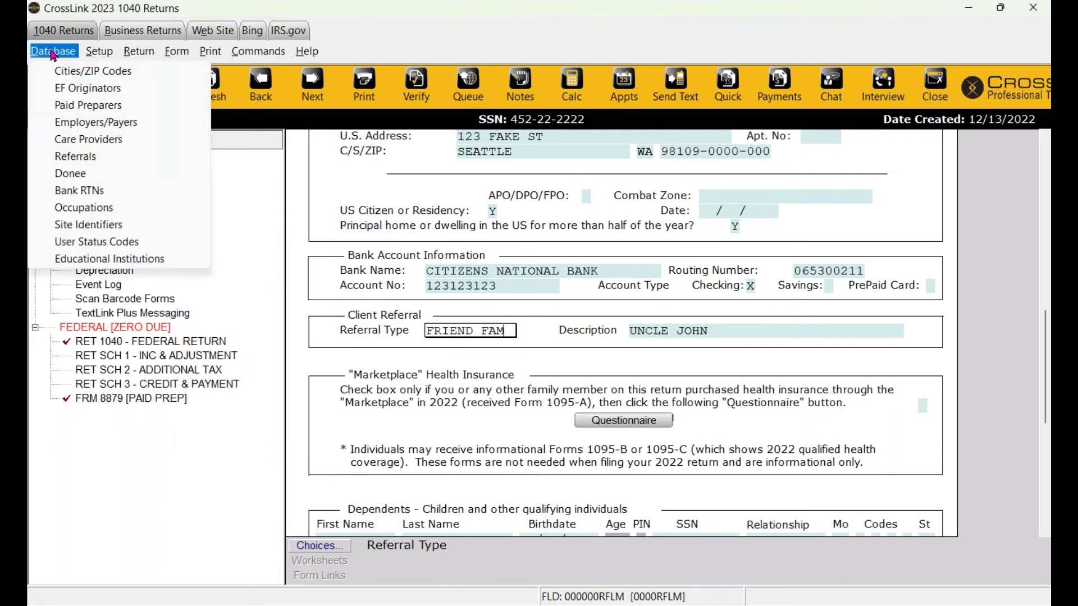
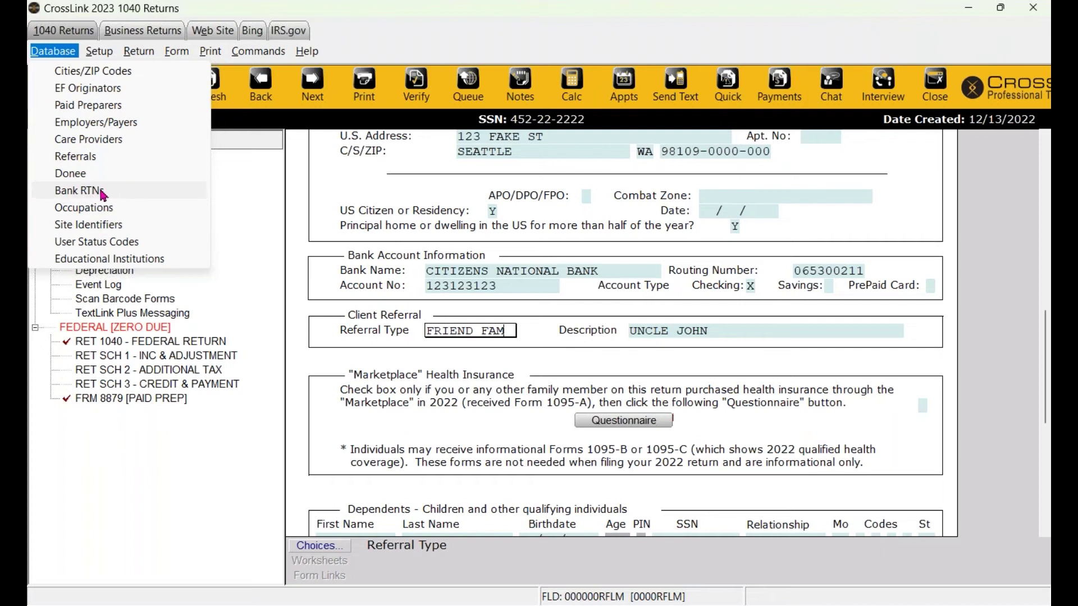
Close the referral sources and database lists without picking any entry.
left_click(76, 156)
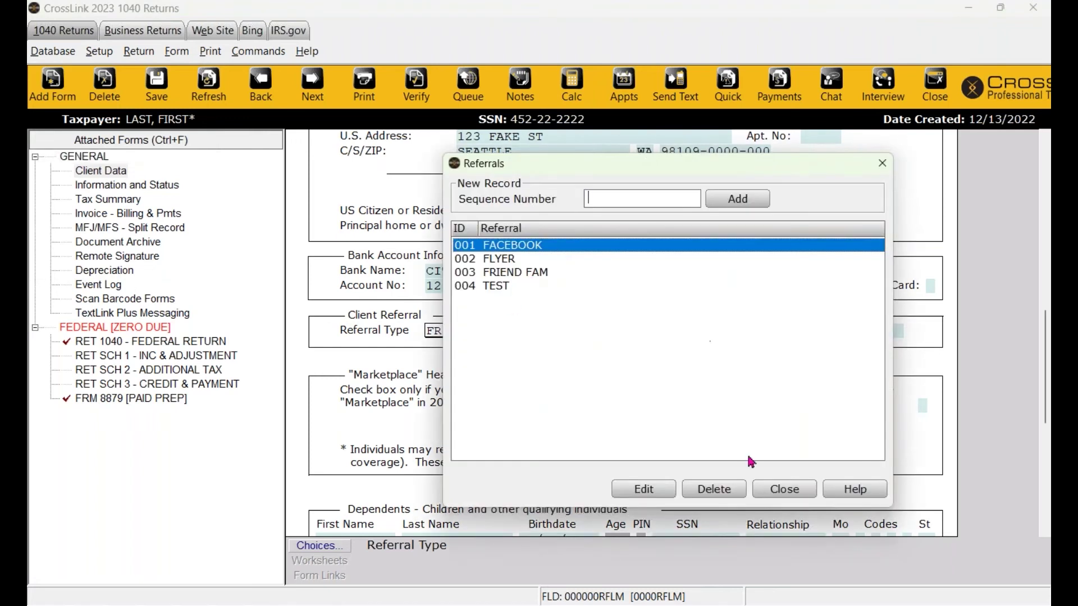
left_click(786, 494)
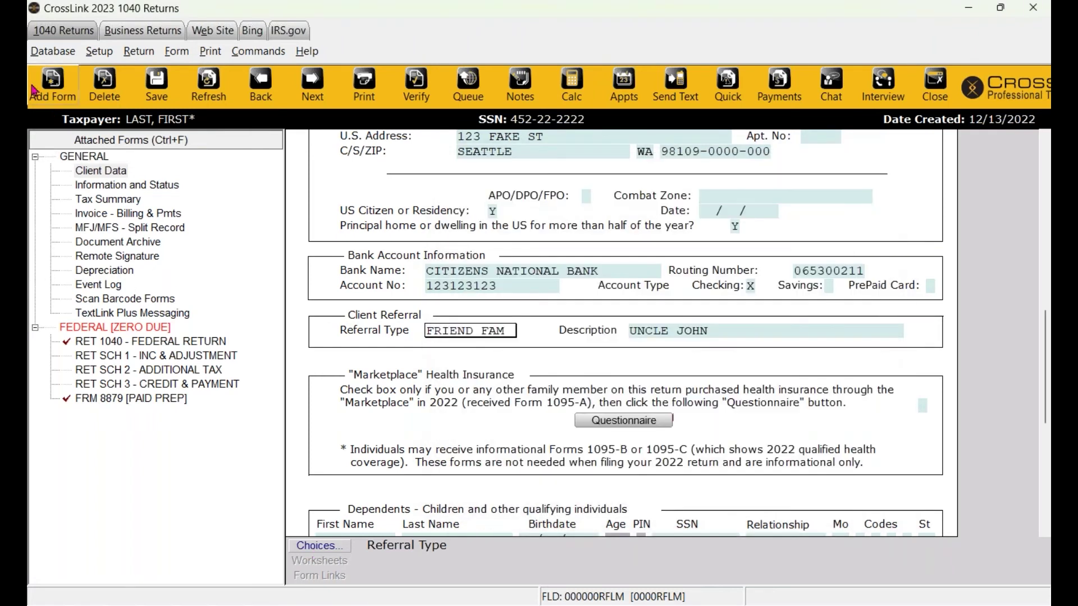
left_click(52, 51)
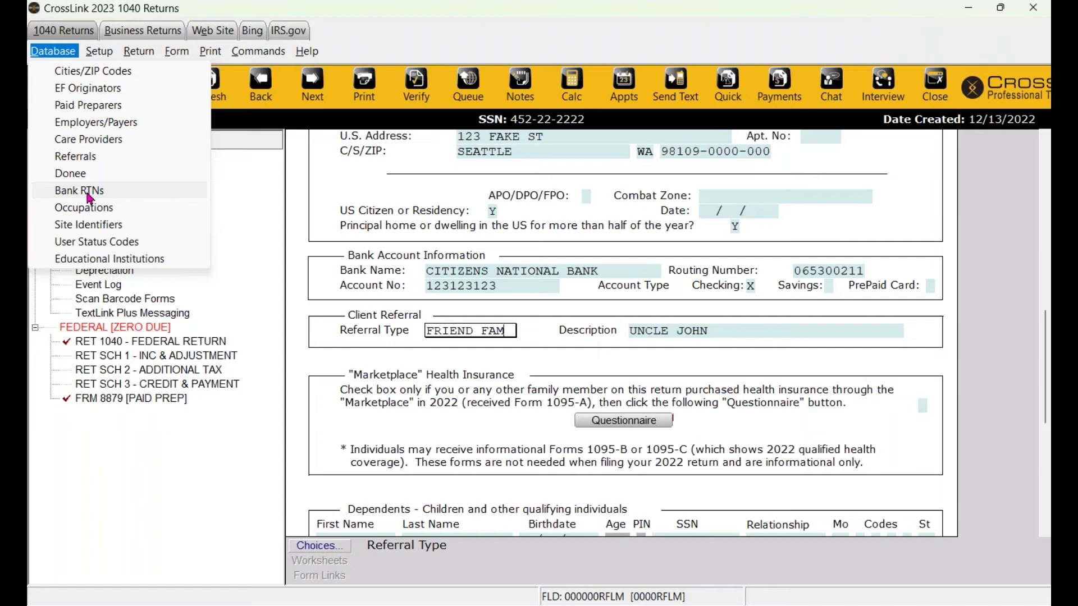
left_click(404, 385)
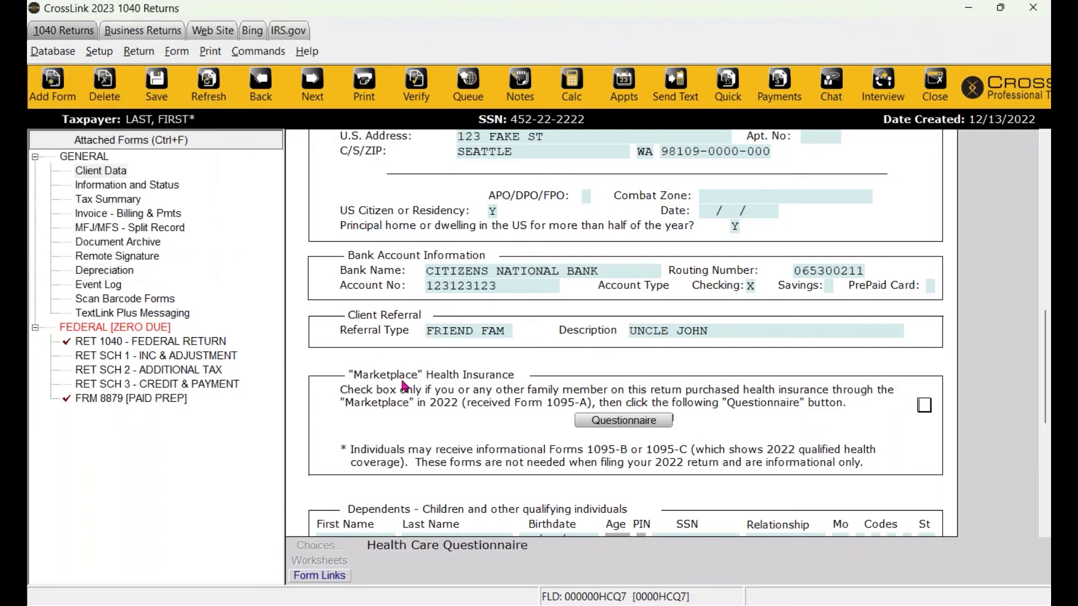
Review the Referral Type and bank account fields on the Client Data form.
scroll(404, 385, "down", 1)
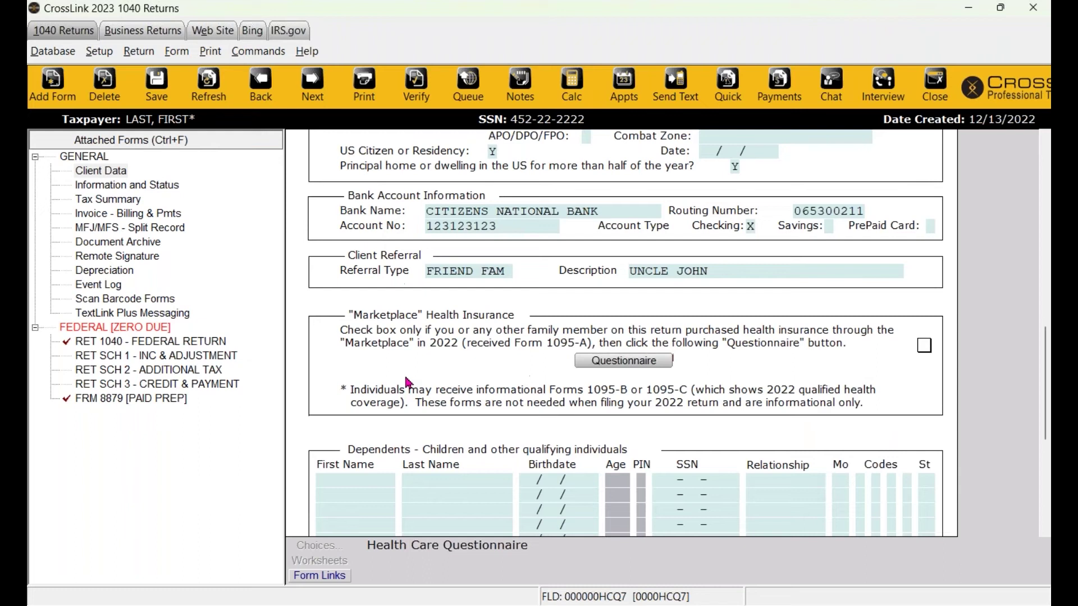
left_click(475, 273)
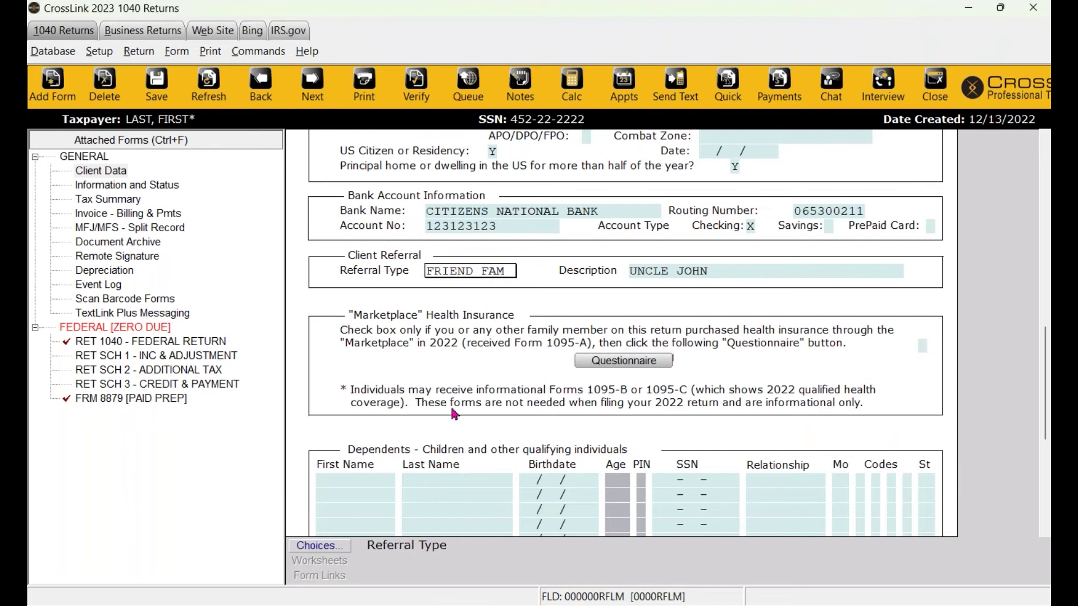
scroll(471, 477, "up", 1)
scroll(473, 482, "up", 1)
left_click(496, 373)
left_click(496, 362)
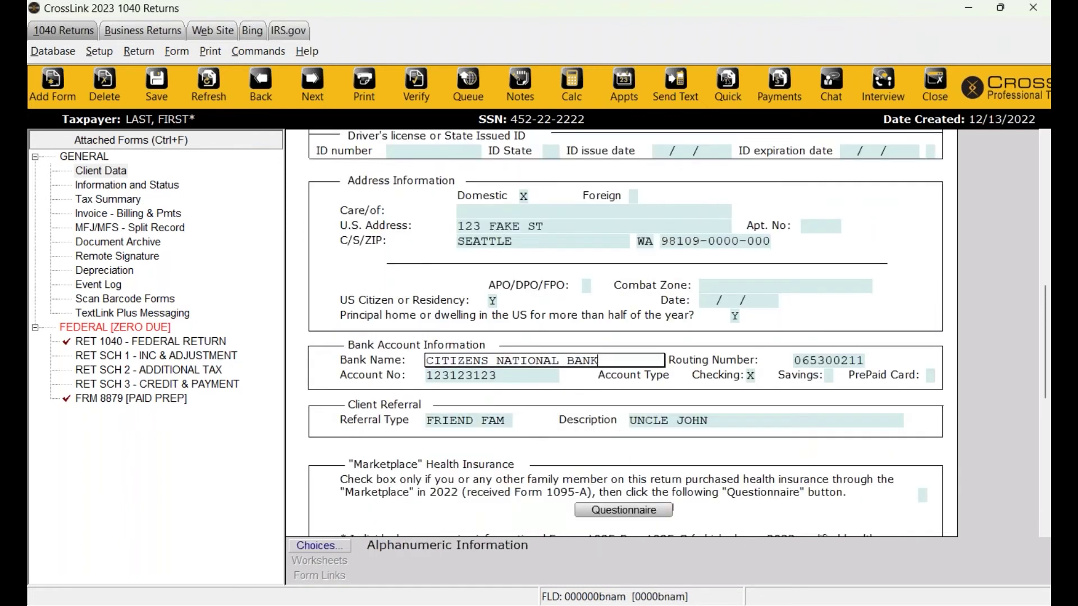
scroll(494, 367, "up", 1)
scroll(705, 454, "up", 2)
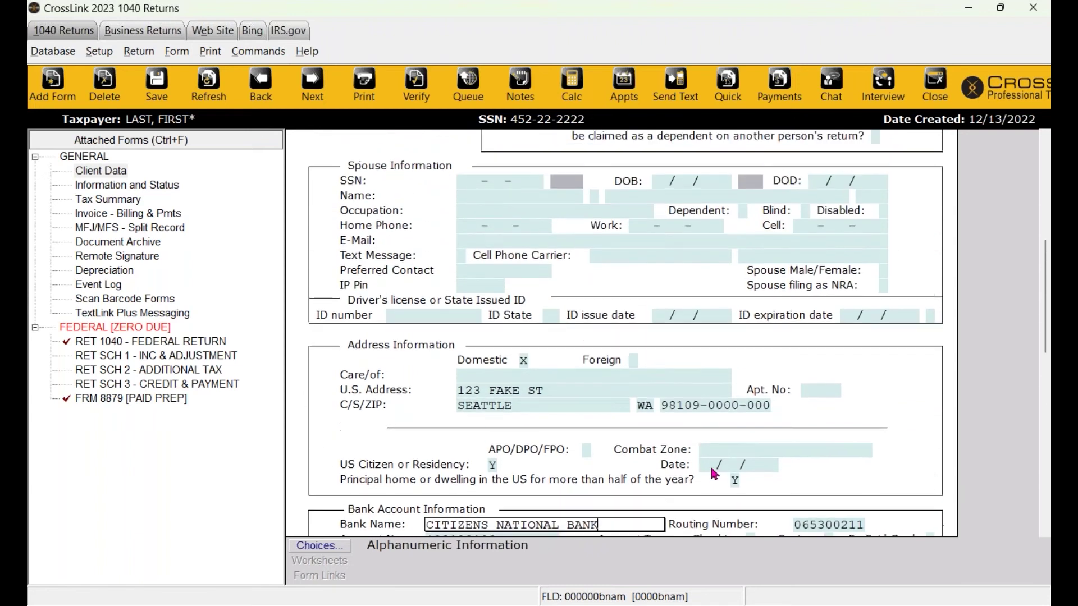
Check the Marketplace health insurance box and open the ACA Premium Tax Credit questionnaire.
scroll(527, 469, "down", 2)
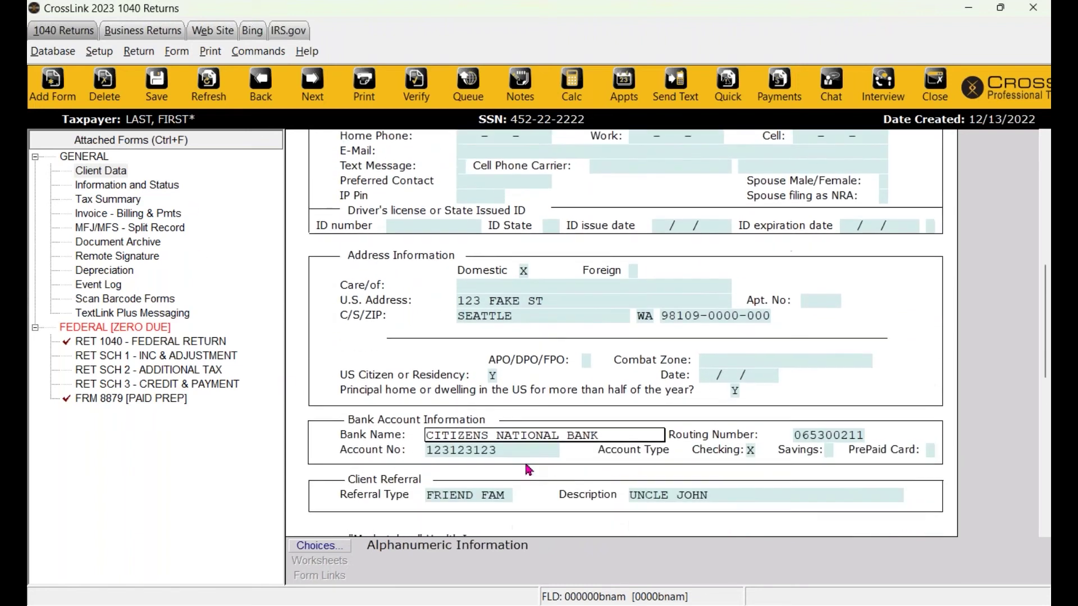
scroll(528, 468, "down", 1)
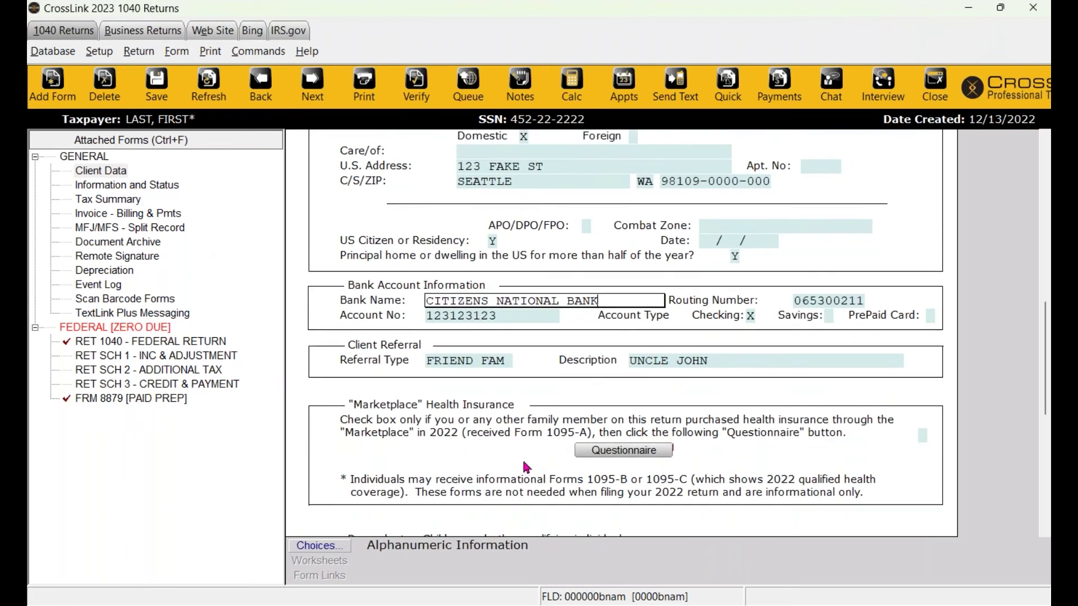
scroll(484, 388, "down", 1)
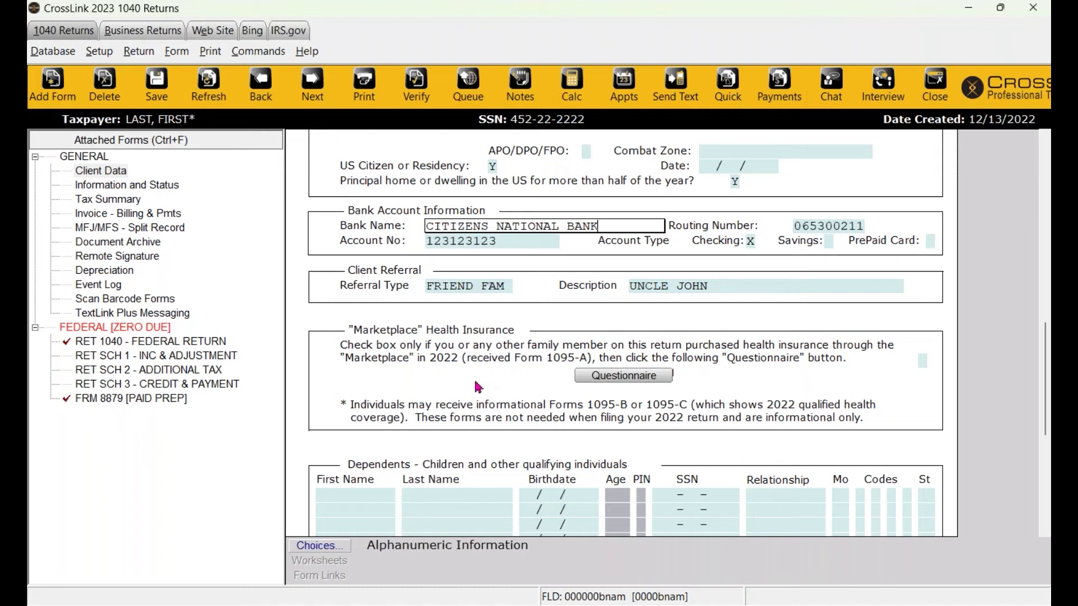
scroll(478, 387, "down", 1)
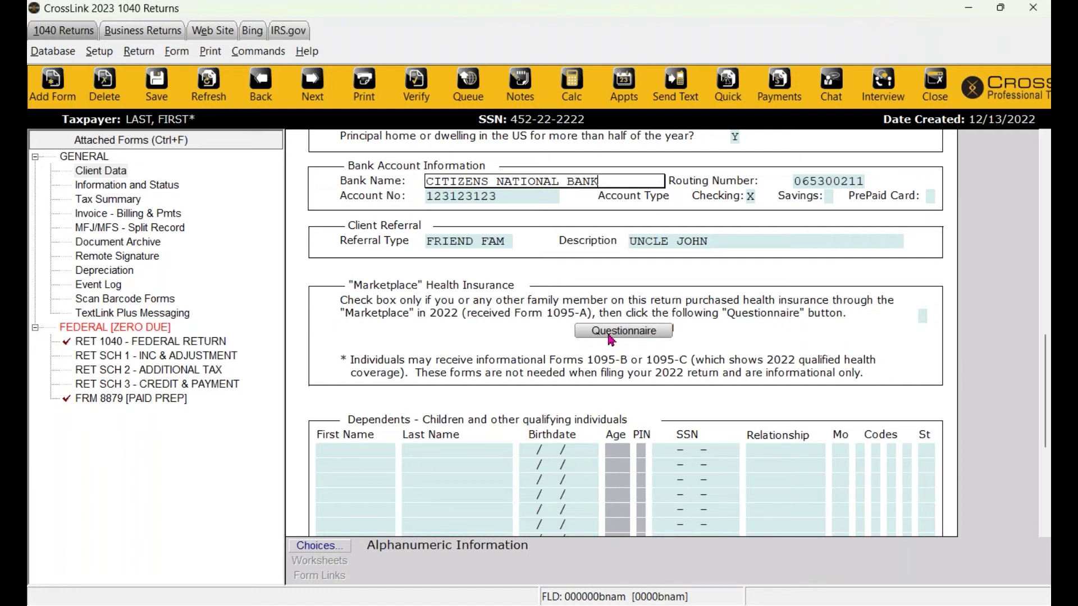
left_click(923, 316)
key("x")
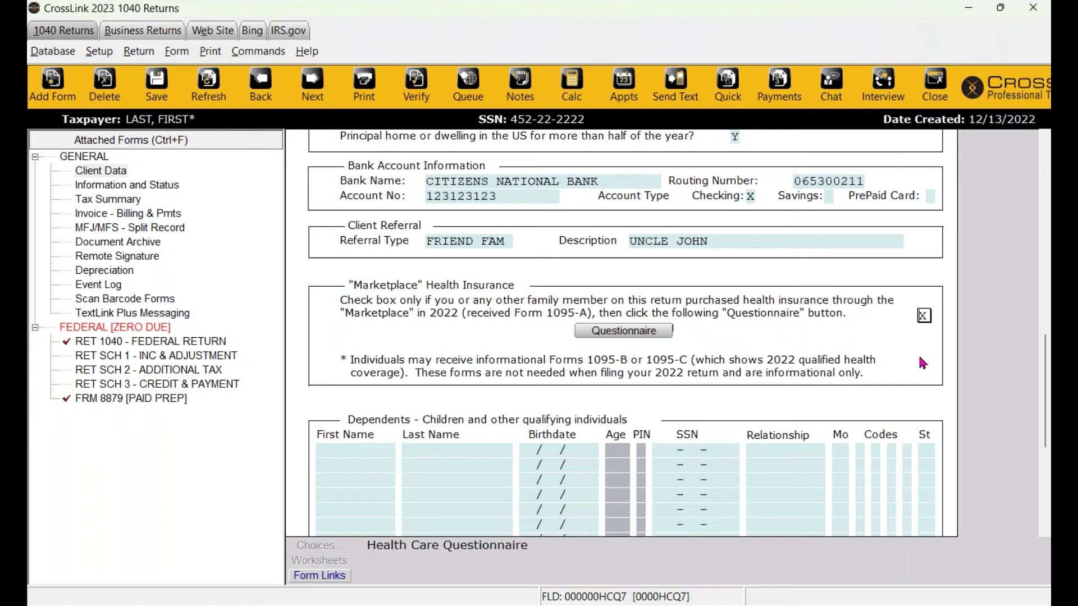
left_click(594, 333)
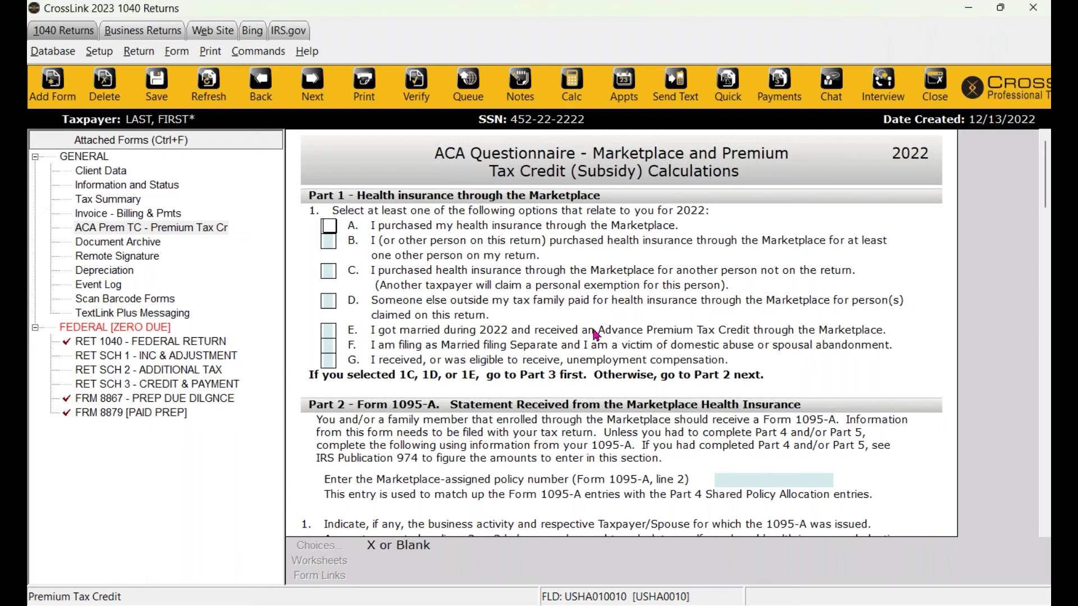
Go back to Client Data, clear the Marketplace health insurance check, and move to Dependents.
left_click(120, 174)
scroll(733, 272, "down", 5)
scroll(733, 272, "down", 5)
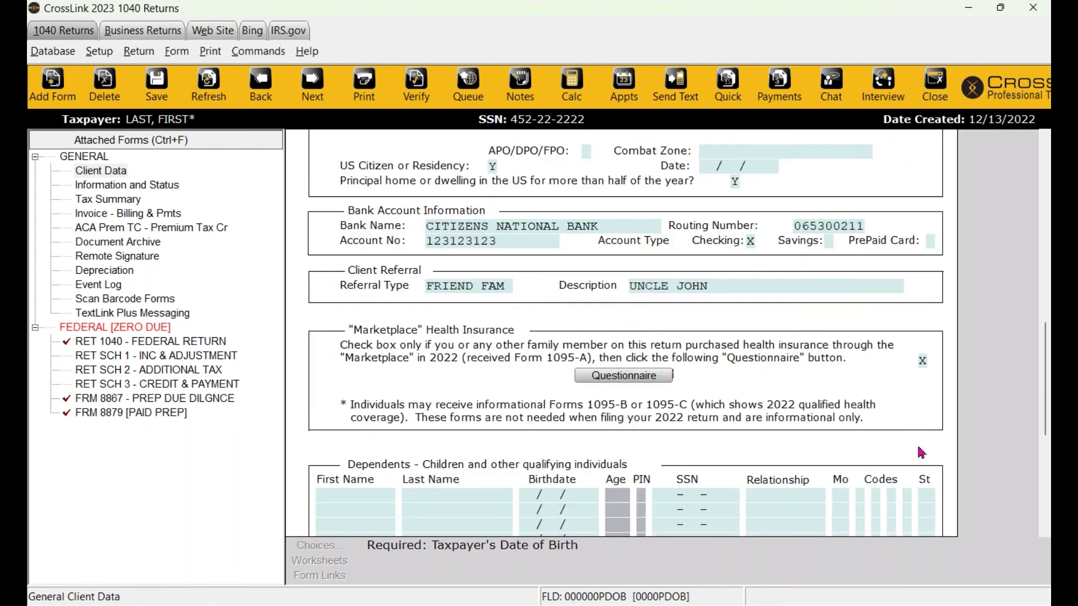
left_click(923, 360)
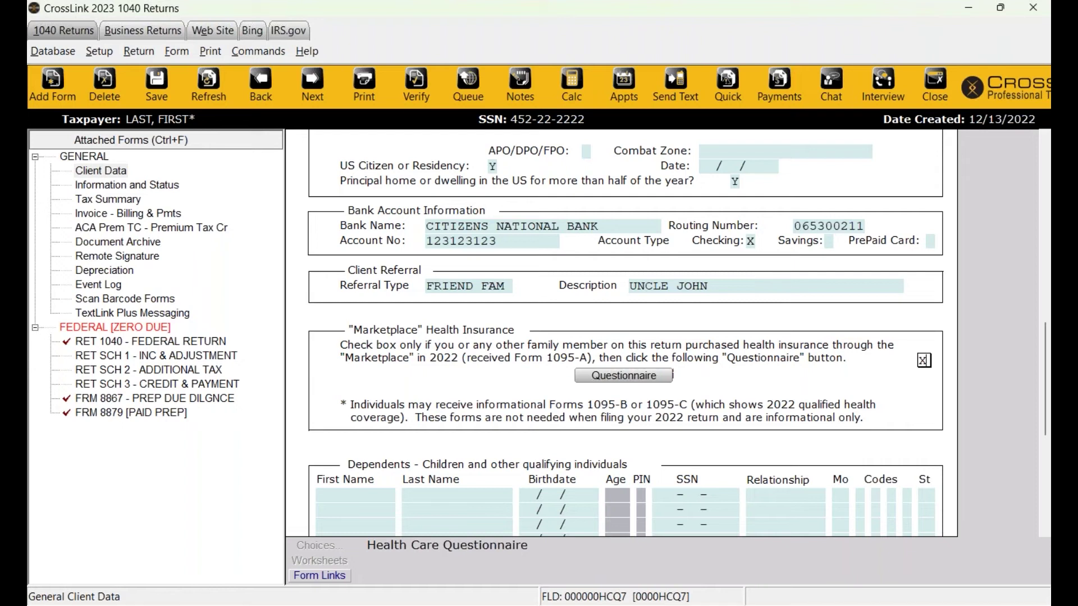
key("space")
key("Tab")
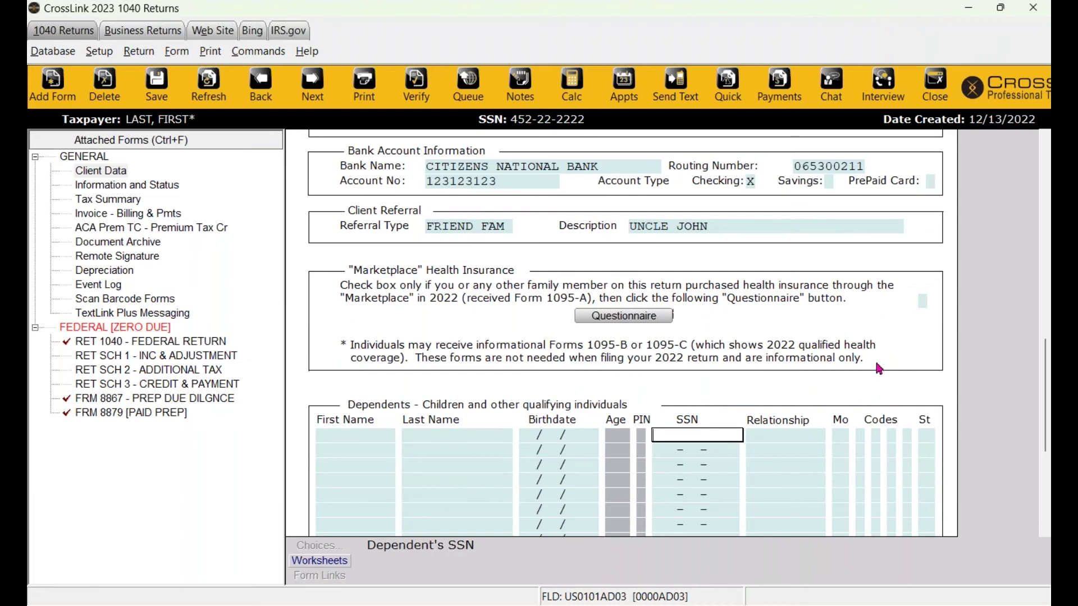
Enter the first dependent's first and last name in the Dependents grid.
scroll(878, 369, "down", 1)
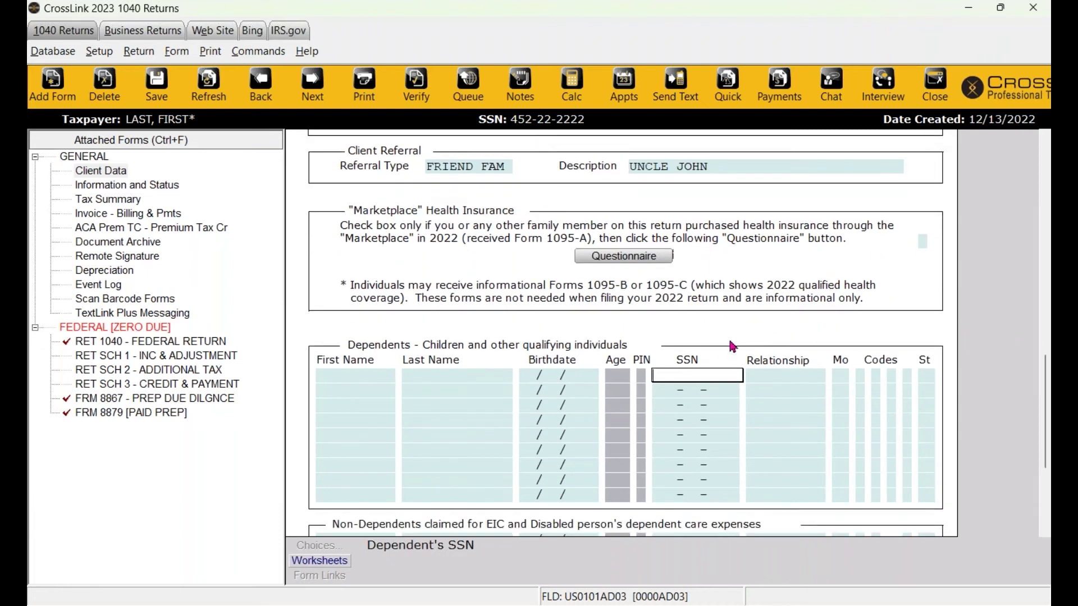
scroll(730, 344, "down", 1)
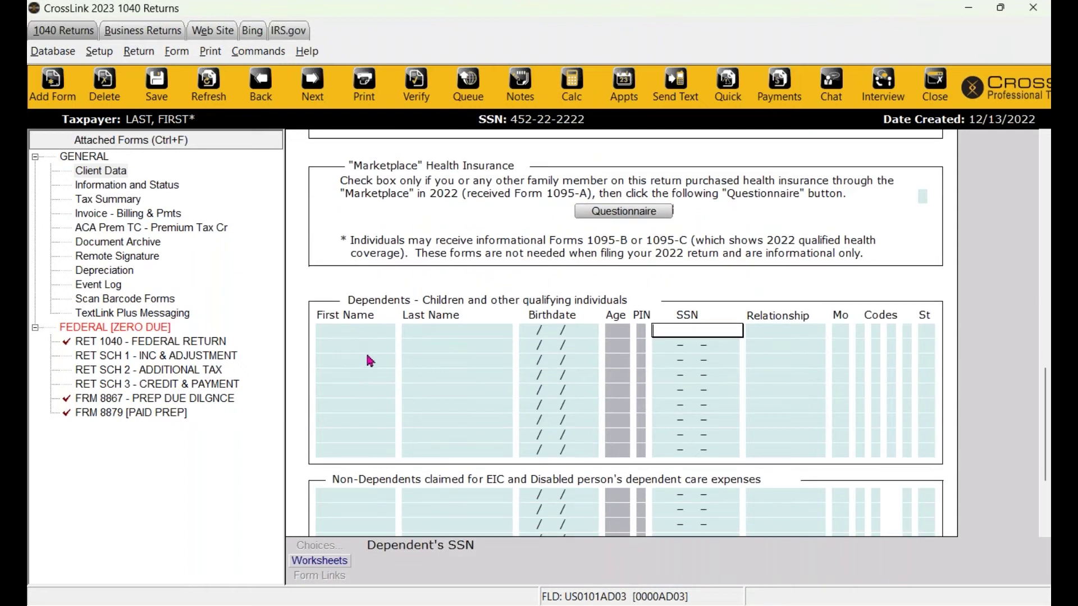
left_click(379, 344)
left_click(357, 327)
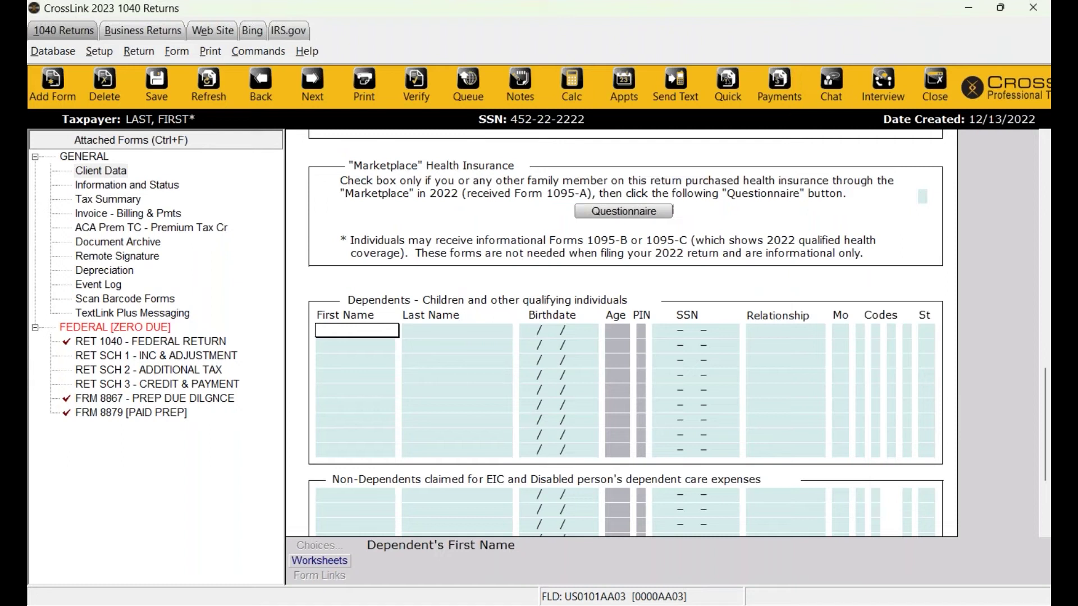
type("FIRST")
key("Tab")
type("CHILD")
key("Tab")
type("09/09/20")
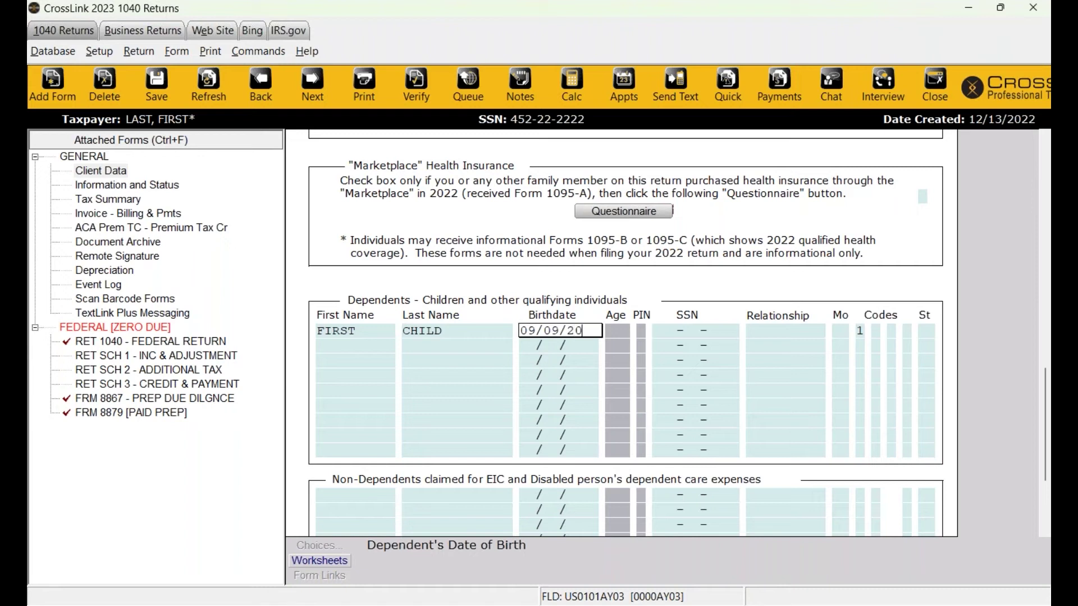
type("21")
key("Tab")
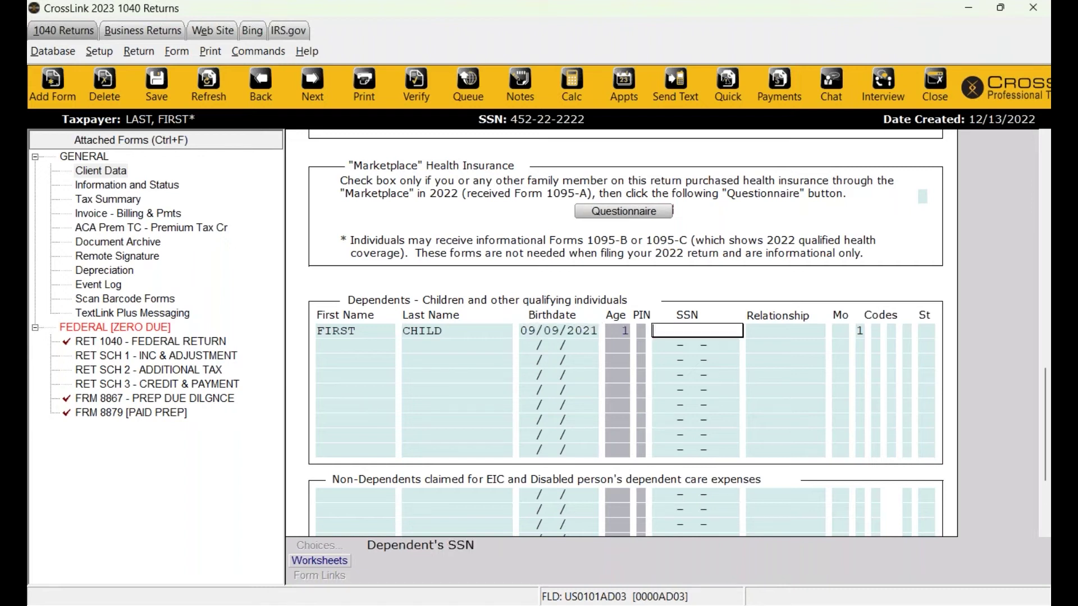
type("45444444")
key("Tab")
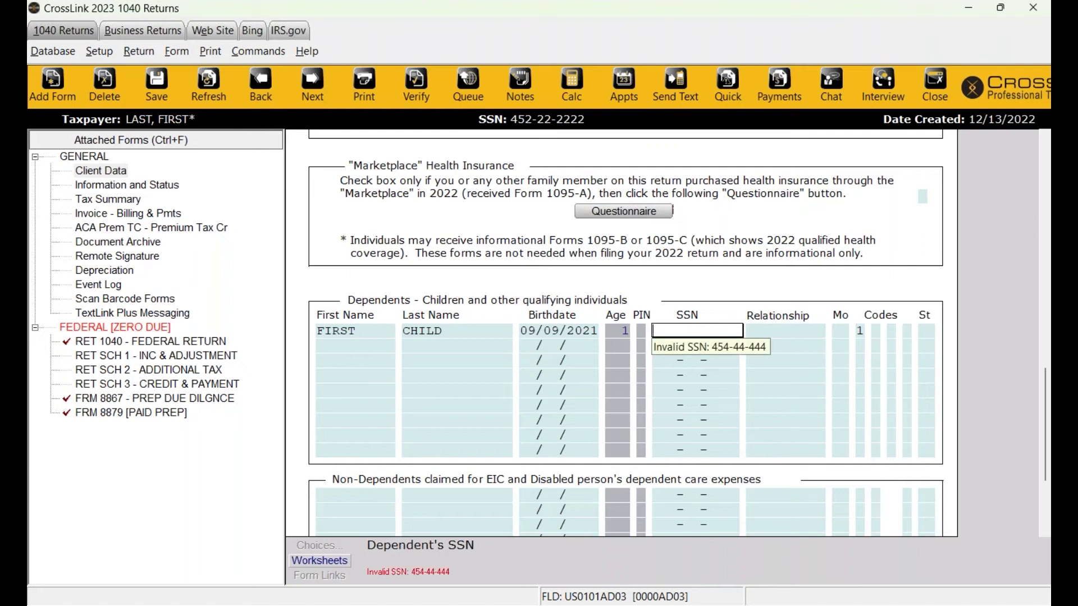
type("632222222")
key("Tab")
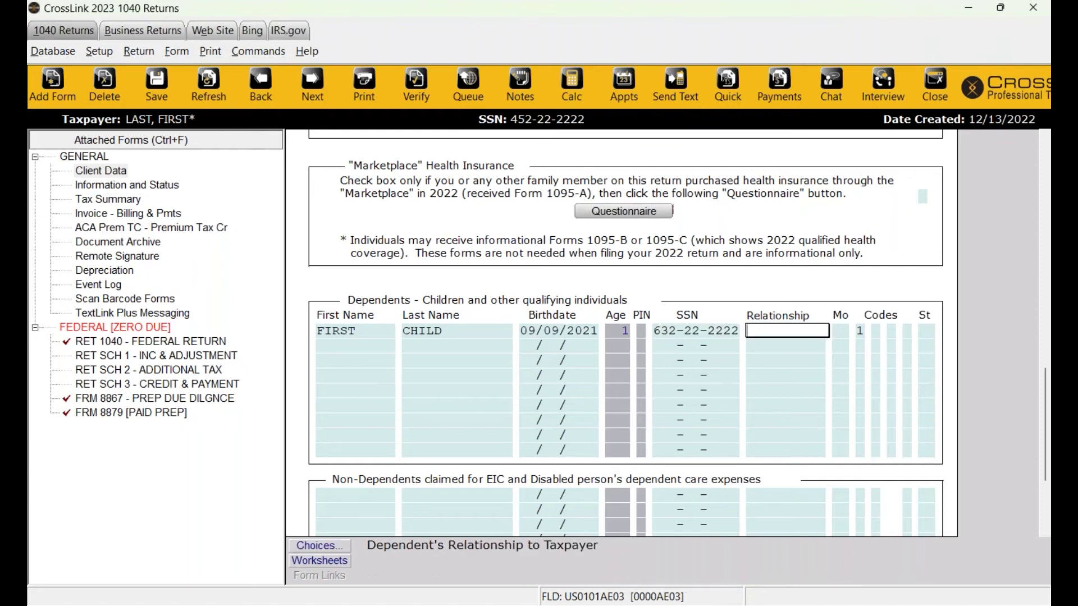
type("SON")
Keep relationship SON and enter 12 months lived in the home.
left_click(312, 550)
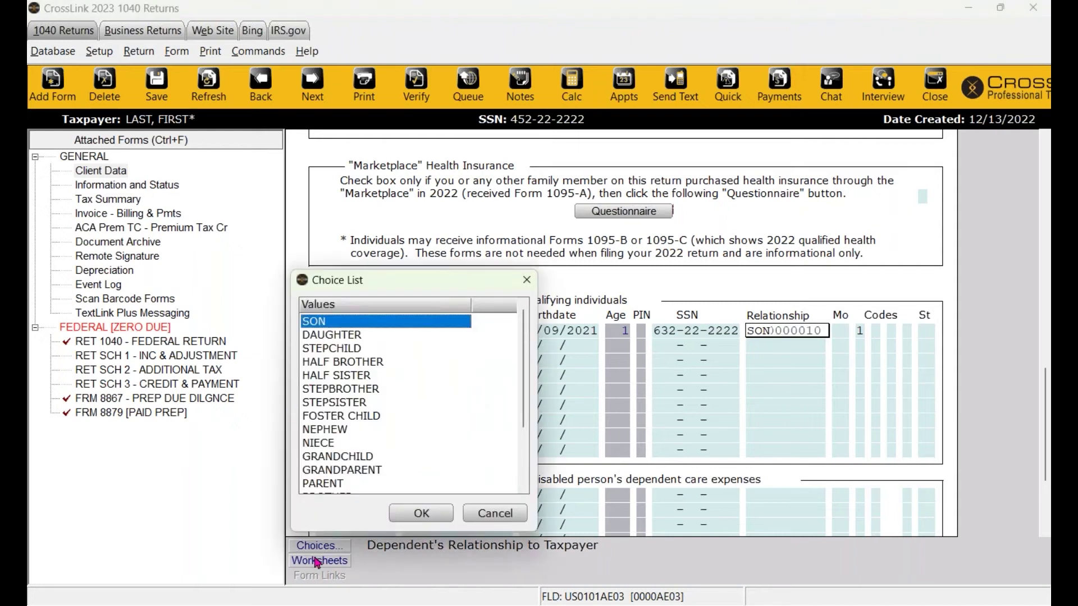
left_click(488, 514)
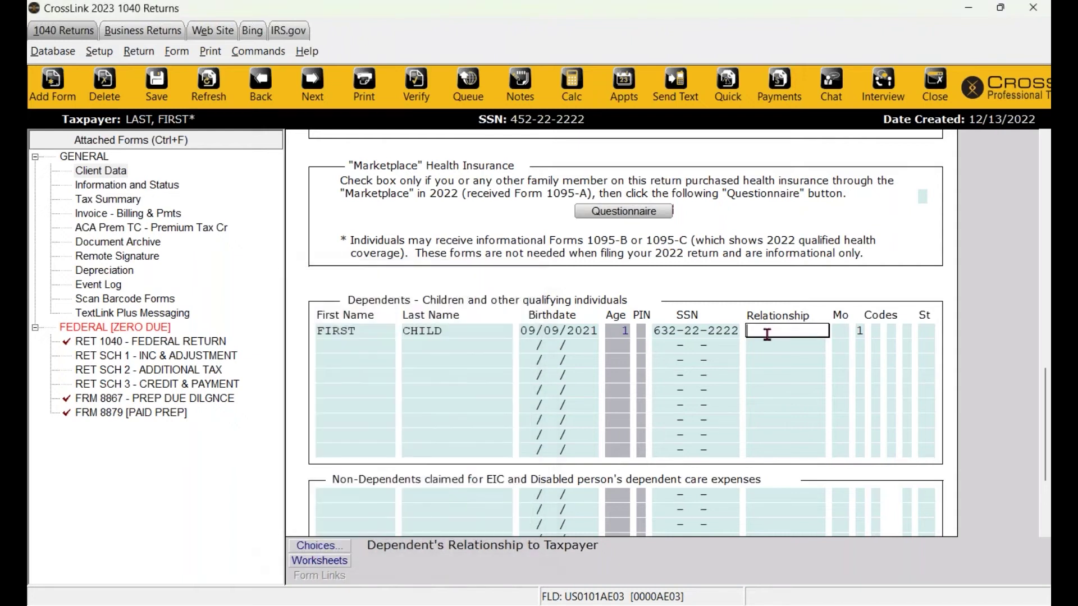
key("Tab")
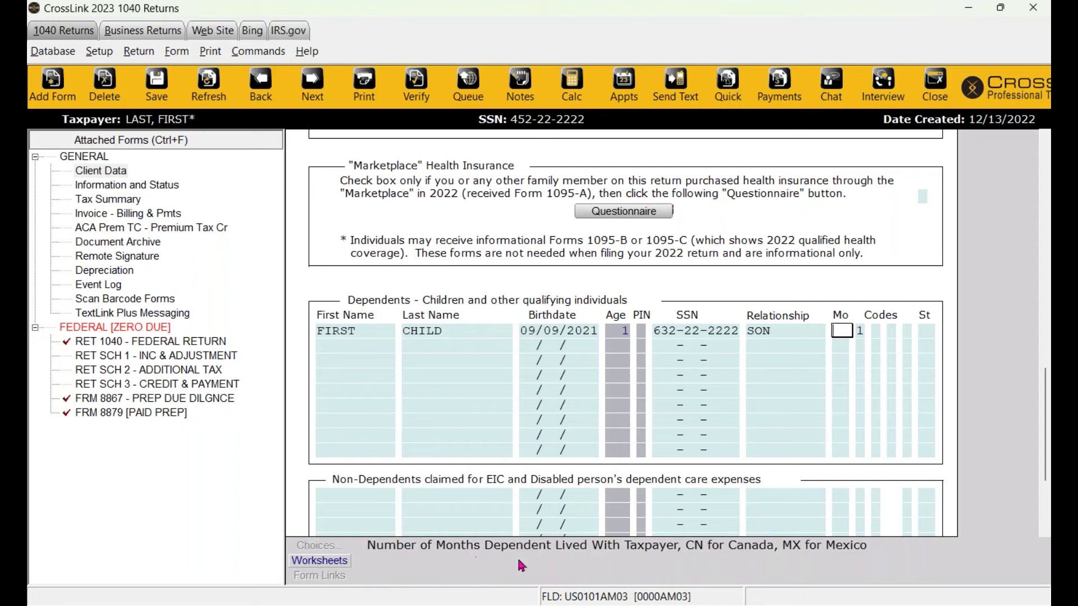
type("12")
key("Tab")
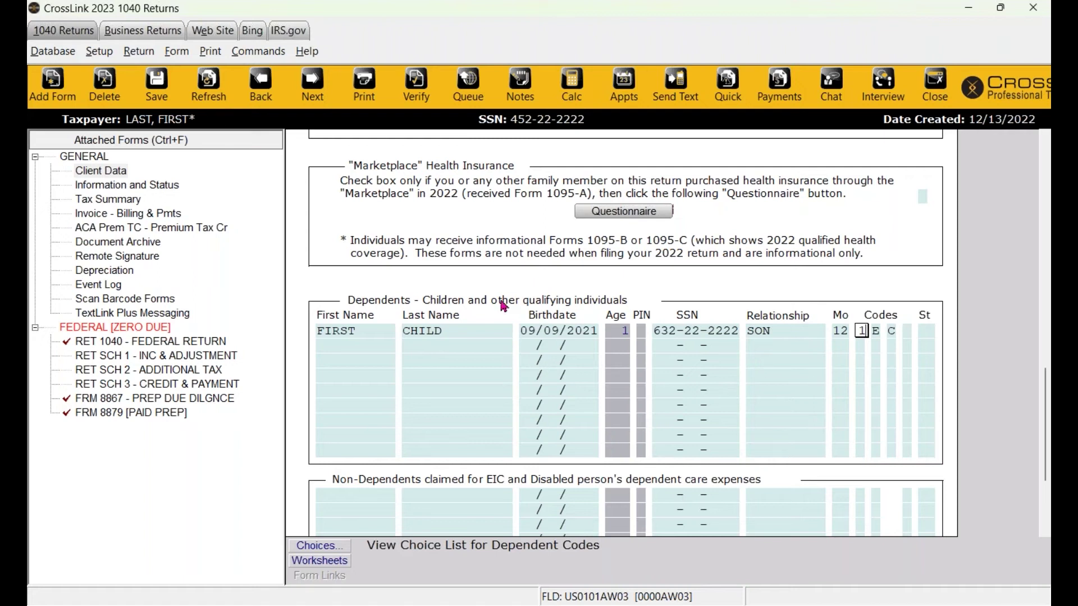
Verify the dependent's EIC code E and child tax credit code C.
left_click(541, 330)
left_click(766, 335)
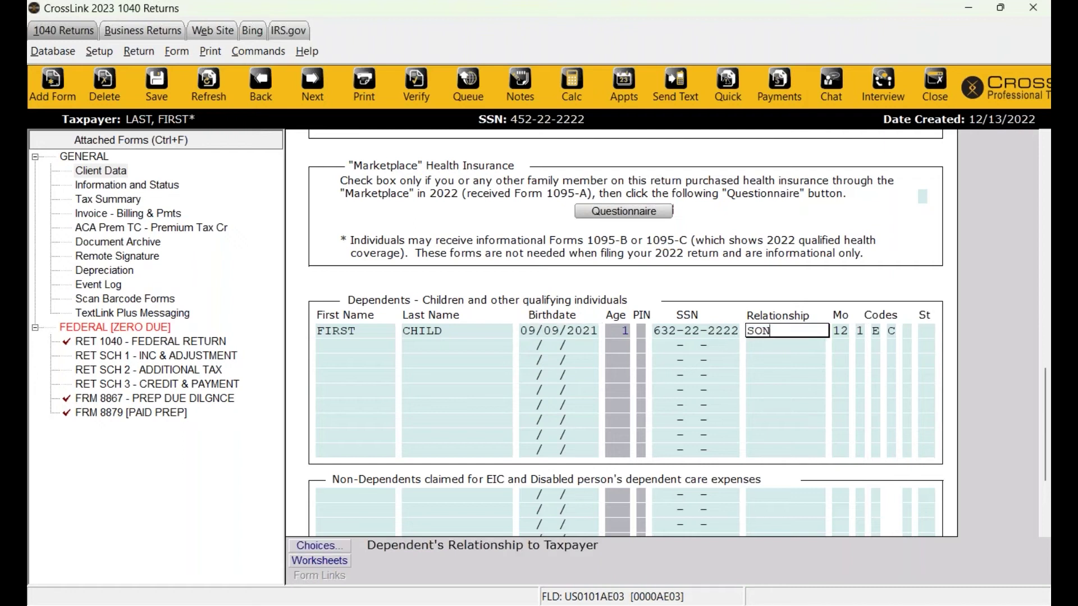
left_click(880, 332)
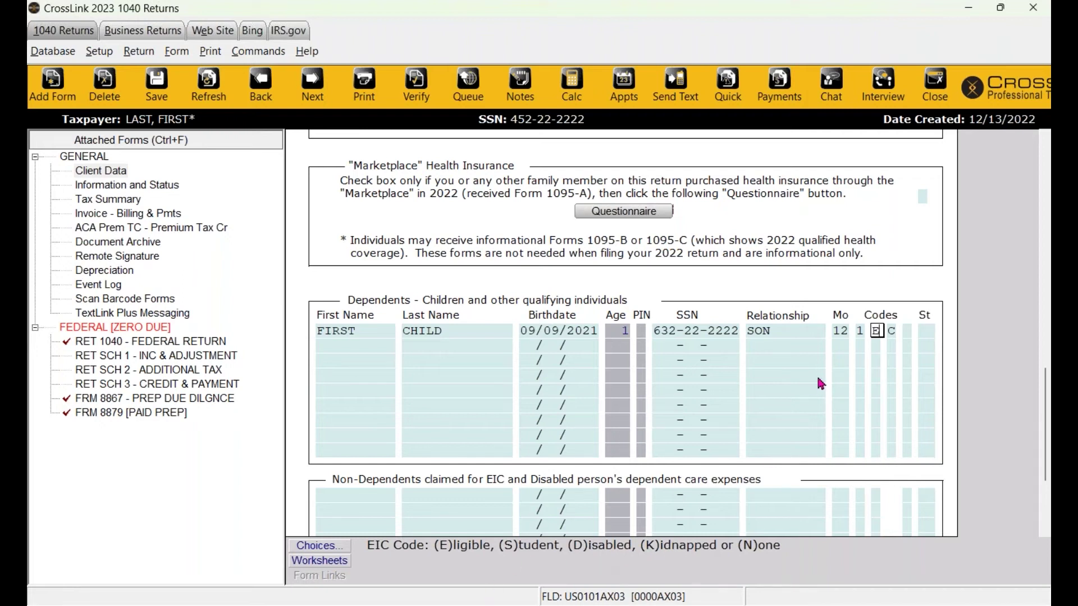
left_click(894, 332)
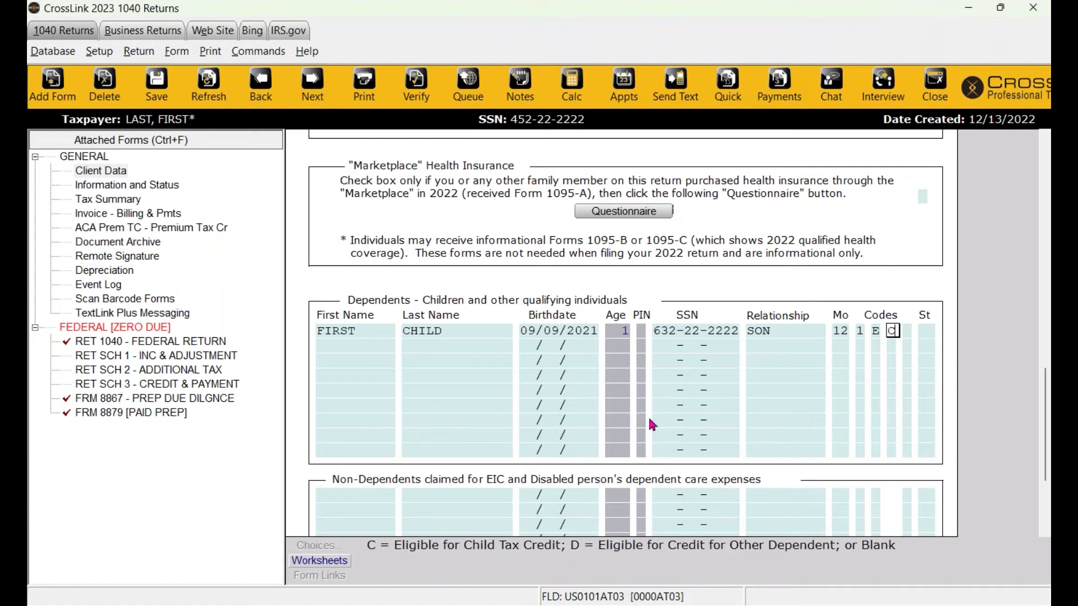
left_click(908, 332)
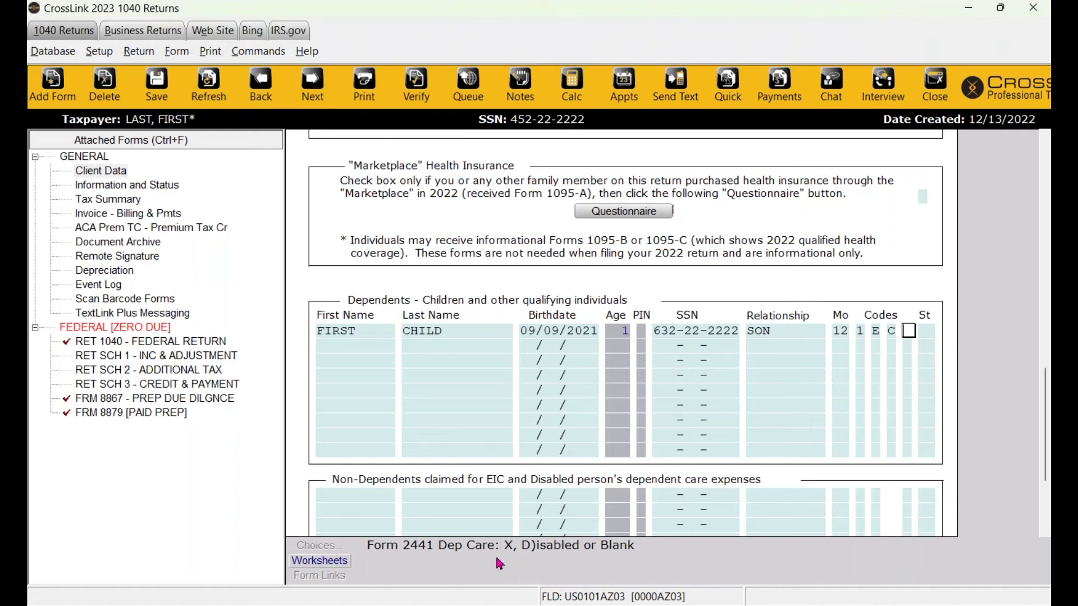
Enter X as the dependent's Form 2441 dependent-care code and review Client Data.
type("x")
key("Return")
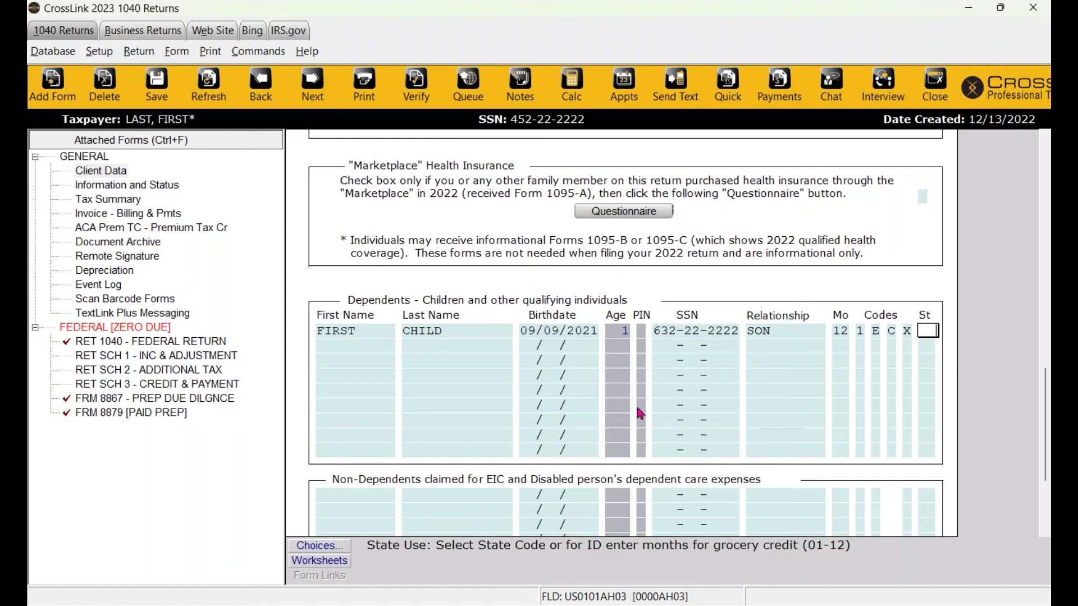
scroll(640, 414, "up", 15)
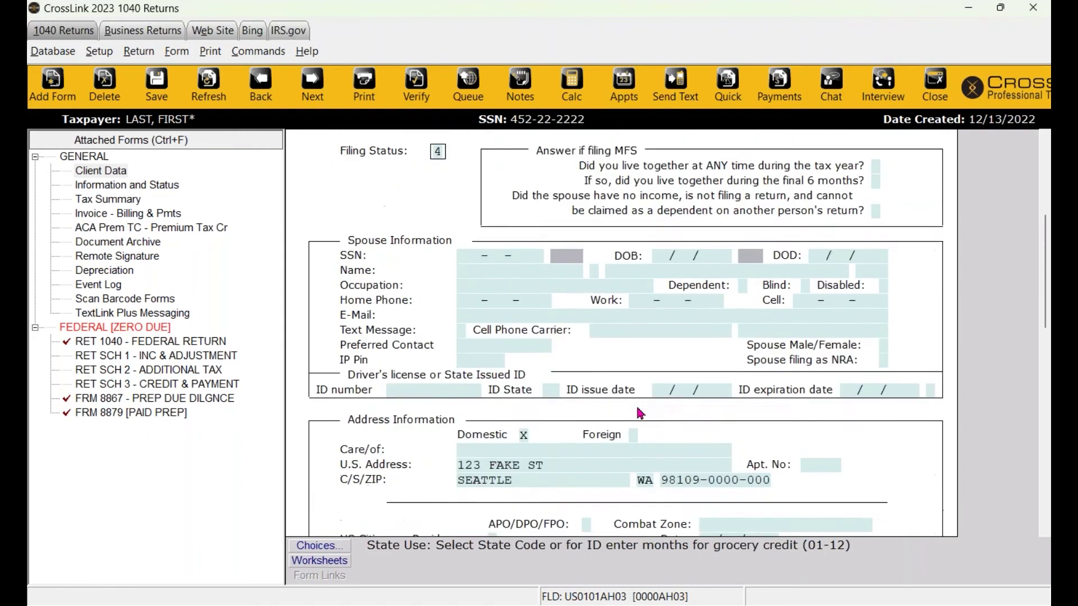
scroll(640, 414, "up", 4)
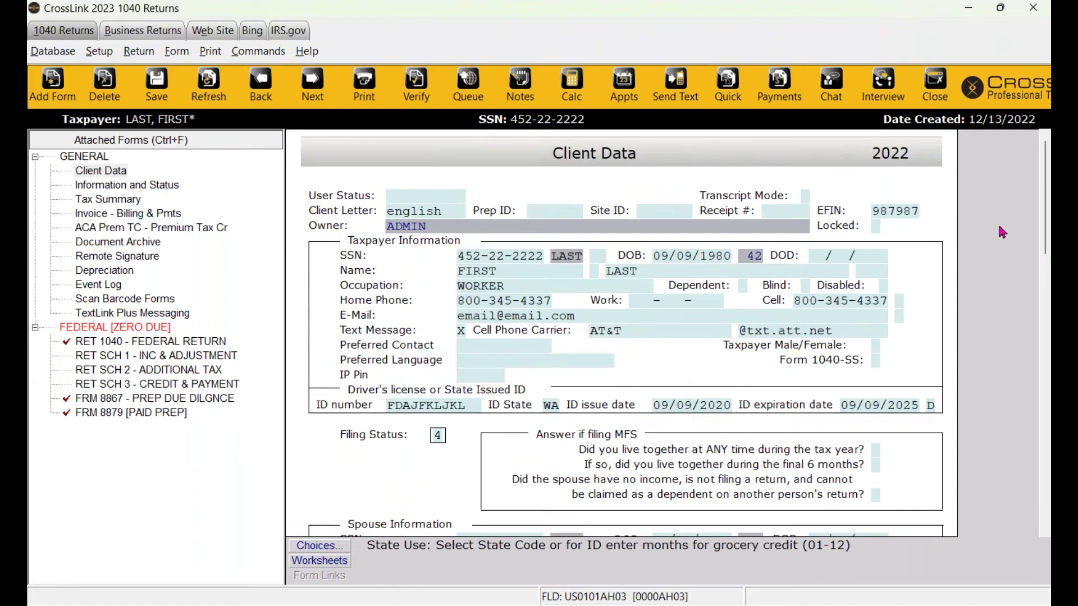
mouse_move(1044, 198)
left_mouse_down()
mouse_move(1040, 472)
mouse_move(1044, 150)
left_mouse_up()
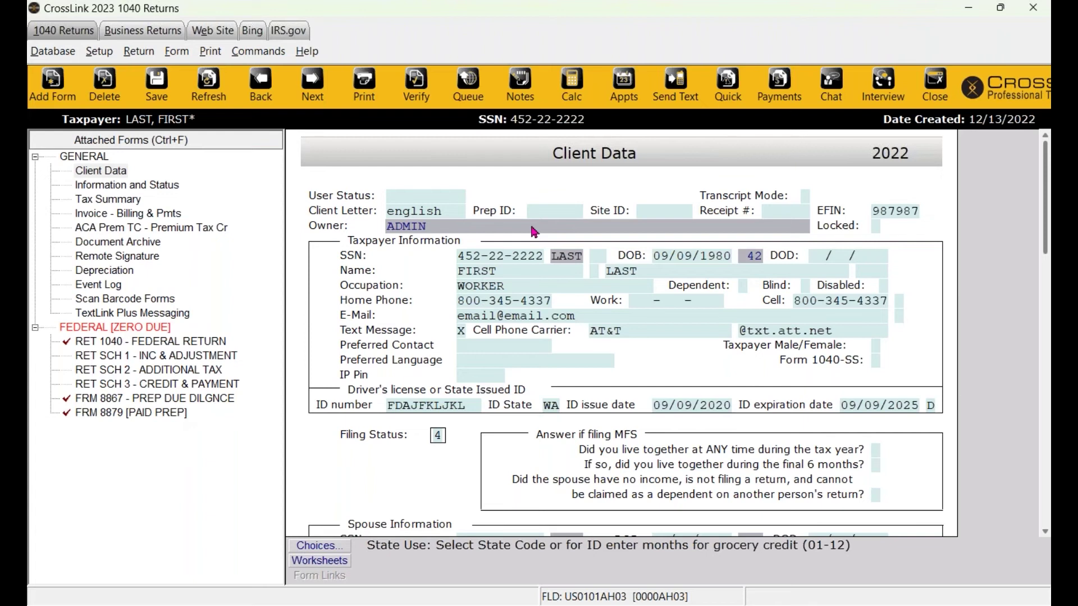
left_click_drag(1044, 193, 1025, 151)
Recalculate, view Form 2441, then delete the dependent's X code and recalculate again.
left_click(217, 100)
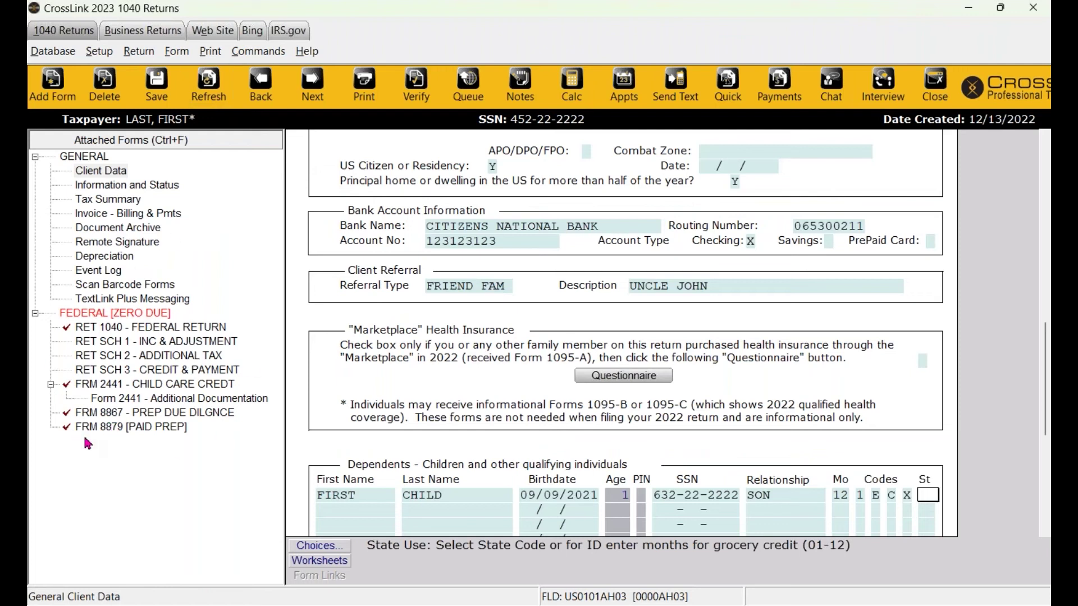
left_click(150, 389)
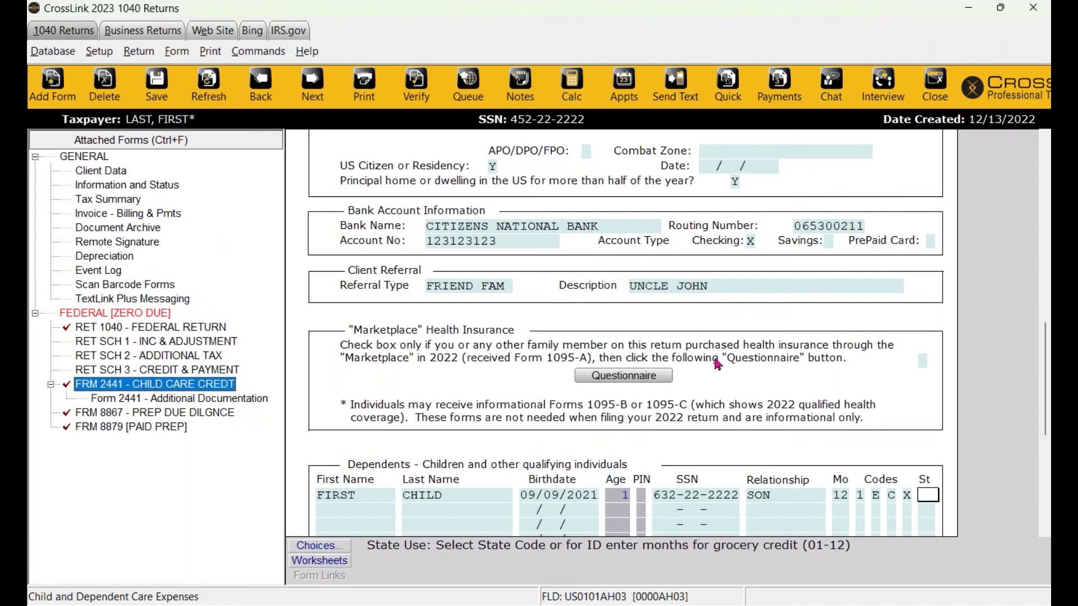
left_click(907, 496)
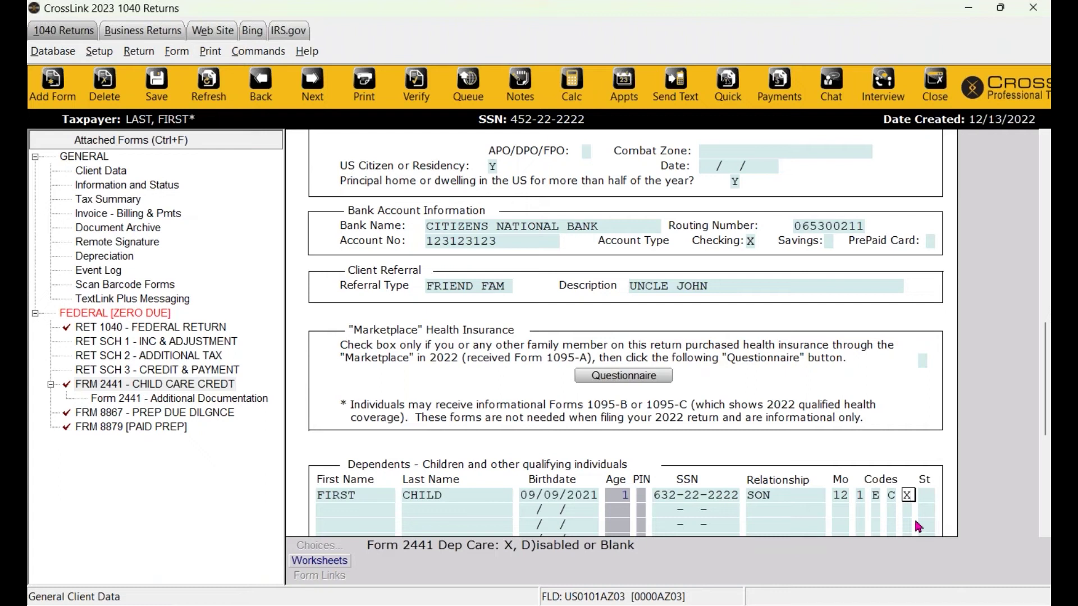
key("Delete")
key("Tab")
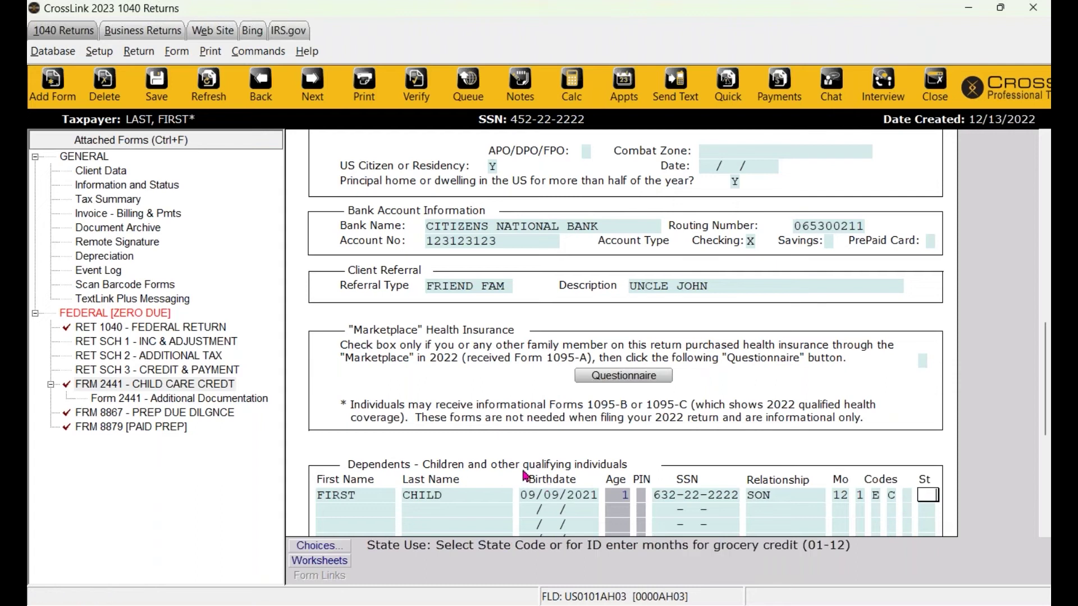
left_click(206, 97)
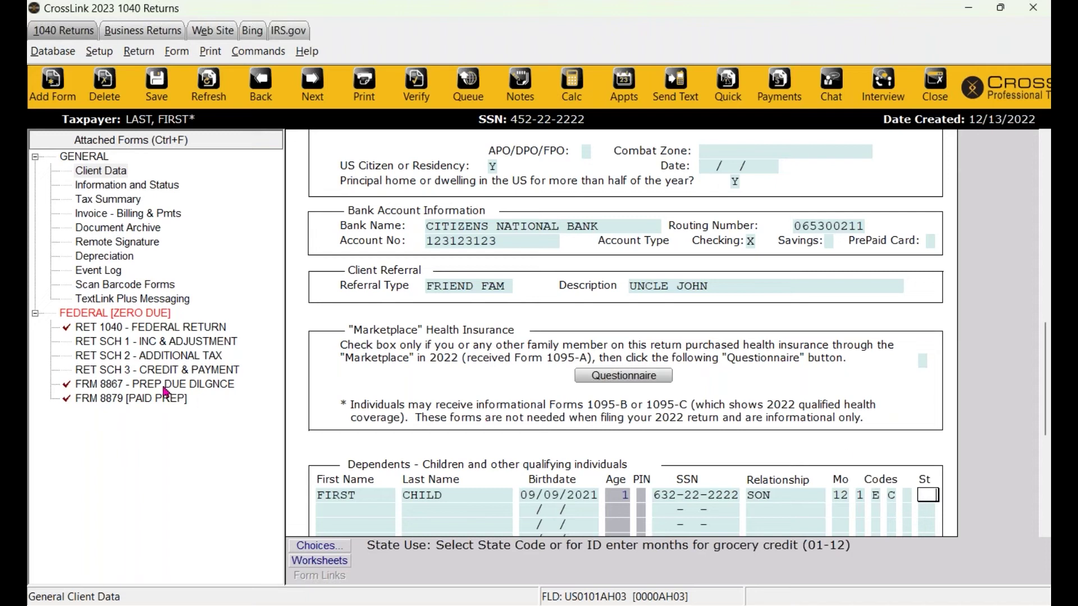
Review the due diligence checklist and the federal 1040 form.
left_click(116, 388)
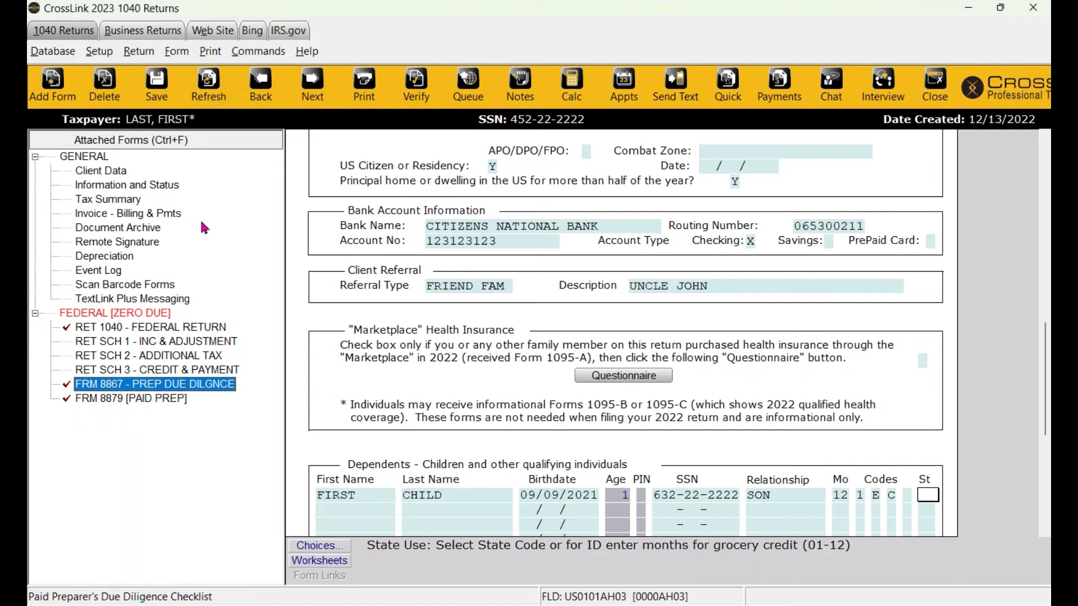
left_click(141, 331)
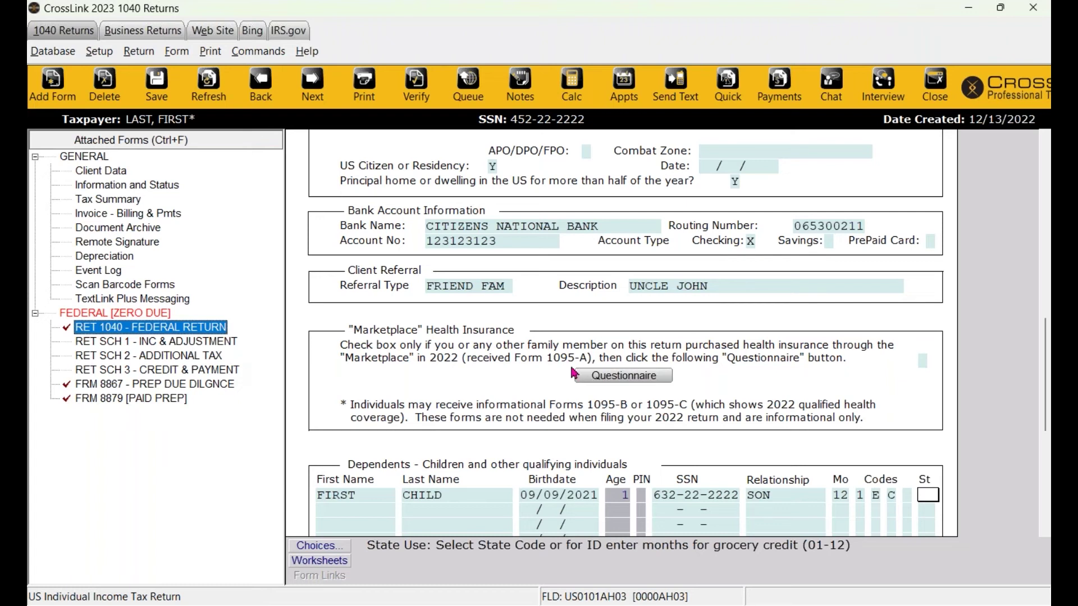
scroll(573, 370, "up", 8)
scroll(570, 363, "up", 7)
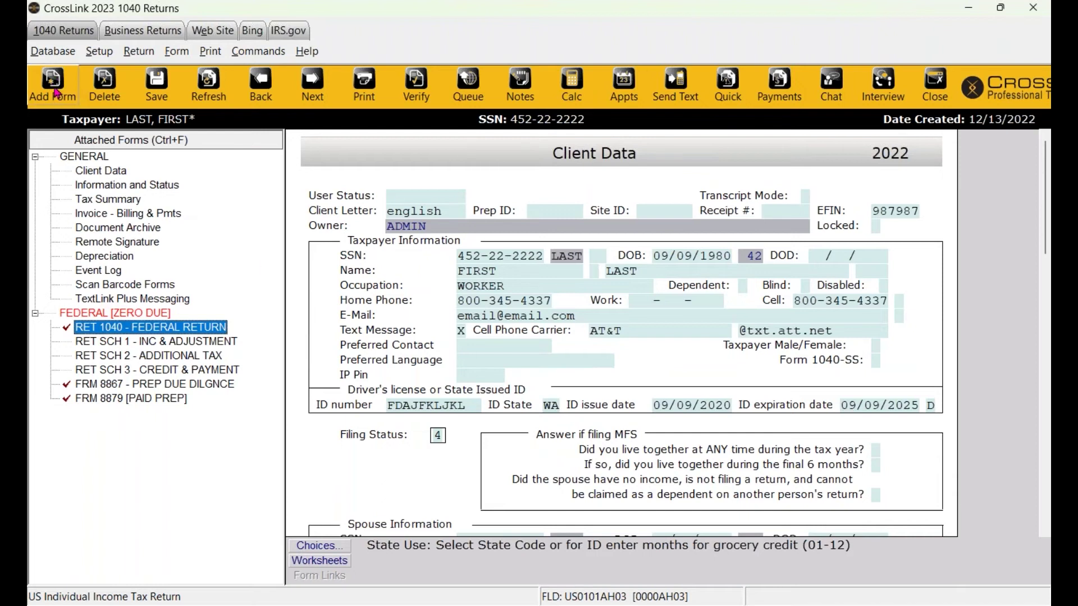
Browse the Add Form federal list, jump to forms numbered 1099, then clear the search.
left_click(58, 93)
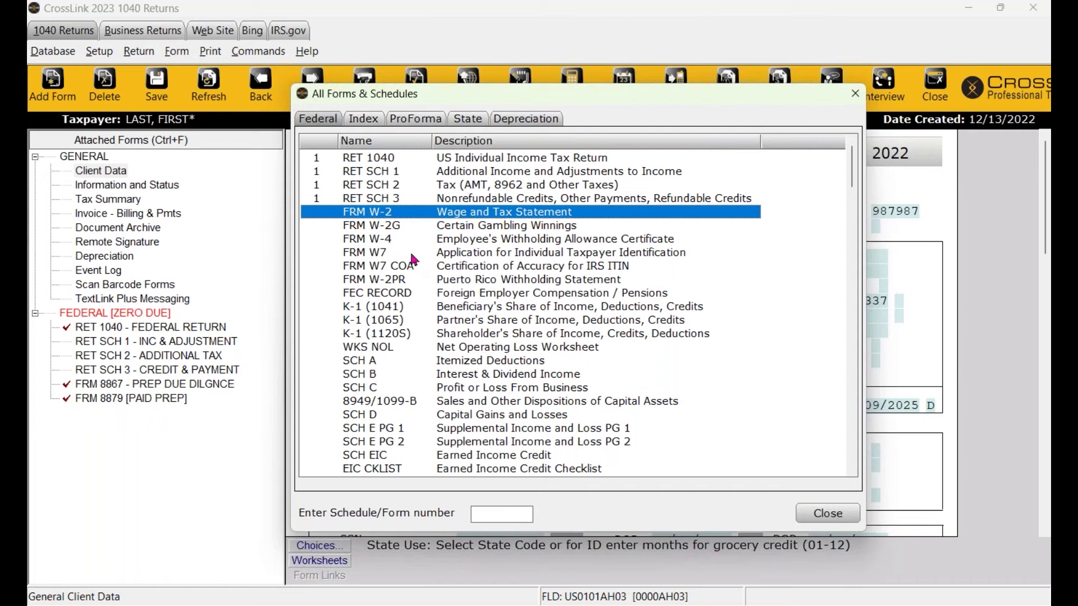
scroll(408, 291, "down", 3)
scroll(408, 291, "down", 3)
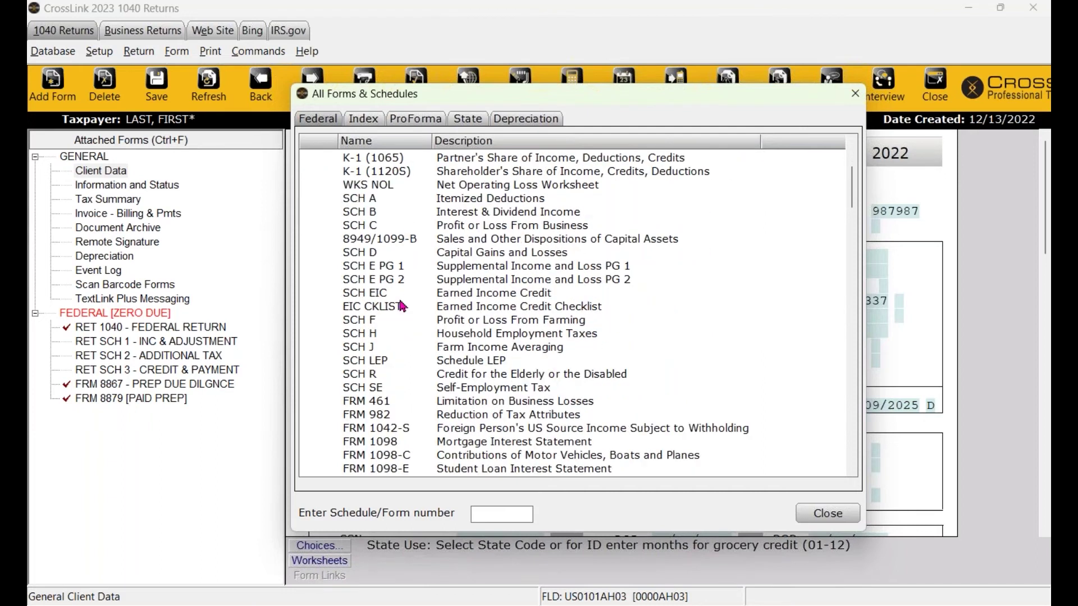
scroll(428, 348, "down", 8)
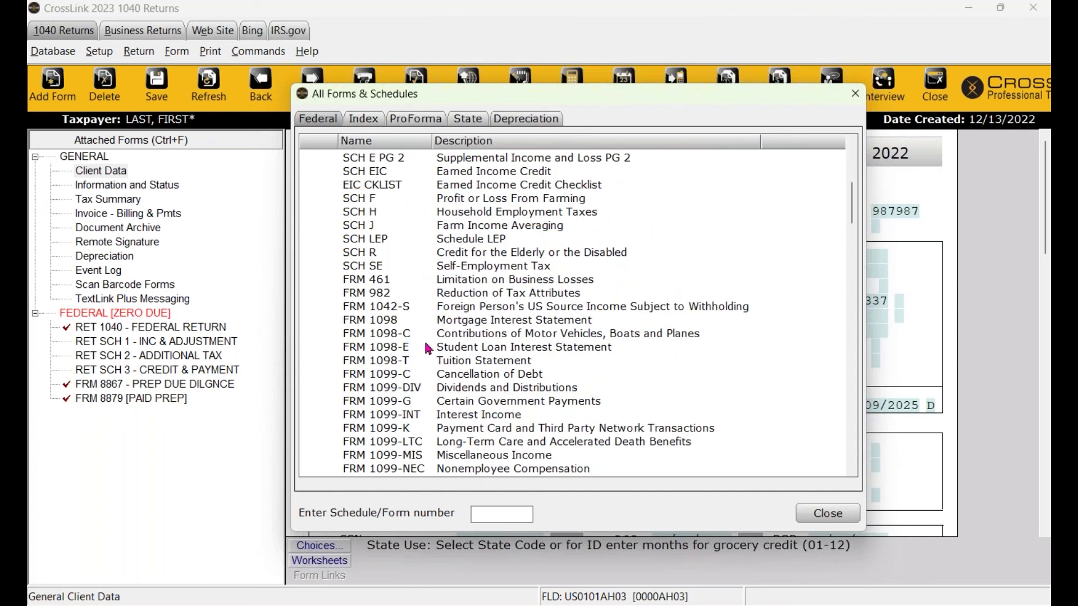
scroll(428, 349, "down", 11)
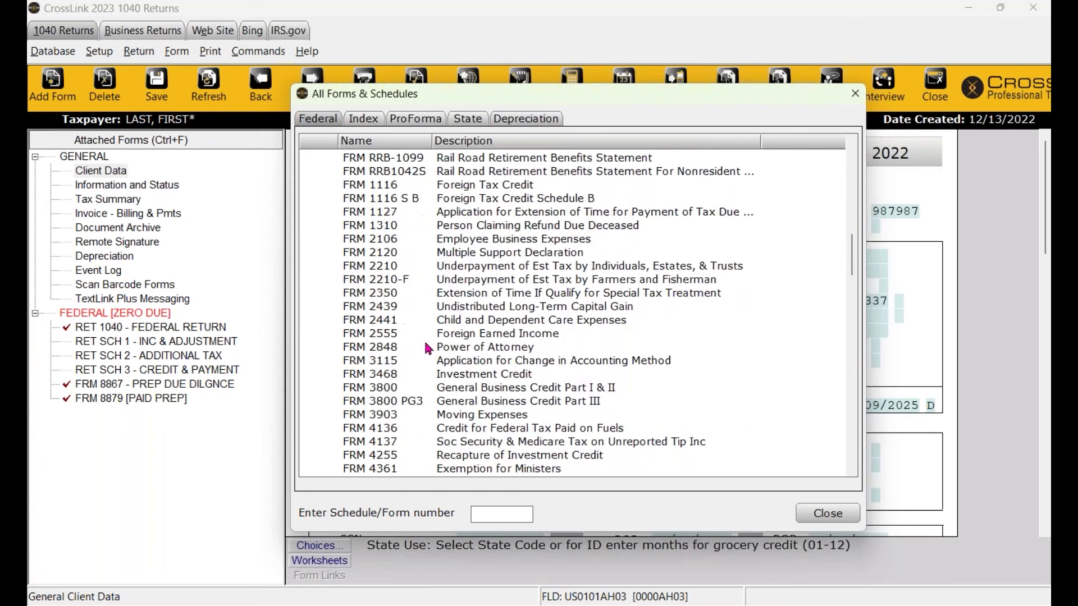
scroll(429, 347, "down", 11)
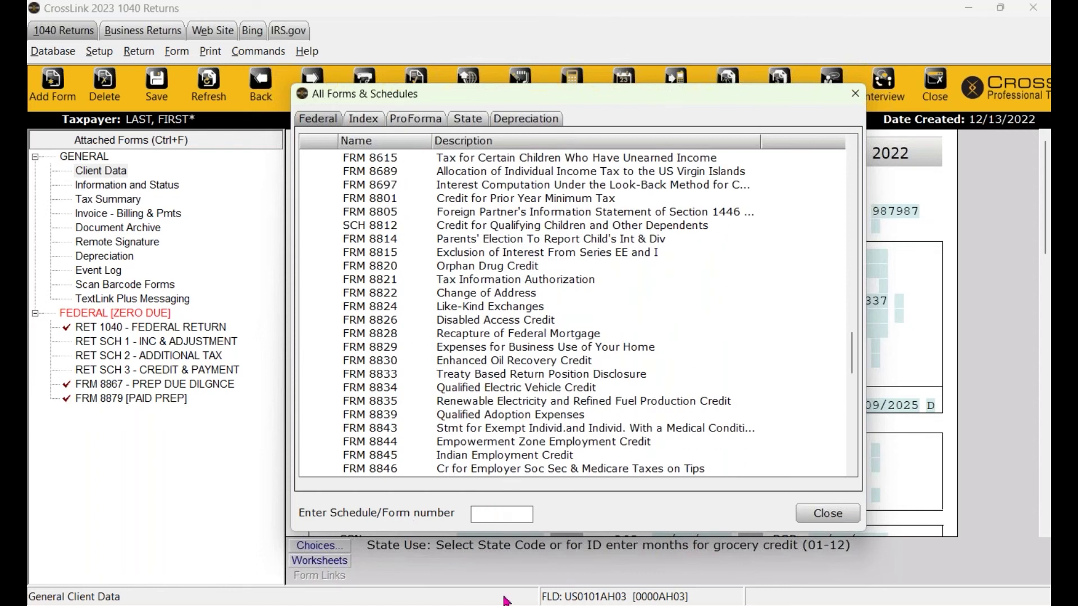
type("1099")
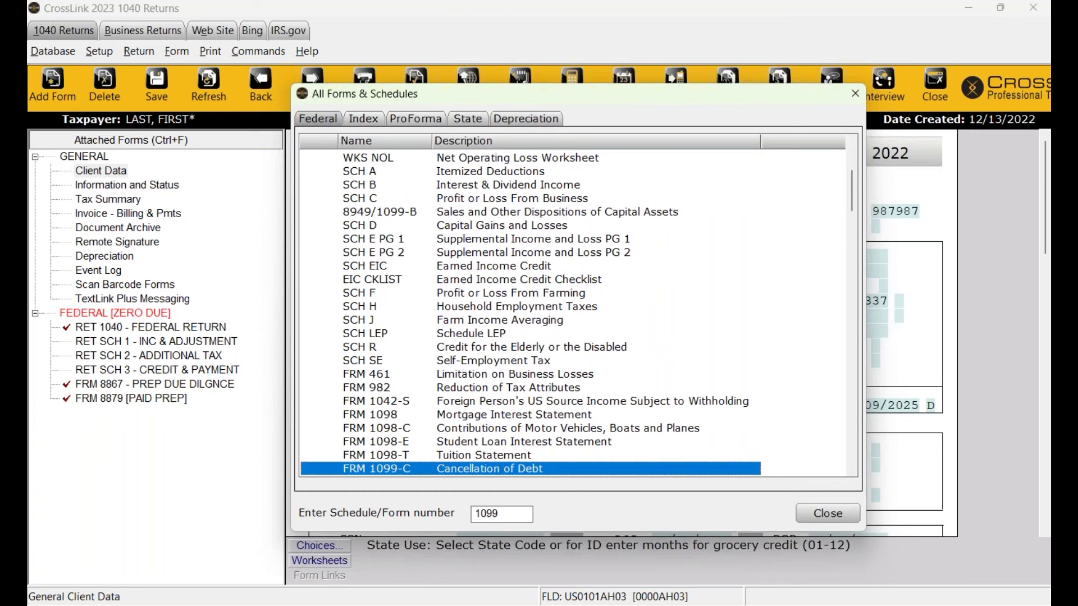
scroll(522, 362, "down", 3)
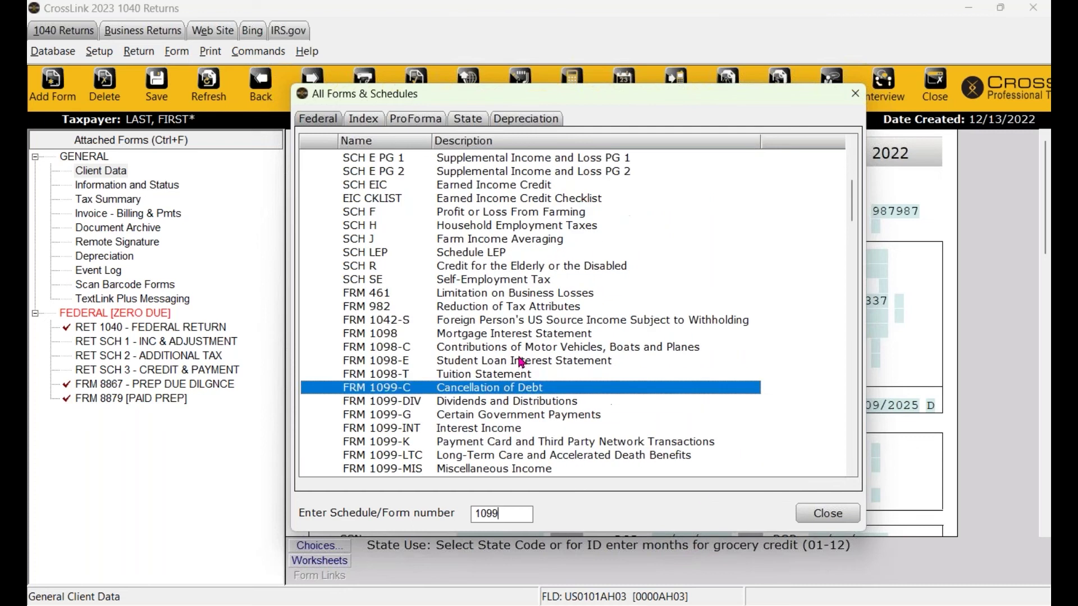
scroll(406, 367, "down", 2)
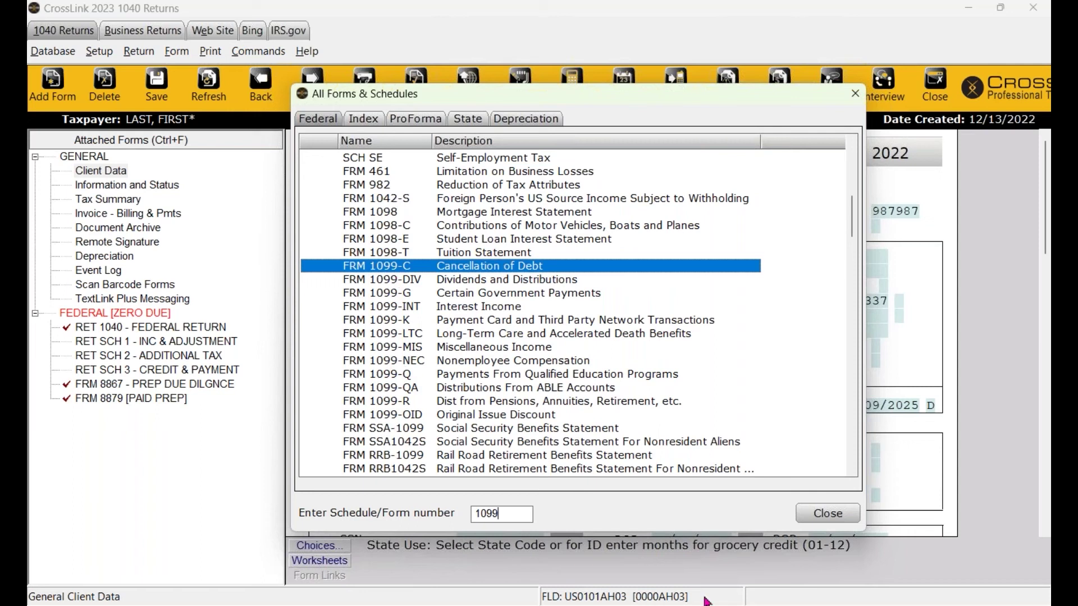
double_click(522, 512)
key("BackSpace")
scroll(527, 463, "up", 10)
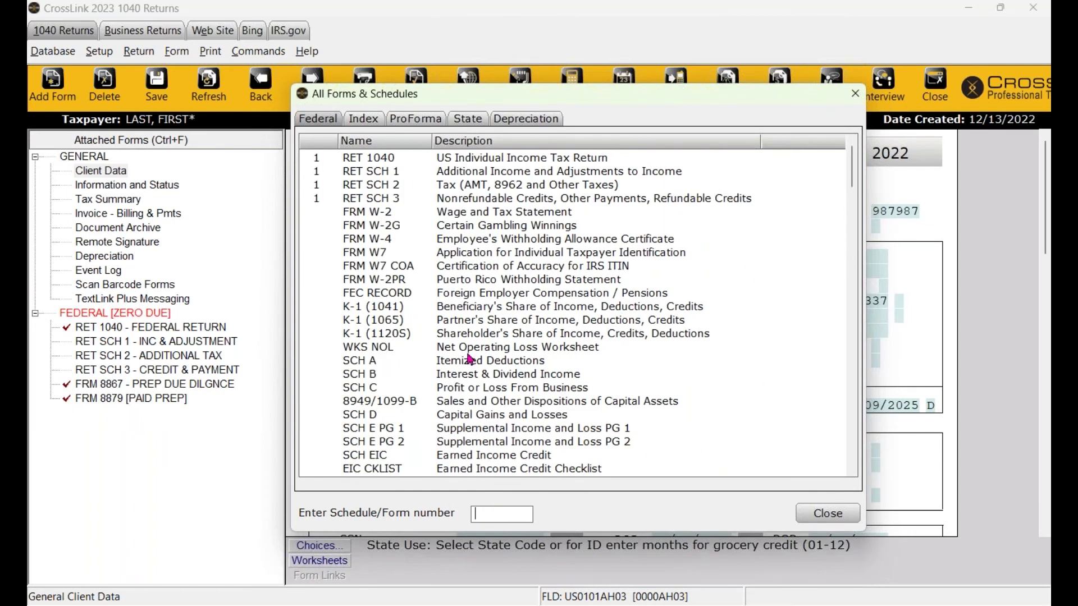
Open the forms topic index and search topics for 'social'.
left_click(364, 120)
left_click(317, 119)
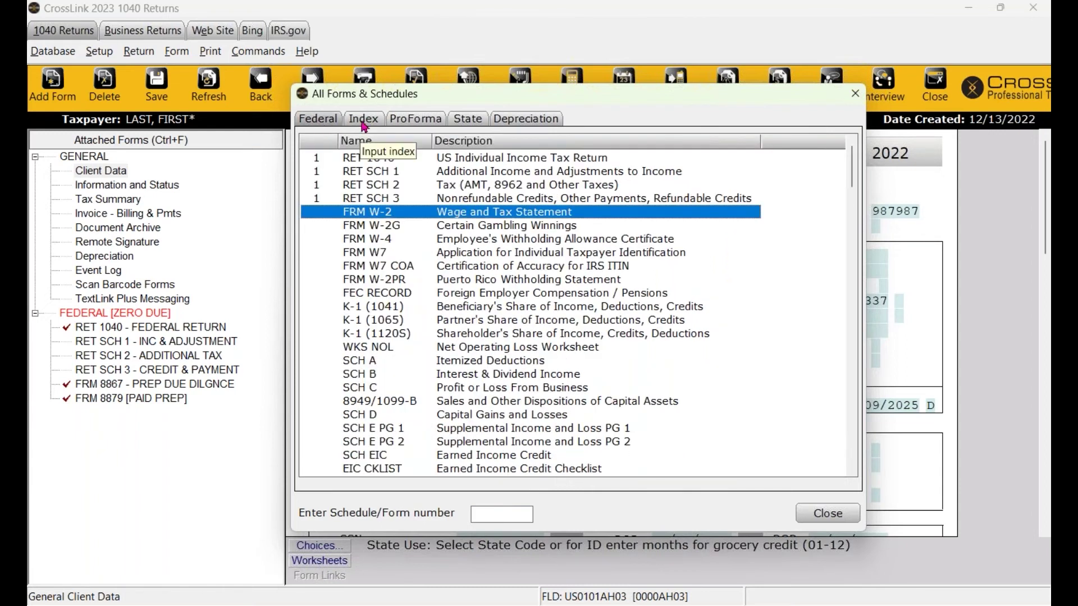
left_click(364, 120)
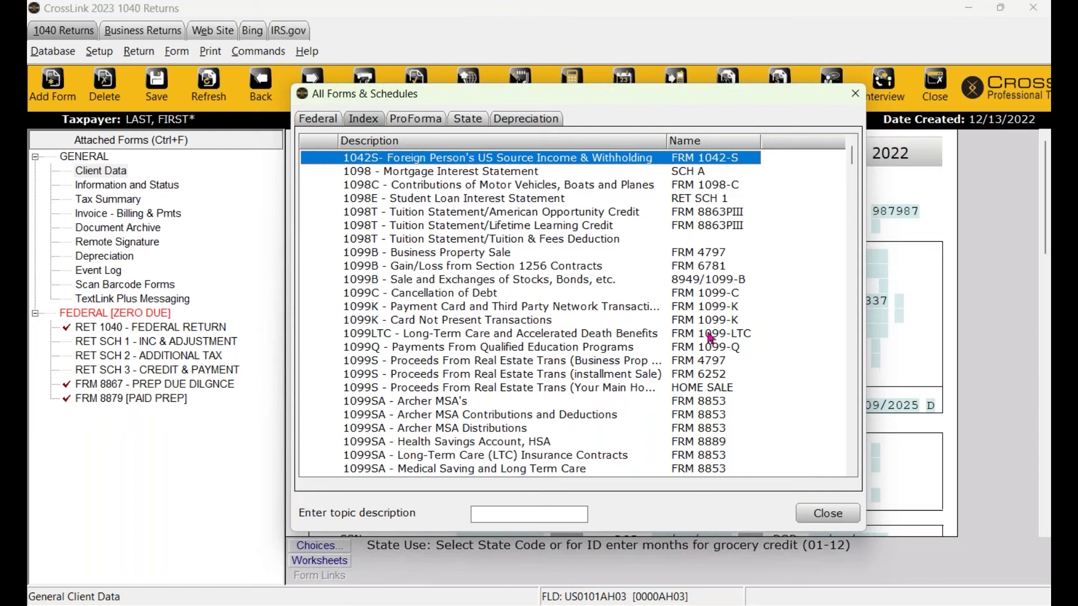
left_click(502, 511)
type("social")
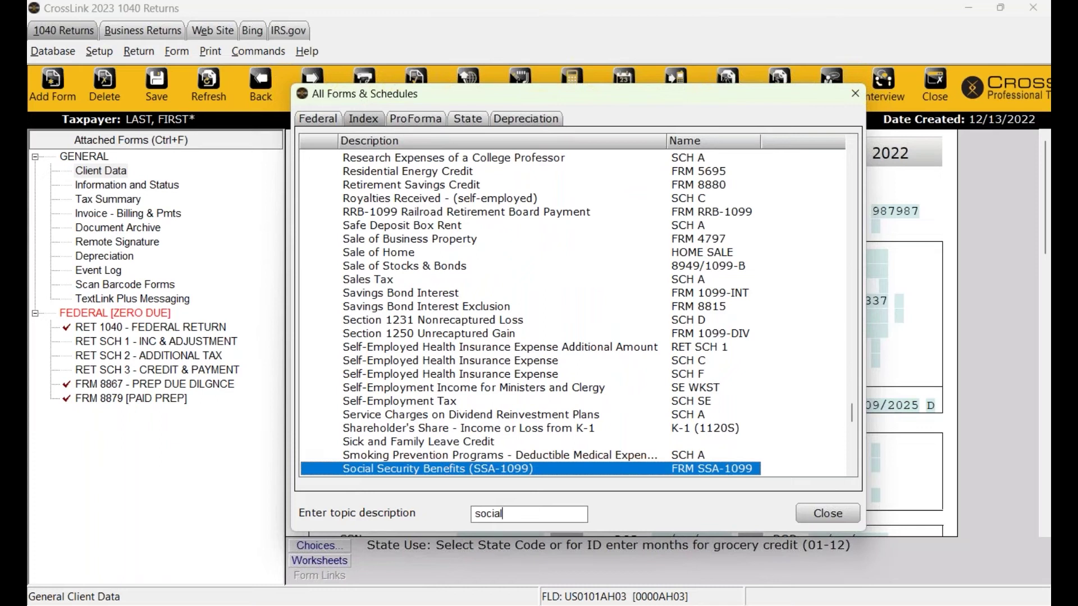
scroll(512, 473, "down", 1)
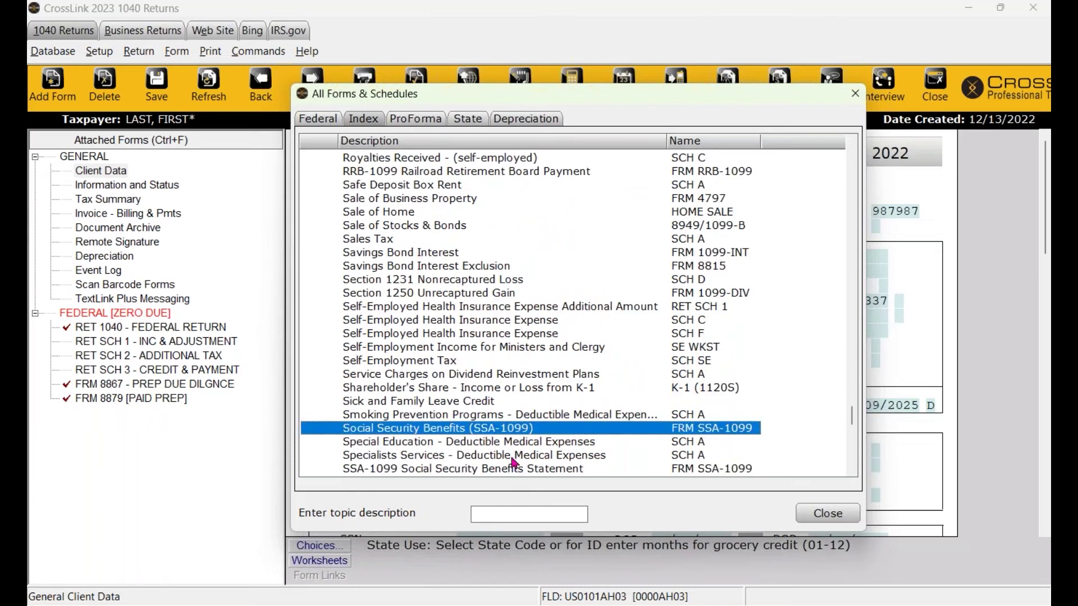
Search topics for 'educt' to find Education Credits, then return to the Federal list.
left_click(498, 516)
type("educt")
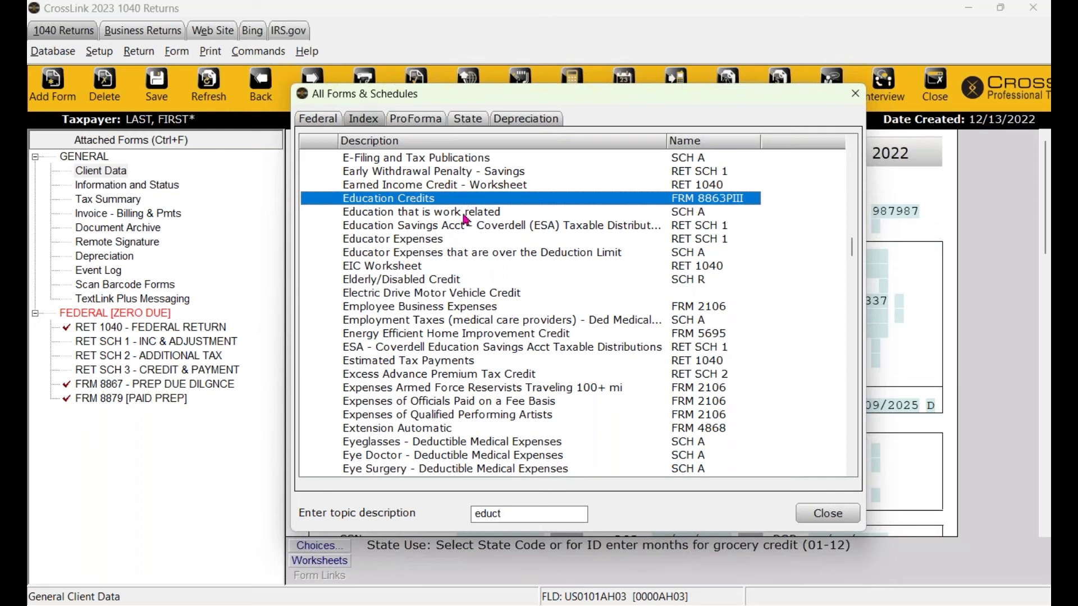
left_click(460, 216)
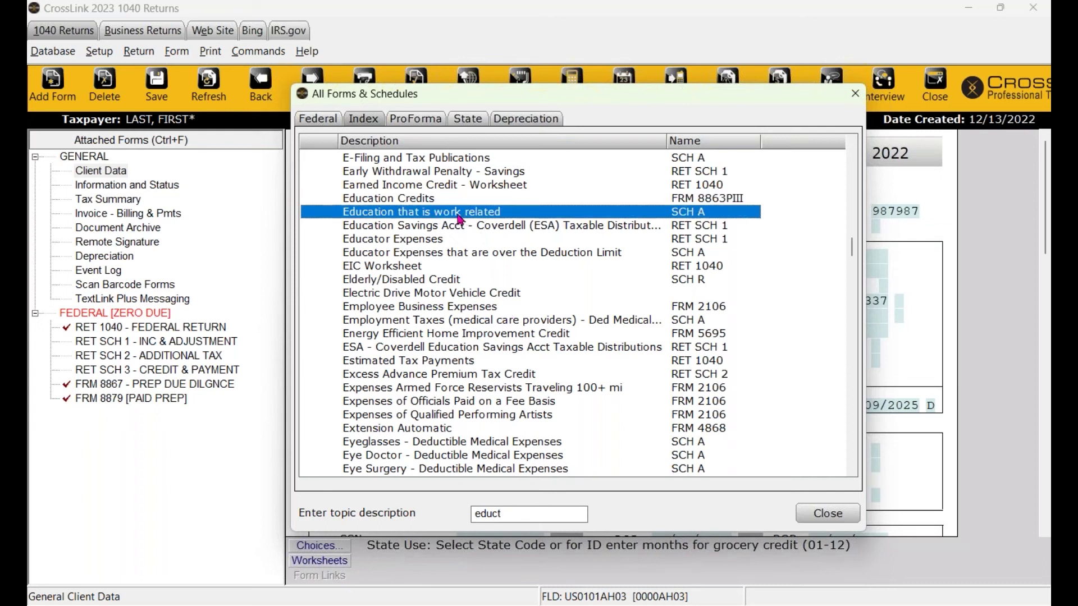
left_click(317, 121)
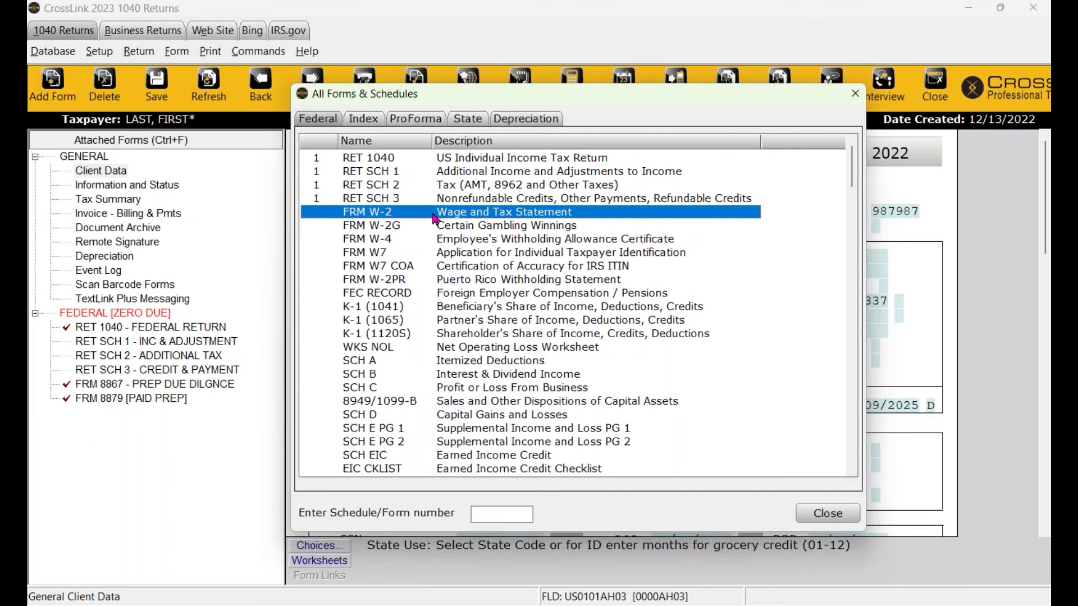
Add Form W-2 and fill its employer section with THE MOOSE SHACK & BURGERS from saved employers.
double_click(435, 218)
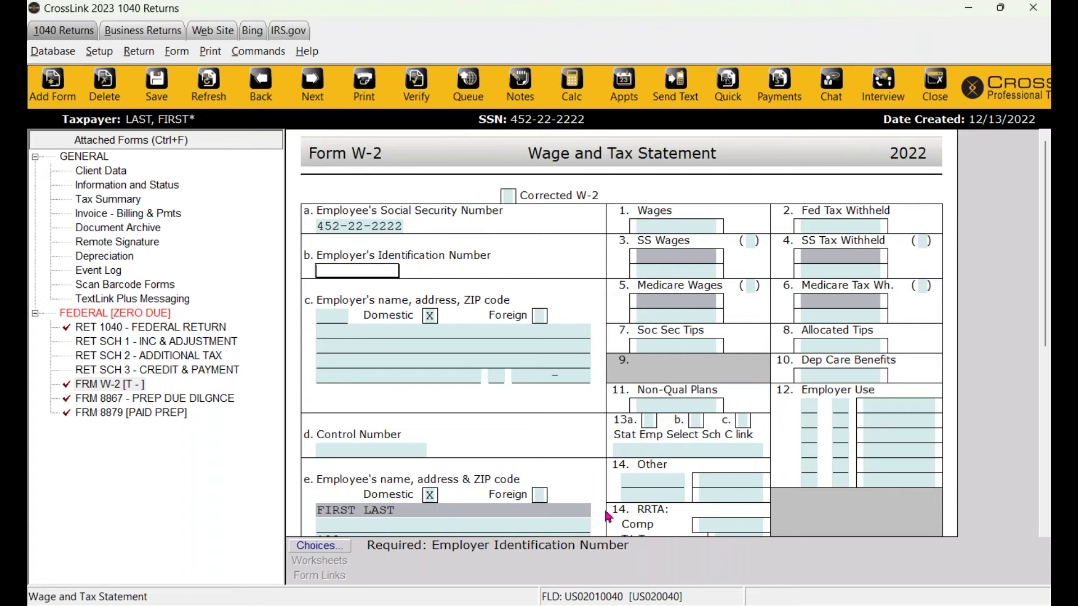
scroll(523, 444, "down", 3)
scroll(522, 445, "up", 3)
left_click(319, 546)
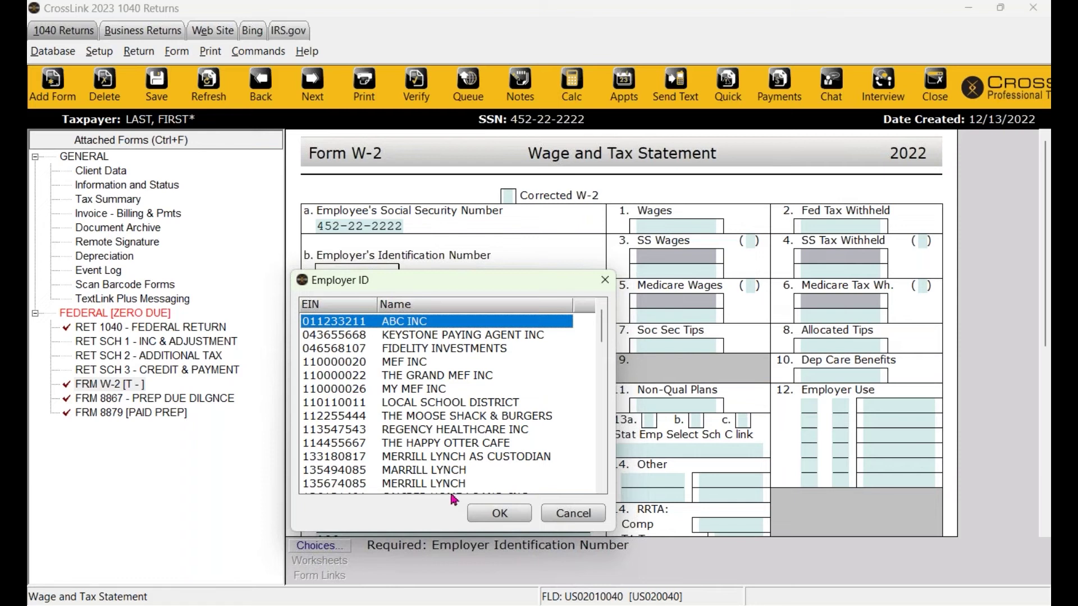
left_click(434, 416)
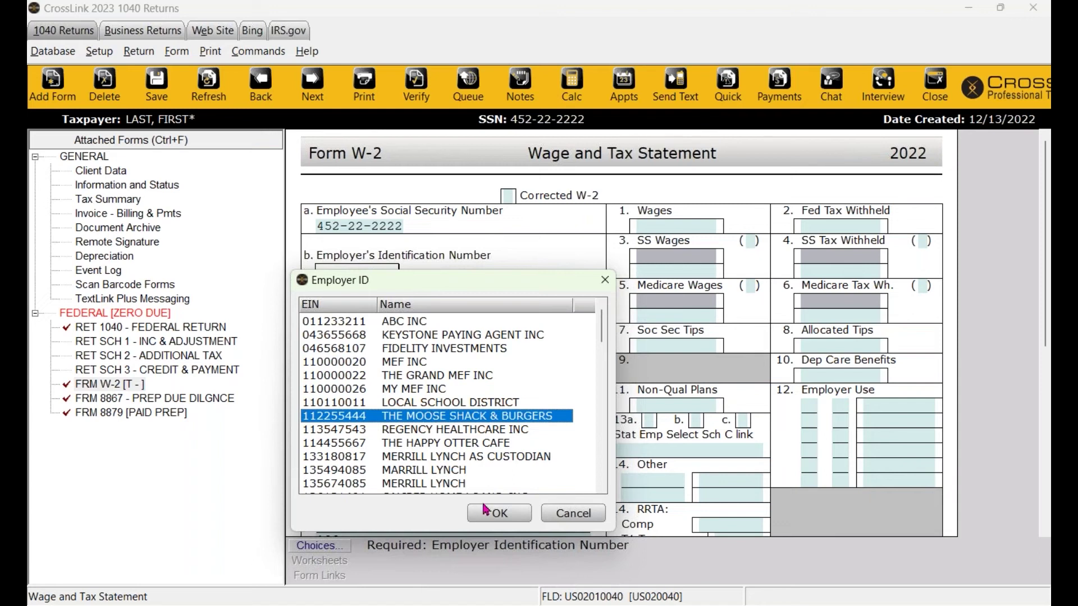
left_click(499, 512)
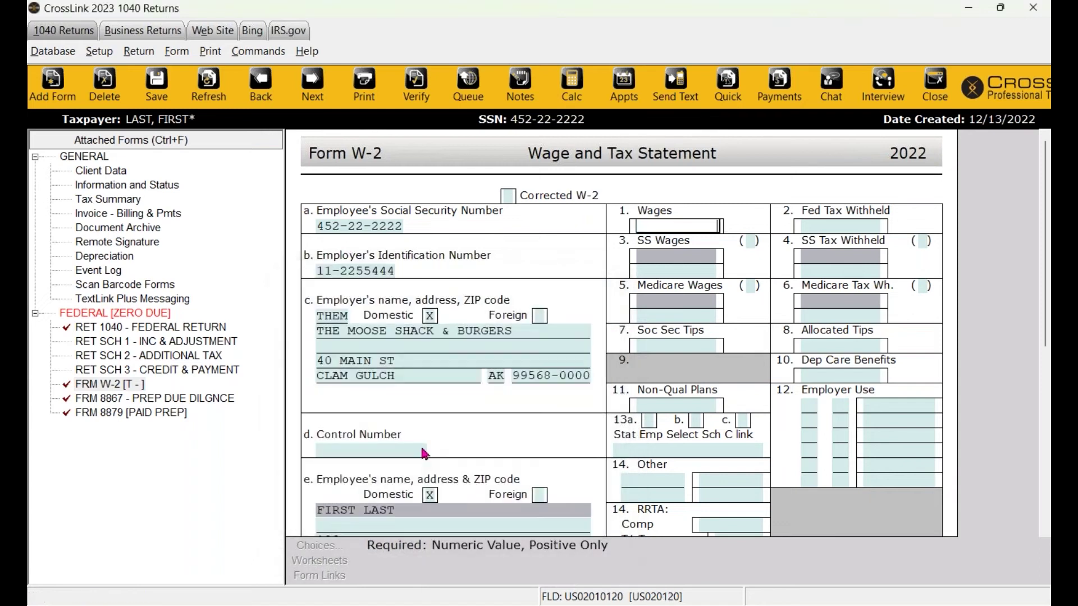
left_click(347, 270)
left_click(380, 337)
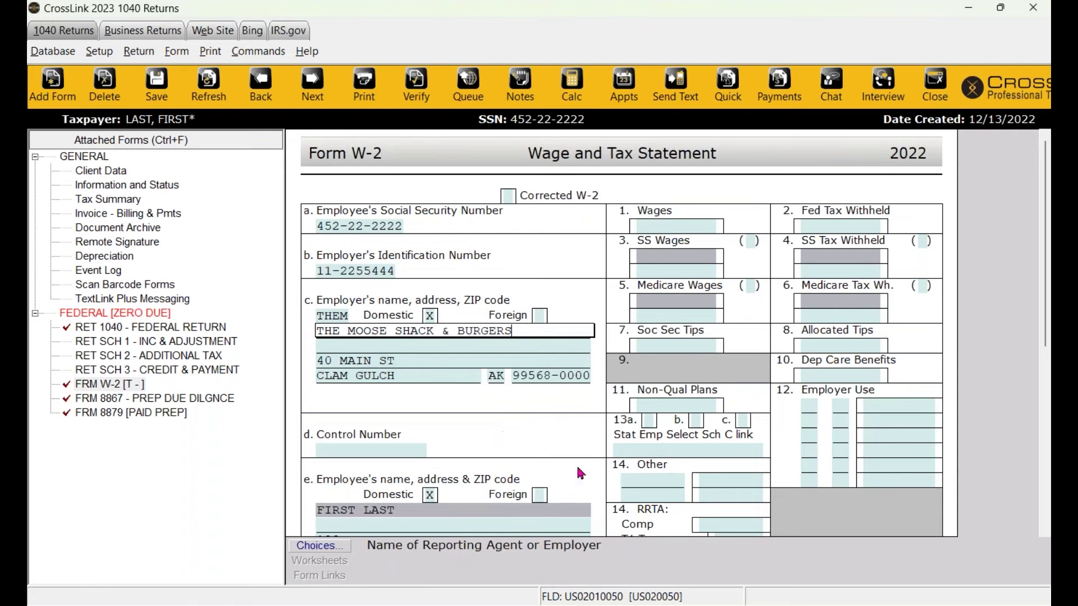
left_click(673, 225)
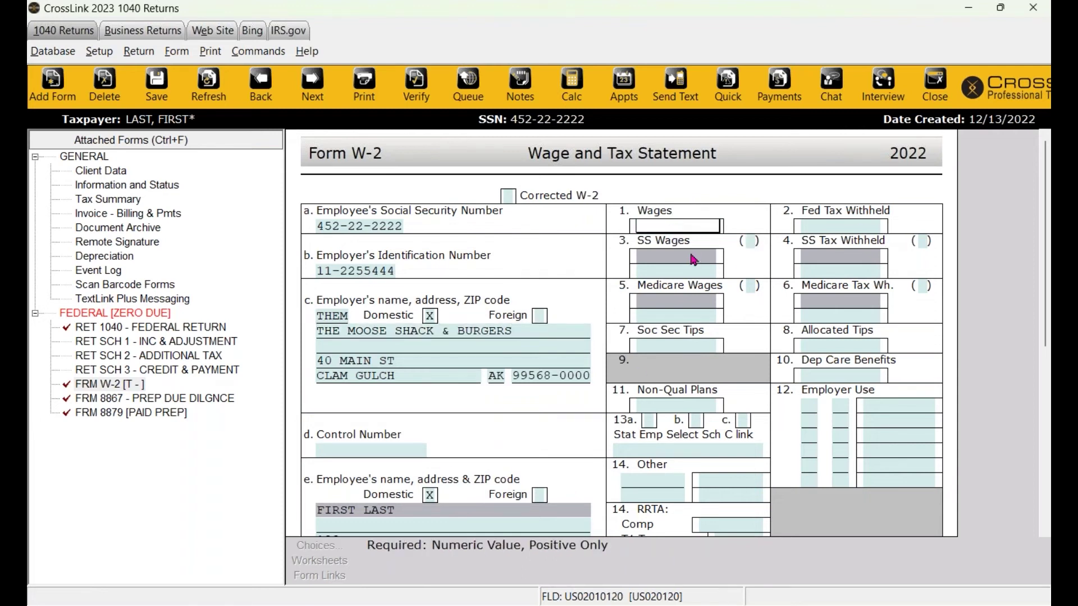
Enter 45000 in Box 1 wages and 6500 in Box 2 federal tax withheld.
type("45000")
key("Return")
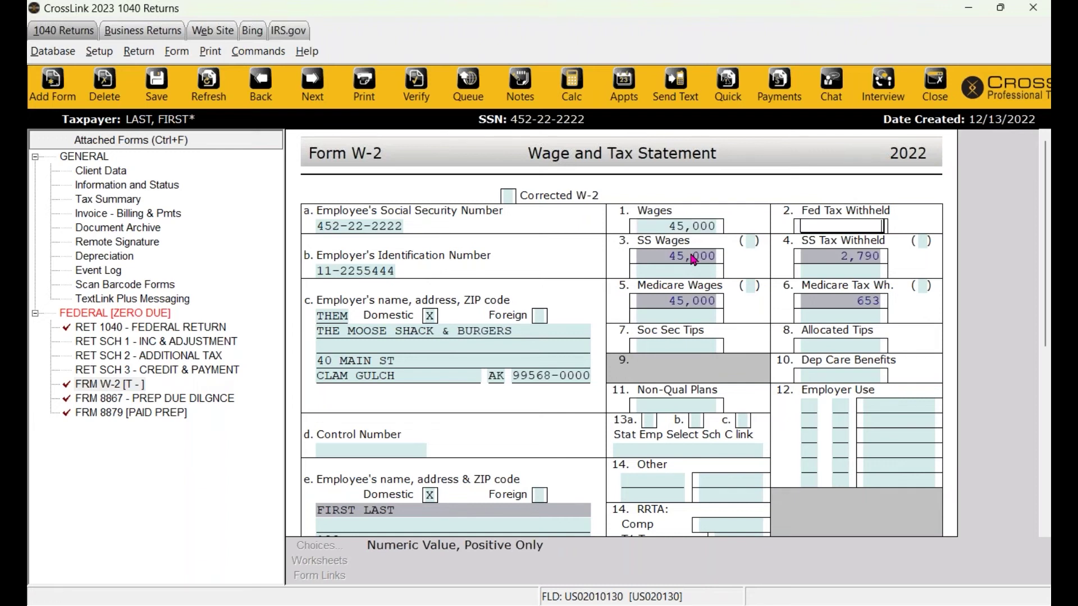
type("6500")
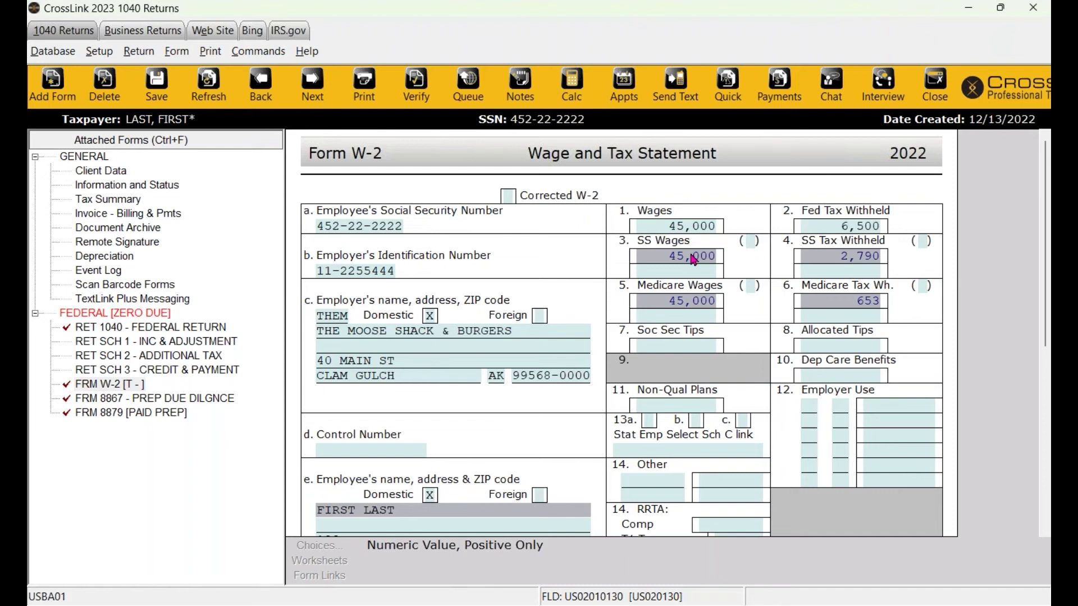
key("Return")
Move through the Box 15 state and Box 16 state wage fields, leaving them blank.
scroll(717, 315, "down", 2)
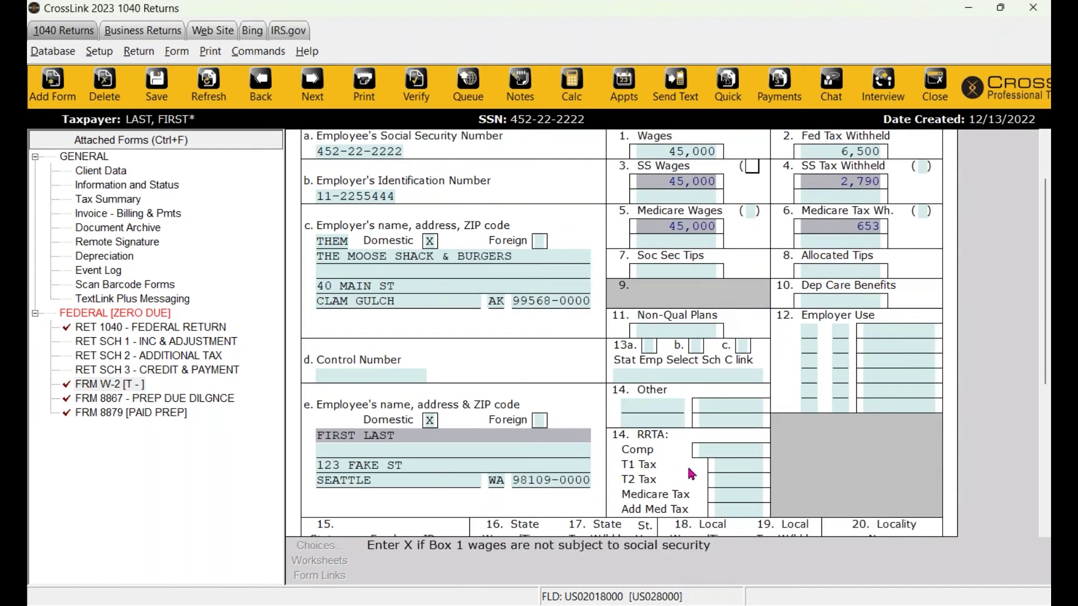
scroll(750, 282, "down", 2)
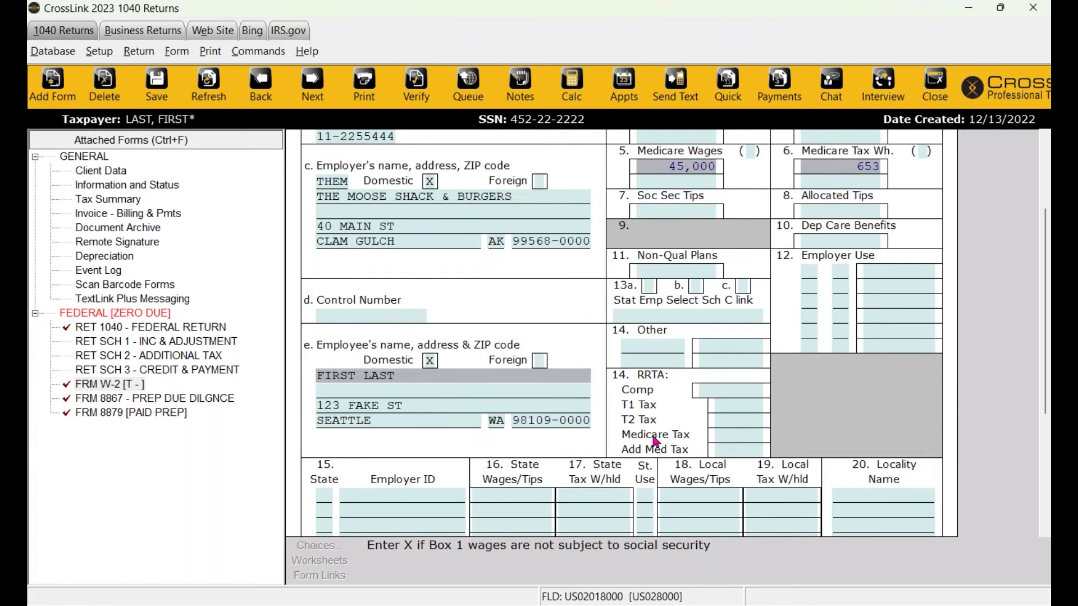
scroll(718, 375, "down", 1)
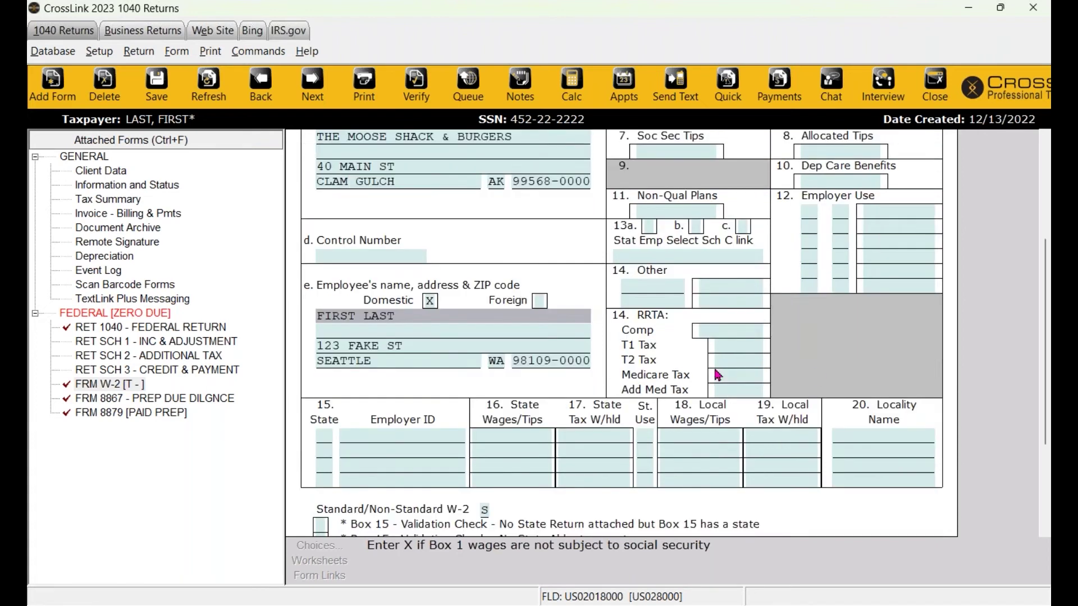
left_click(324, 435)
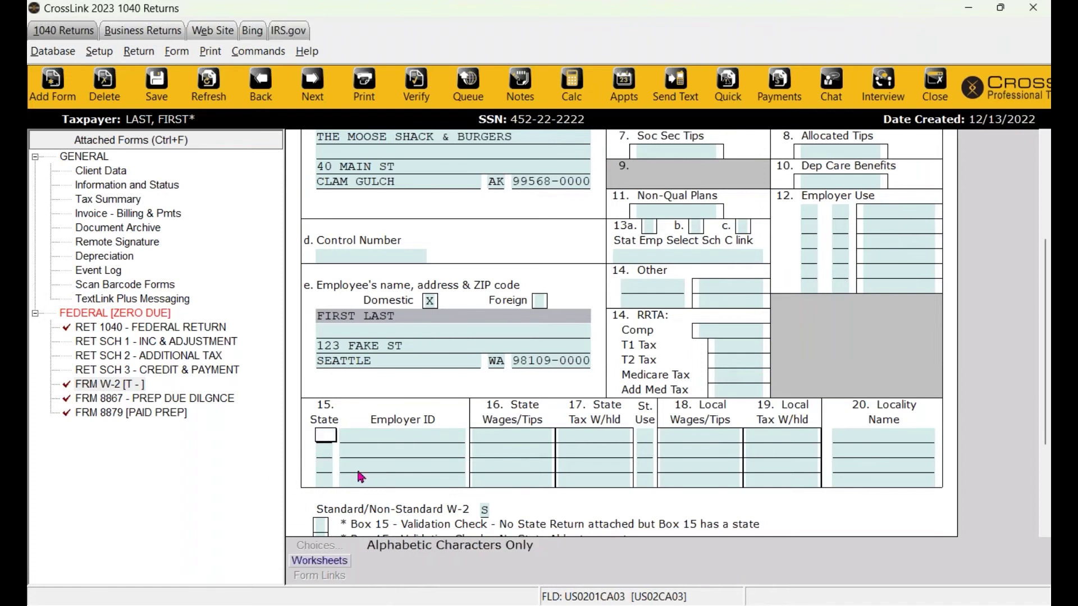
scroll(361, 477, "down", 1)
scroll(403, 477, "up", 1)
scroll(396, 392, "down", 2)
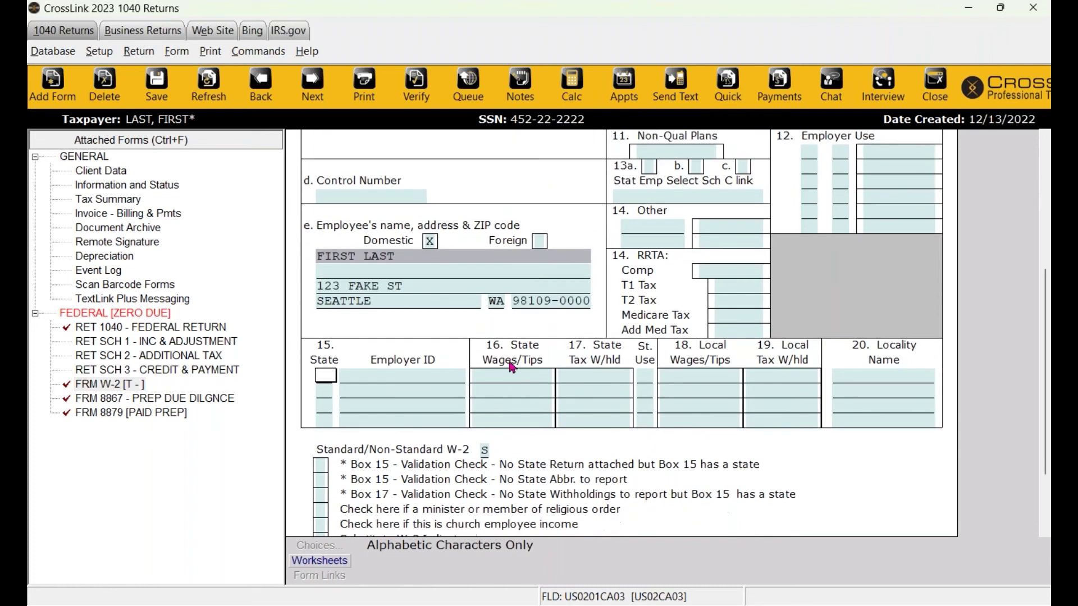
scroll(396, 392, "down", 1)
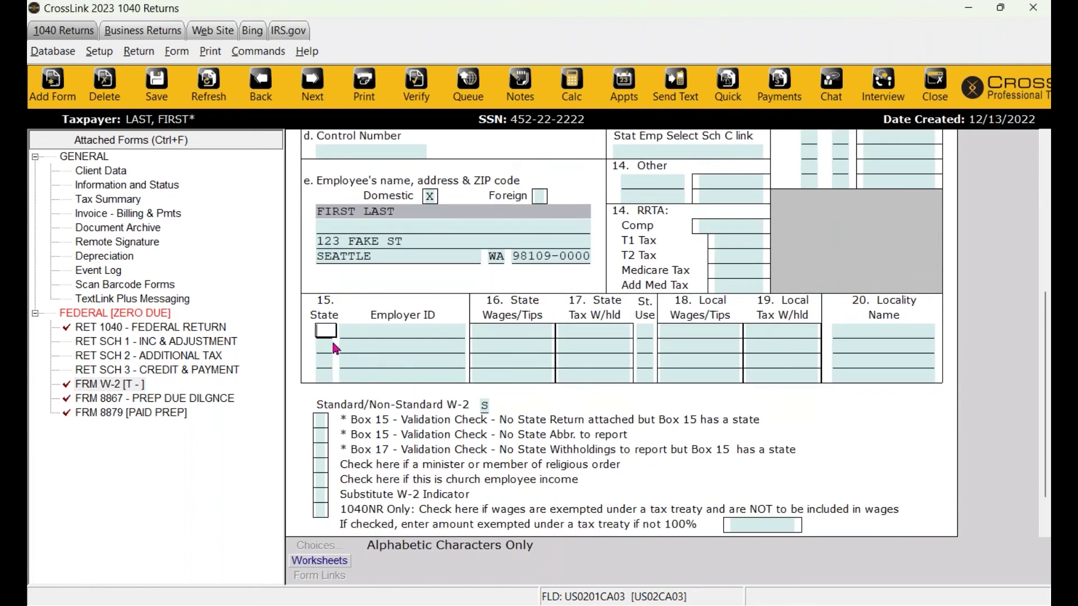
left_click(376, 337)
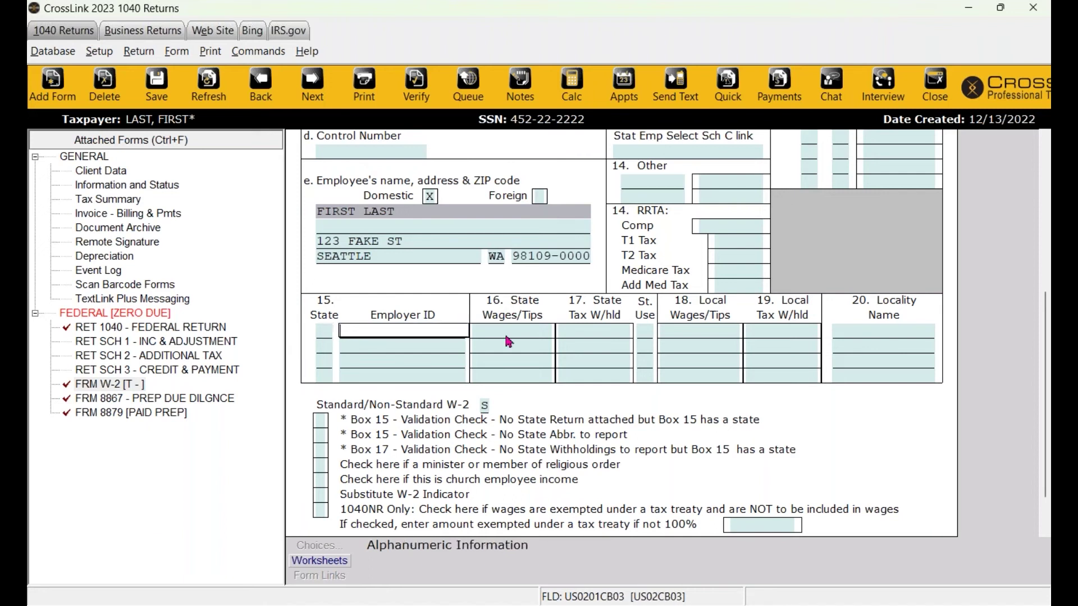
key("Tab")
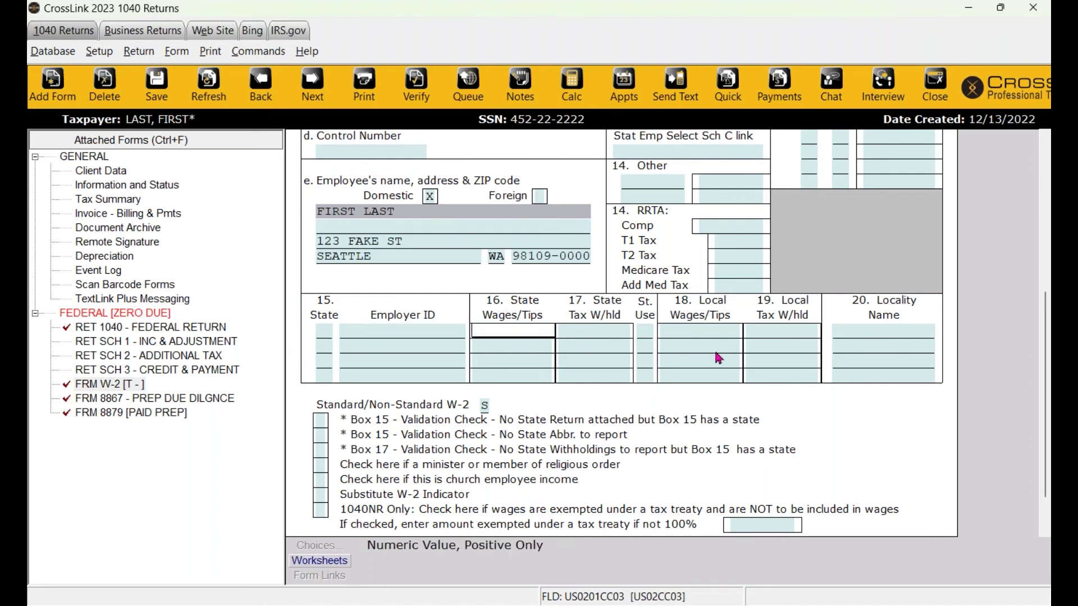
scroll(718, 357, "up", 5)
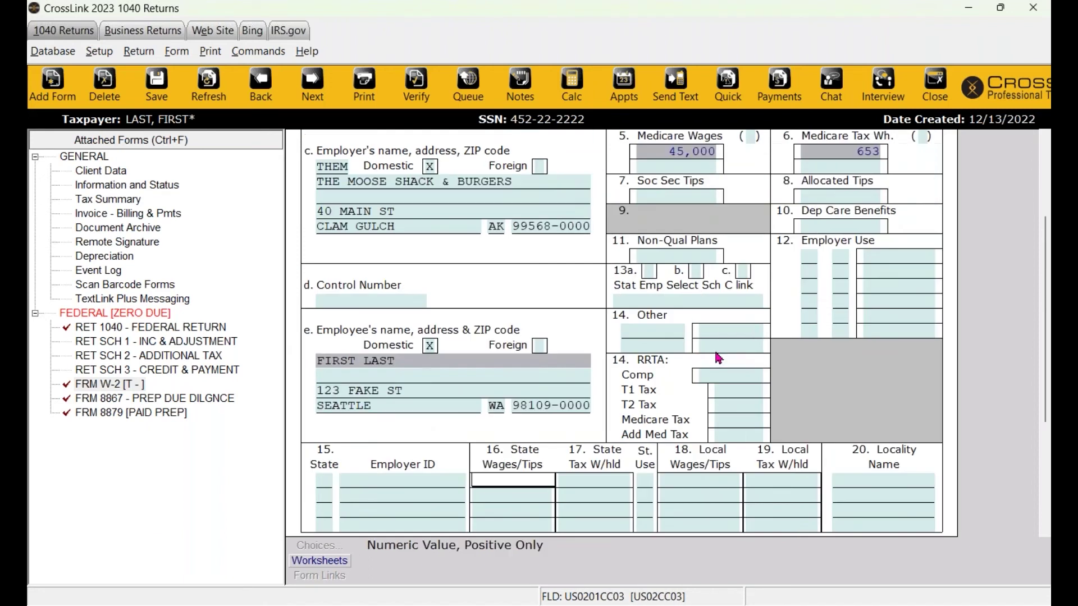
scroll(719, 358, "up", 1)
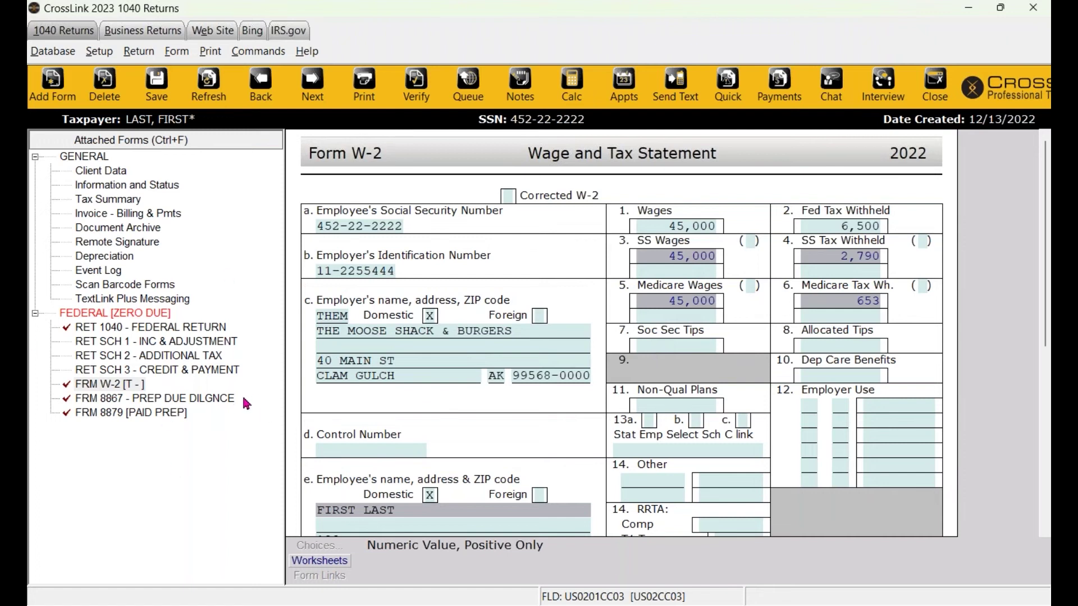
Open Form 1040 and review the $5,718 refund, $45,000 AGI, Schedule 8812 and W-2 rows.
left_click(116, 331)
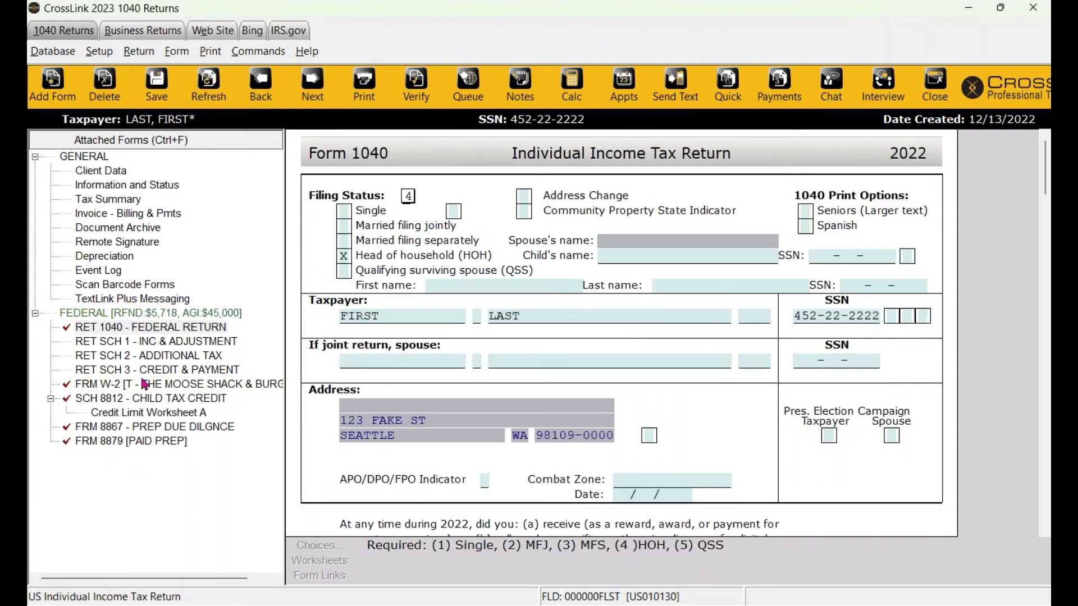
left_click(78, 313)
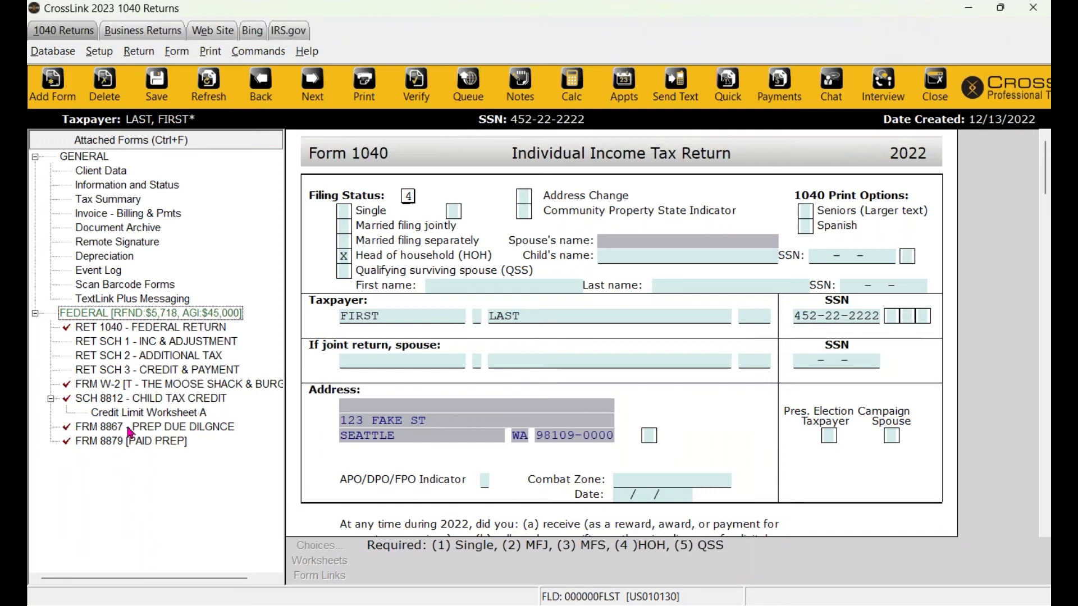
left_click(128, 400)
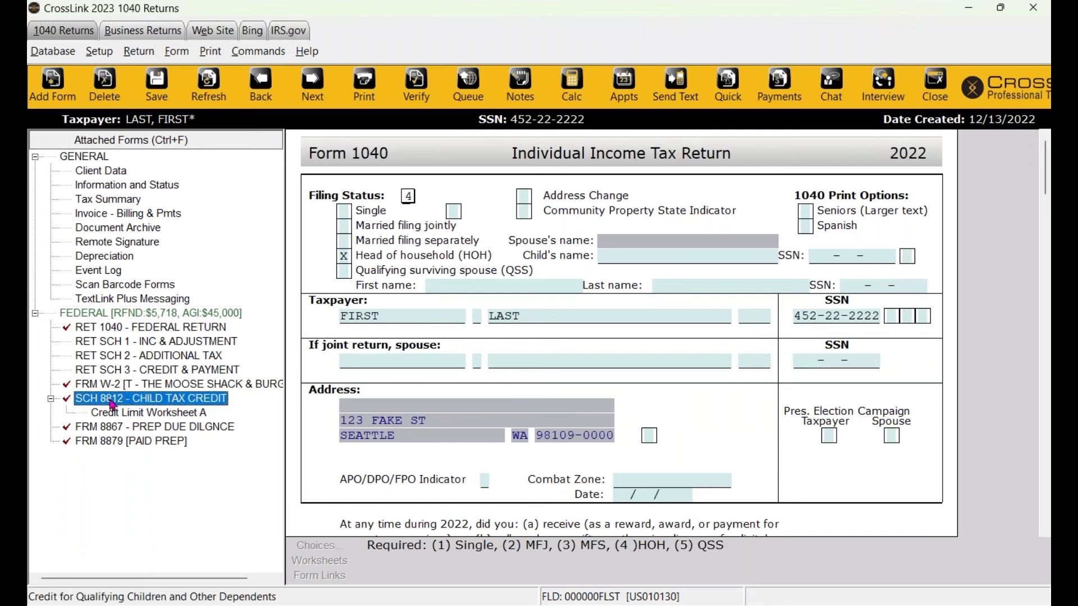
left_click(174, 387)
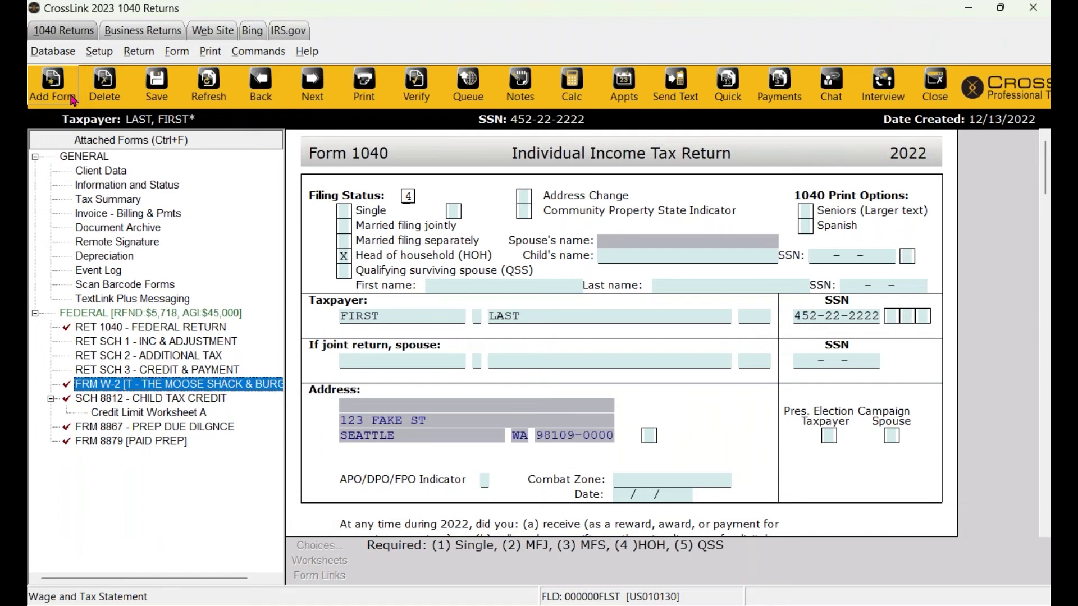
Browse the All Forms & Schedules catalog, then close it to return to Form 1040.
left_click(72, 99)
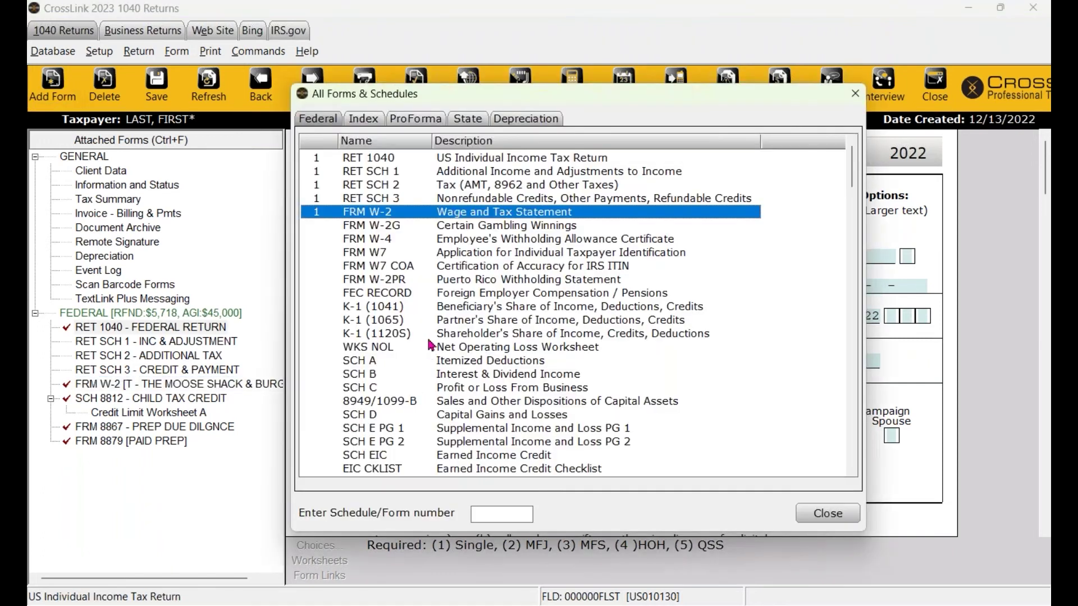
scroll(465, 414, "down", 4)
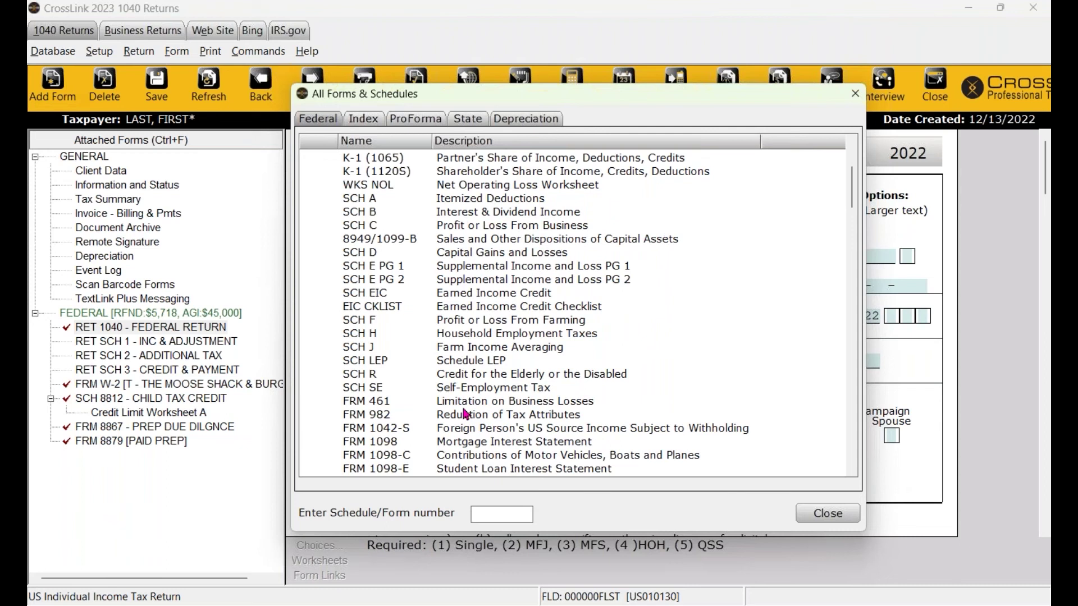
scroll(465, 414, "up", 4)
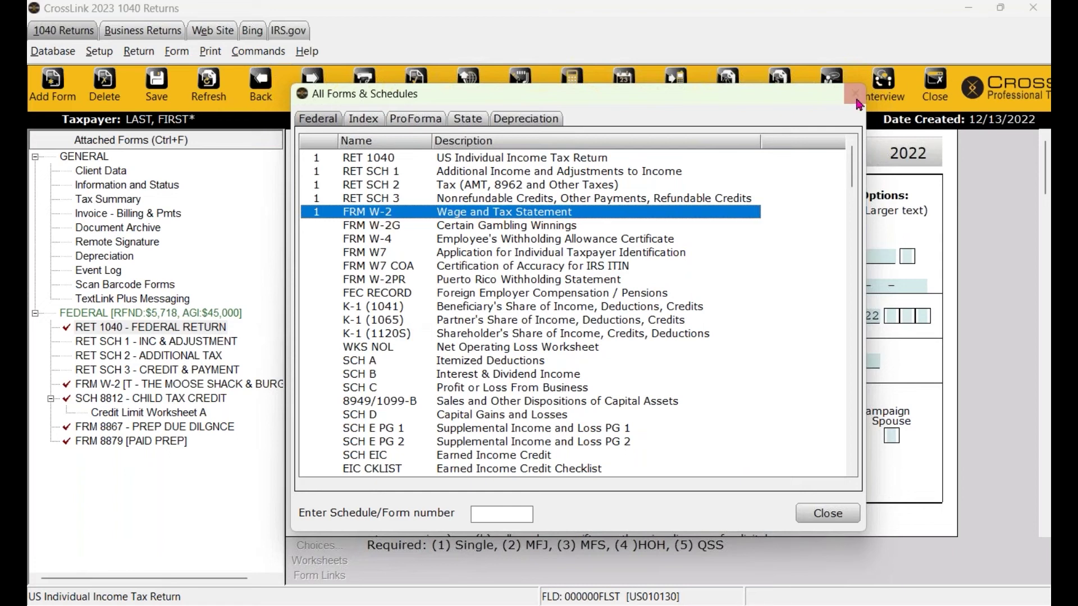
left_click(855, 93)
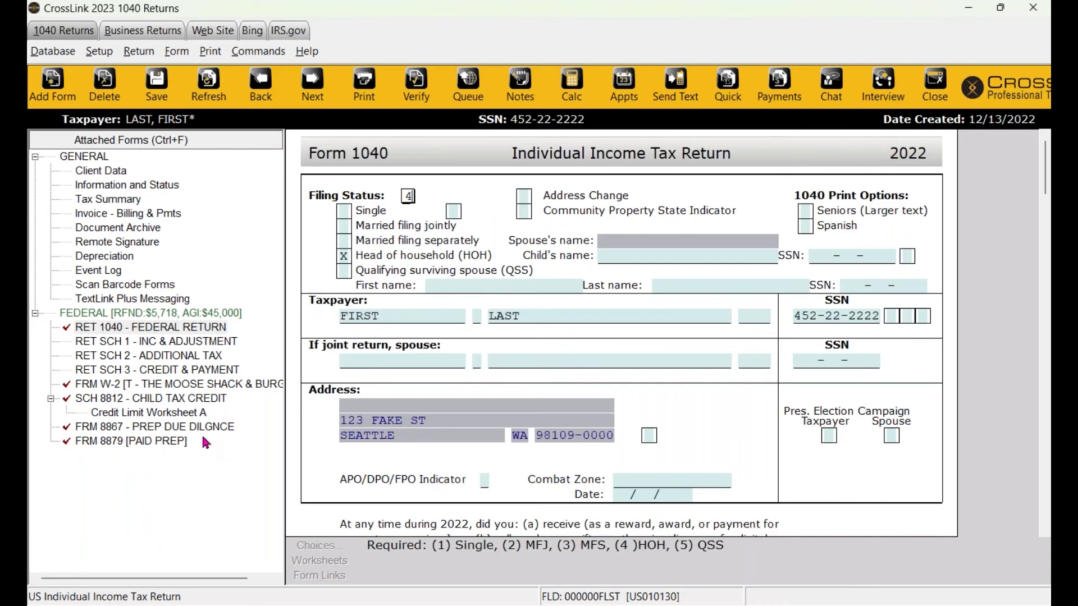
left_click(49, 87)
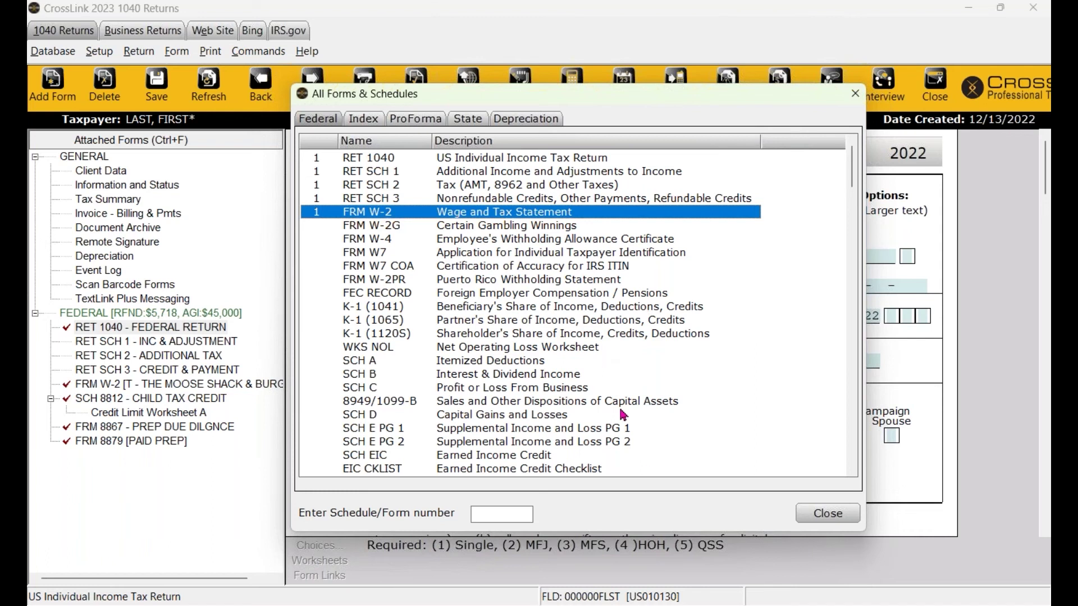
scroll(622, 414, "down", 6)
scroll(622, 413, "down", 4)
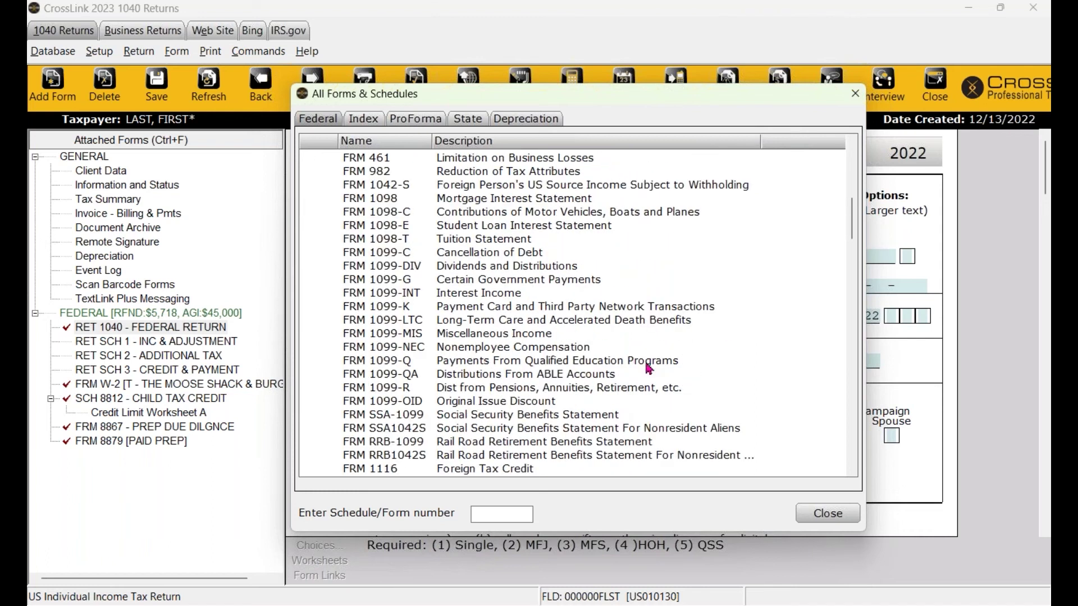
left_click(854, 93)
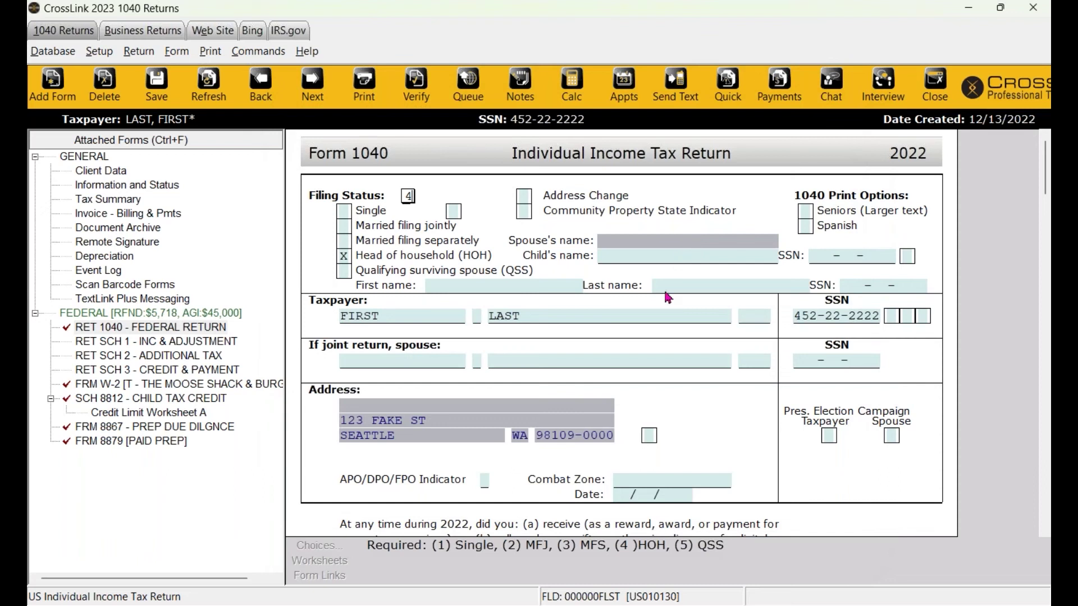
Open Form 8879 and enter refund type 5, the RT bank product.
left_click(202, 315)
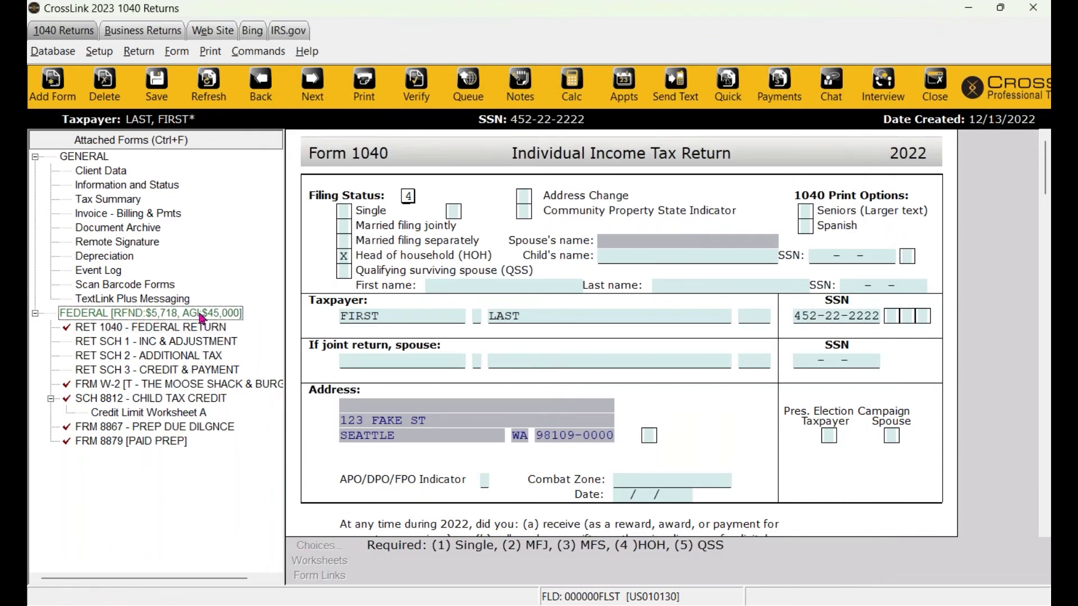
left_click(99, 442)
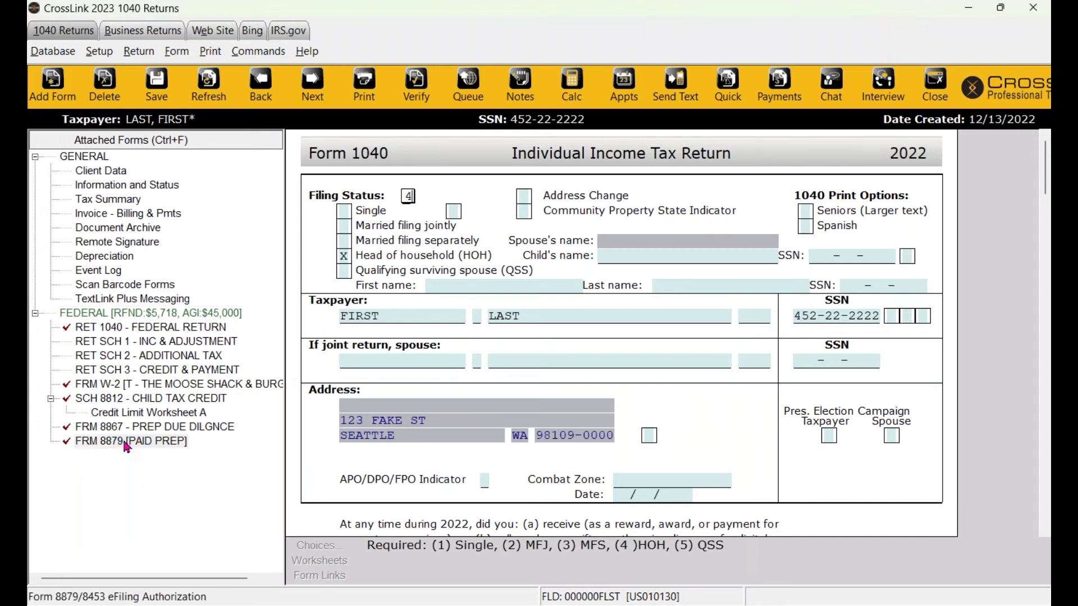
double_click(125, 445)
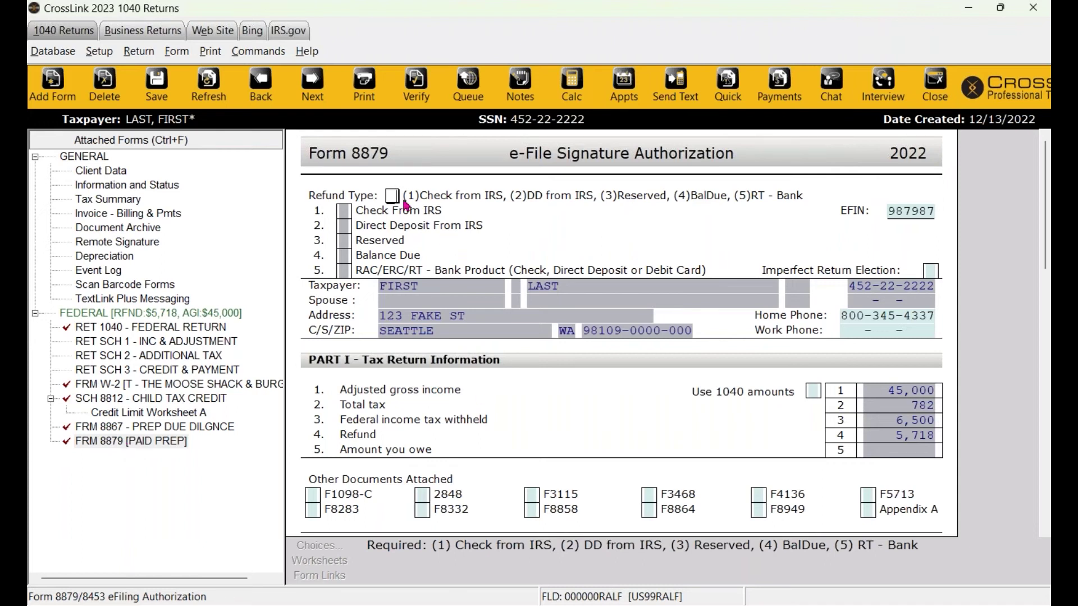
type("1")
double_click(393, 195)
type("2")
type("5")
key("Return")
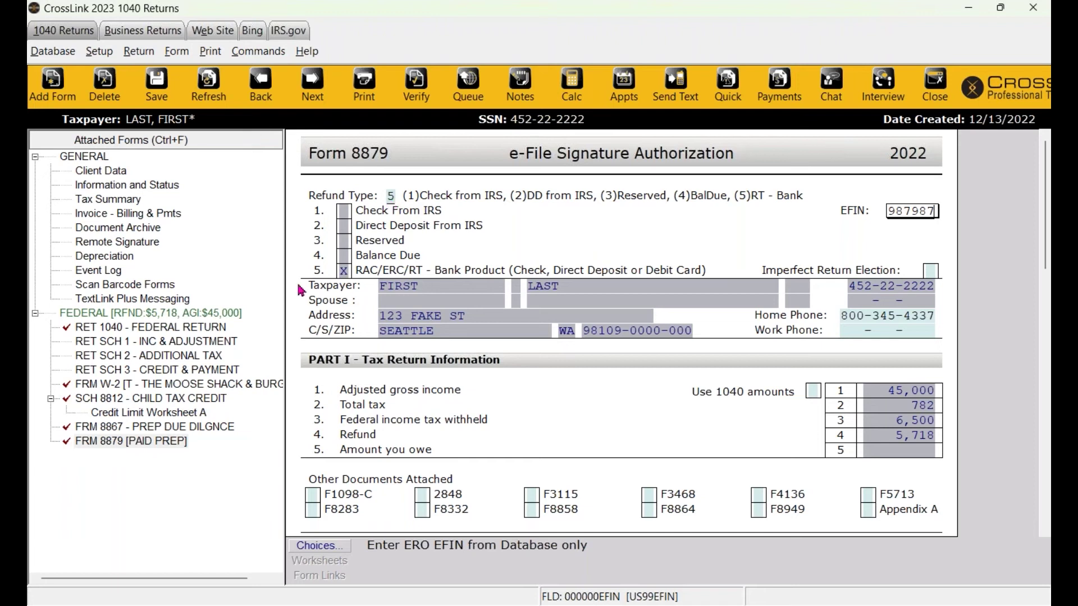
Review the Schedule 2, Schedule 8812, Schedule 3 and federal 1040 entries.
left_click(112, 355)
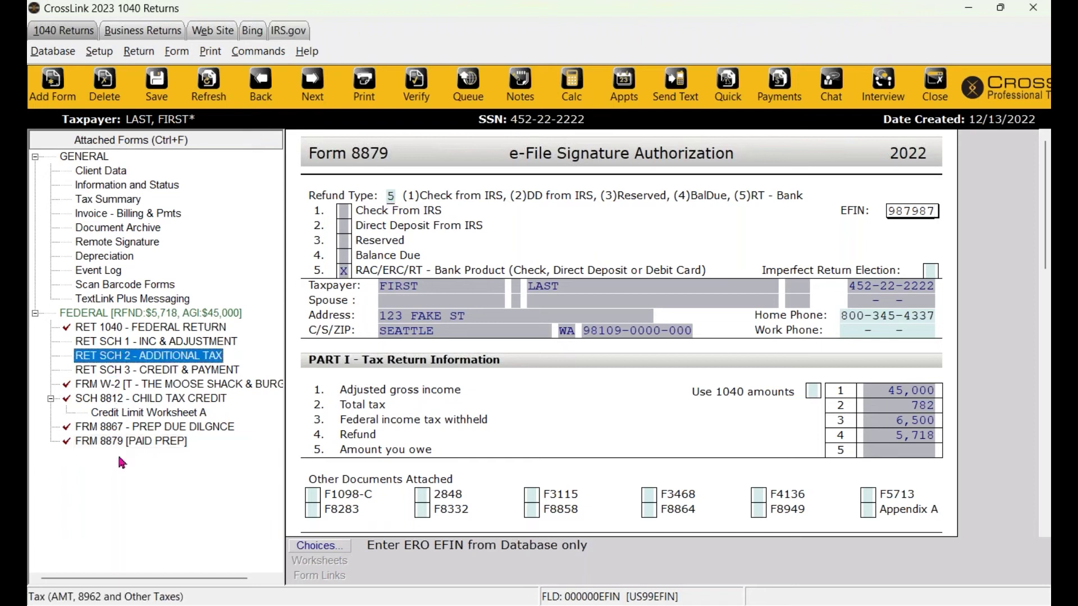
left_click(127, 399)
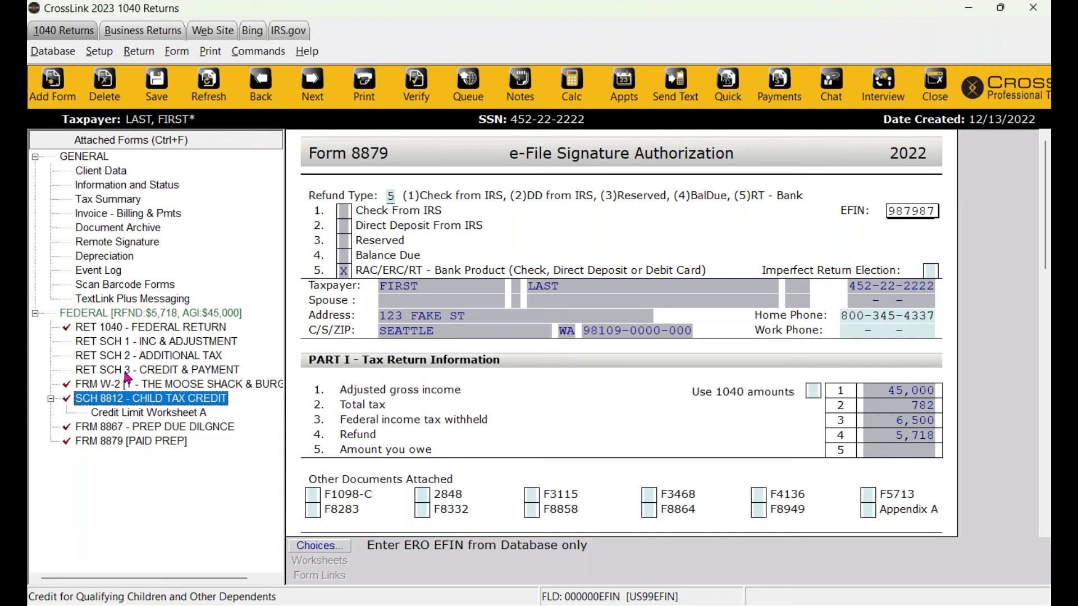
left_click(127, 373)
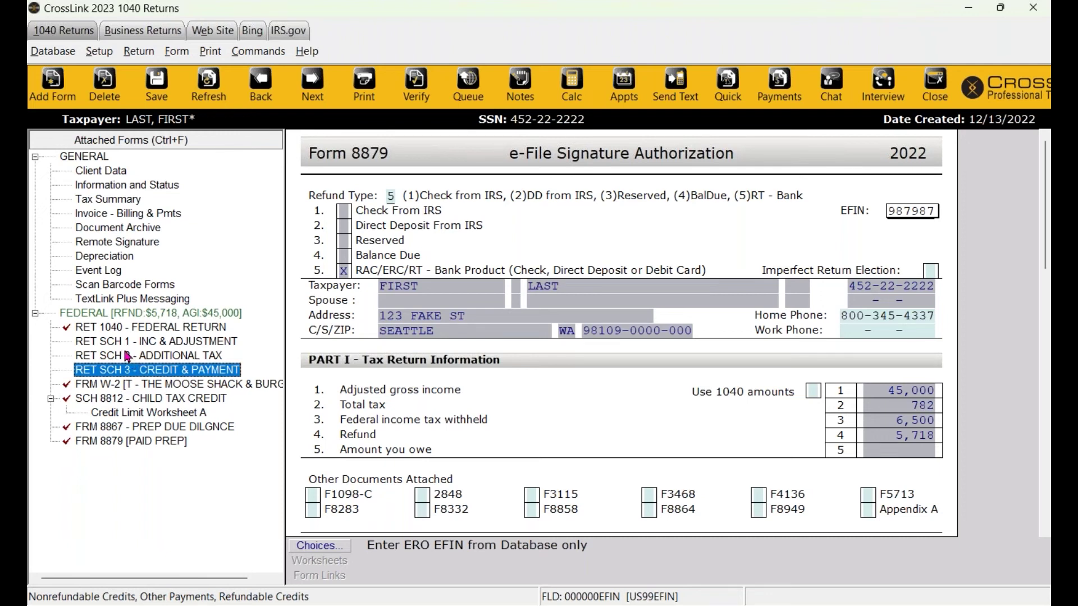
left_click(129, 328)
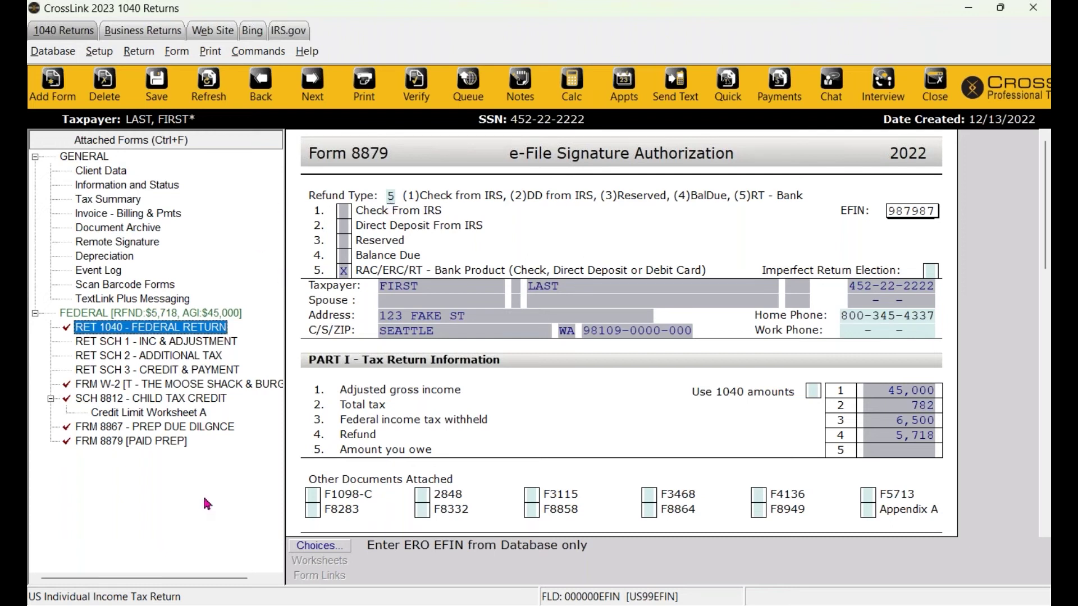
Return to the refund type field and refresh the return's calculations.
left_click(394, 194)
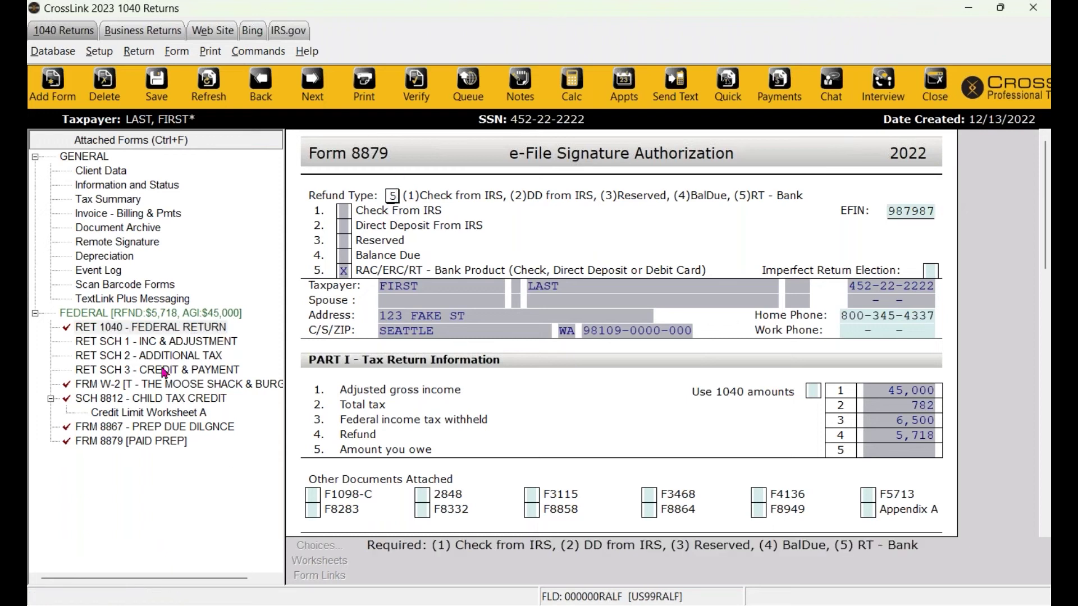
left_click(170, 370)
left_click(207, 99)
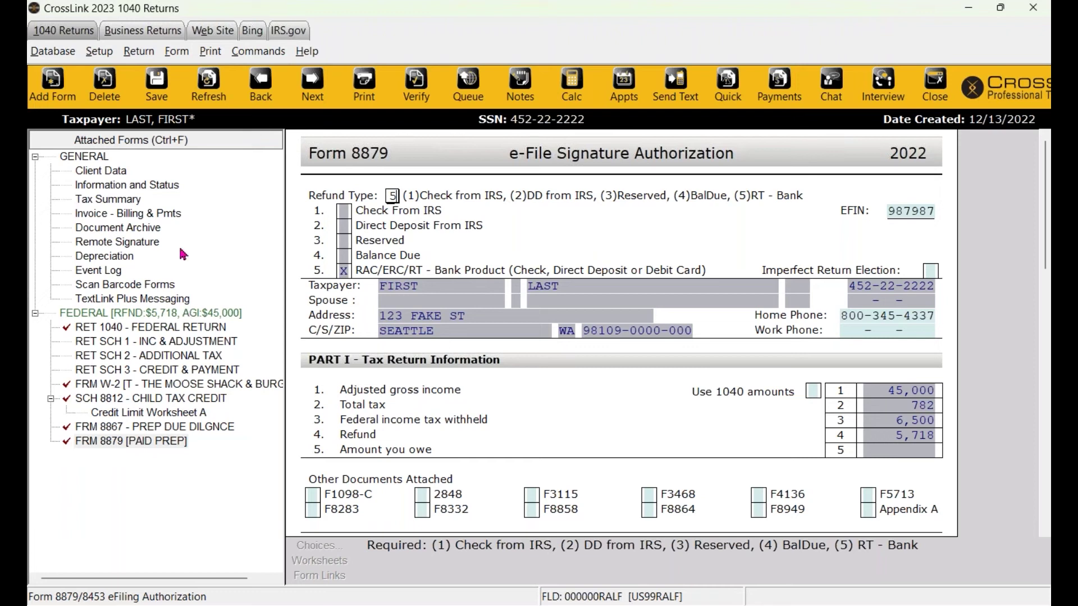
left_click(53, 51)
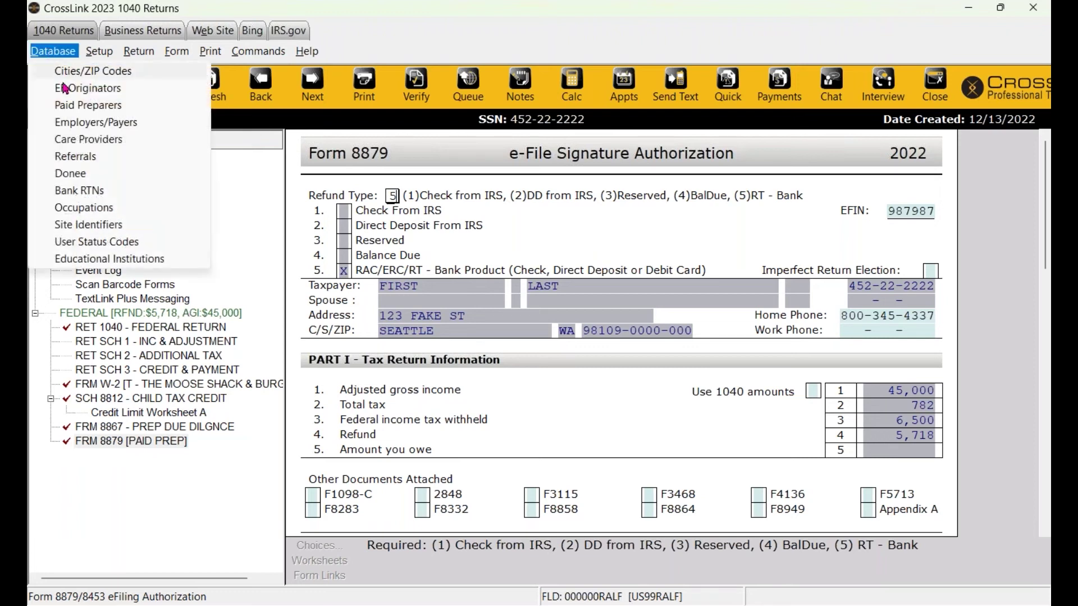
left_click(106, 91)
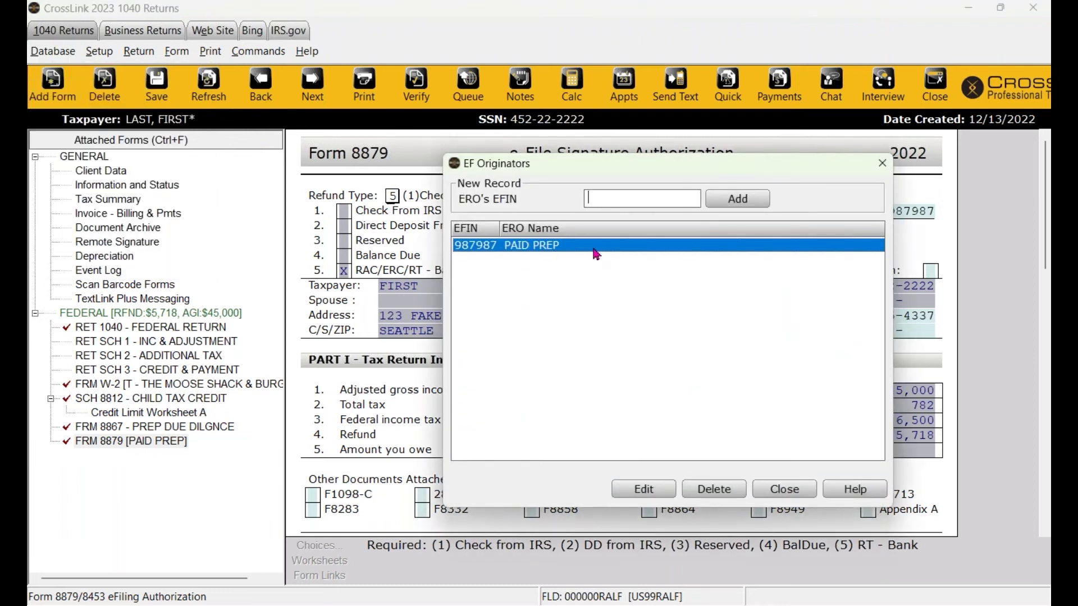
double_click(499, 252)
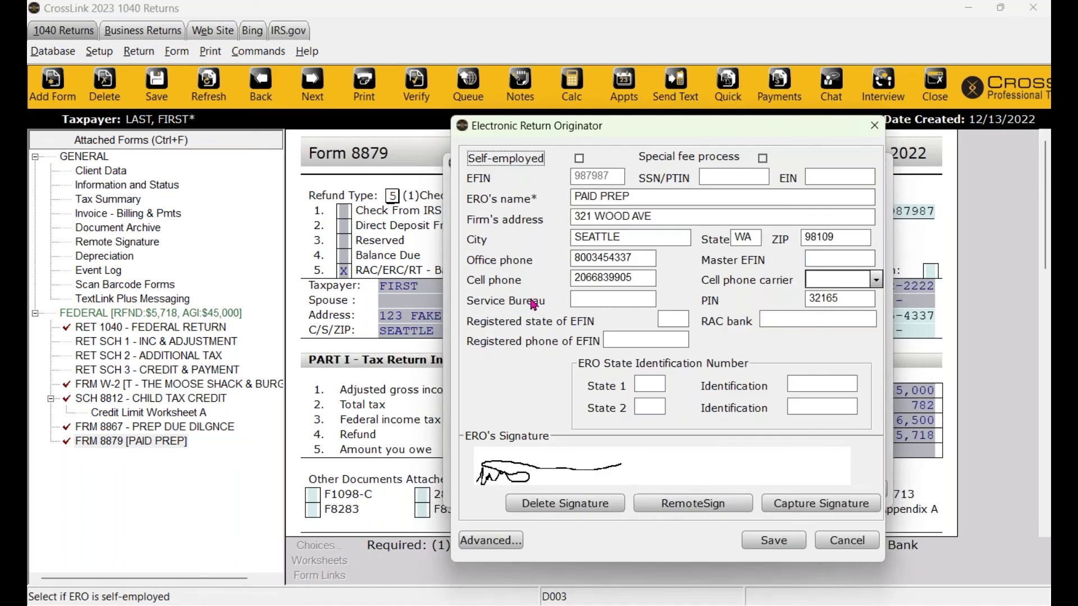
left_click(782, 321)
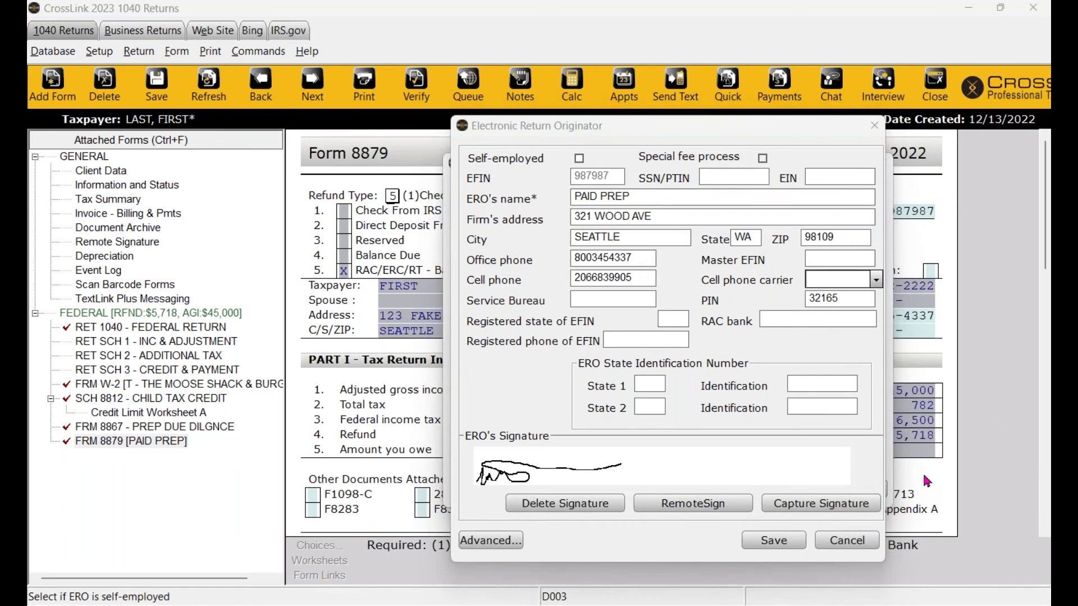
left_click(775, 320)
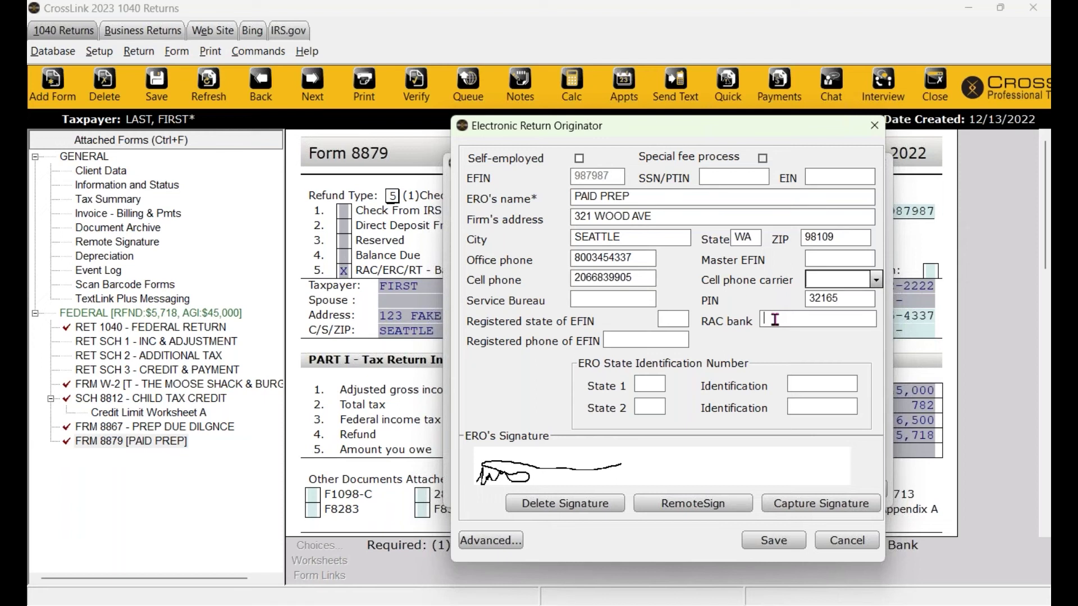
left_click(852, 542)
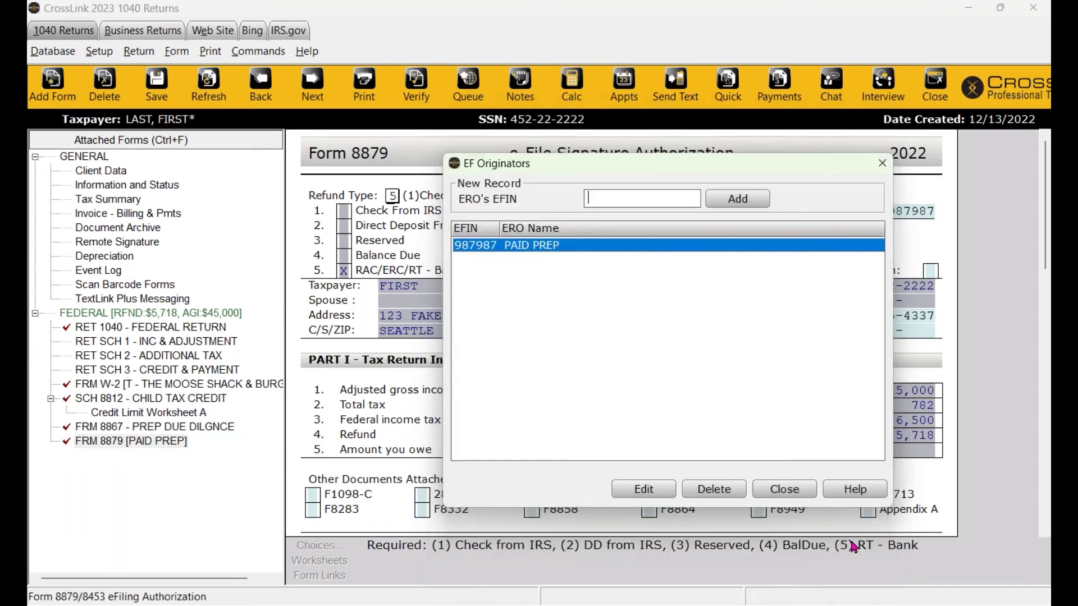
left_click(800, 487)
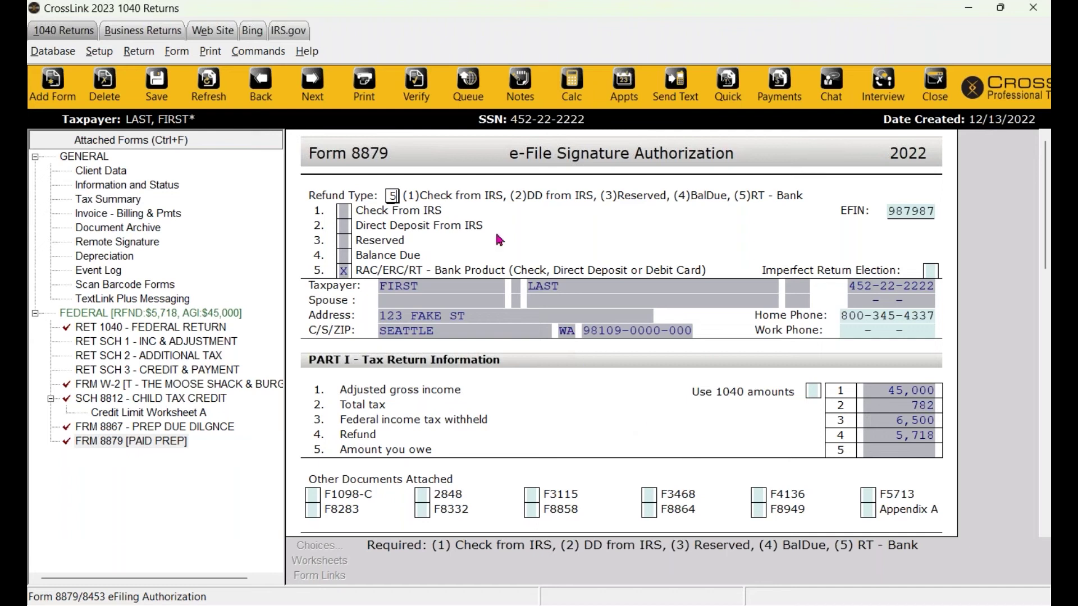
Change the Form 8879 refund type from 5 to 1 and confirm removing the bank application.
left_click(392, 195)
type("1")
key("Tab")
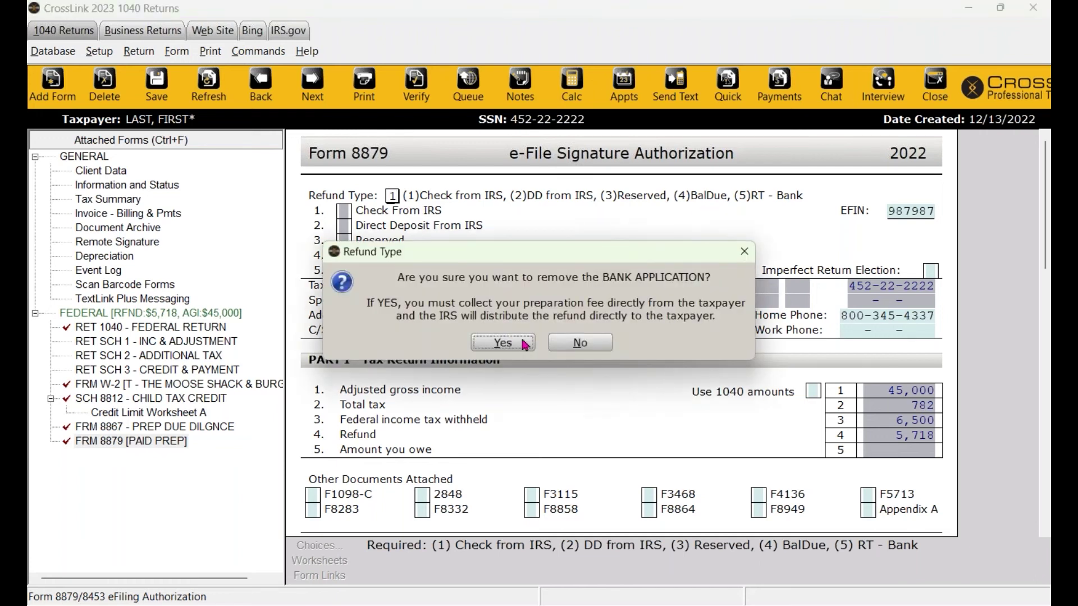
left_click(503, 343)
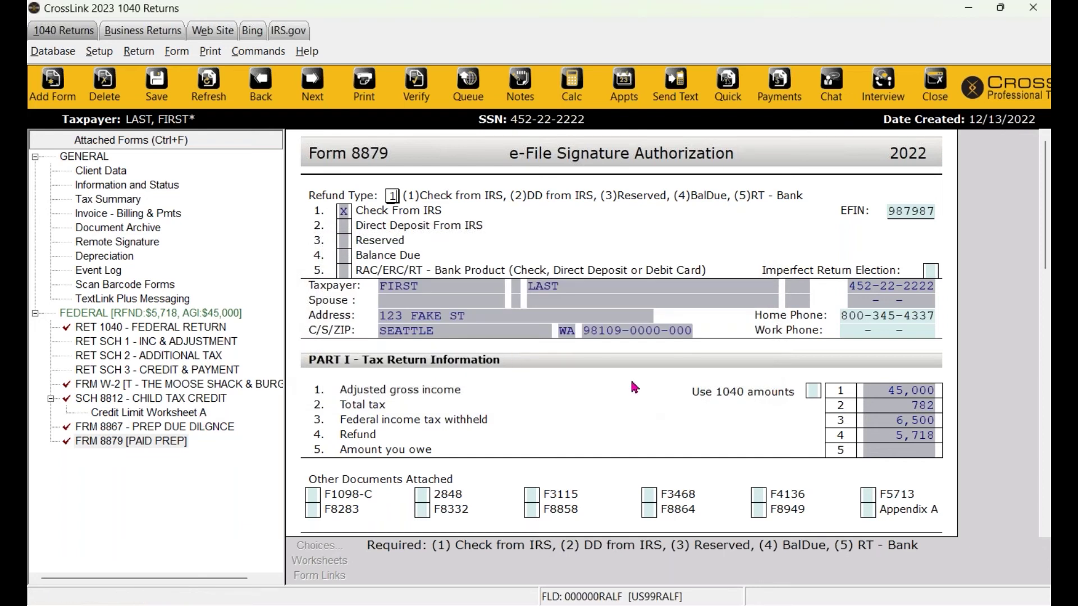
left_click(162, 218)
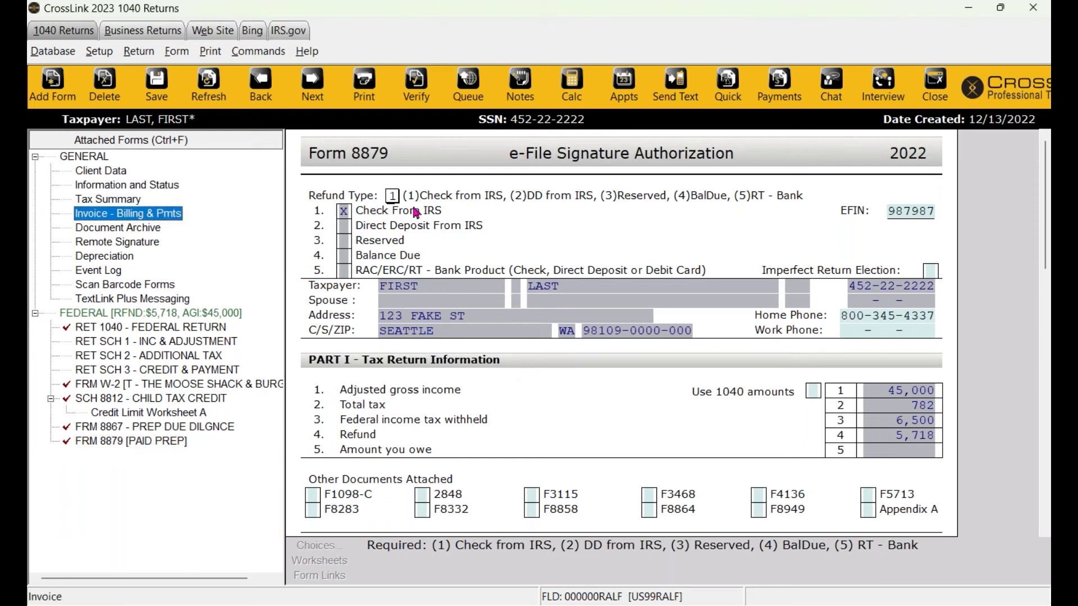
Open Invoice - Billing & Pmts and scroll through its 4.00 technology fee and total.
double_click(154, 218)
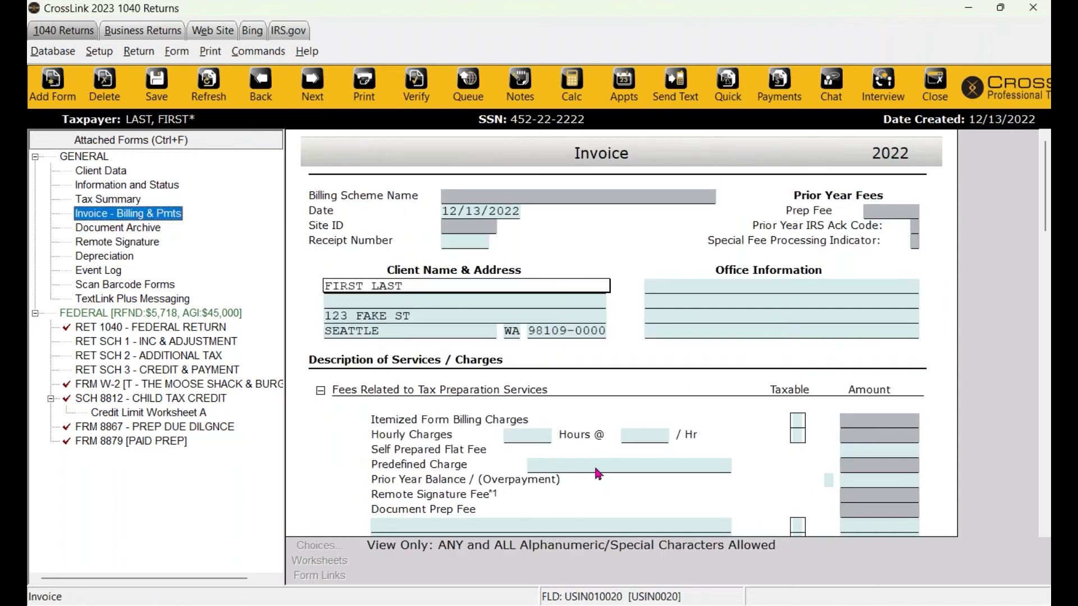
scroll(598, 474, "down", 5)
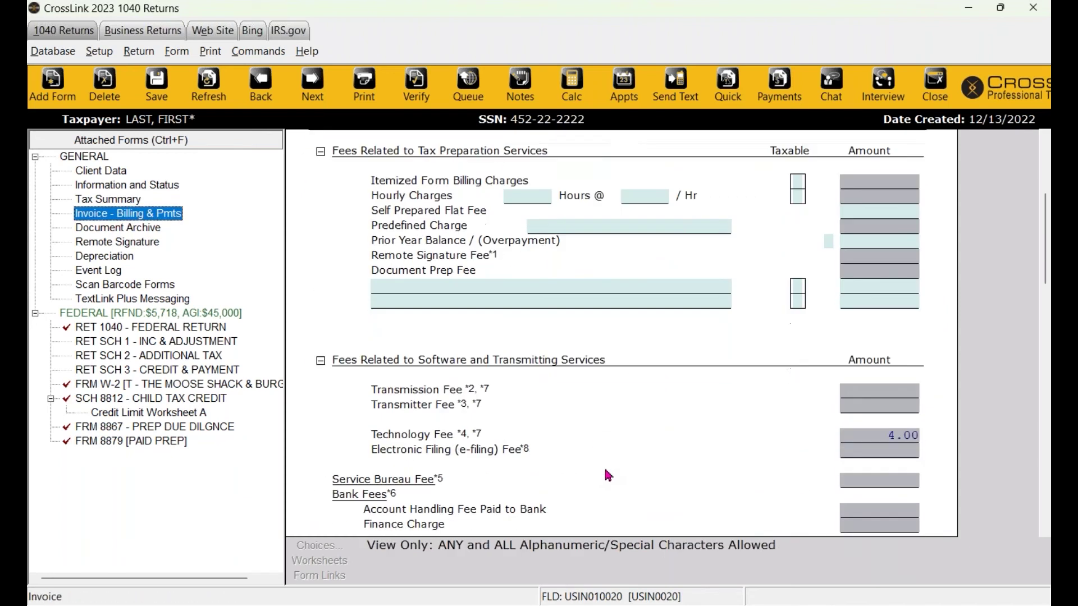
scroll(785, 394, "down", 13)
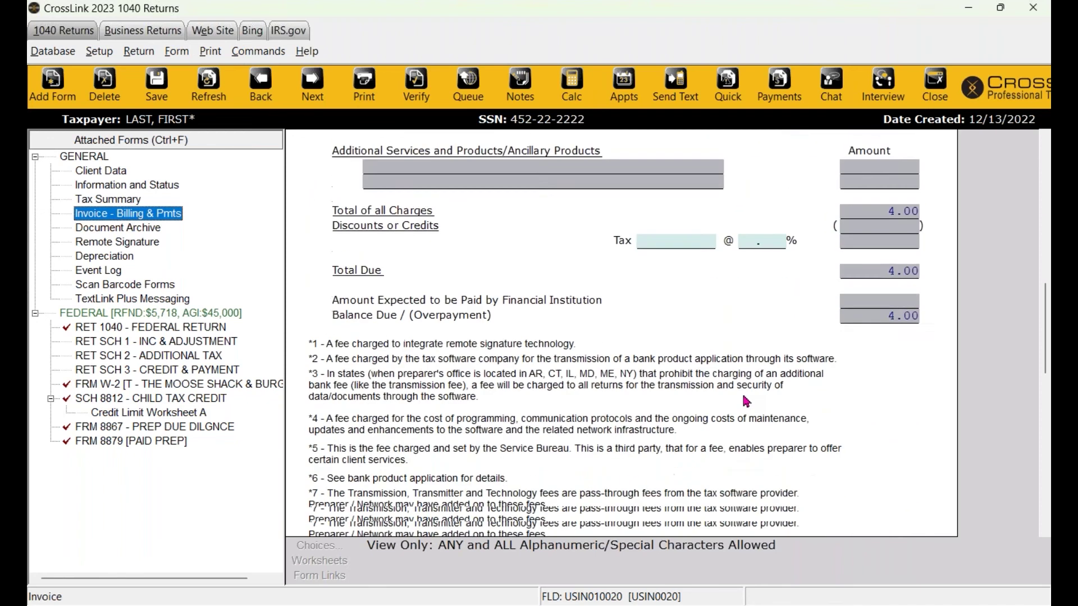
scroll(754, 408, "down", 2)
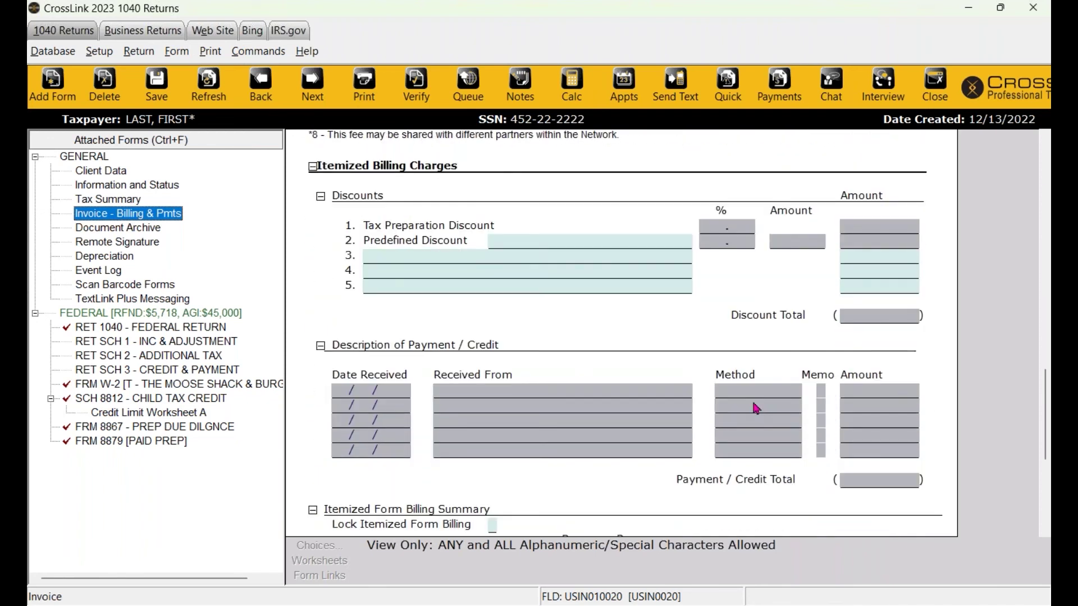
scroll(756, 408, "up", 13)
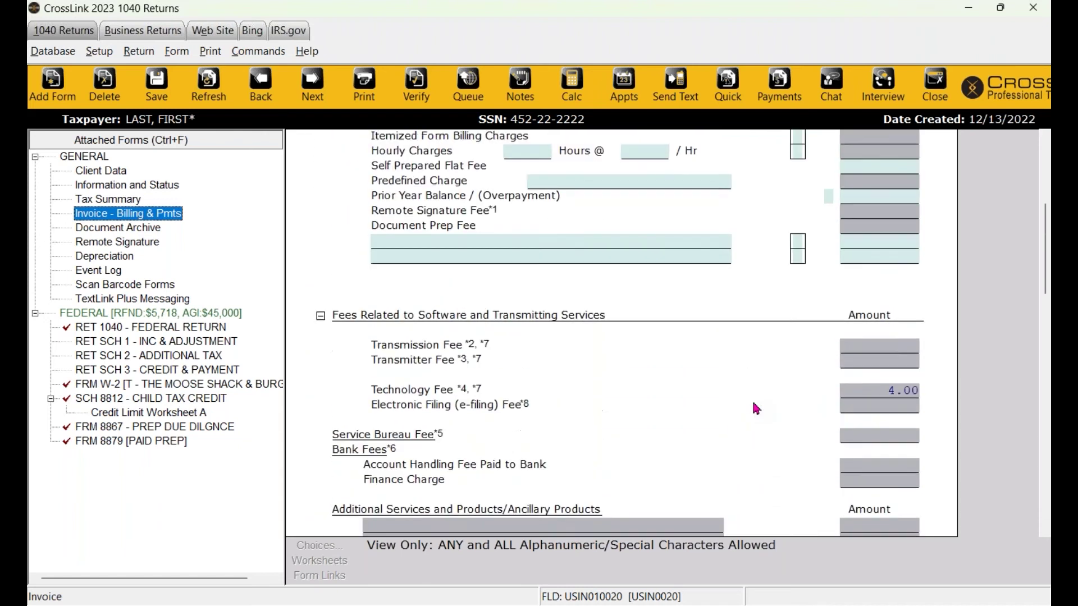
scroll(756, 408, "up", 6)
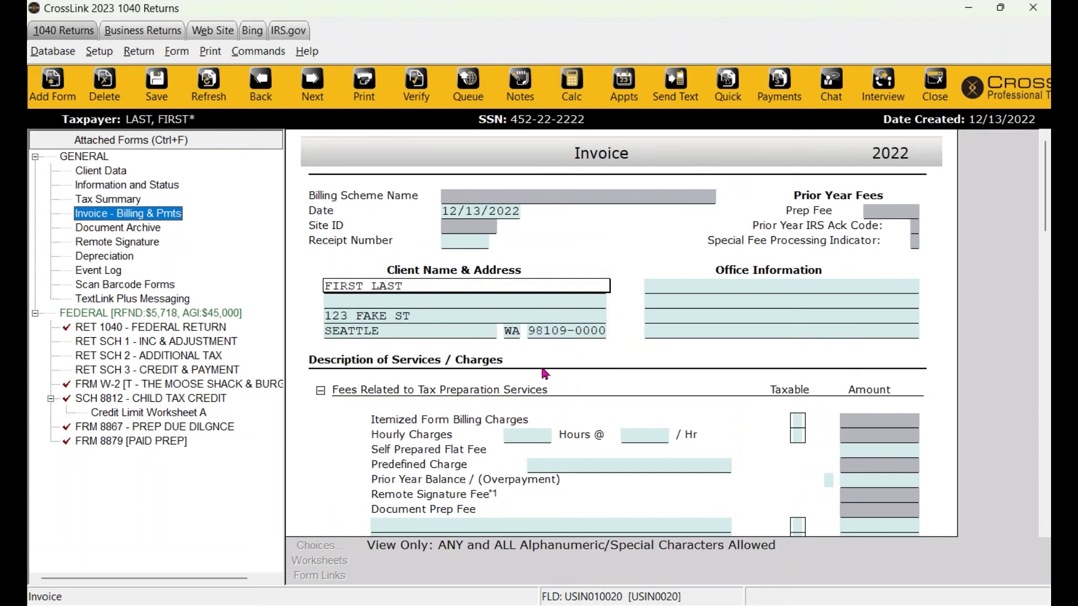
Set the 1040 billing scheme to Default in the General application settings.
left_click(99, 51)
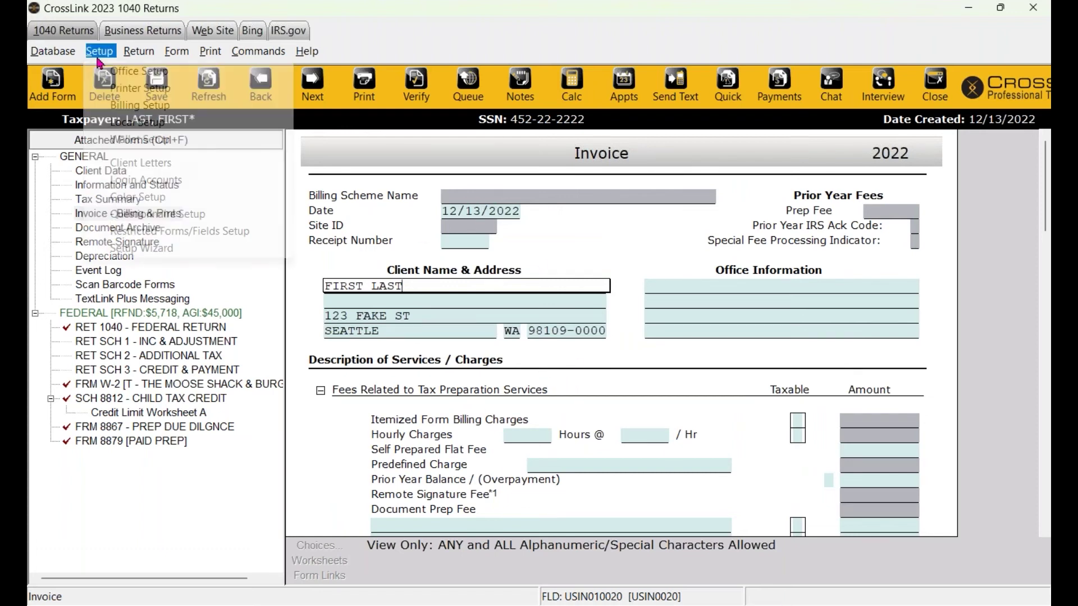
left_click(118, 74)
left_click(687, 122)
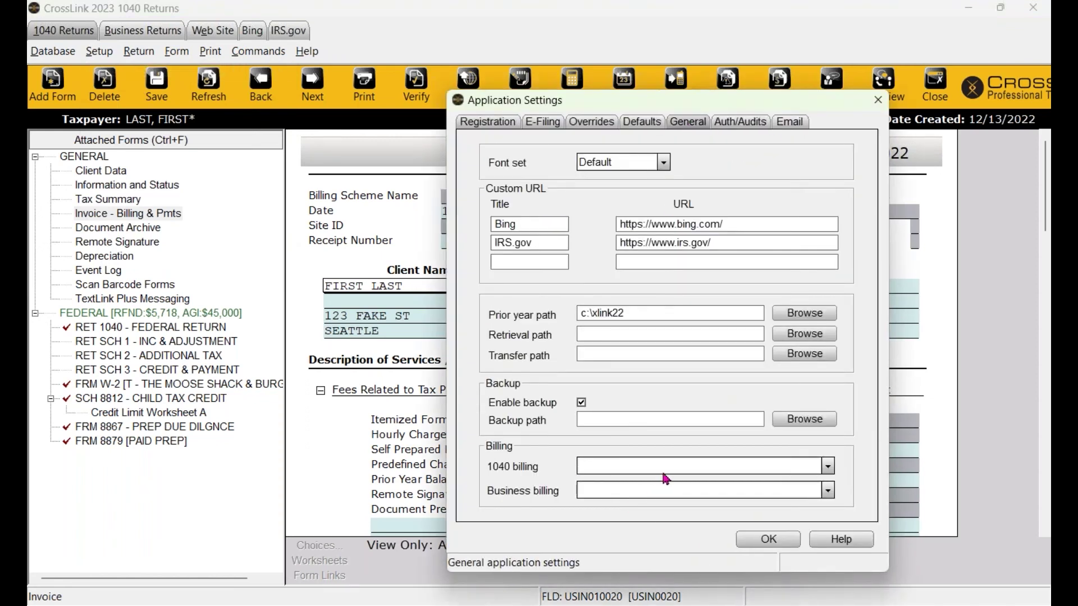
left_click(663, 470)
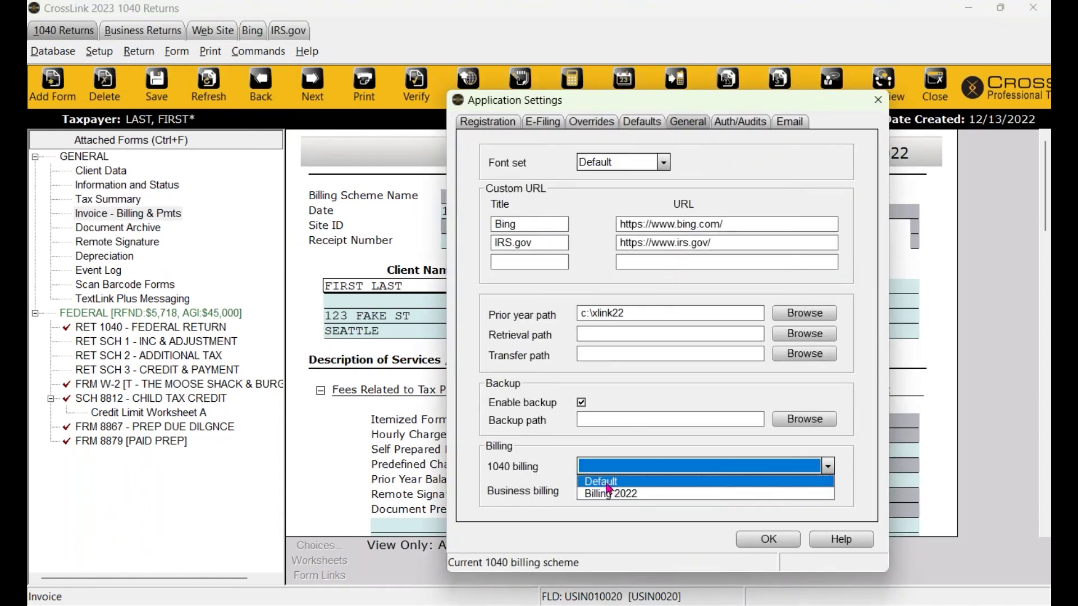
left_click(594, 485)
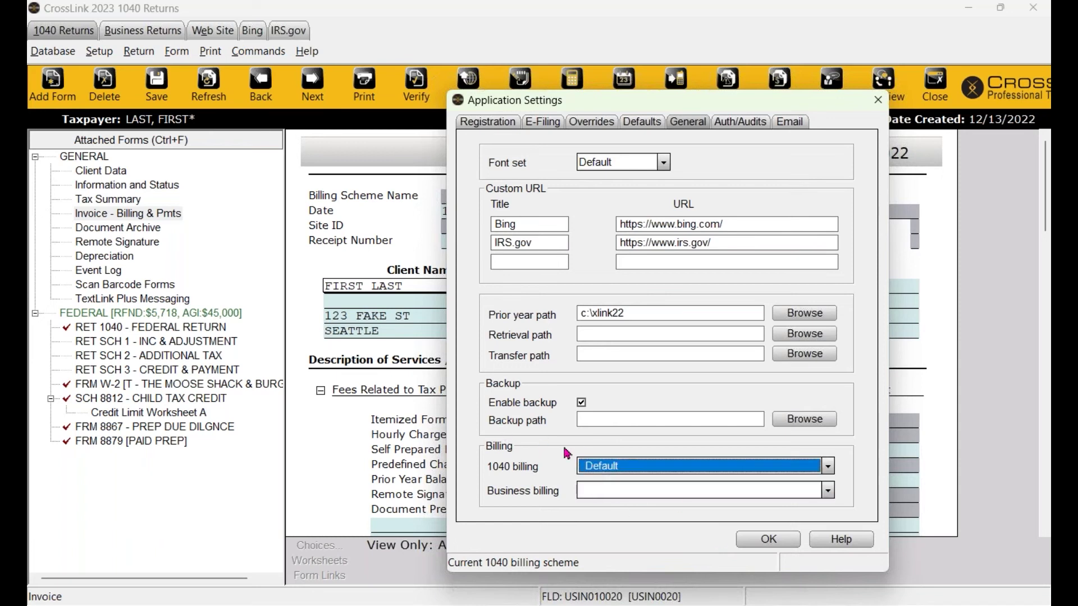
left_click(764, 540)
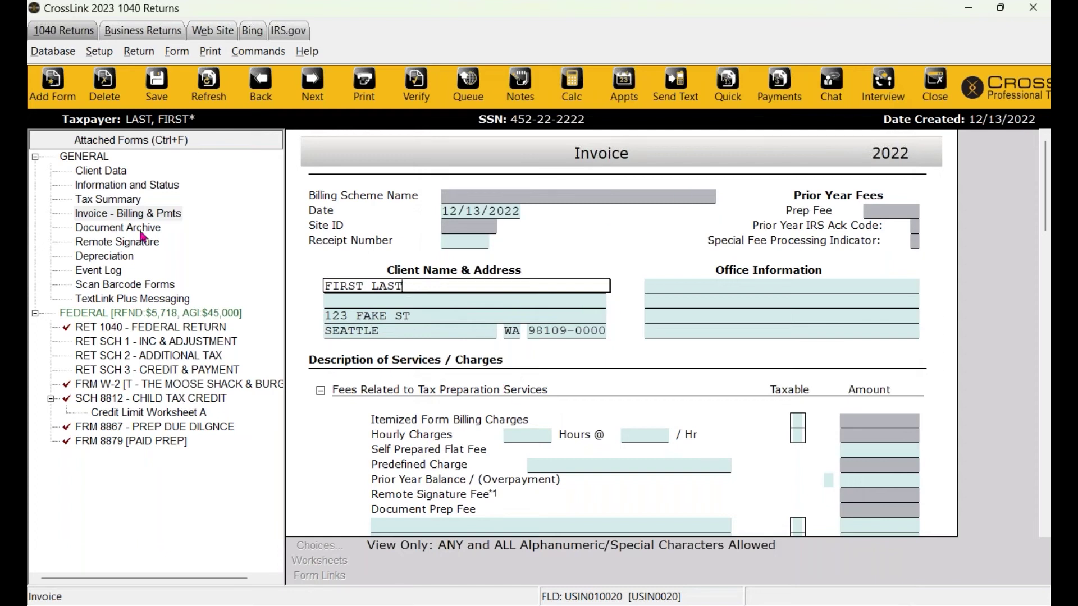
Scroll through the invoice's office information section.
left_click(684, 302)
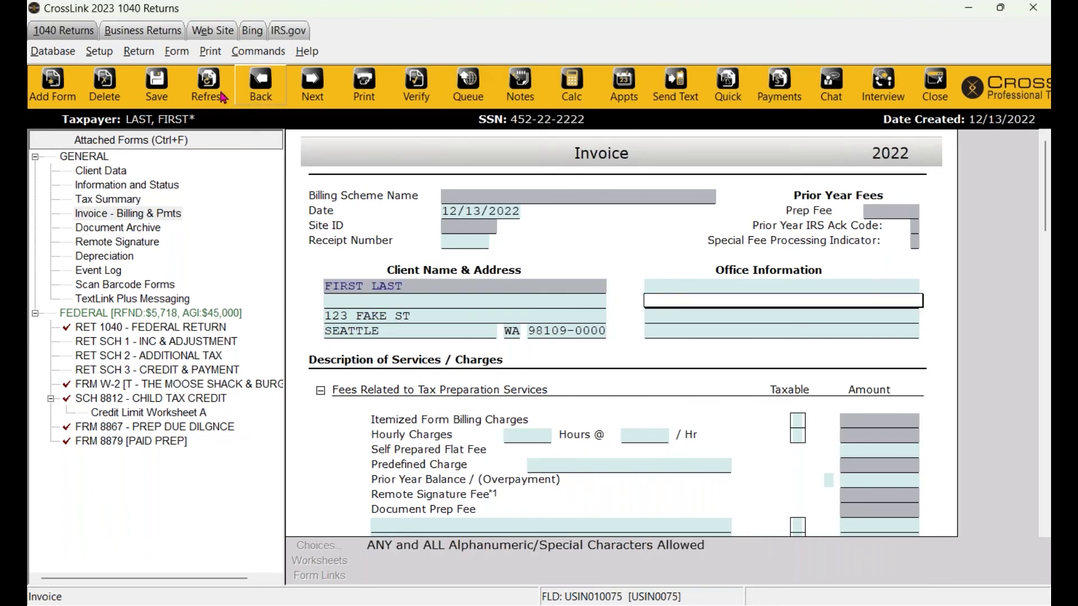
scroll(527, 338, "down", 1)
scroll(527, 338, "down", 4)
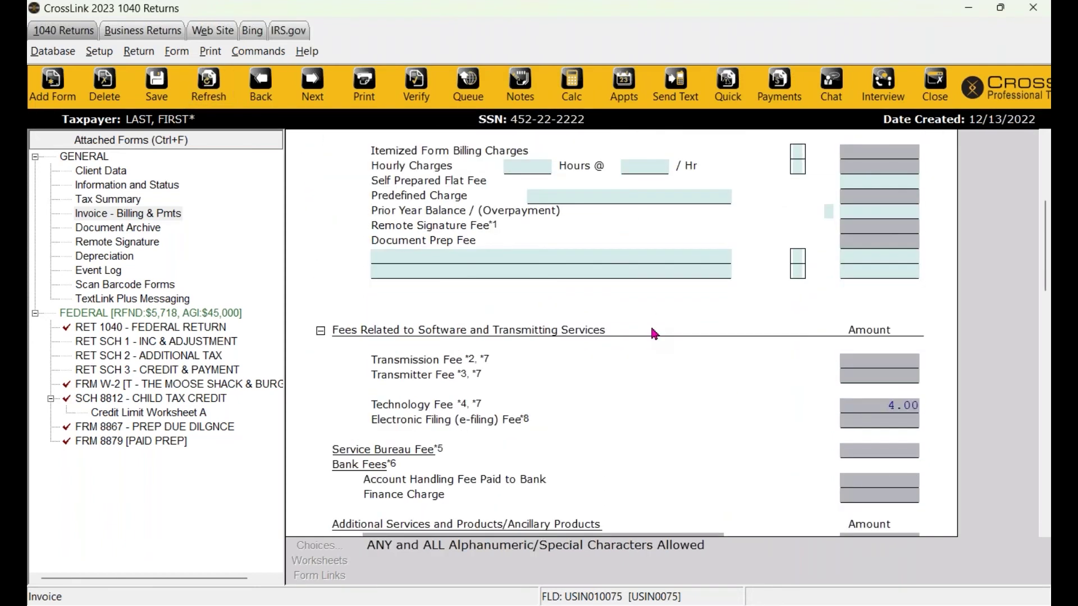
scroll(645, 340, "down", 2)
scroll(632, 344, "up", 7)
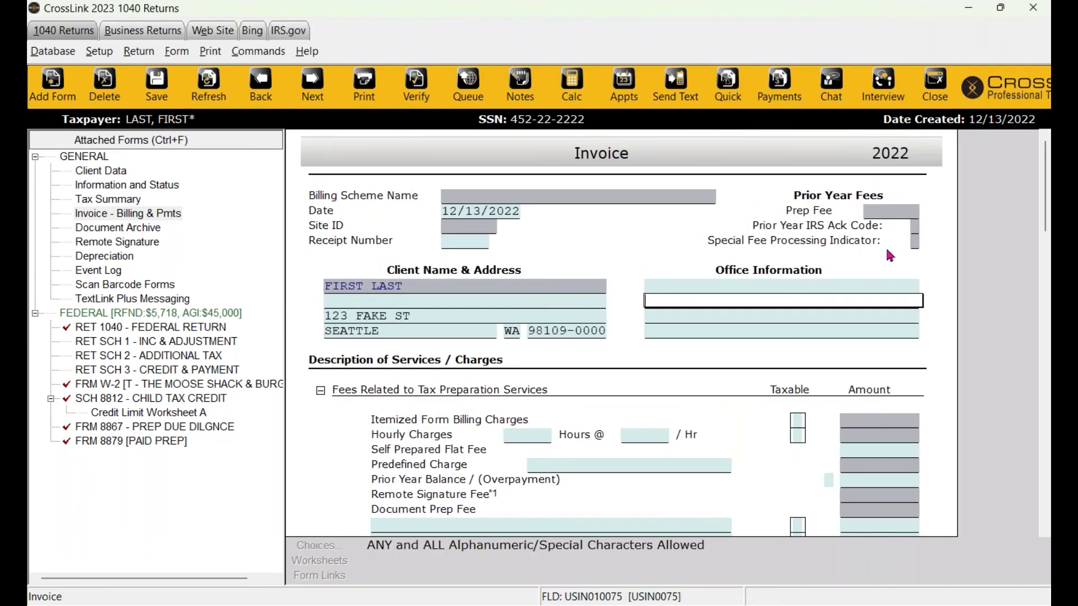
Re-load billing and review the 250.00 itemized charge and 254.00 total due.
left_click(146, 56)
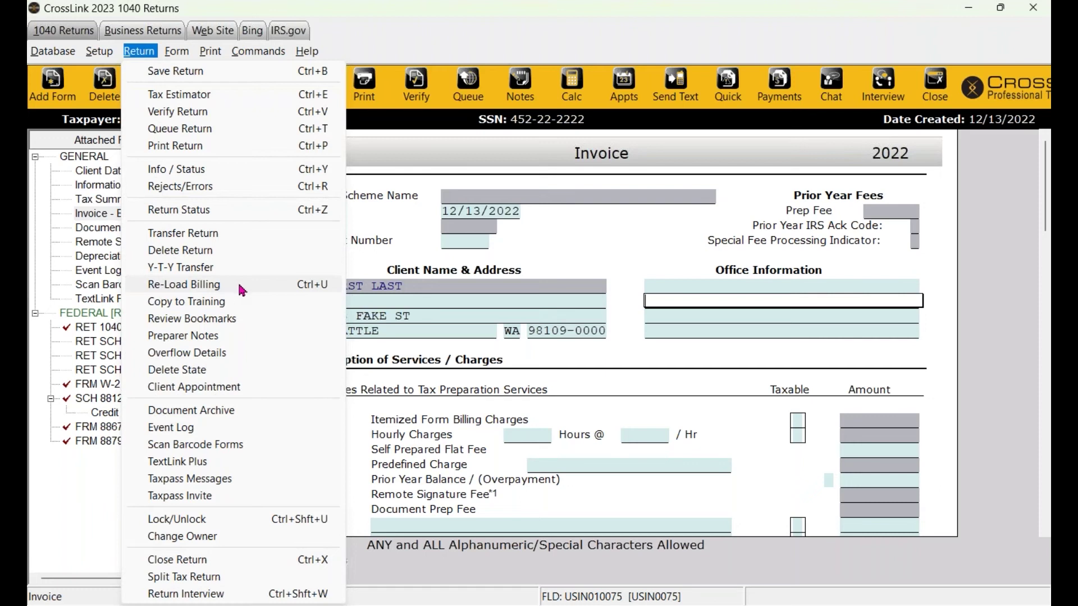
left_click(207, 286)
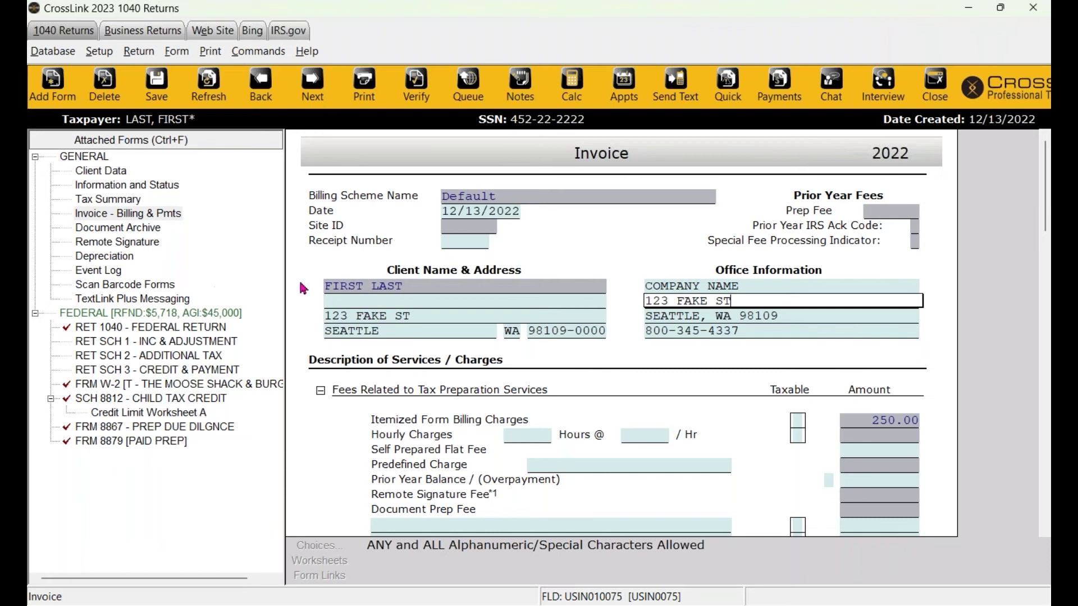
scroll(487, 302, "down", 3)
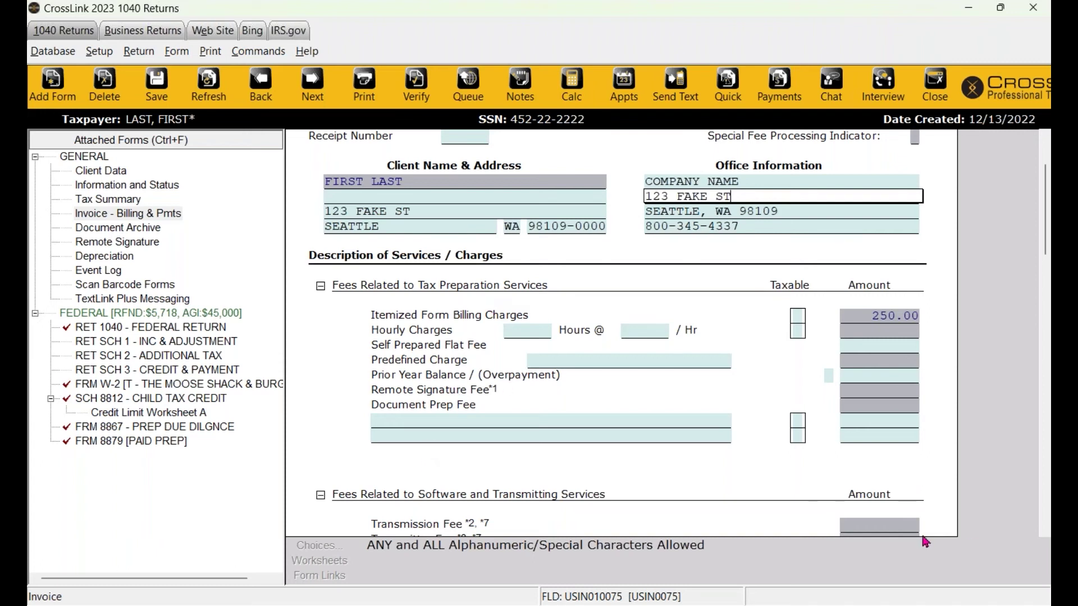
scroll(888, 494, "down", 2)
scroll(889, 405, "up", 1)
left_click(879, 214)
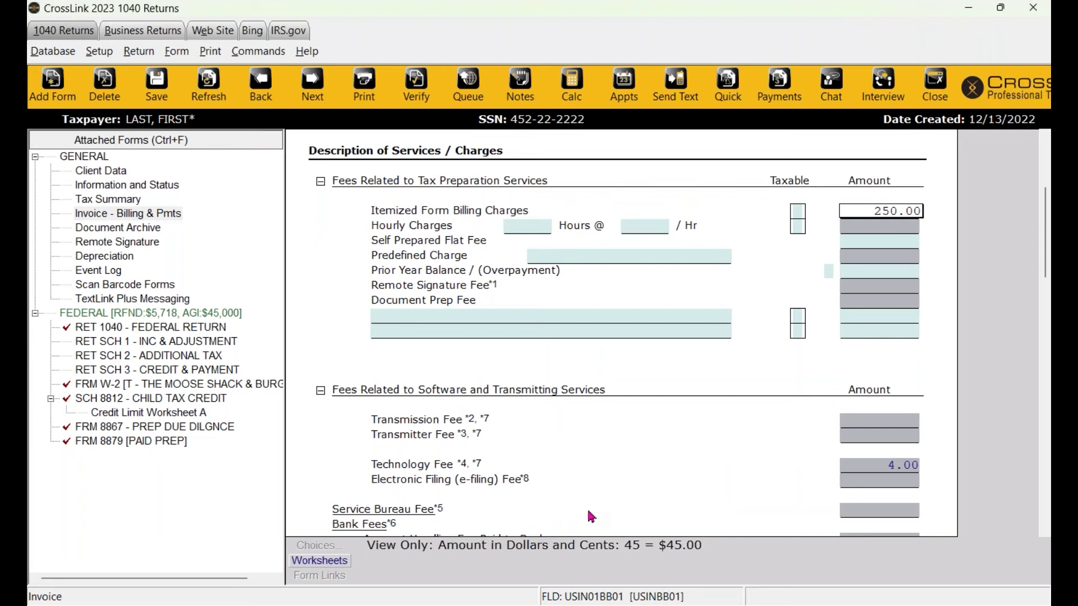
scroll(637, 498, "down", 3)
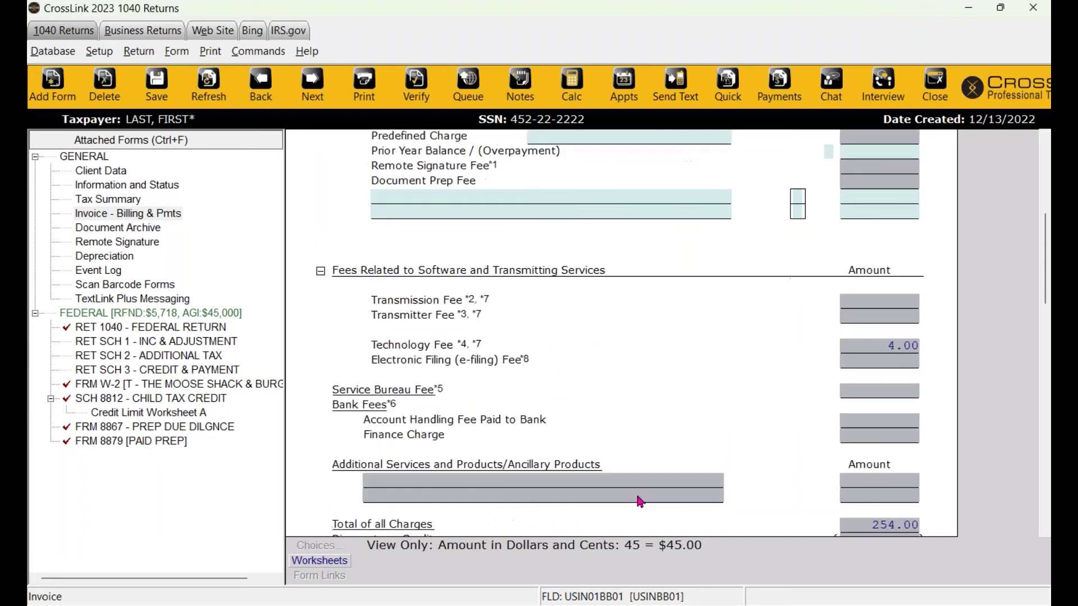
scroll(638, 497, "down", 3)
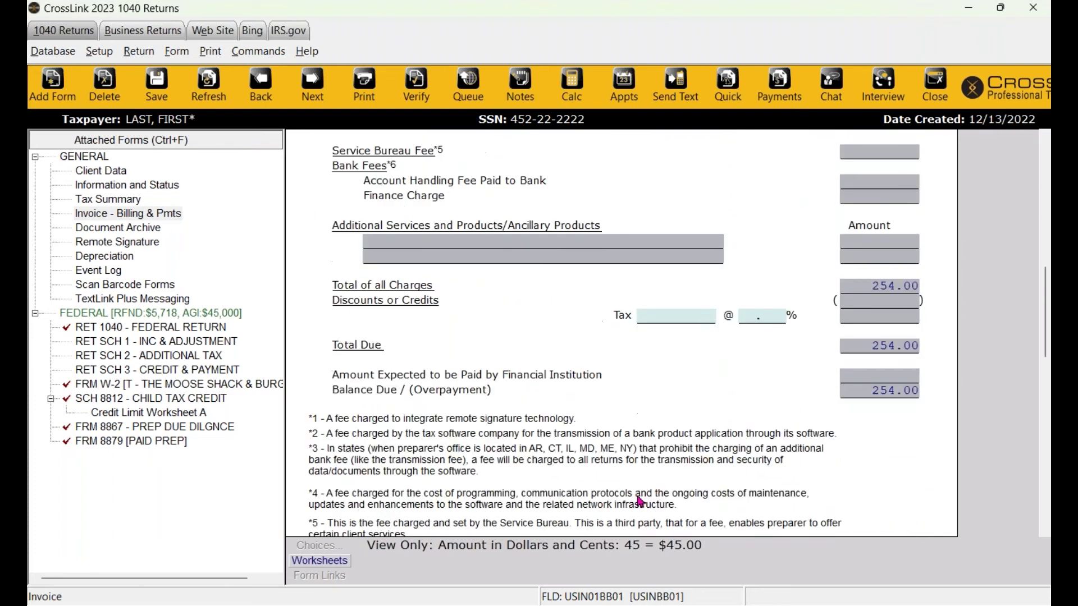
scroll(397, 416, "up", 10)
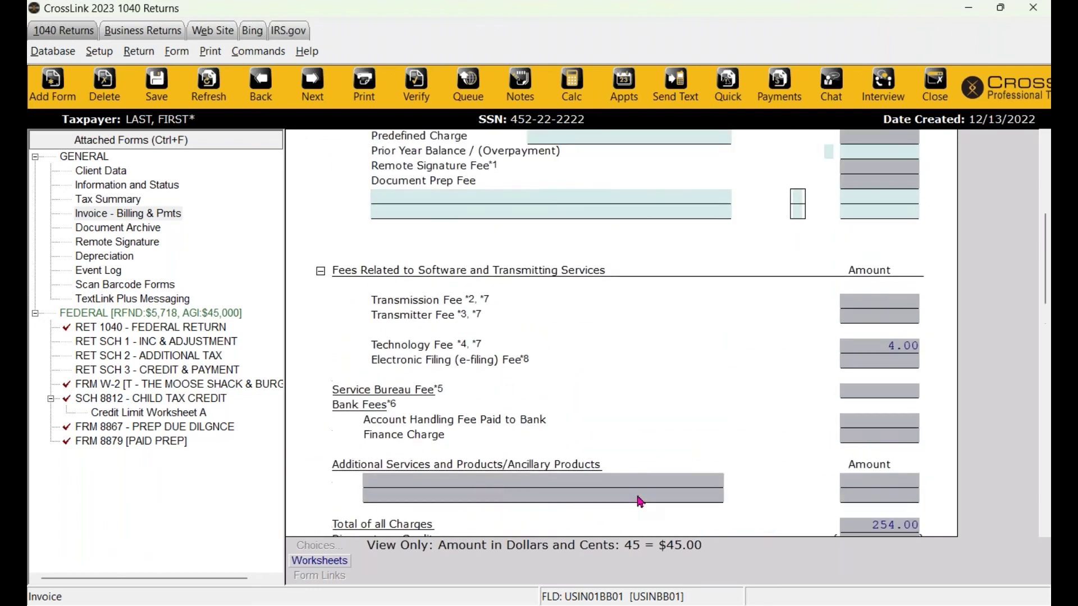
Add a 'tax prep fee' line of 100.00 below Document Prep Fee on the invoice.
left_click(393, 464)
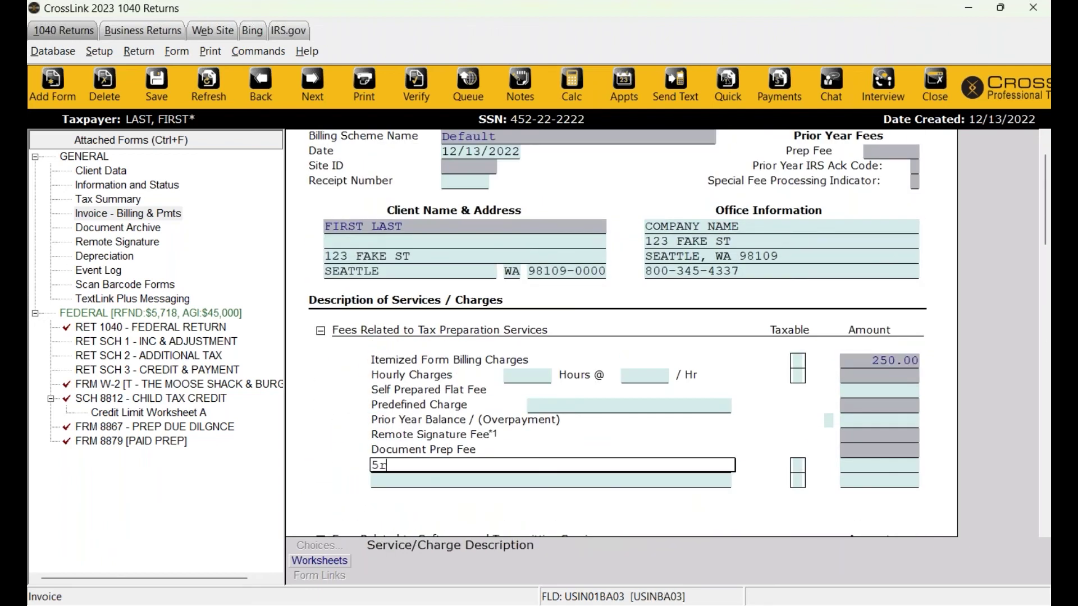
type("tax prep fee")
key("Tab")
key("Tab")
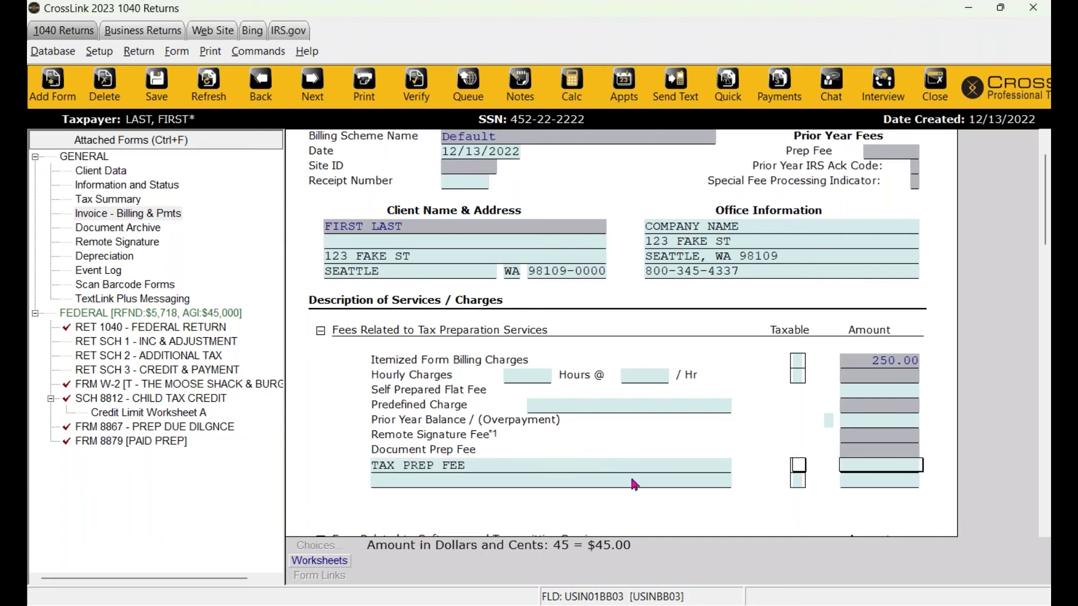
type("100")
key("Tab")
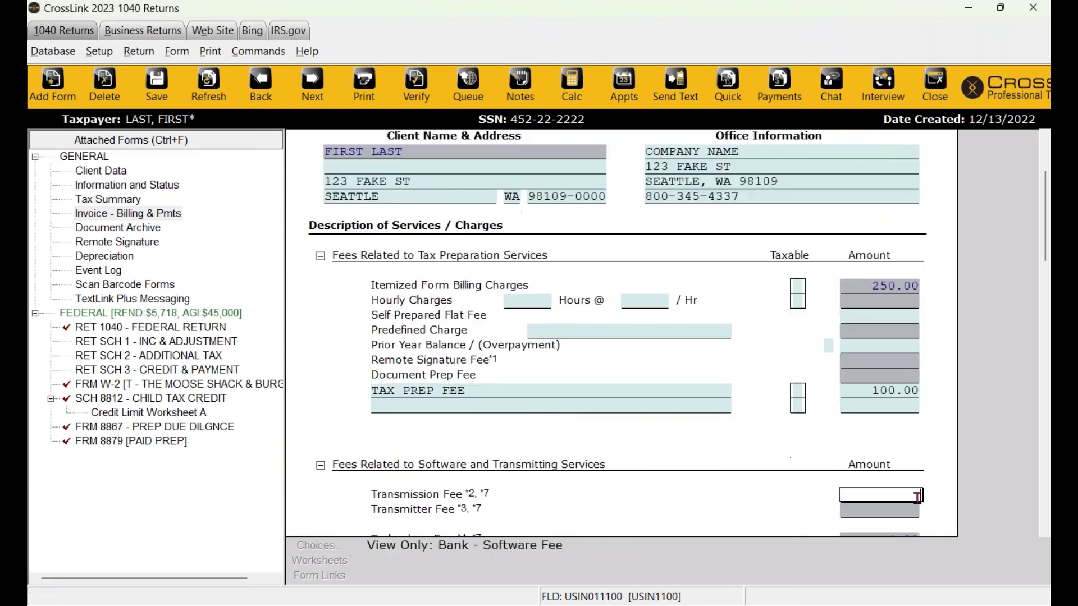
scroll(865, 494, "down", 6)
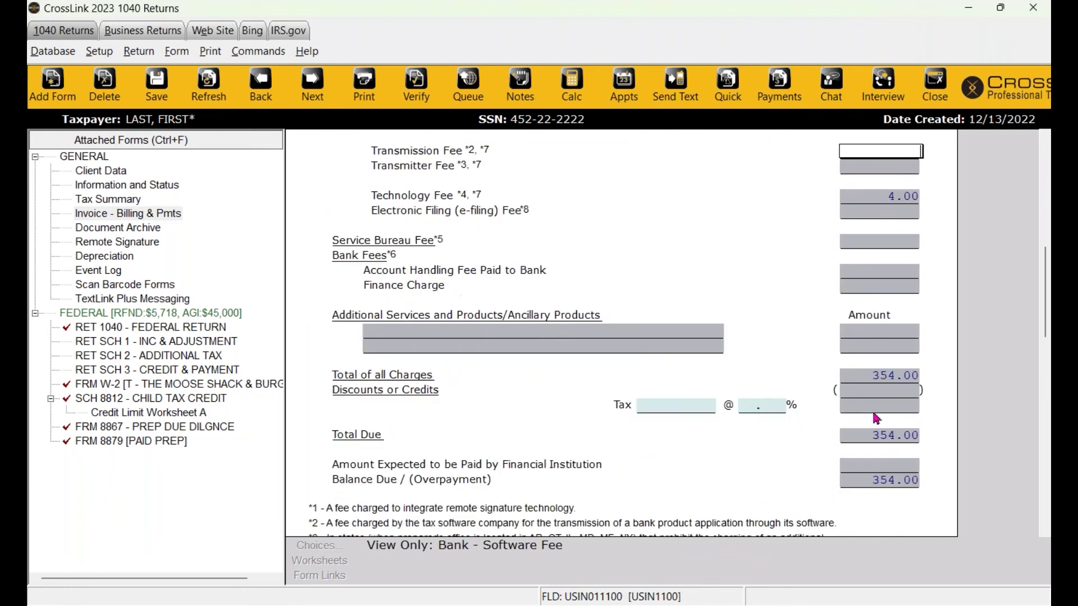
scroll(876, 418, "down", 3)
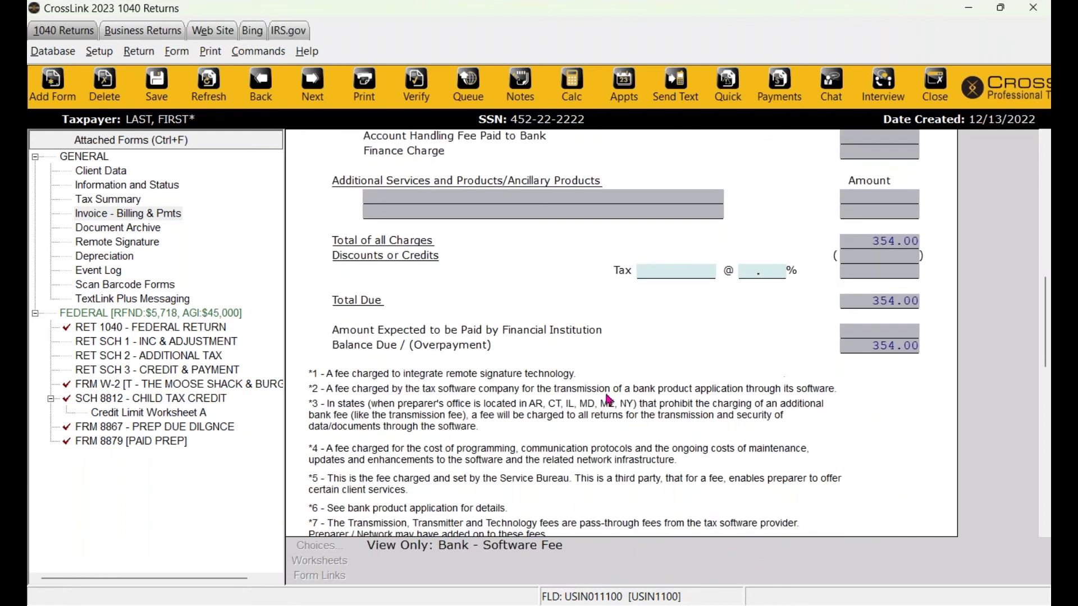
left_click(106, 57)
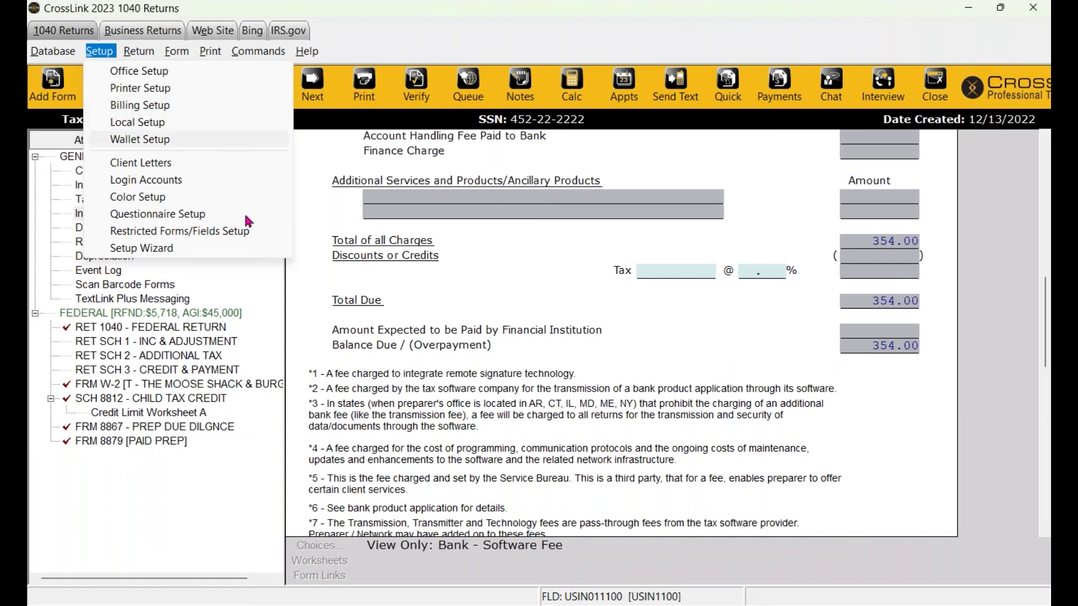
Step through the Invoice, Client Data and Form 8879 pages, then run Verify.
left_click(135, 106)
scroll(669, 393, "up", 10)
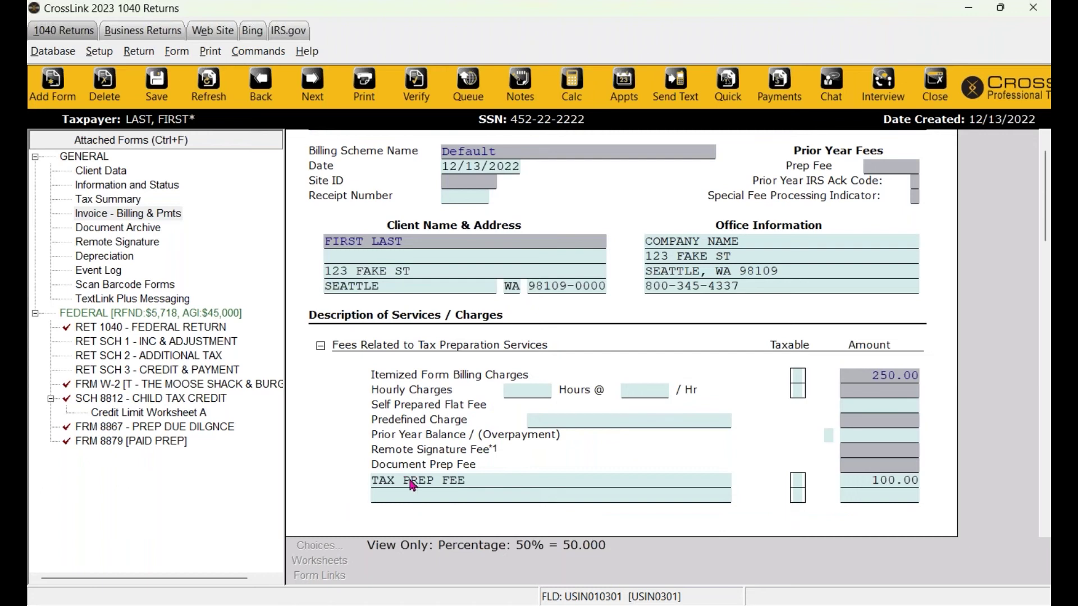
left_click(155, 218)
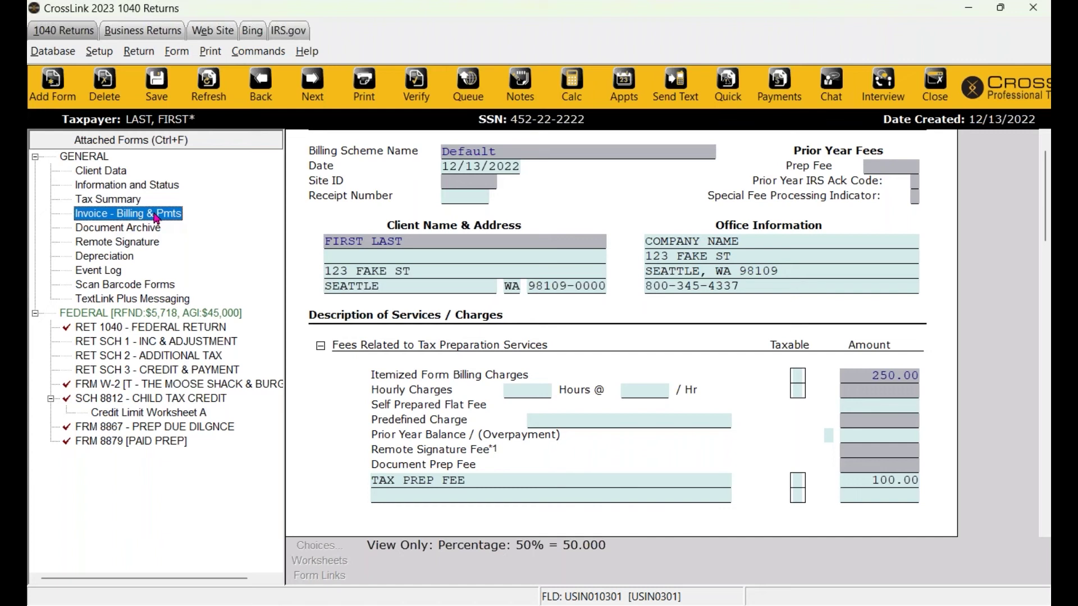
left_click(112, 173)
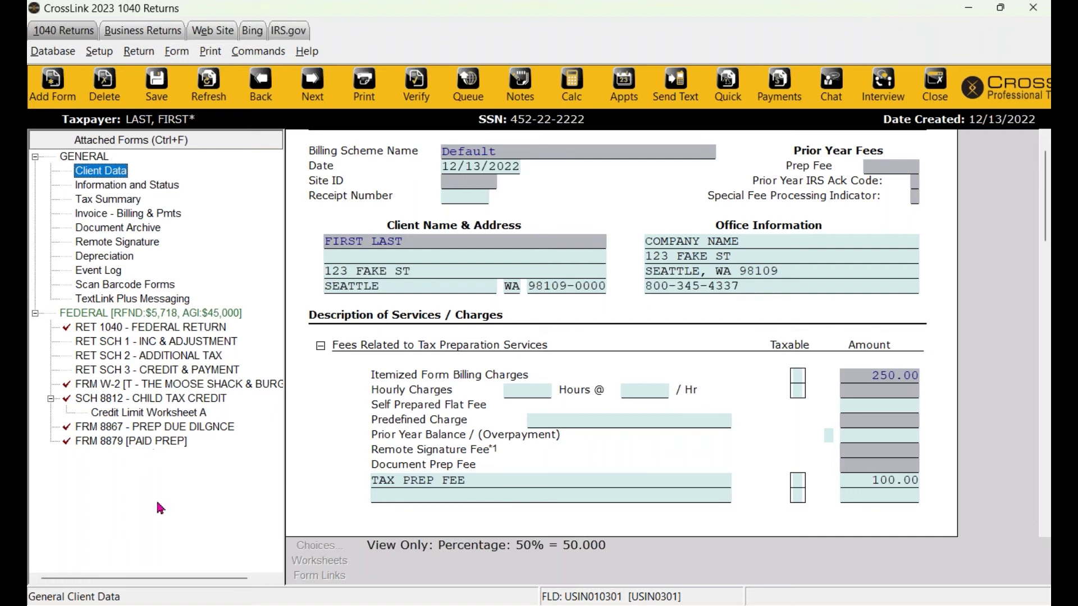
left_click(111, 443)
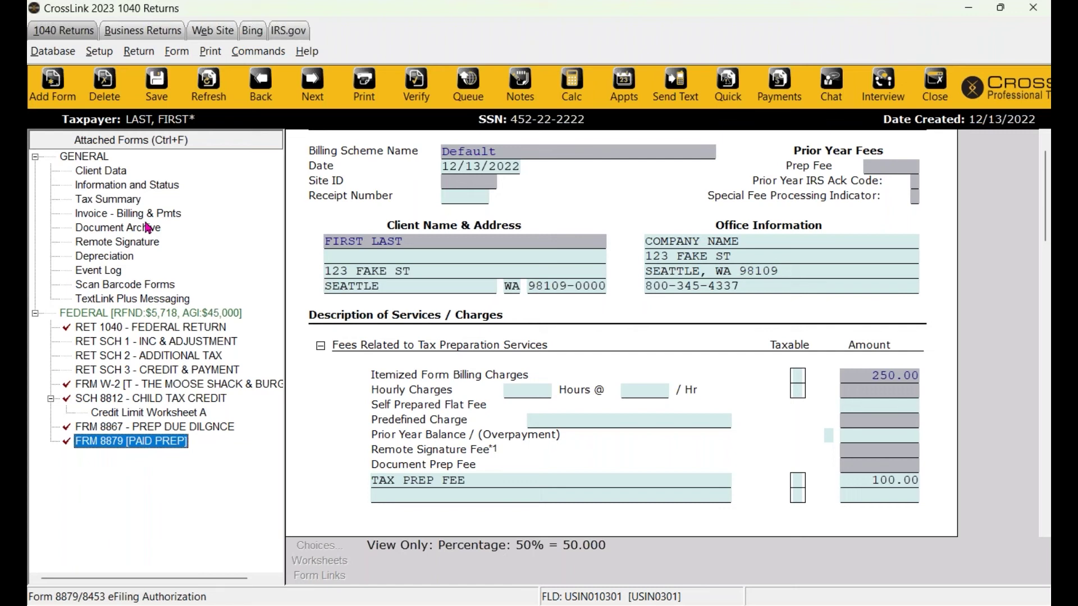
left_click(429, 95)
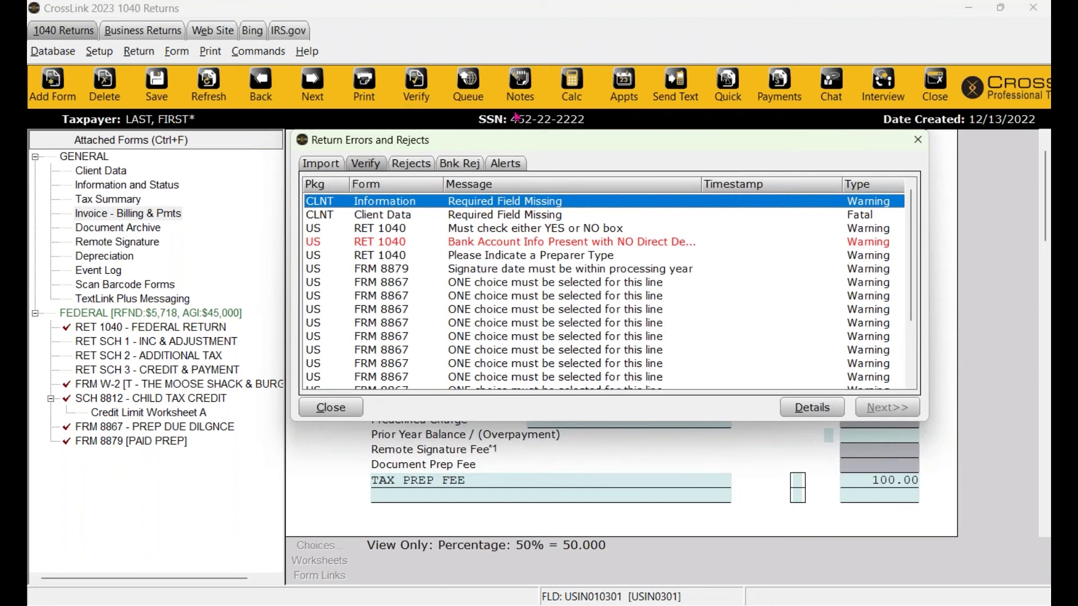
Mark Signed 8879 with X from the Information warning, then re-verify the return.
scroll(529, 336, "down", 3)
scroll(529, 336, "up", 3)
double_click(480, 208)
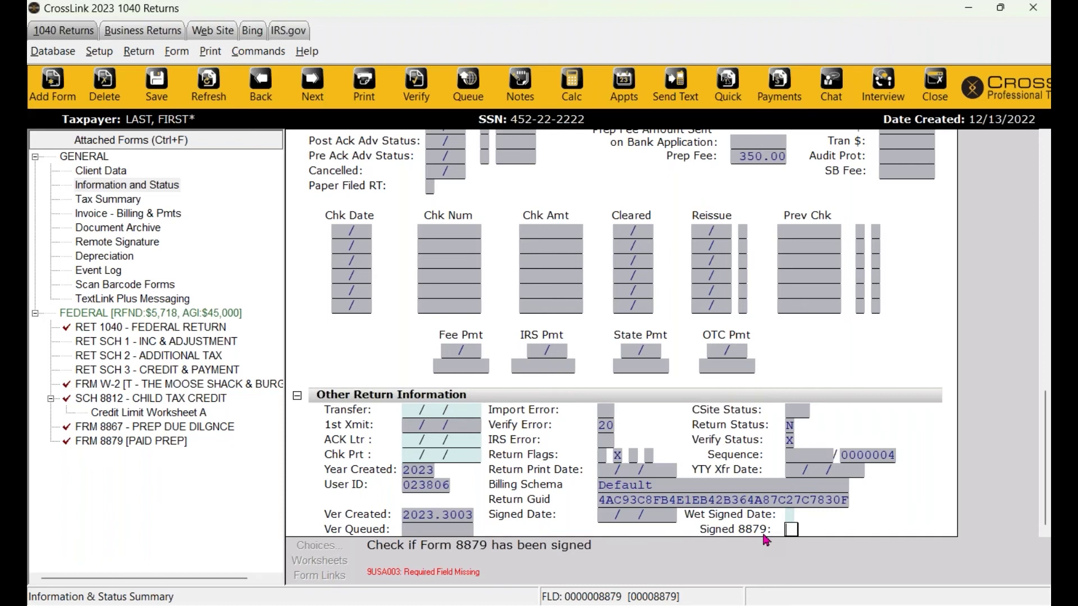
type("X")
left_click(883, 514)
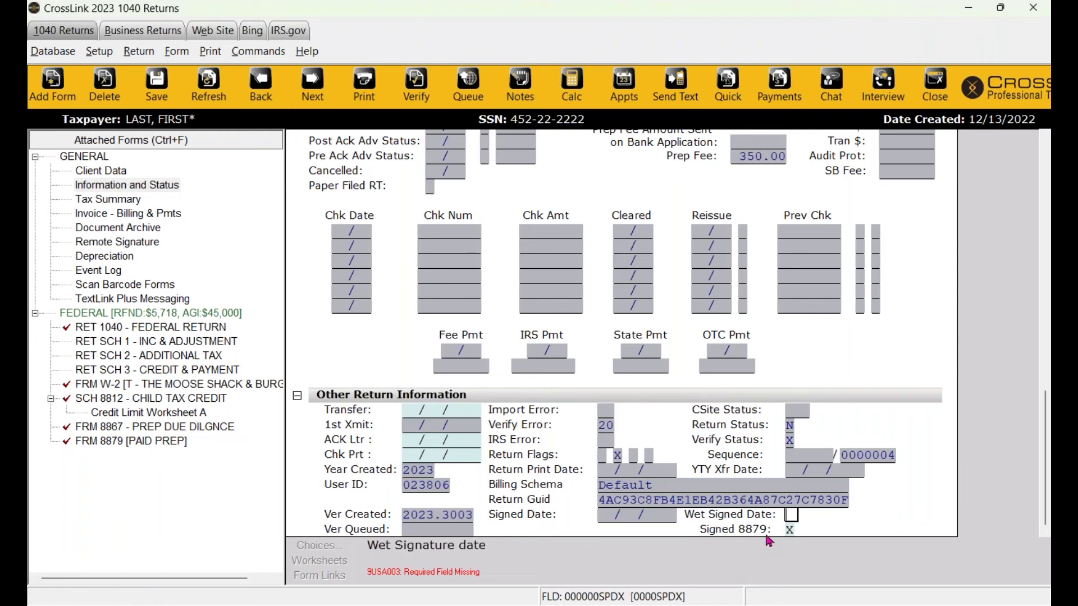
left_click(416, 84)
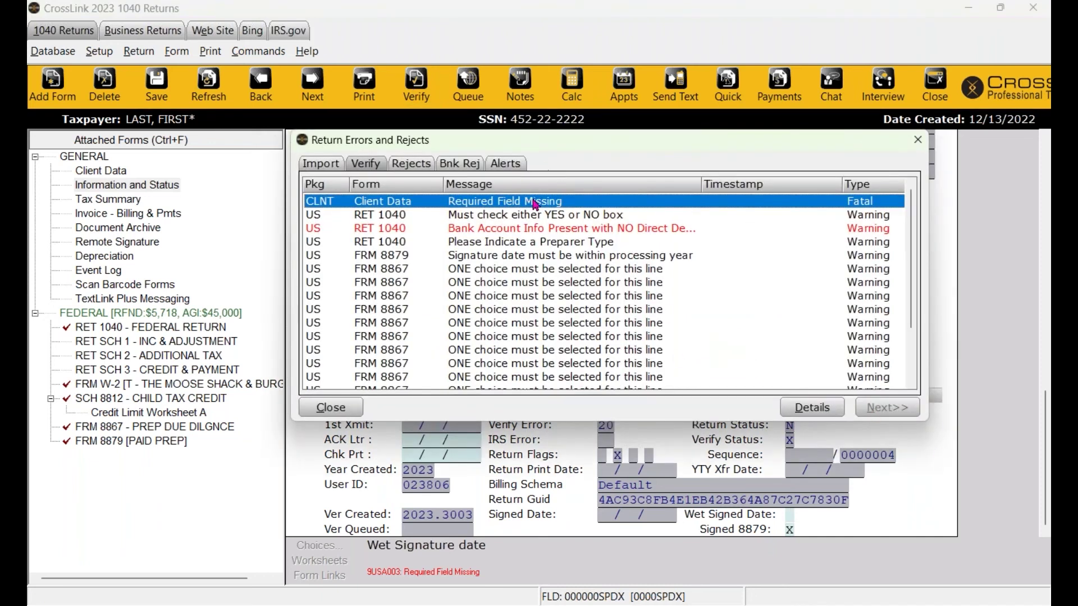
Answer Y to the remote signature consent question on Client Data, correcting a brief N.
double_click(532, 200)
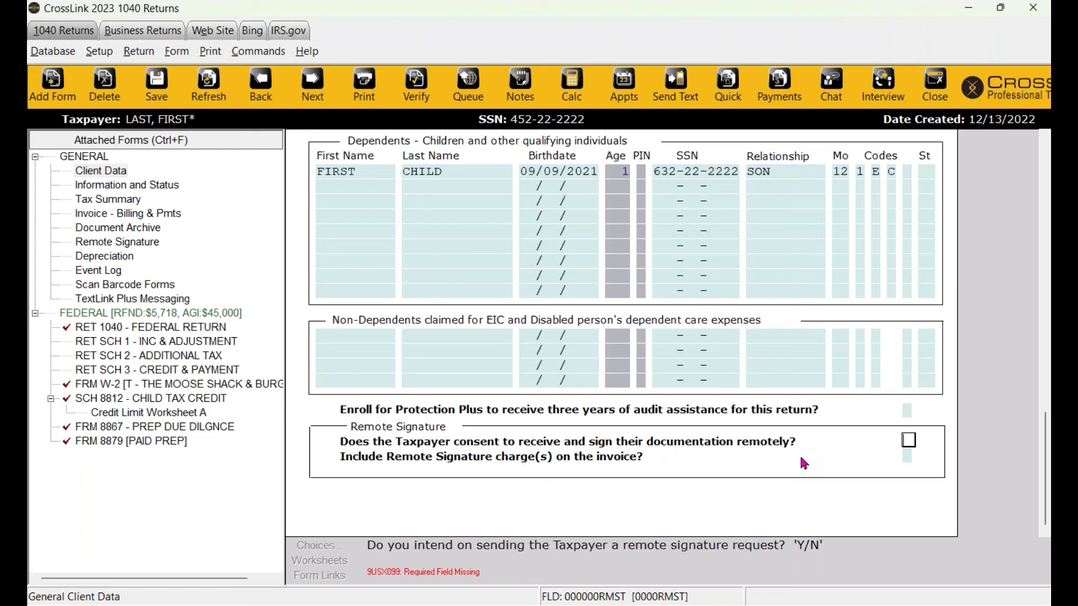
type("Y")
key("BackSpace")
type("N")
key("BackSpace")
type("Y")
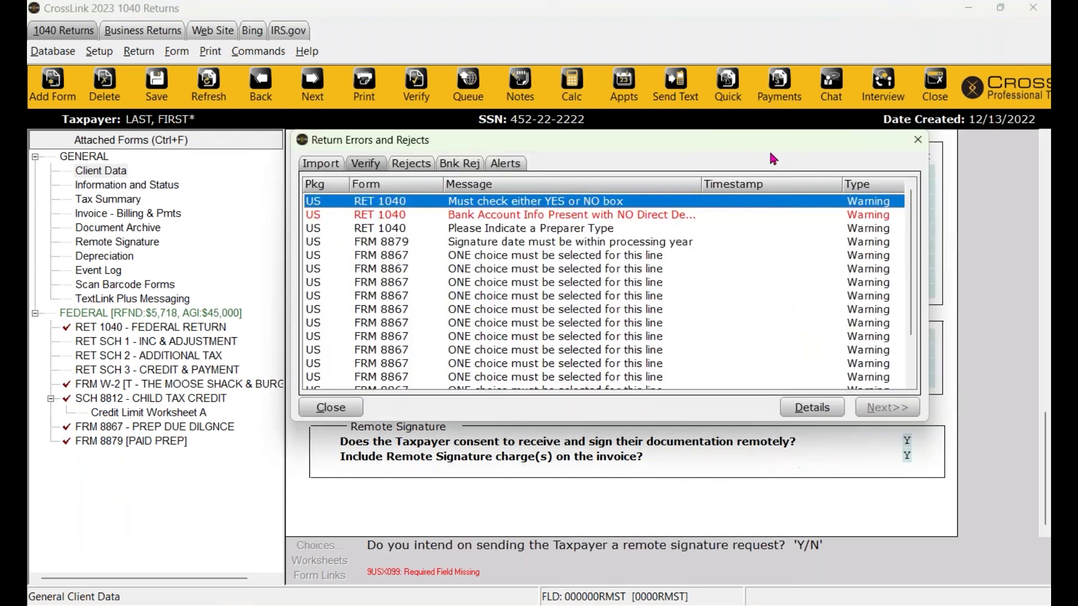
Mark No on the 2022 digital asset question and re-verify the return.
double_click(617, 201)
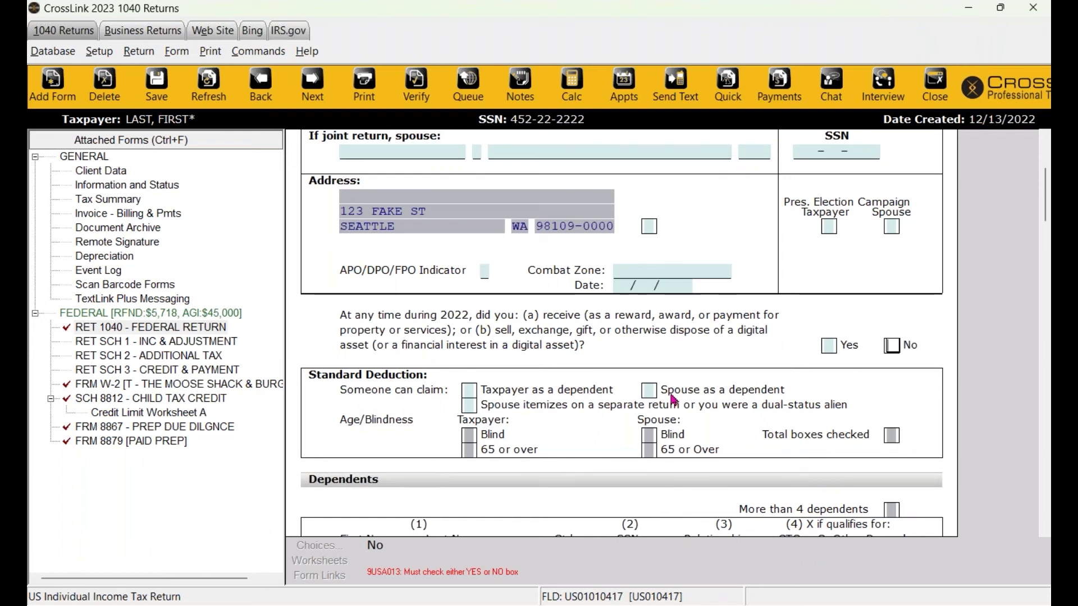
type("X")
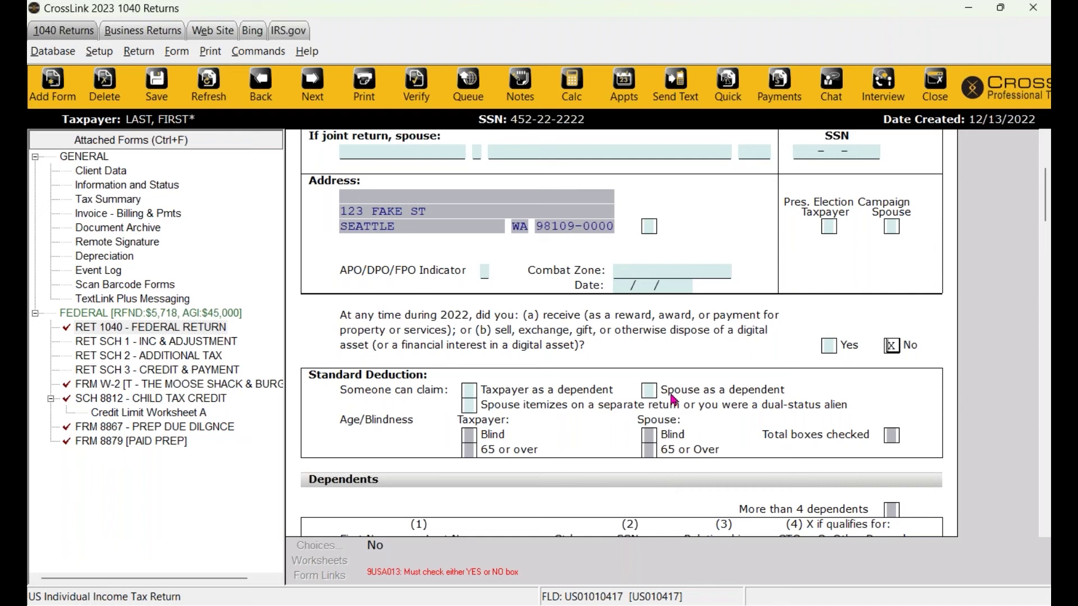
key("ctrl+v")
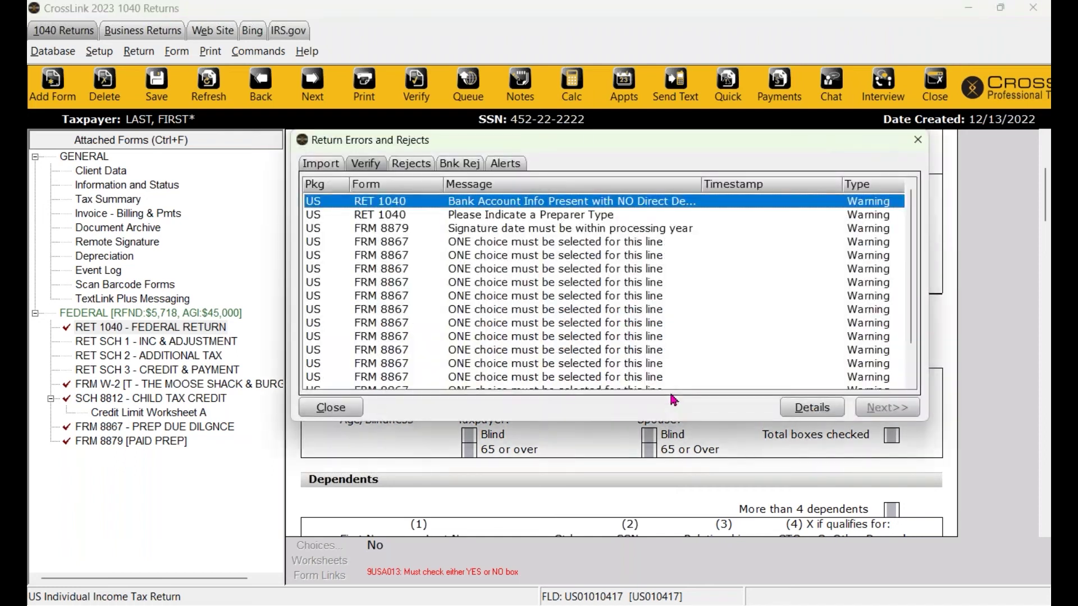
key("Return")
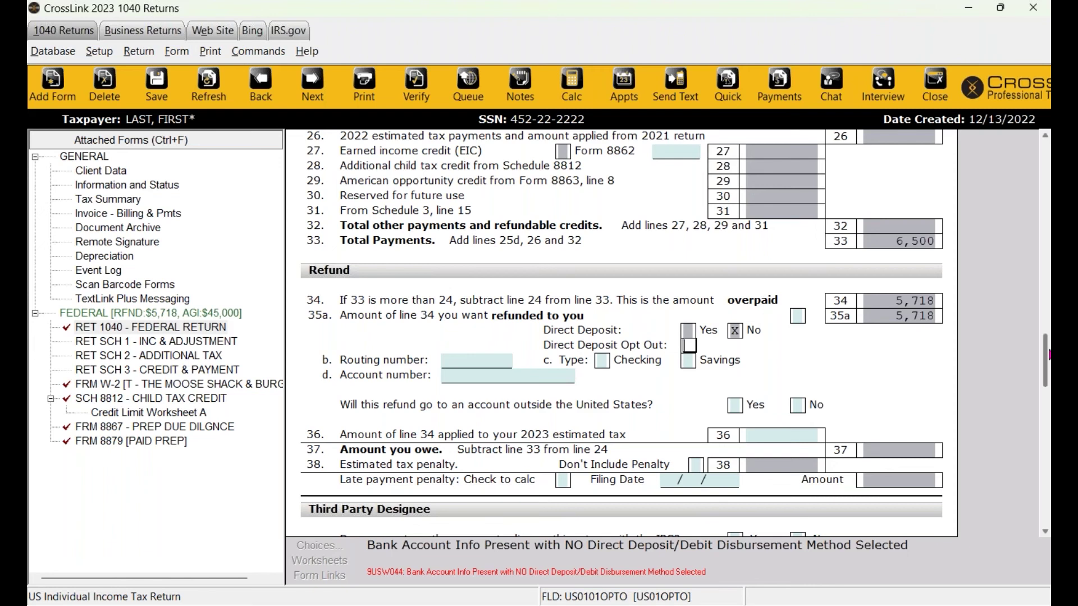
Re-verify and open Form 1040's refund section flagged by the bank account warning.
scroll(1049, 343, "up", 1)
left_click_drag(1049, 340, 1048, 317)
scroll(552, 377, "down", 4)
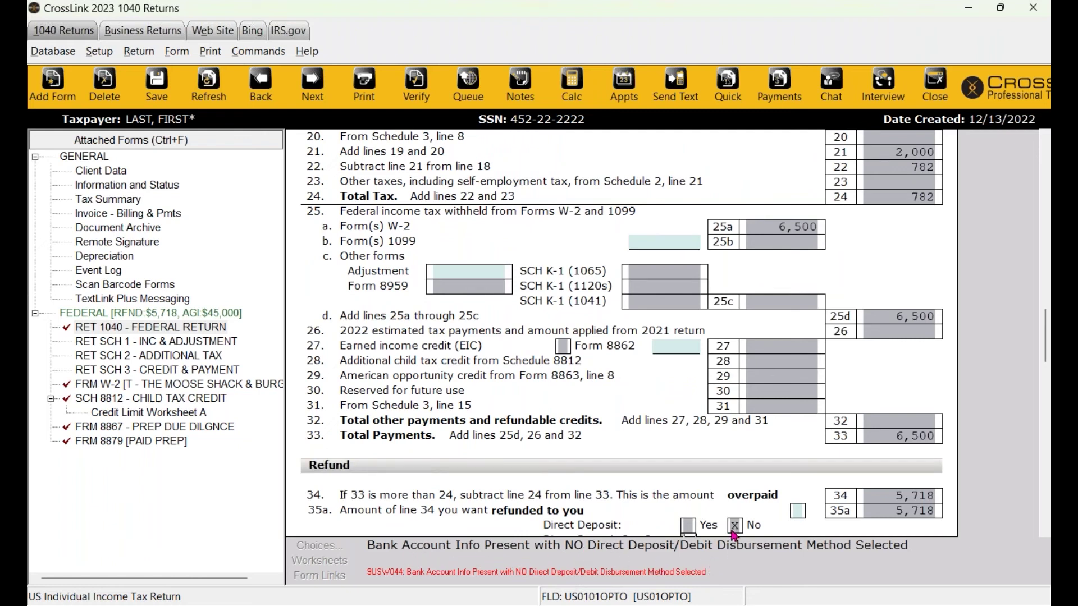
scroll(652, 408, "up", 15)
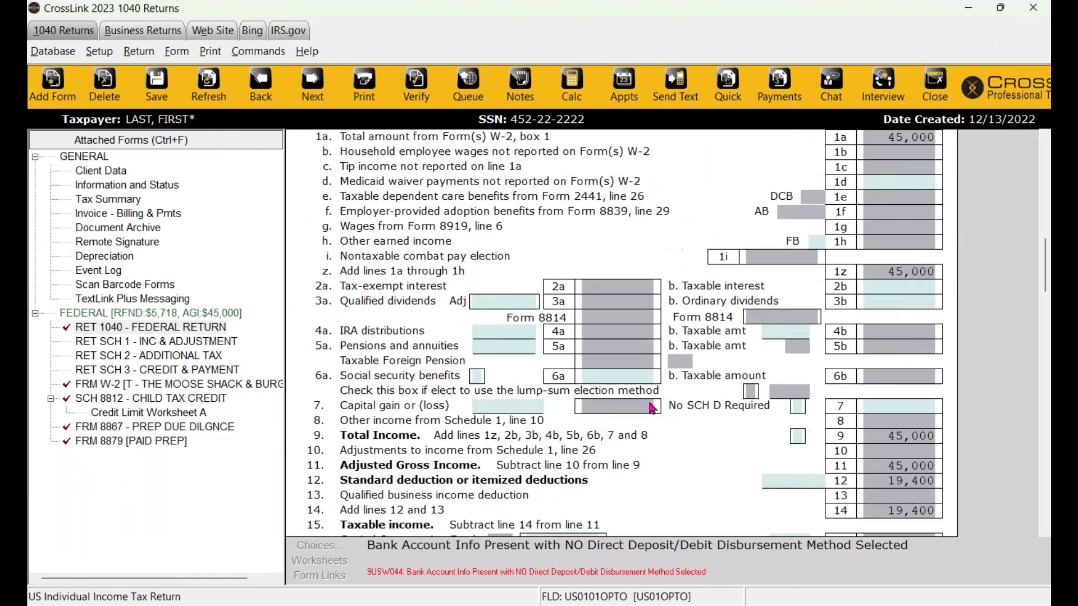
scroll(651, 408, "up", 4)
left_click(416, 83)
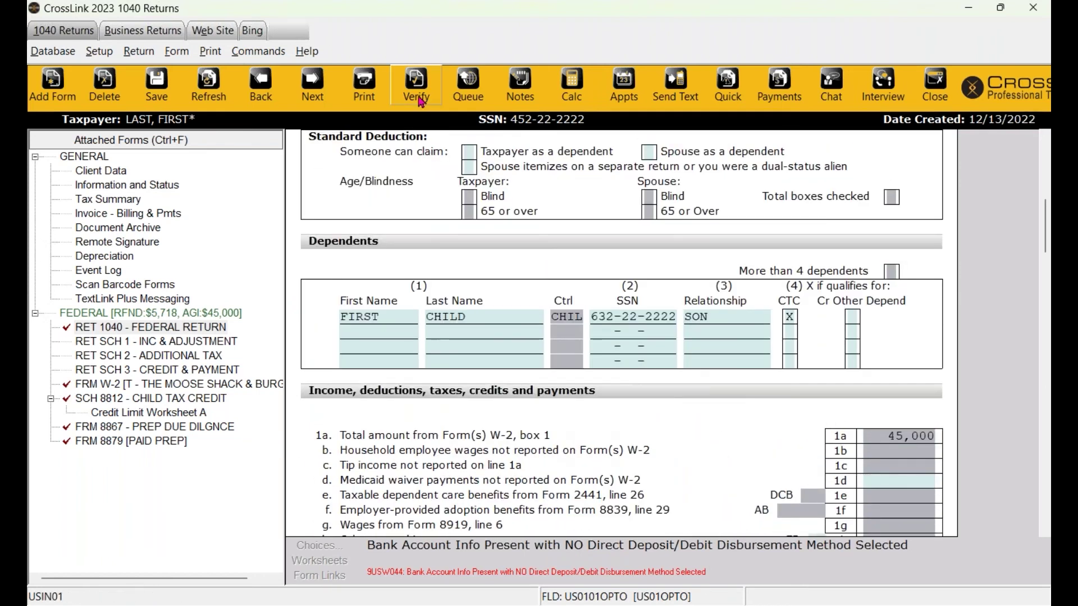
double_click(481, 203)
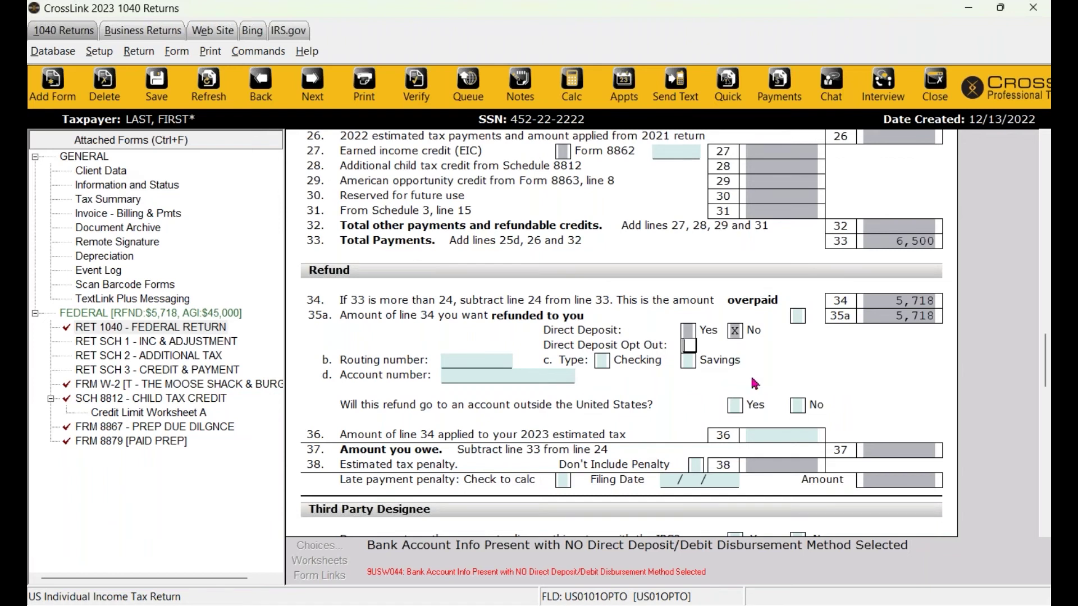
Set Form 8879's Refund Type to 2, Direct Deposit From IRS.
left_click(149, 440)
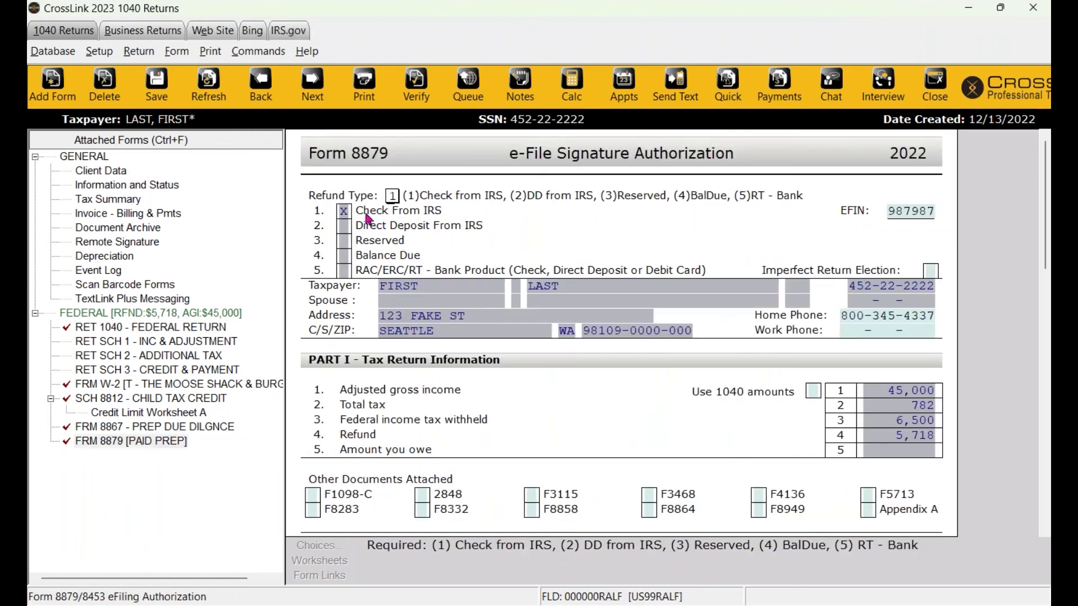
left_click(390, 197)
type("2")
key("Tab")
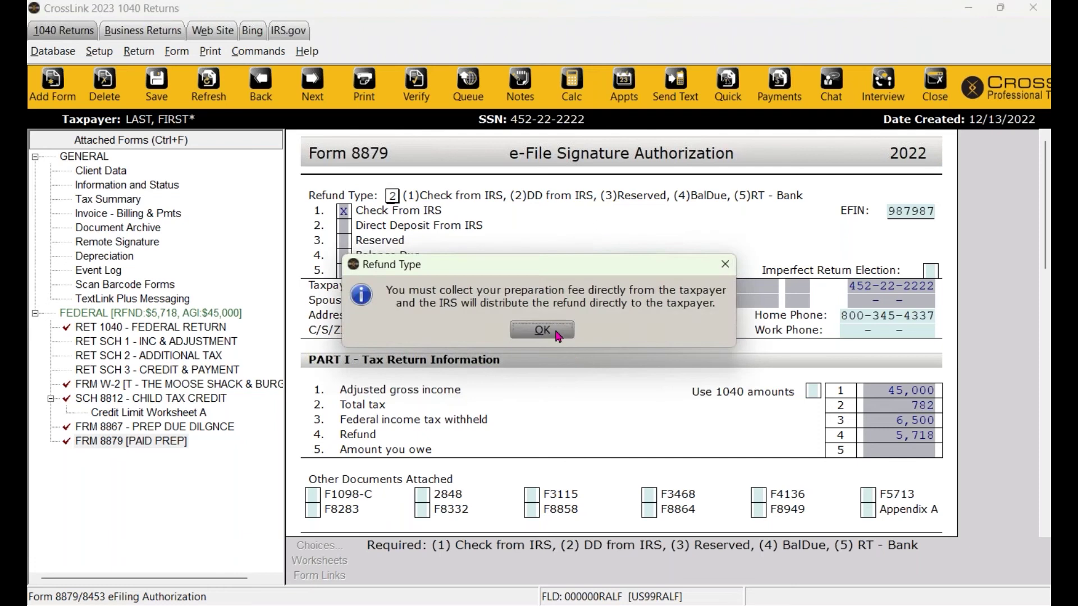
left_click(552, 331)
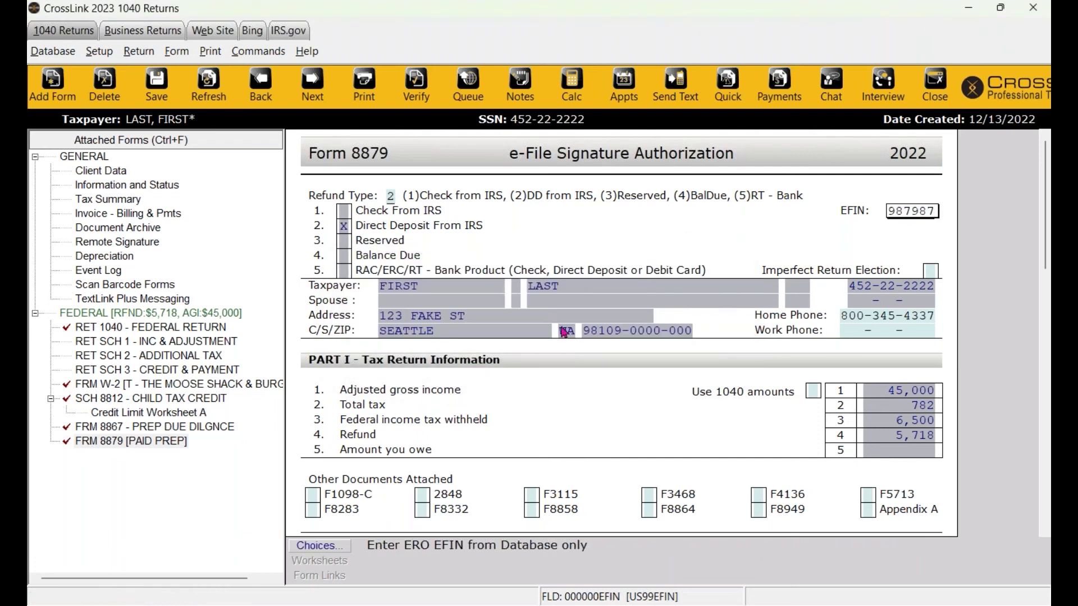
Re-verify the return and reposition the remaining warnings list.
left_click(415, 90)
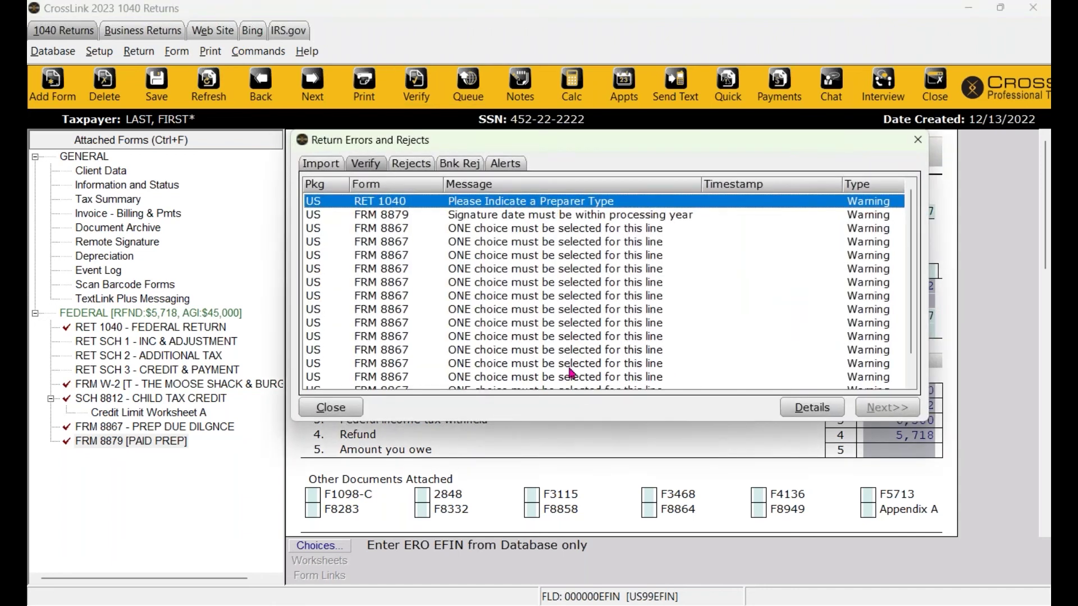
left_click_drag(624, 141, 544, 264)
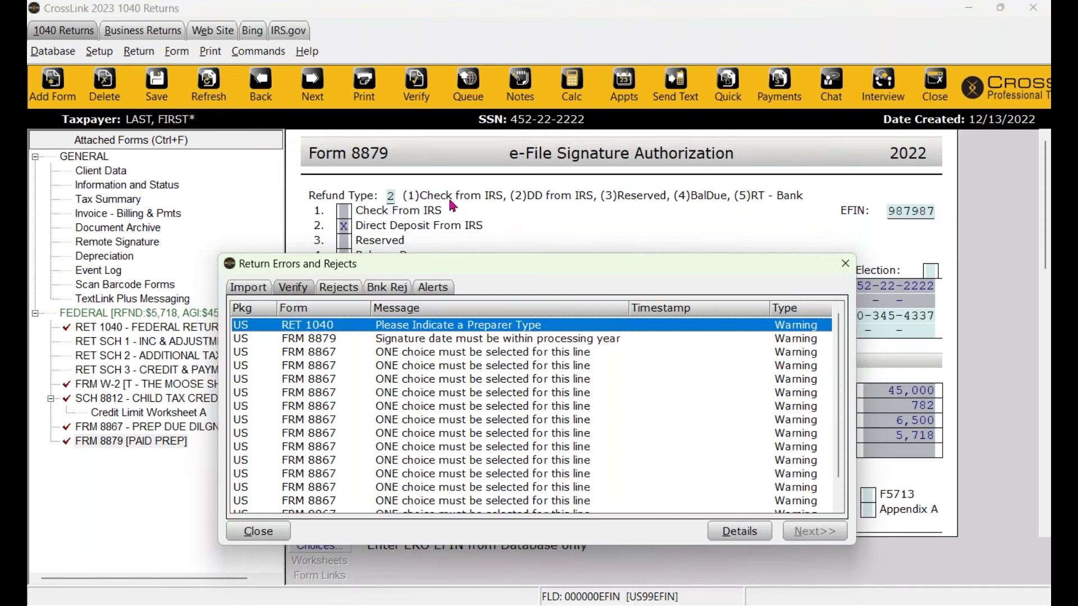
left_click_drag(474, 261, 531, 227)
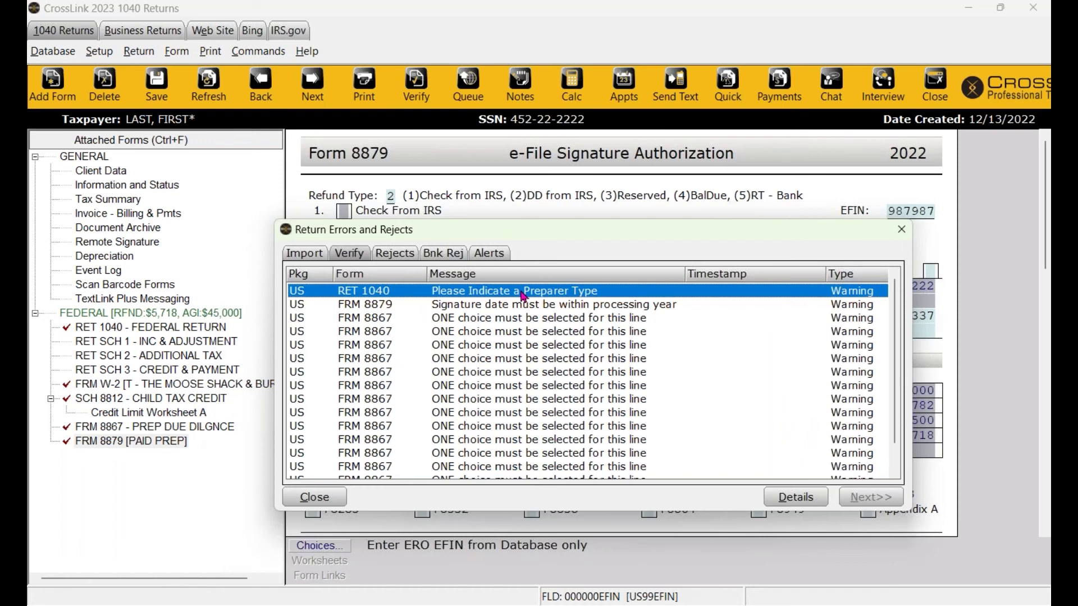
Fill Form 1040's paid preparer section with saved preparer GB, type P Paid Preparer.
double_click(523, 291)
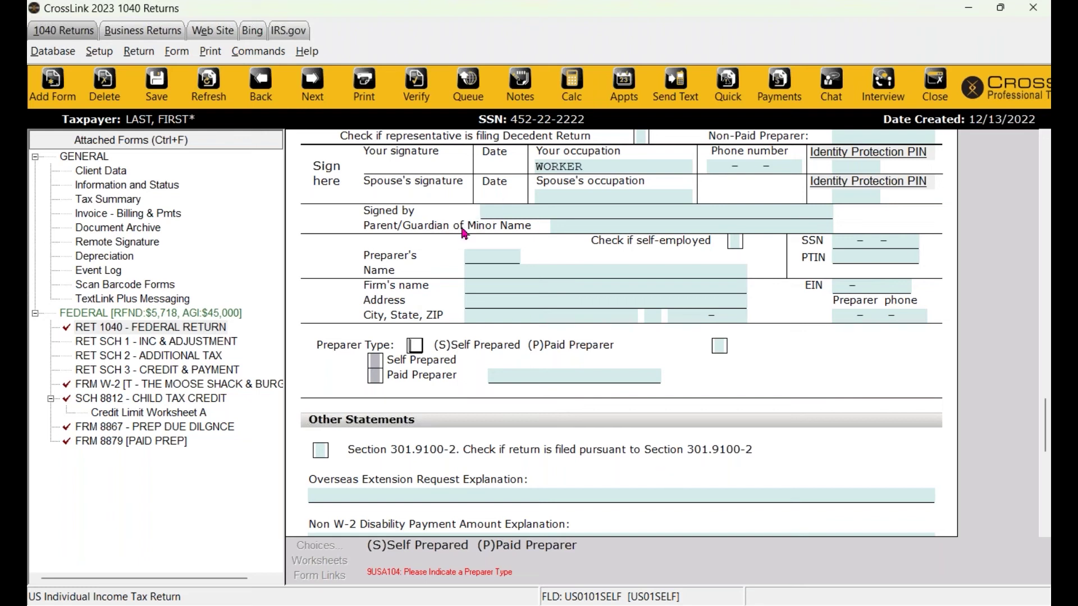
left_click(494, 256)
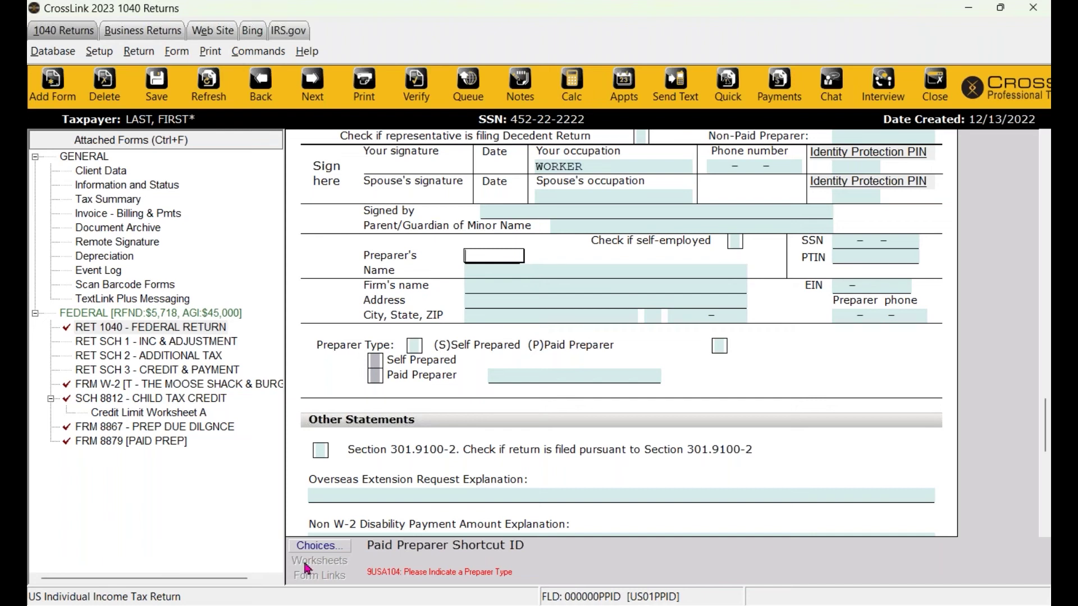
left_click(318, 546)
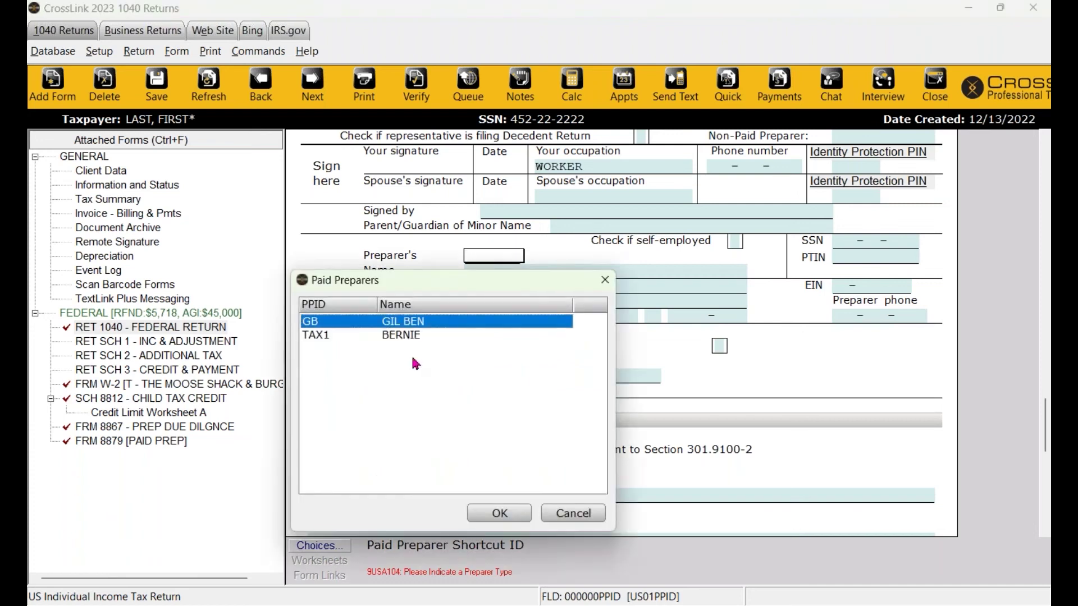
left_click(505, 515)
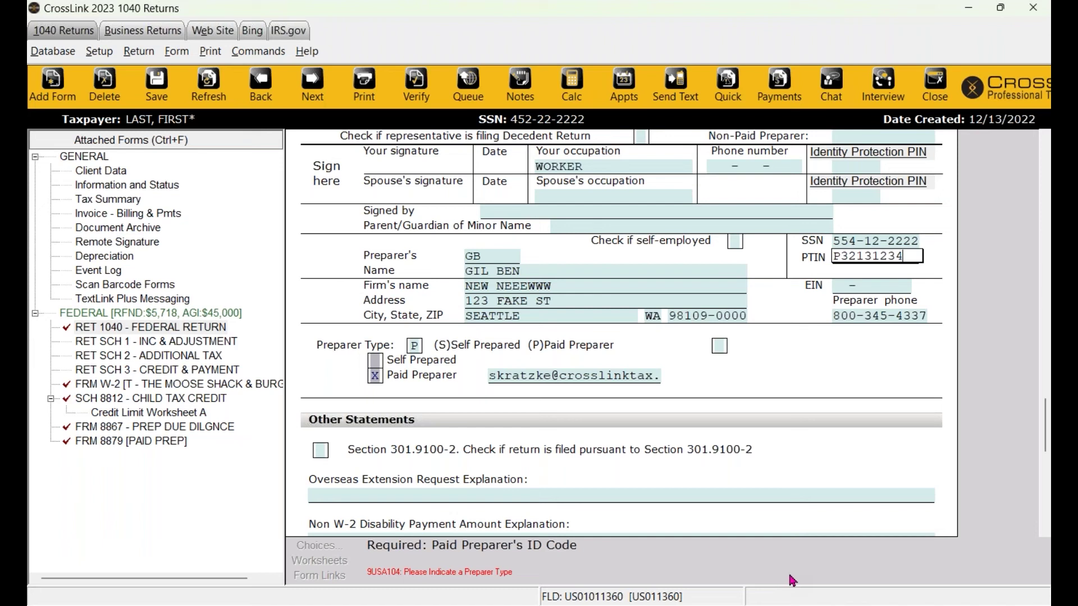
left_click(99, 51)
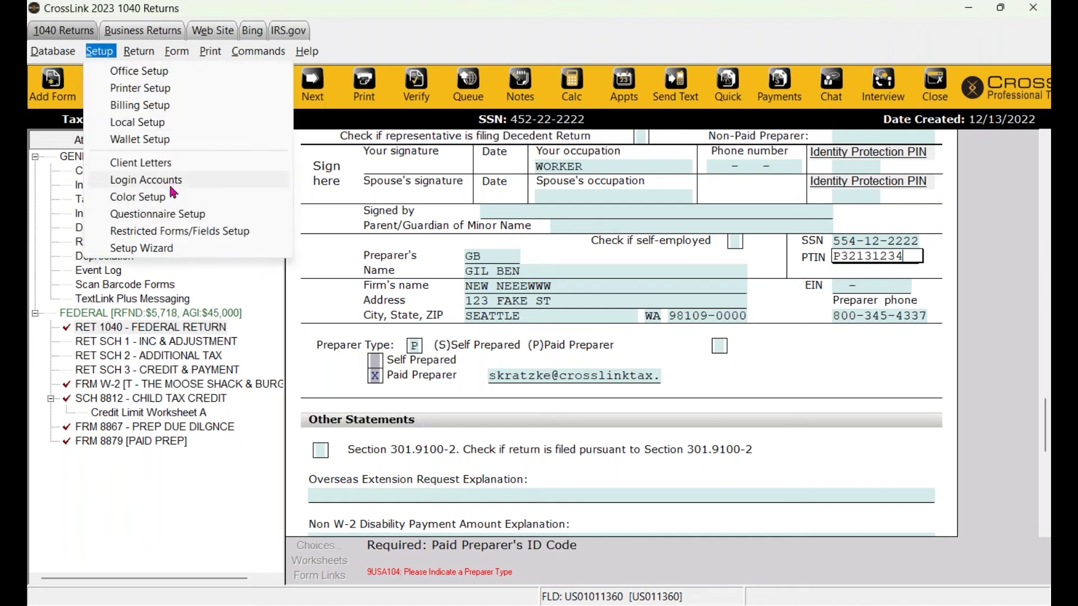
Assign preparer shortcut ID GB to the ADMIN login account and close Login Accounts.
left_click(169, 182)
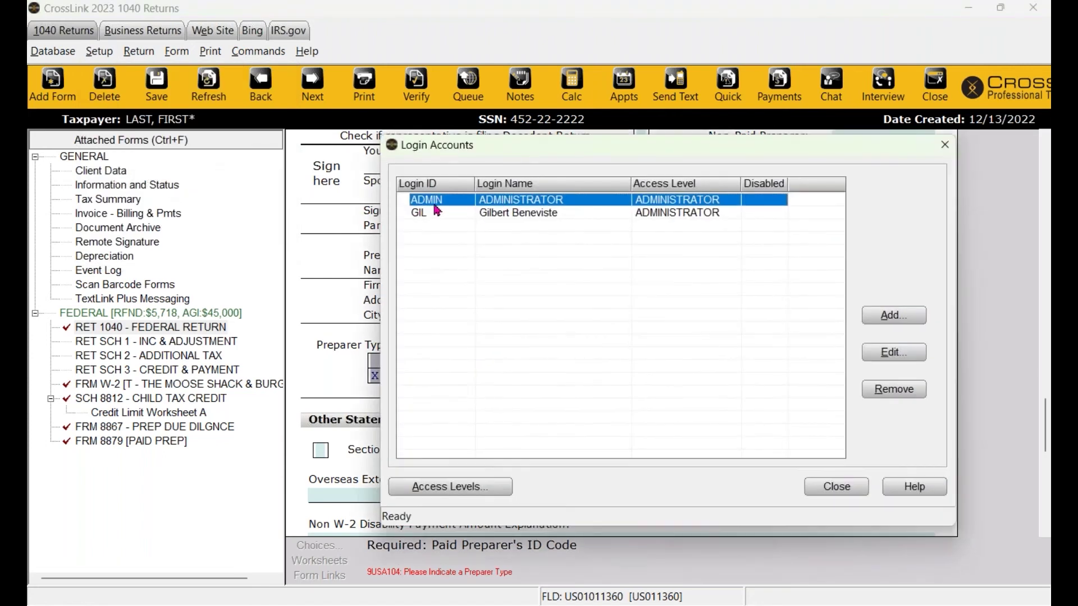
double_click(531, 201)
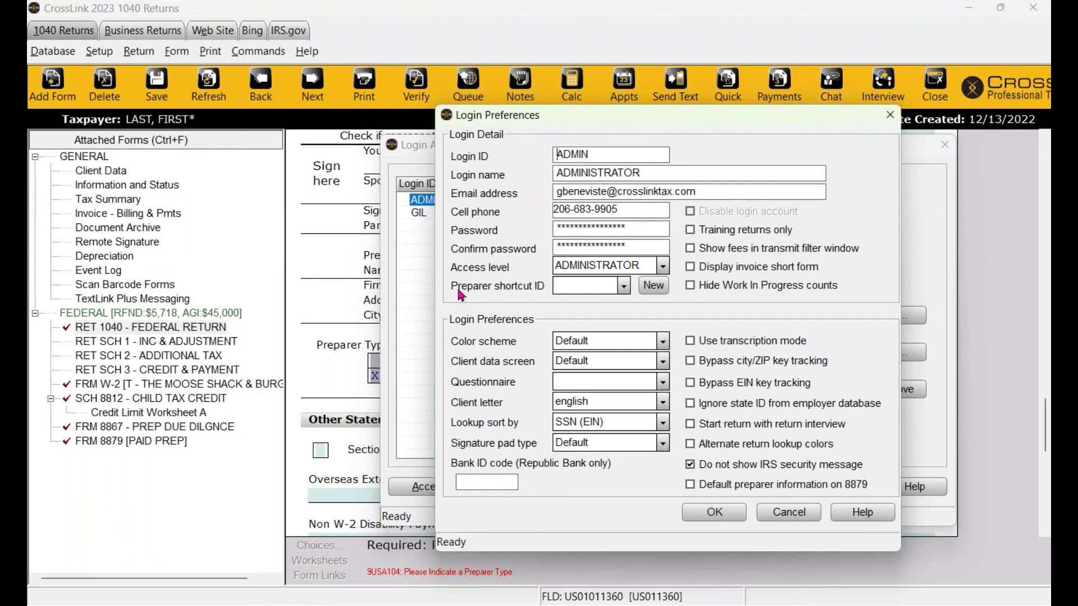
left_click(624, 287)
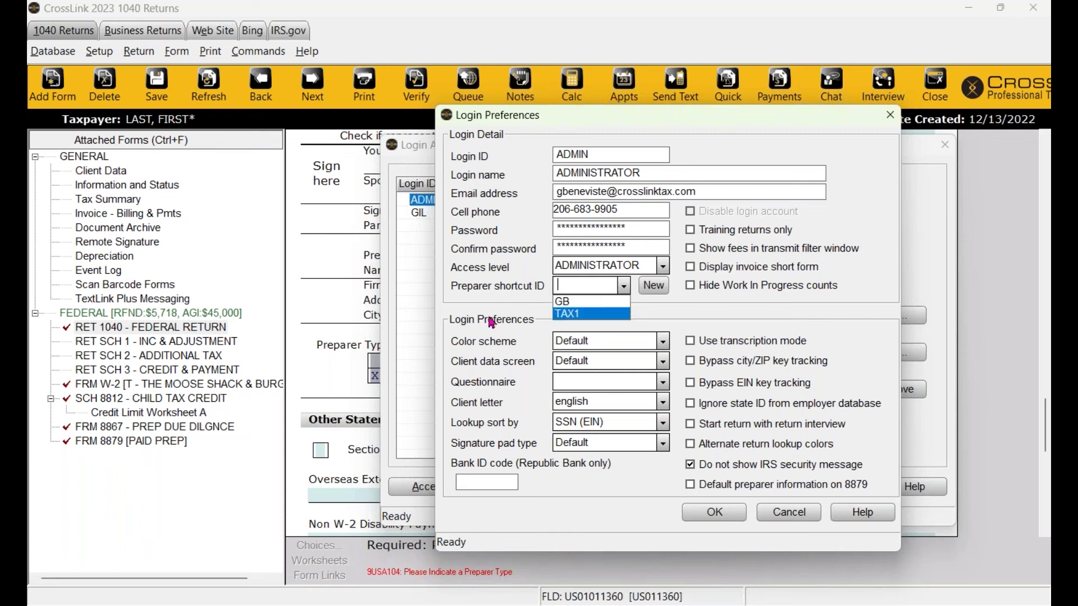
left_click(565, 303)
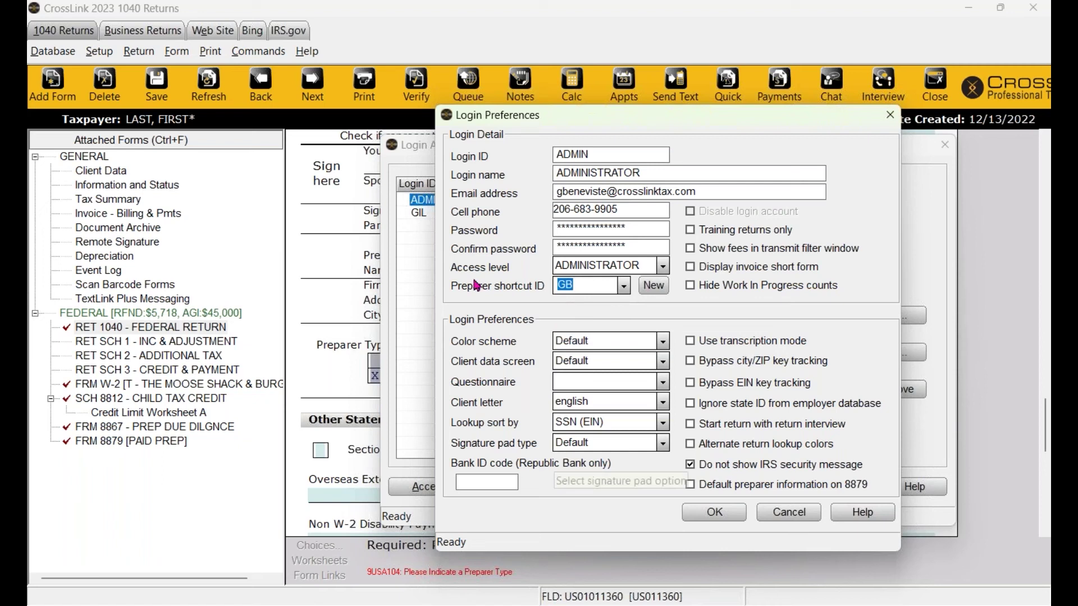
left_click(701, 519)
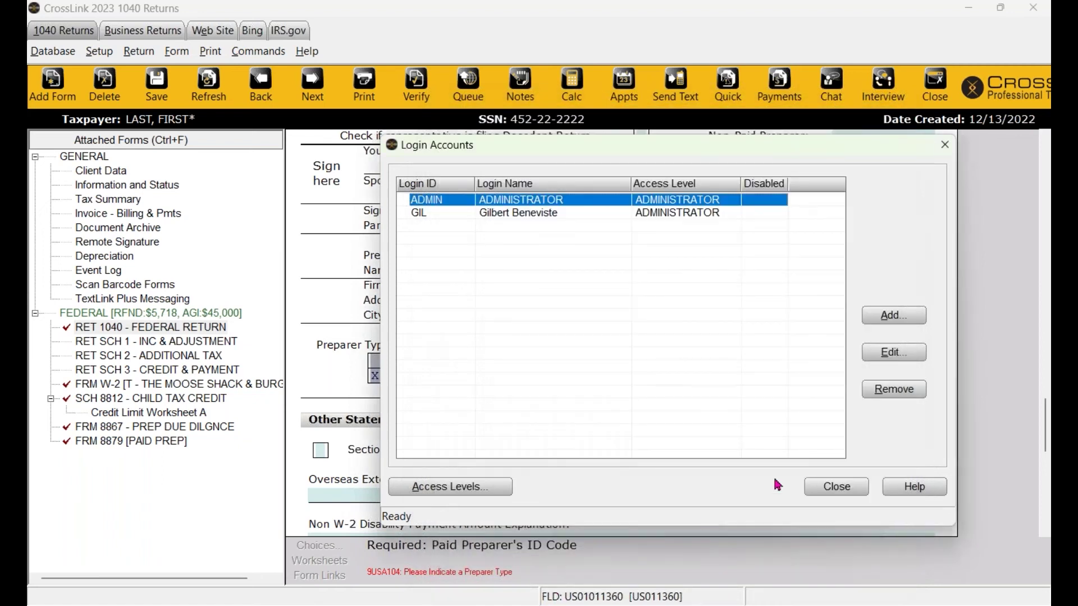
left_click(836, 486)
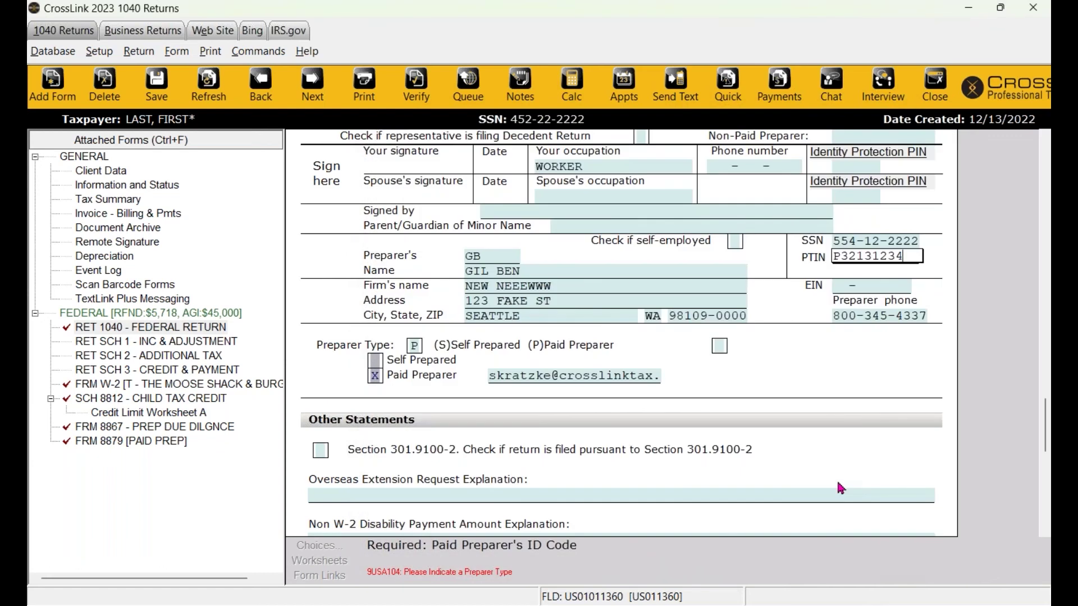
Assign paid preparer GB in Form 8879's Part III originator section.
left_click(416, 81)
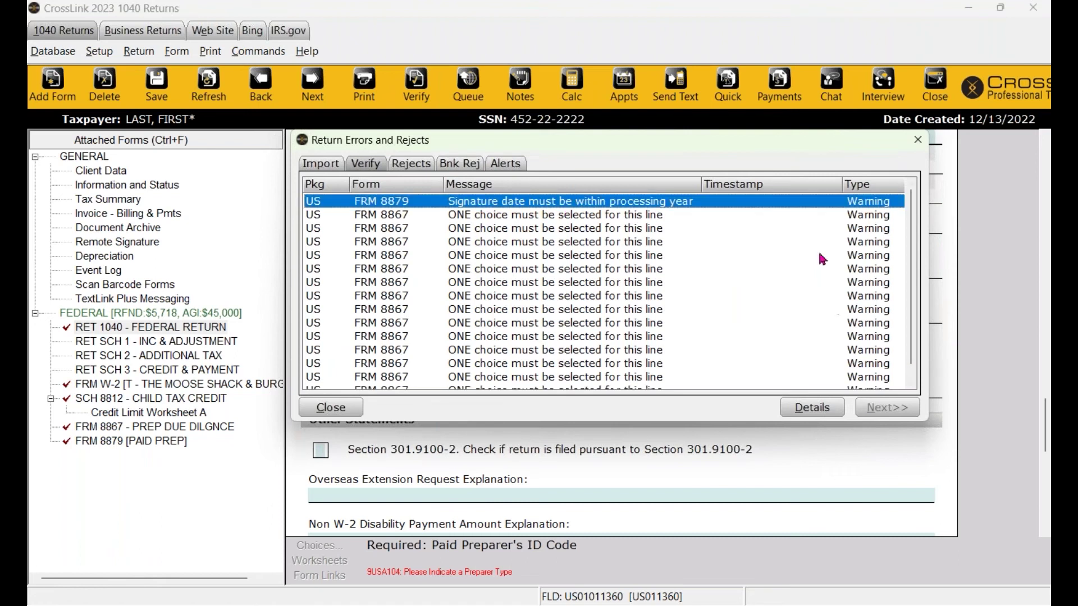
double_click(654, 201)
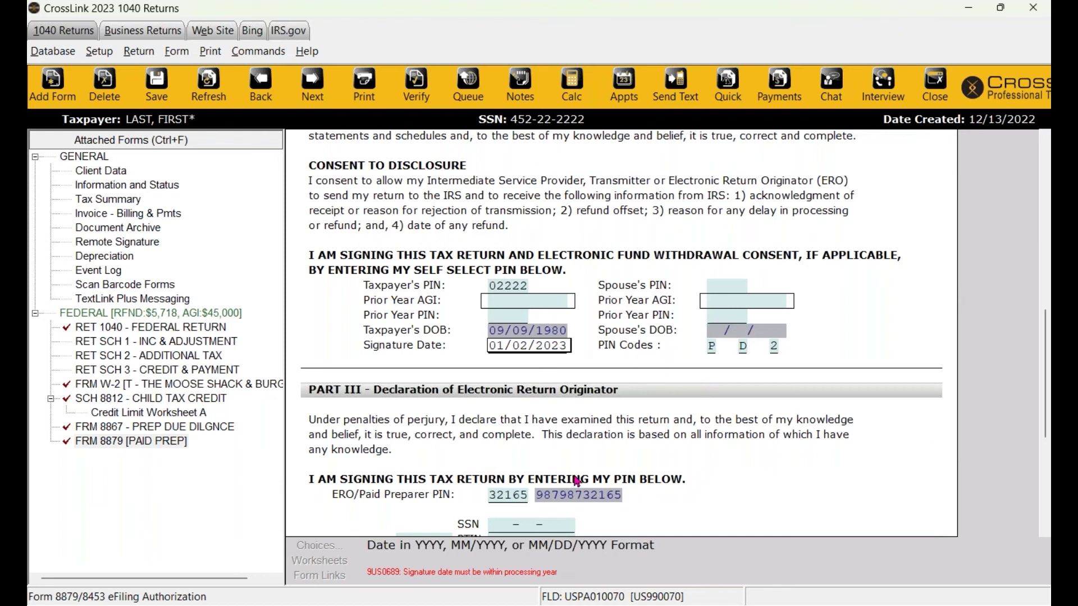
key("Tab")
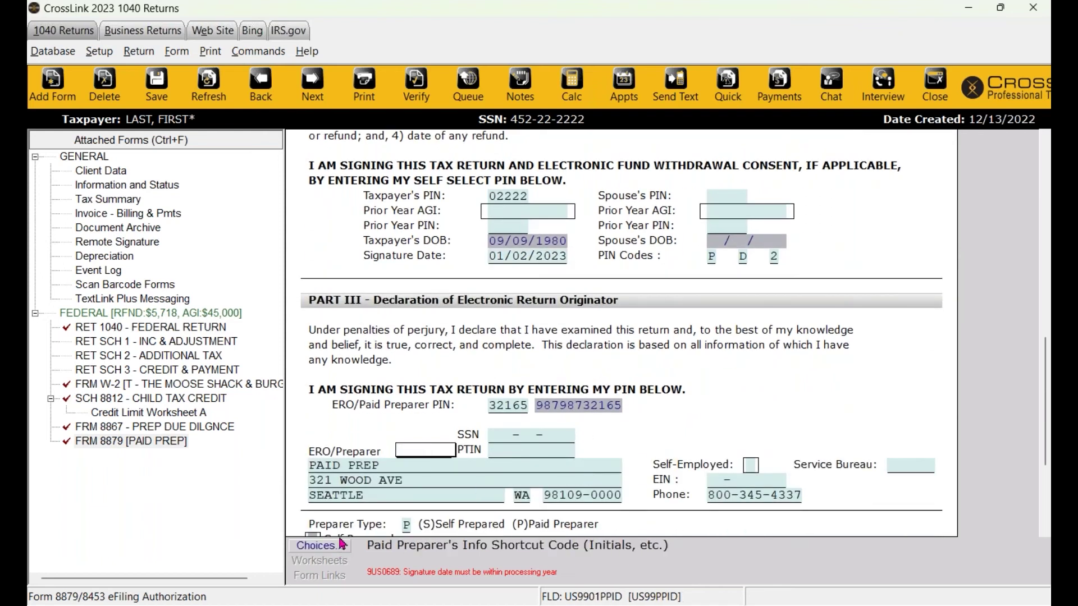
key("Tab")
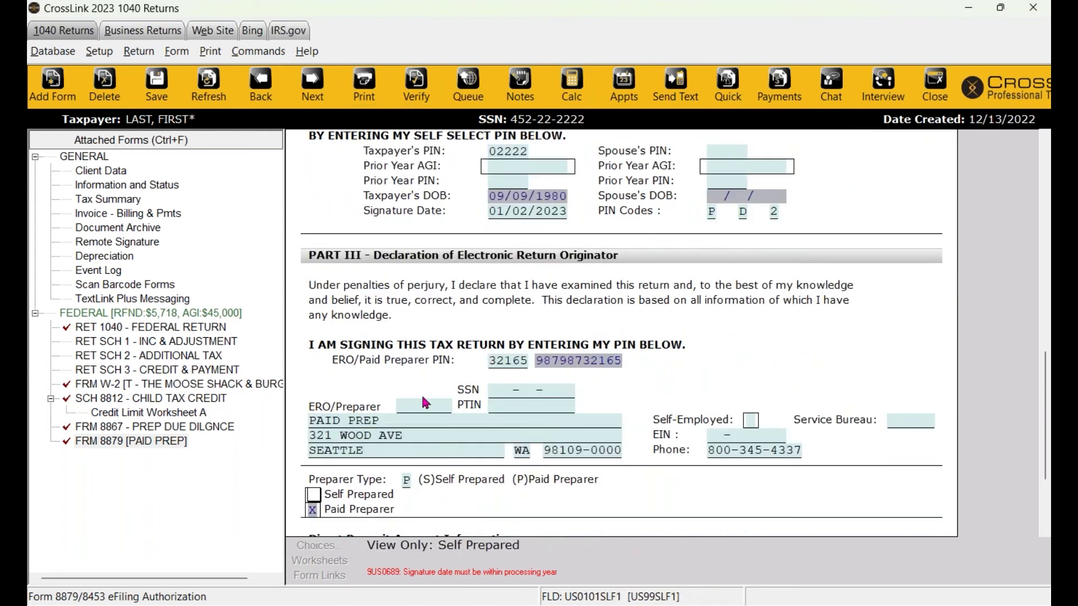
double_click(424, 405)
left_click(500, 508)
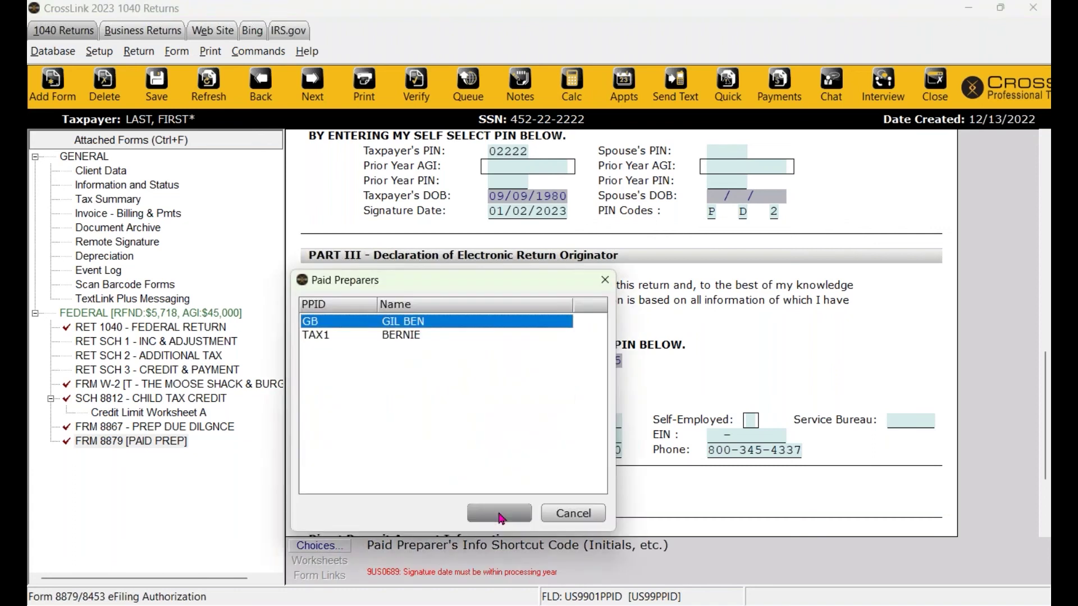
Re-verify the return, checking the remaining signature date warning.
left_click(434, 83)
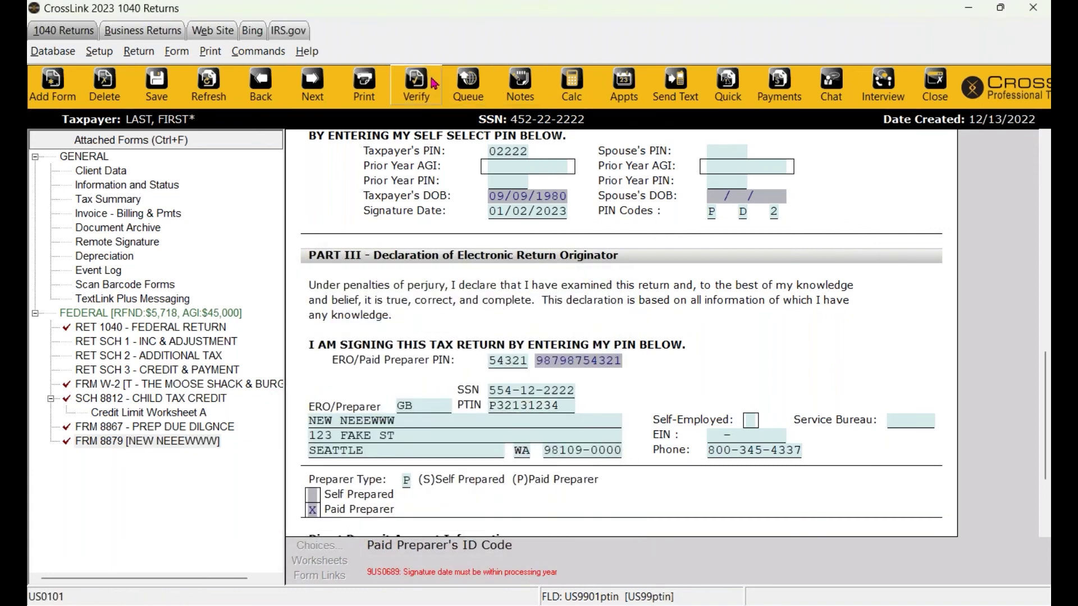
double_click(531, 203)
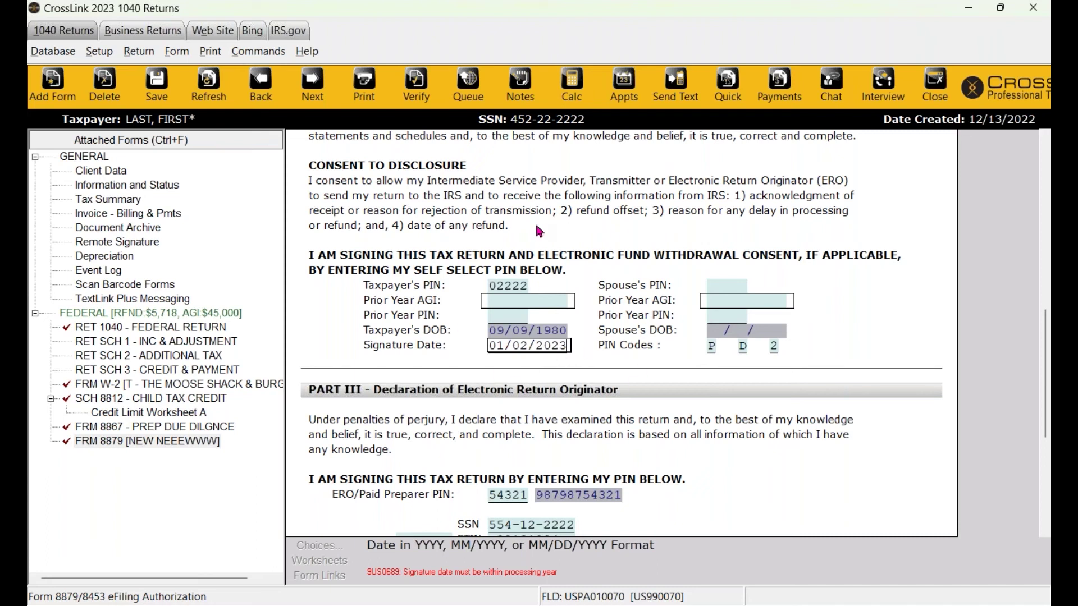
left_click(419, 101)
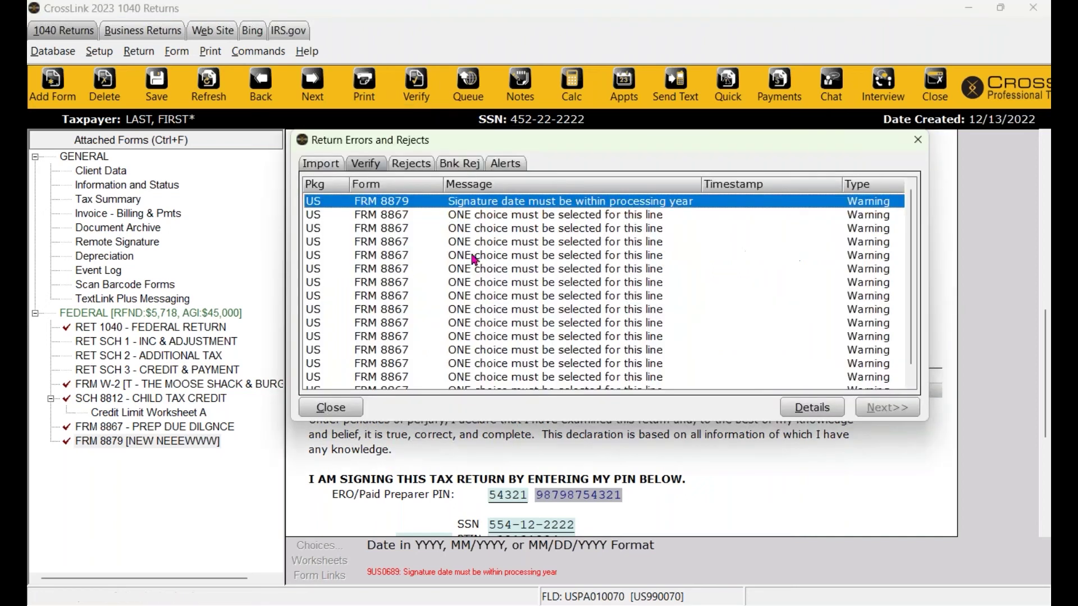
Jump to Form 8867 Line 1 and answer Yes on Lines 1 through 7.
left_click(519, 216)
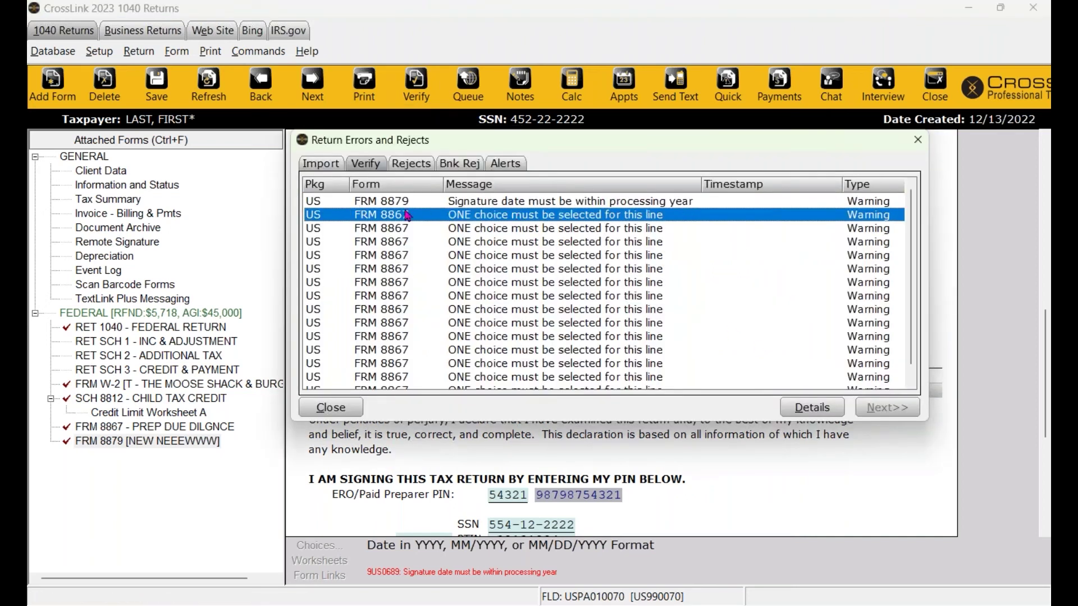
double_click(544, 222)
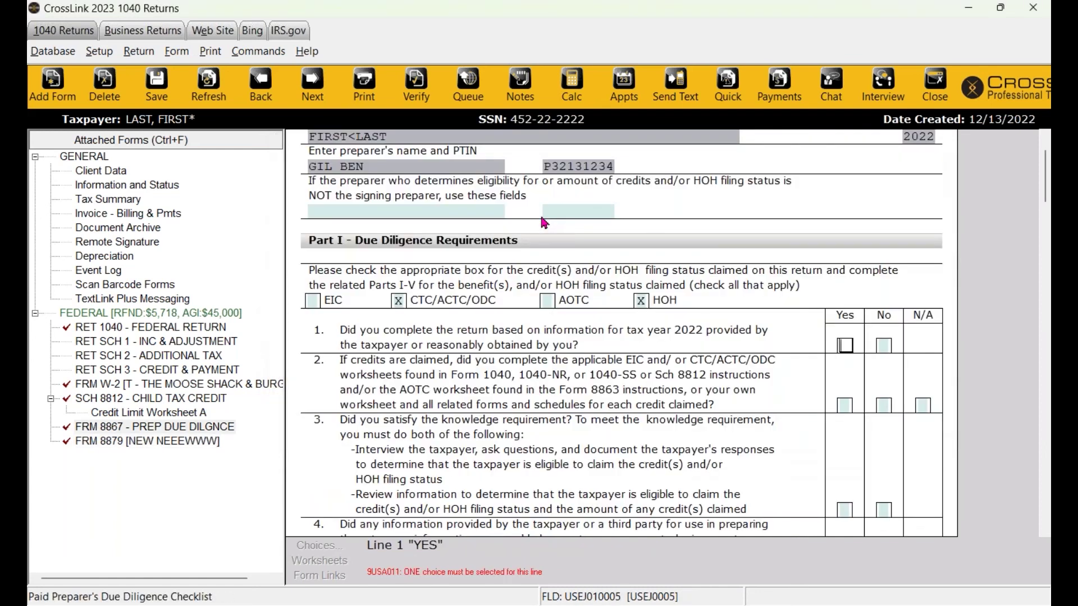
scroll(378, 164, "up", 3)
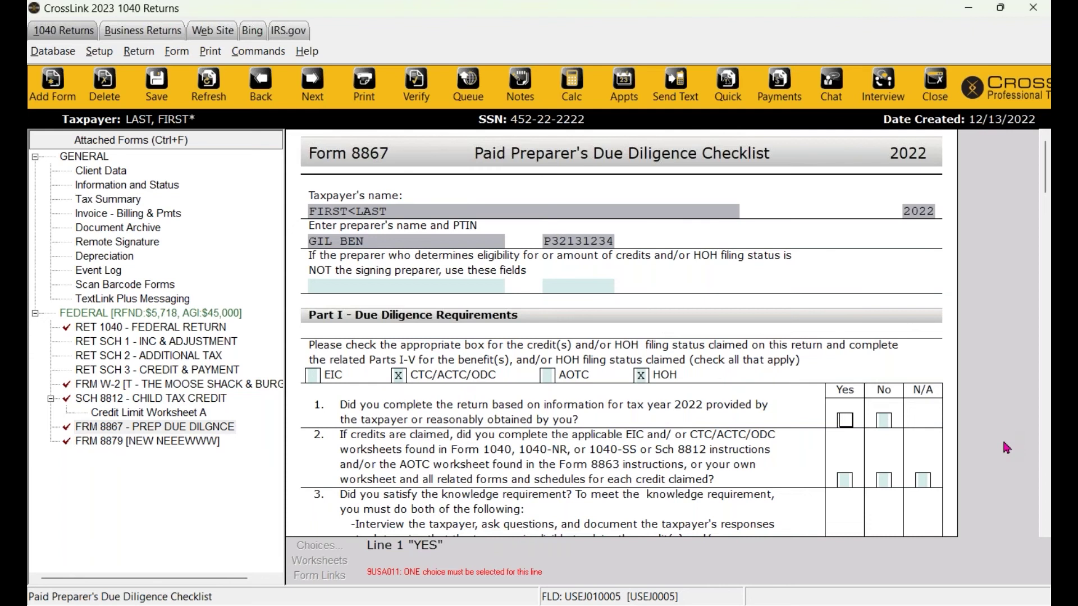
key("x")
key("ctrl+v")
key("Return")
key("x")
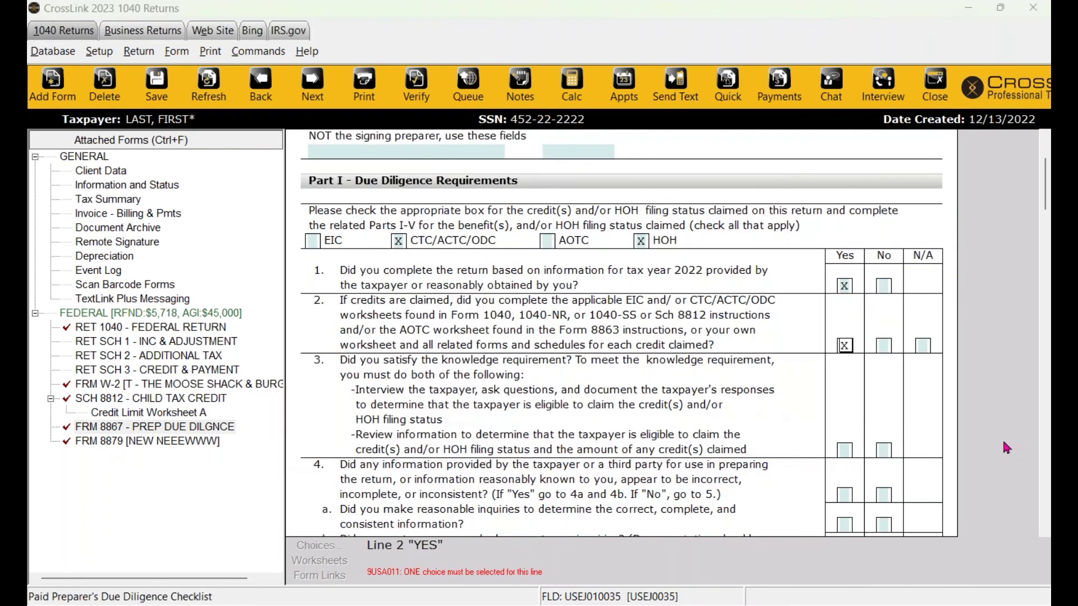
key("ctrl+e")
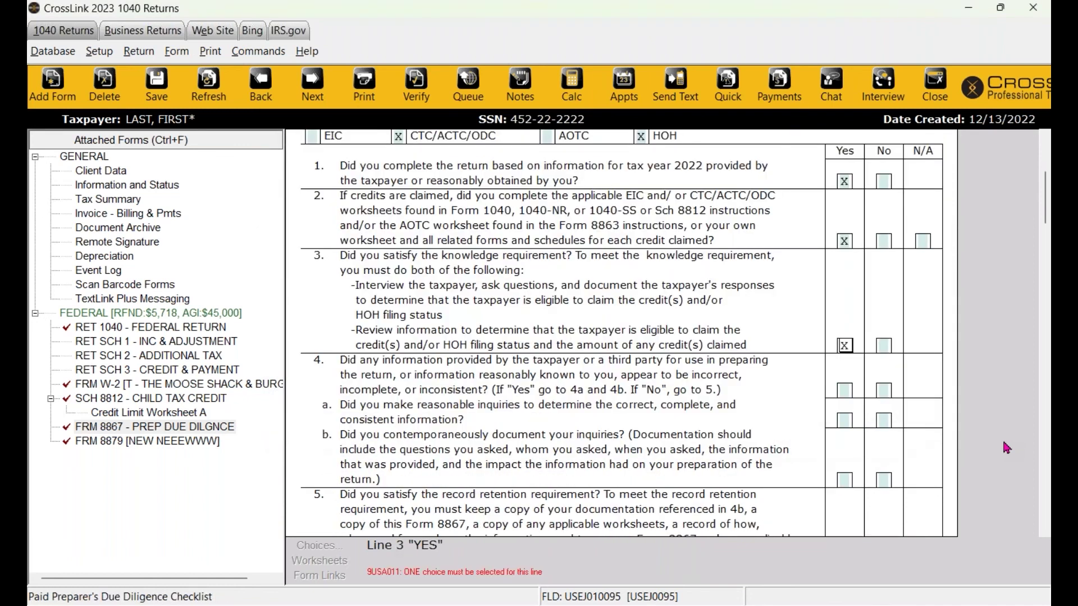
key("ctrl+v")
key("Return")
key("x")
key("ctrl+v")
key("Return")
key("x")
key("ctrl+v")
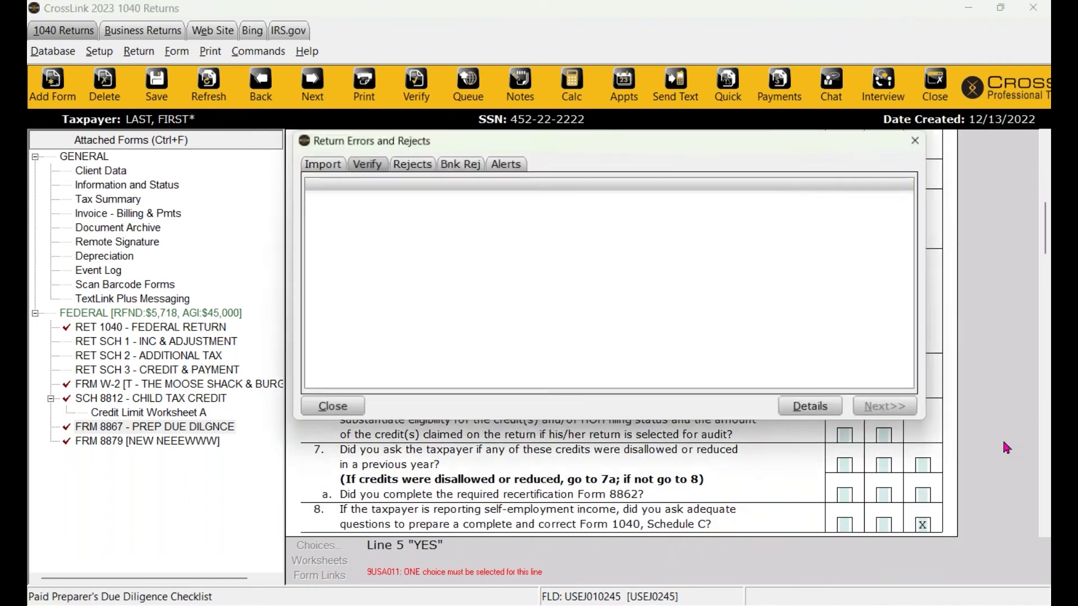
key("Return")
key("x")
key("ctrl+v")
key("Return")
key("x")
key("ctrl+v")
Answer Lines 10 through 15 and mark No disabled child in the documents list.
key("Return")
key("x")
key("ctrl+v")
key("Return")
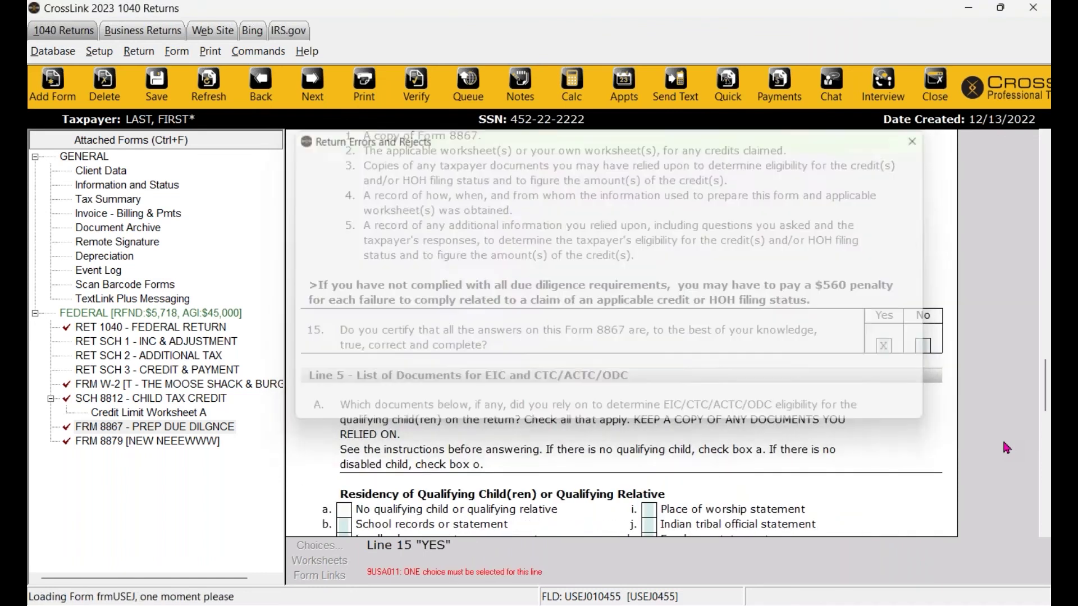
key("x")
key("ctrl+v")
key("Return")
key("x")
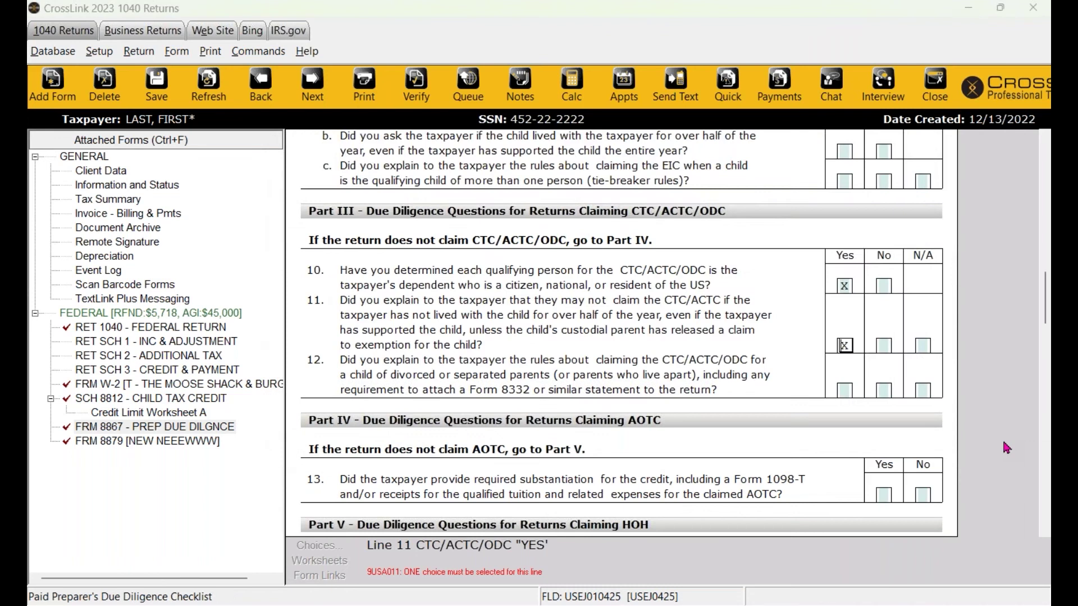
key("ctrl+v")
key("Return")
key("x")
key("ctrl+v")
key("Return")
key("x")
key("ctrl+v")
key("Return")
key("x")
key("ctrl+v")
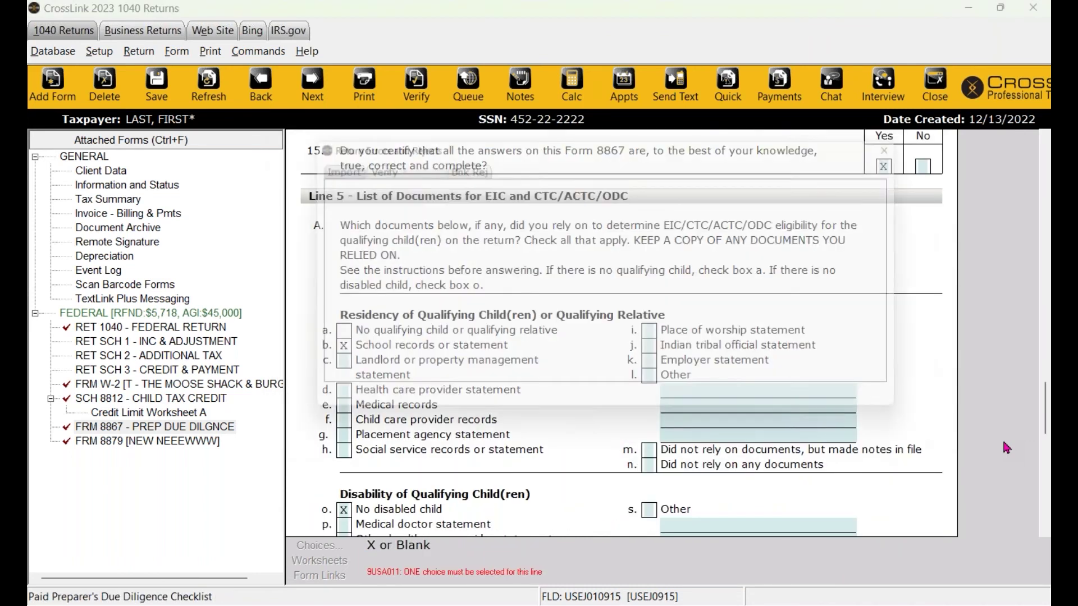
key("Return")
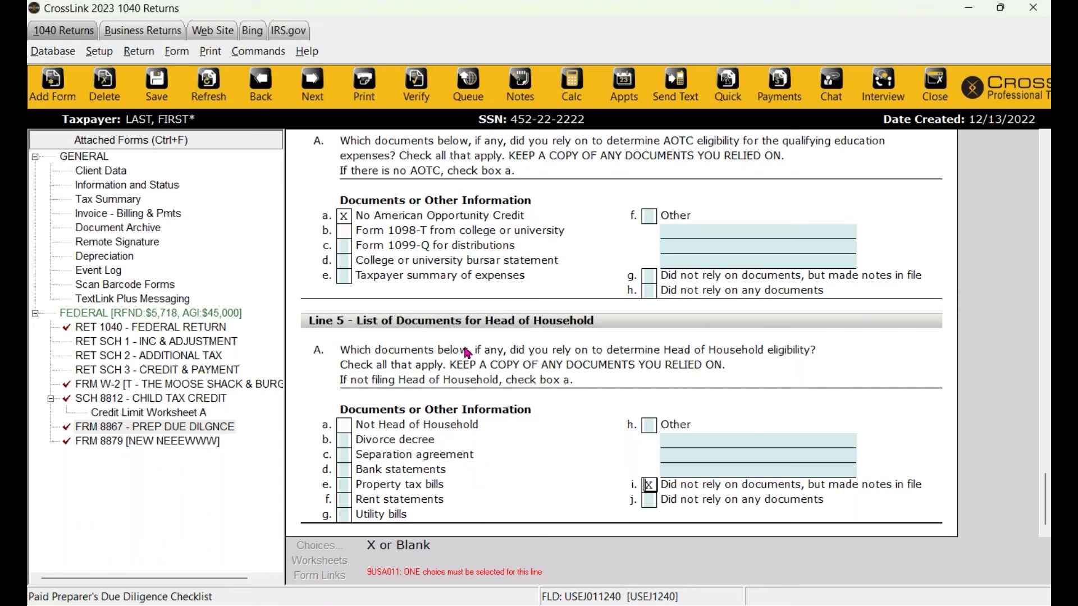
Keep the Head of Household made-notes-in-file box checked and review the documents list.
left_click(648, 484)
left_click(647, 483)
left_click(522, 461)
scroll(522, 460, "up", 6)
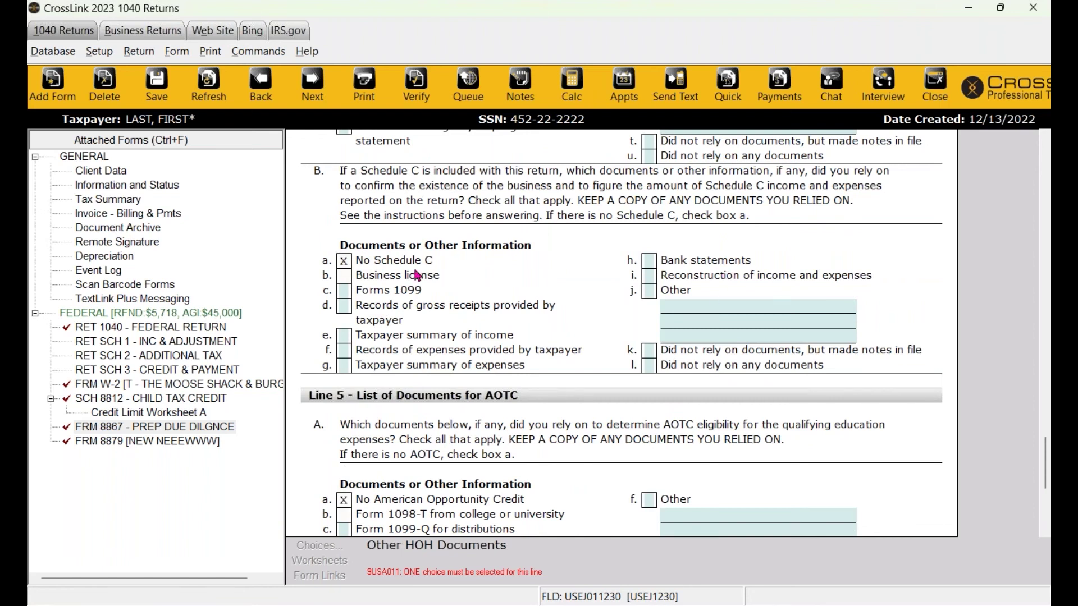
scroll(661, 398, "down", 5)
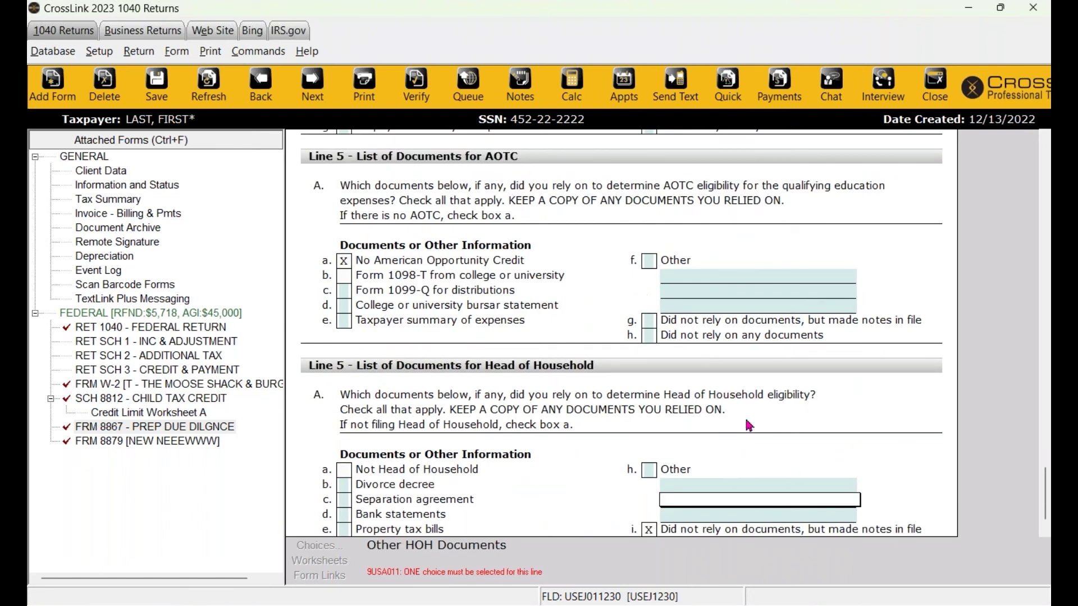
scroll(792, 479, "down", 1)
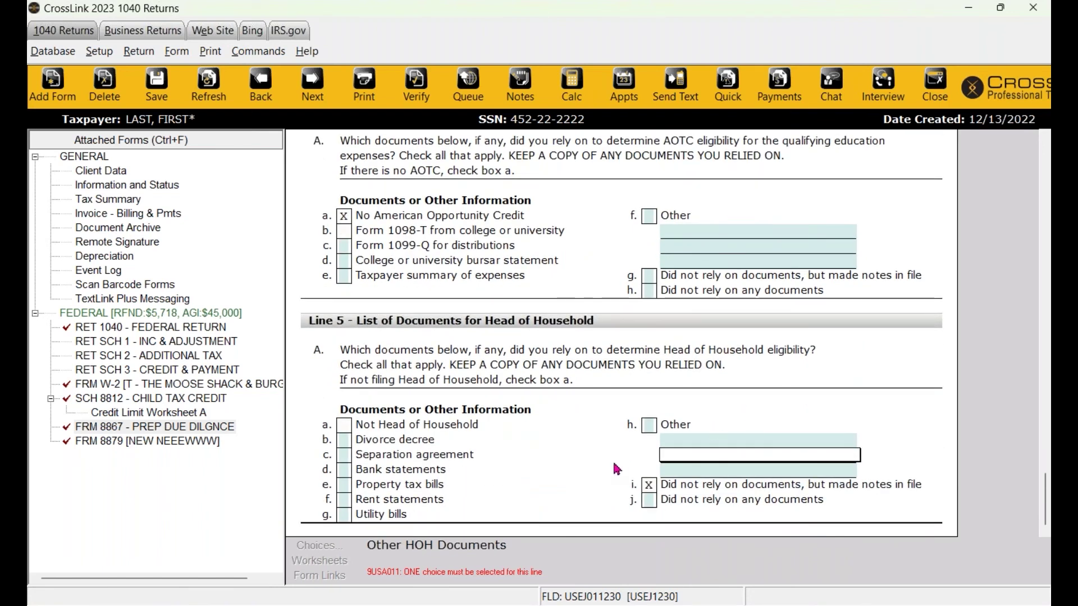
scroll(614, 464, "up", 2)
scroll(612, 459, "up", 10)
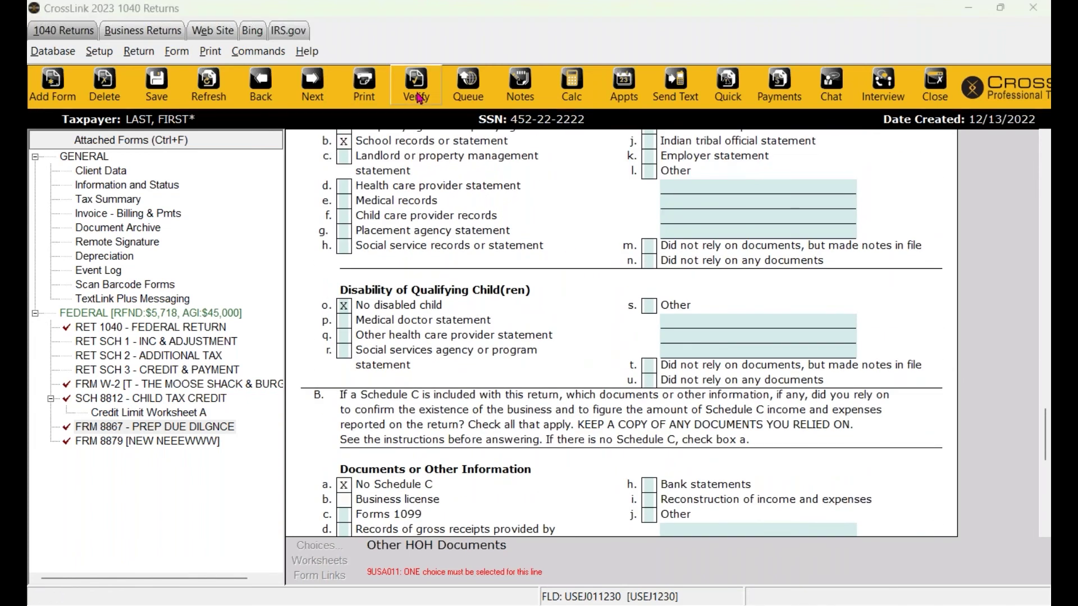
Re-verify the return, then open and close the Print Final Return options.
left_click(416, 92)
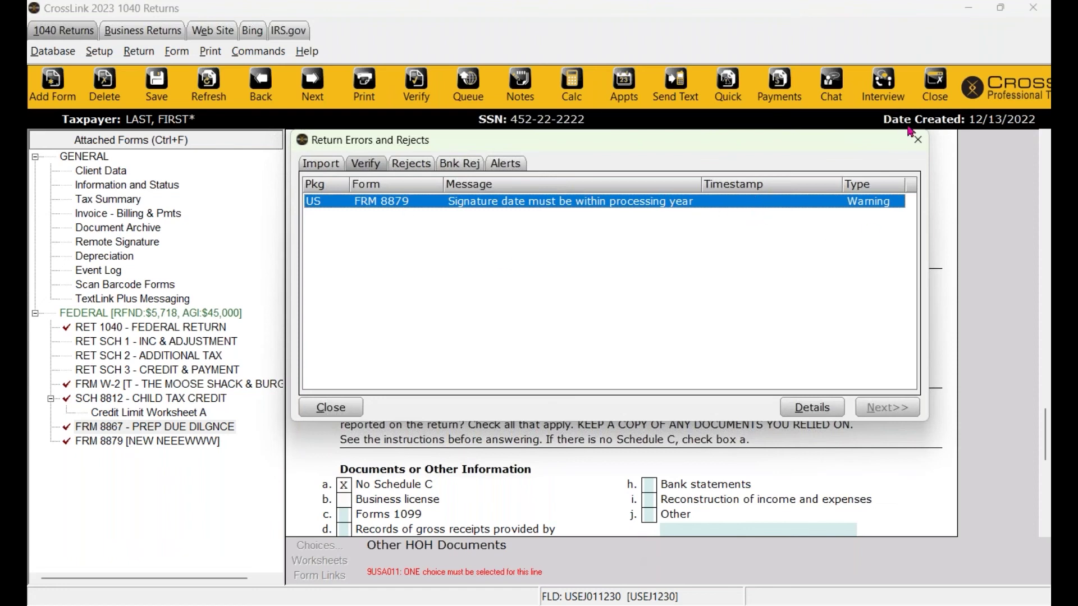
left_click(918, 140)
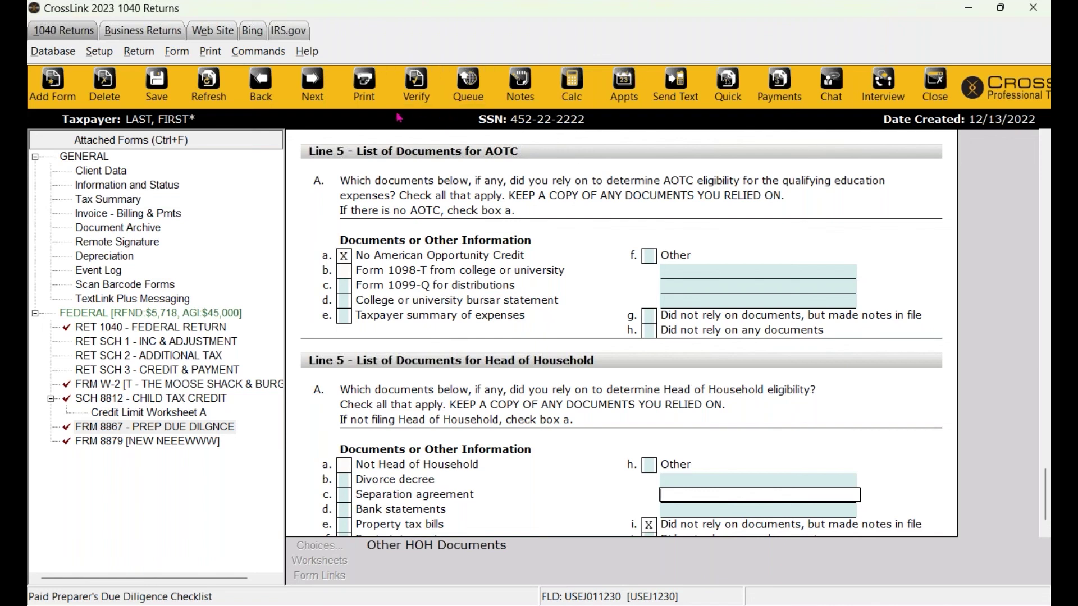
left_click(374, 100)
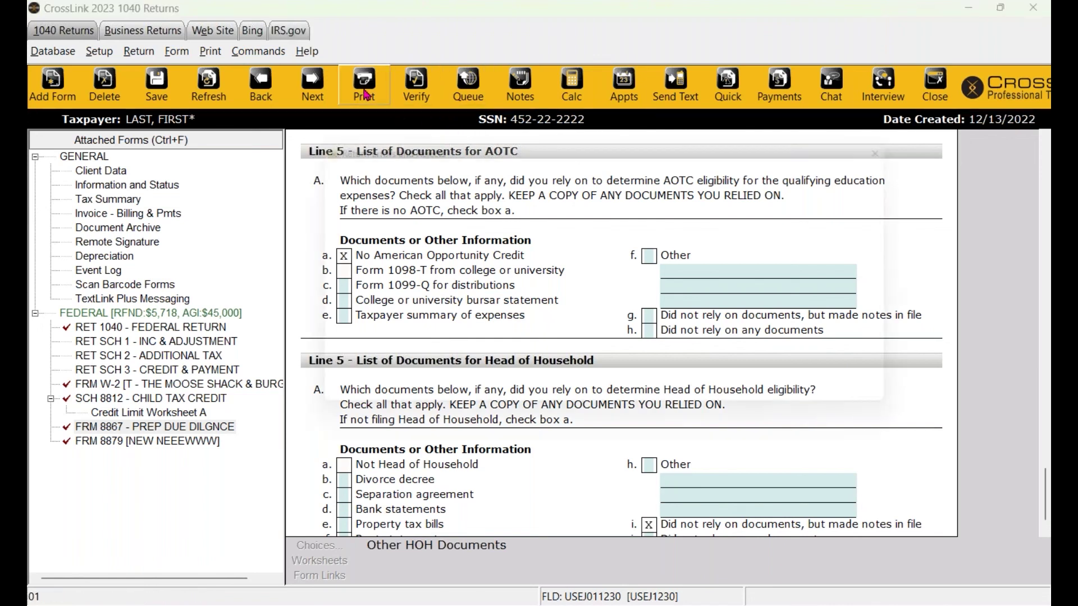
left_click(902, 407)
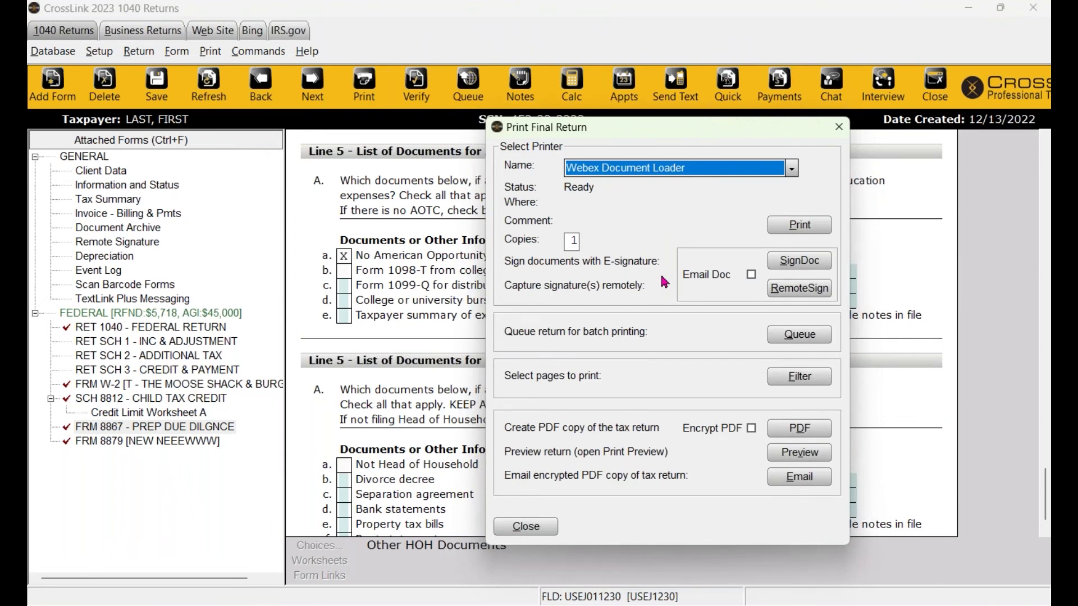
left_click(838, 126)
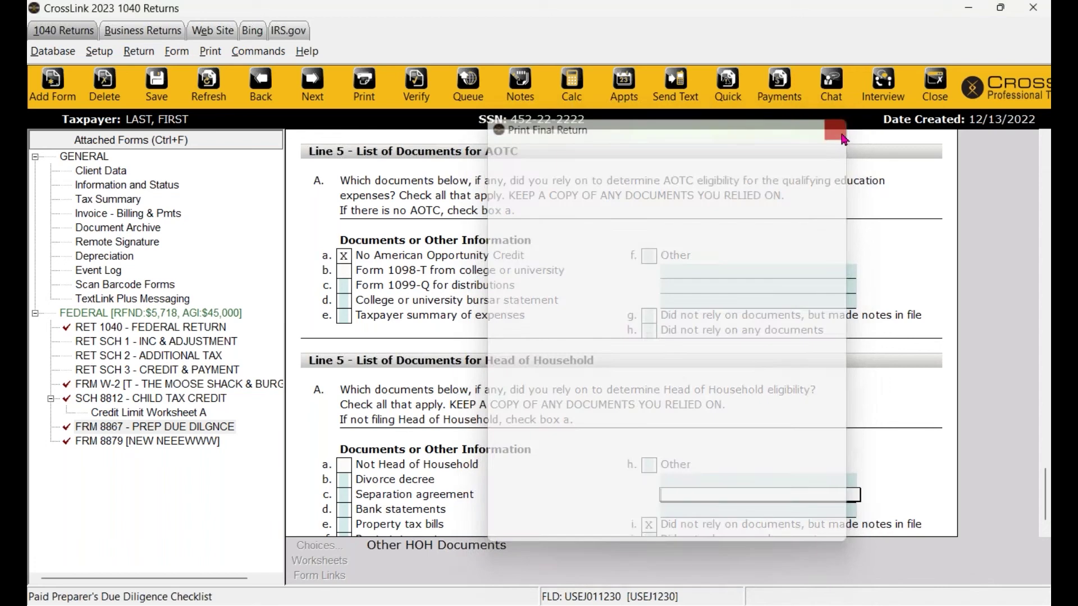
Re-verify again and reopen Print Final Return past the signature-date warning.
left_click(416, 89)
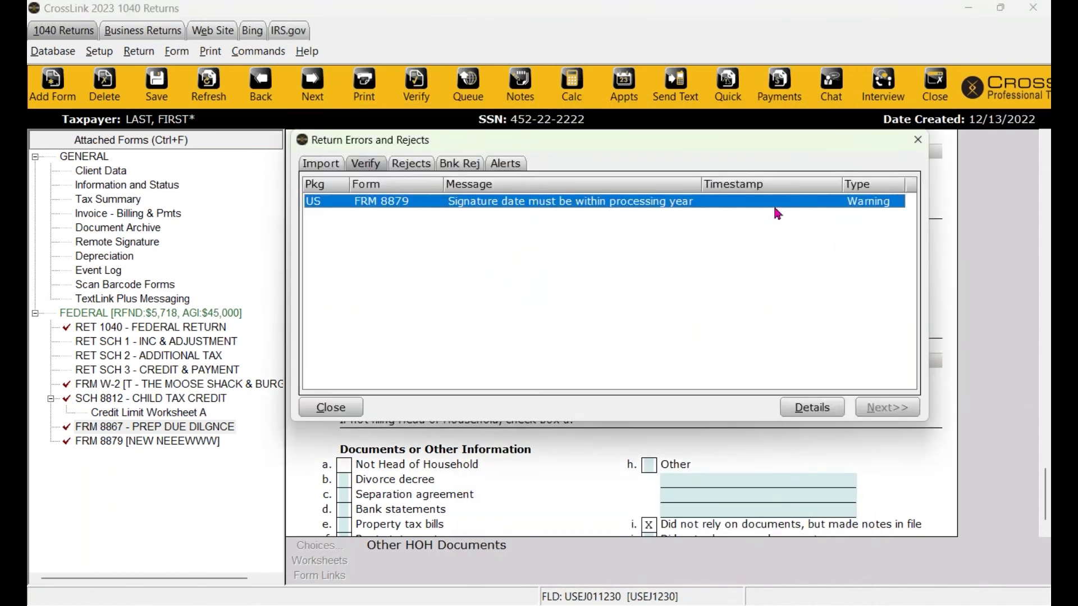
left_click(917, 140)
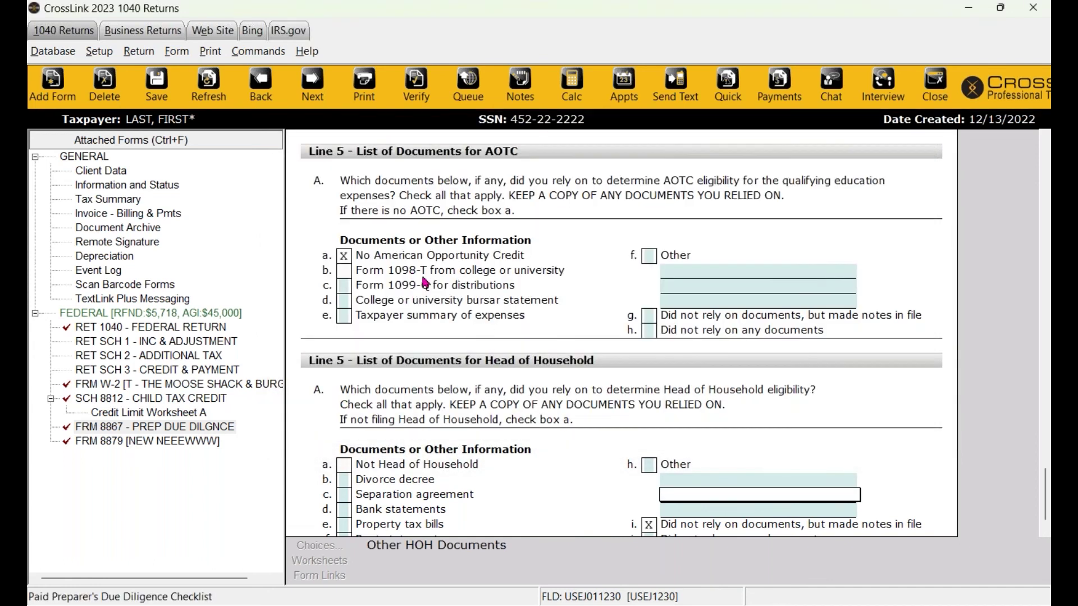
left_click(362, 97)
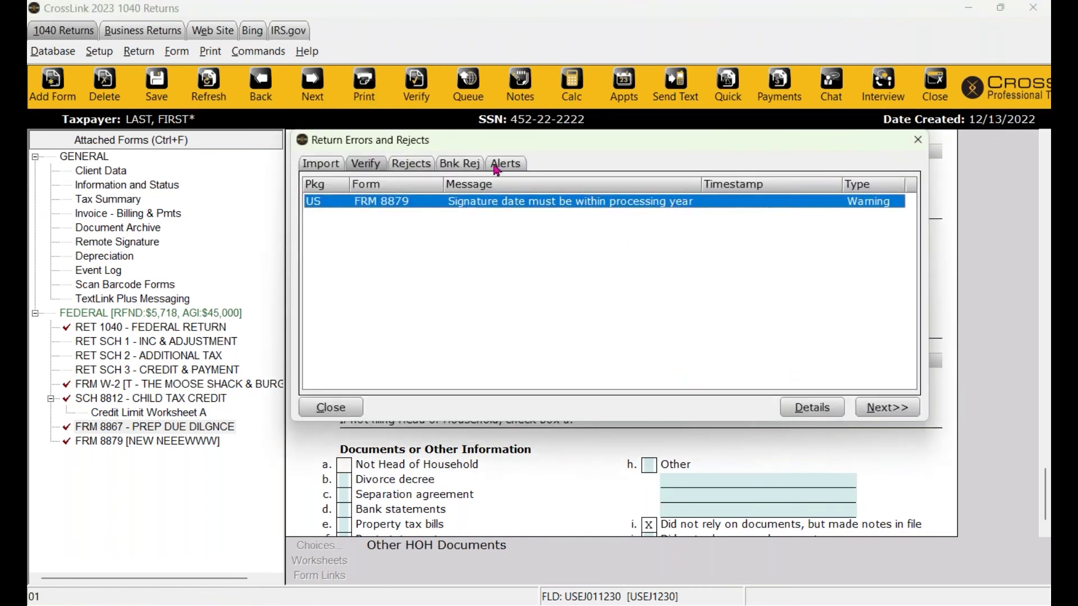
left_click(900, 408)
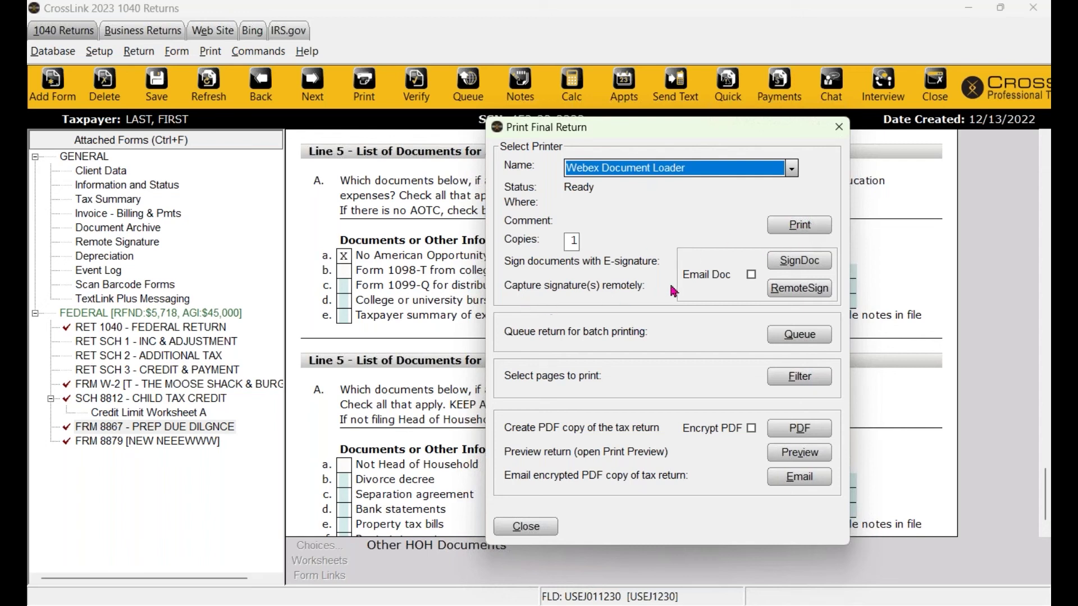
Draw the taxpayer's signature, cancel it, and reopen Print Final Return.
left_click(794, 267)
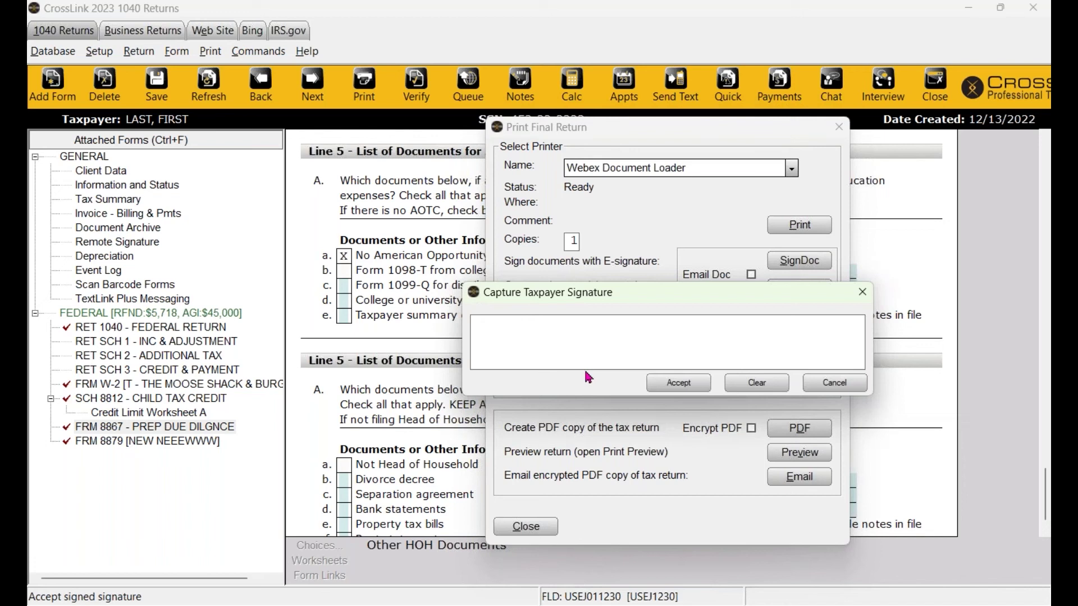
mouse_move(493, 349)
left_mouse_down()
mouse_move(566, 339)
mouse_move(844, 362)
left_mouse_up()
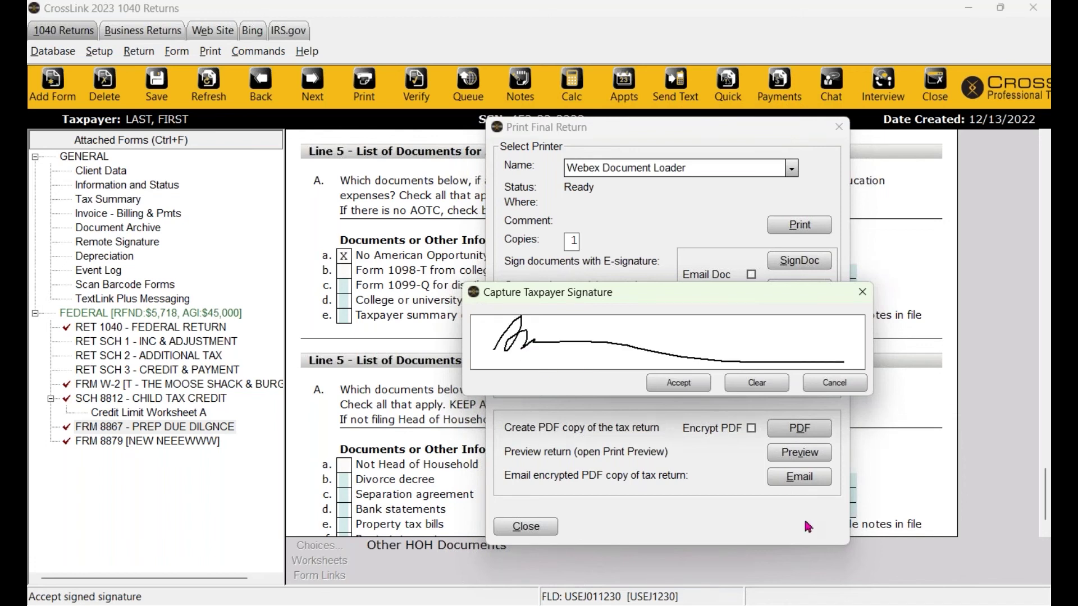
left_click(833, 384)
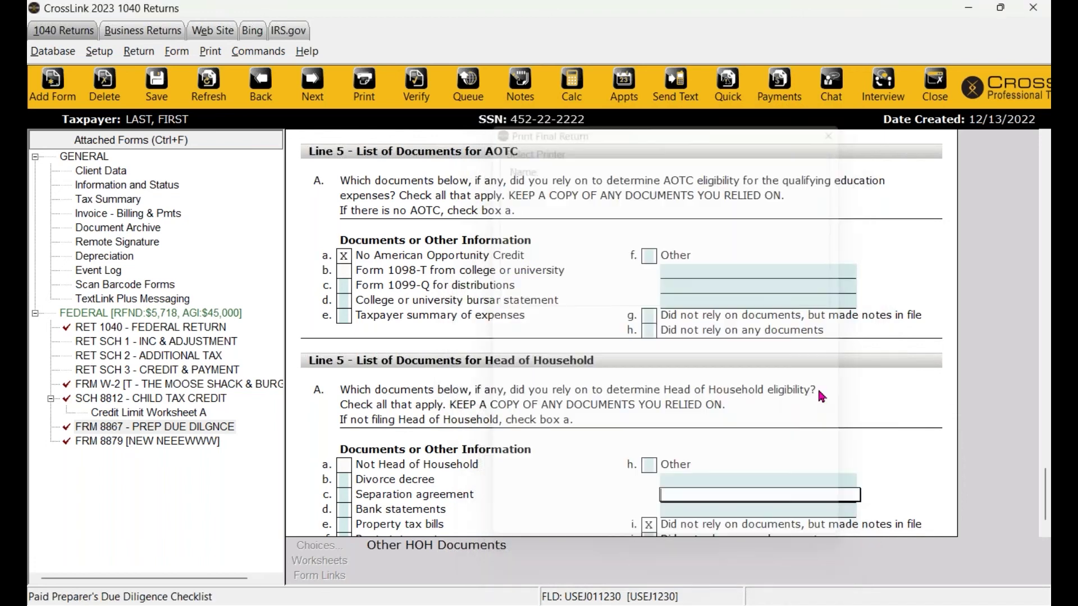
left_click(364, 84)
left_click(884, 407)
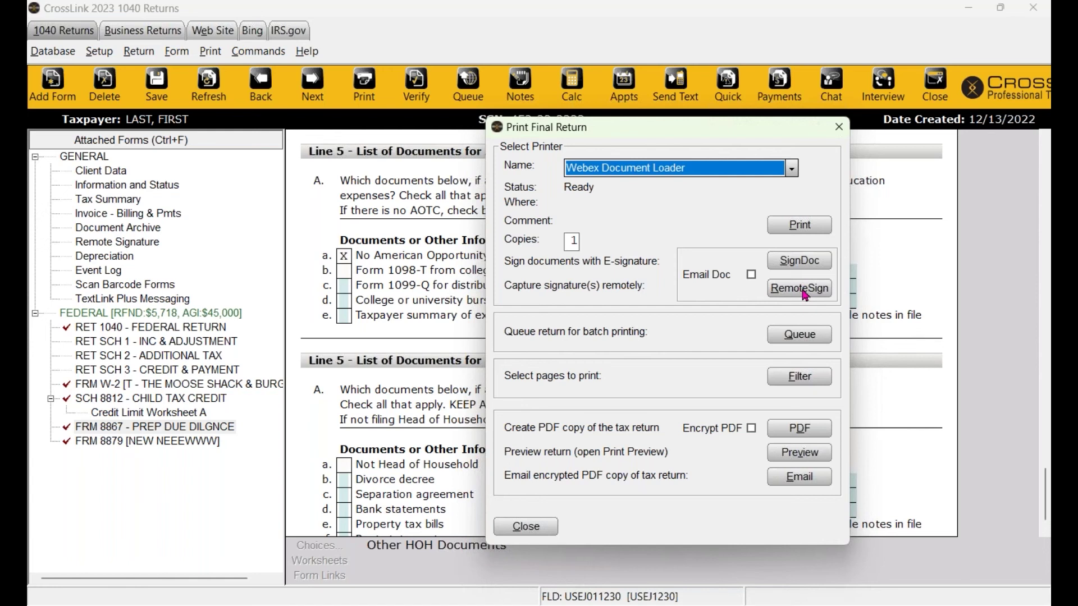
Choose RemoteSign, leave Taxpayer unchecked in In-Office Signature Options, and confirm.
left_click(804, 292)
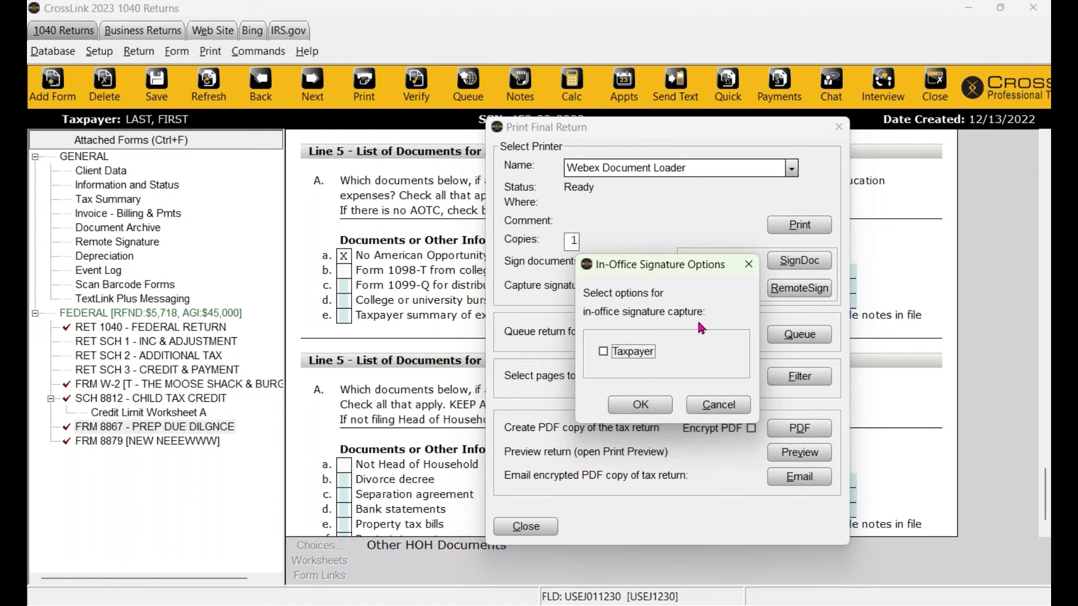
left_click(604, 352)
left_click(603, 352)
left_click(604, 352)
left_click(603, 353)
left_click(603, 353)
left_click(639, 406)
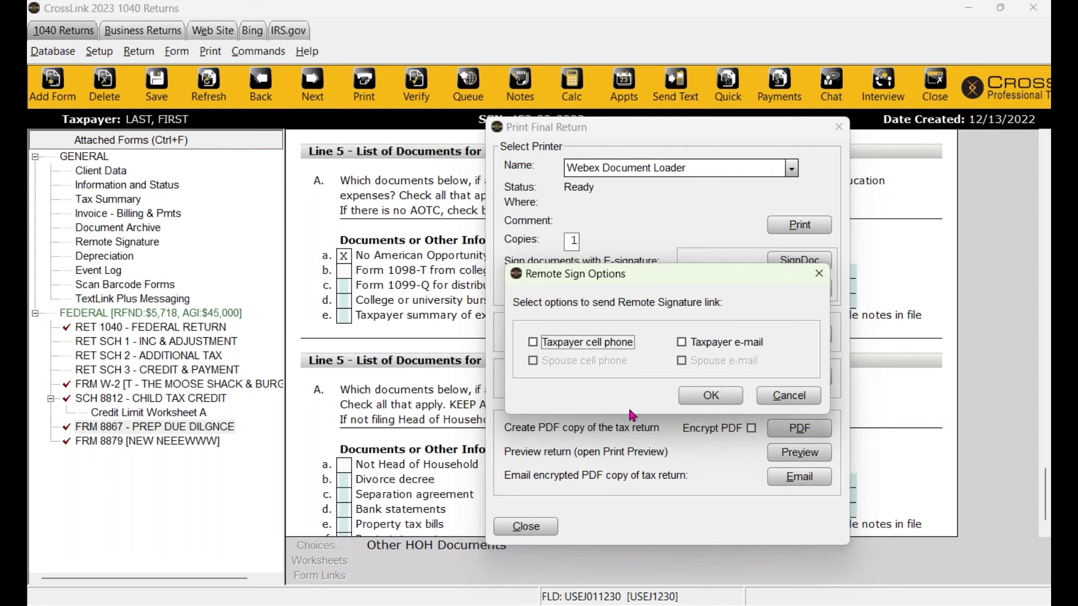
Dismiss the remote signature link options, pick the taxpayer as signer, then close the signature options unapplied.
left_click(798, 400)
left_click(789, 299)
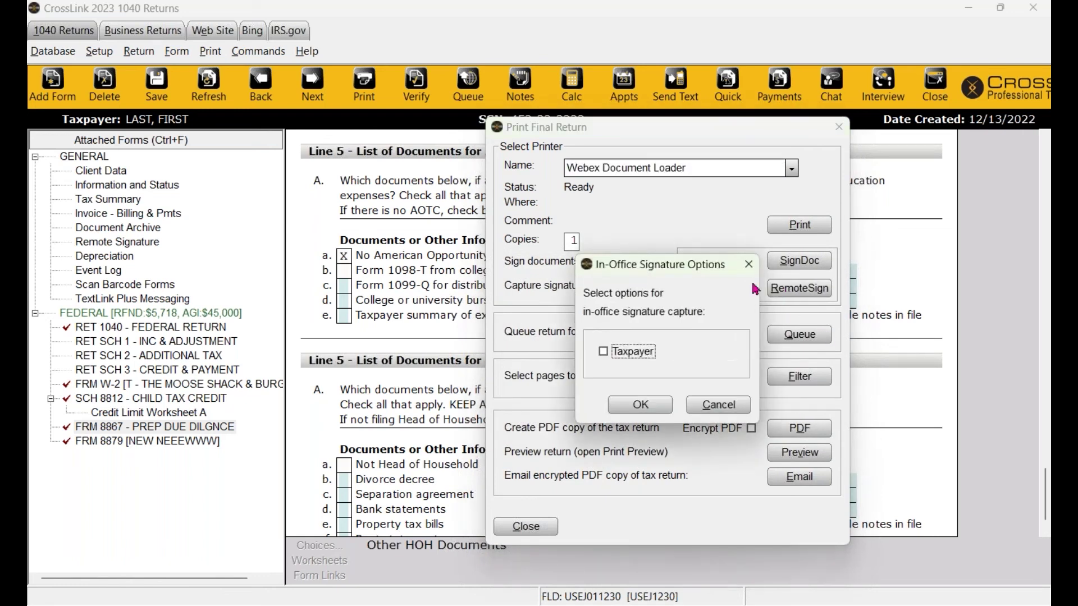
left_click(607, 354)
left_click(718, 408)
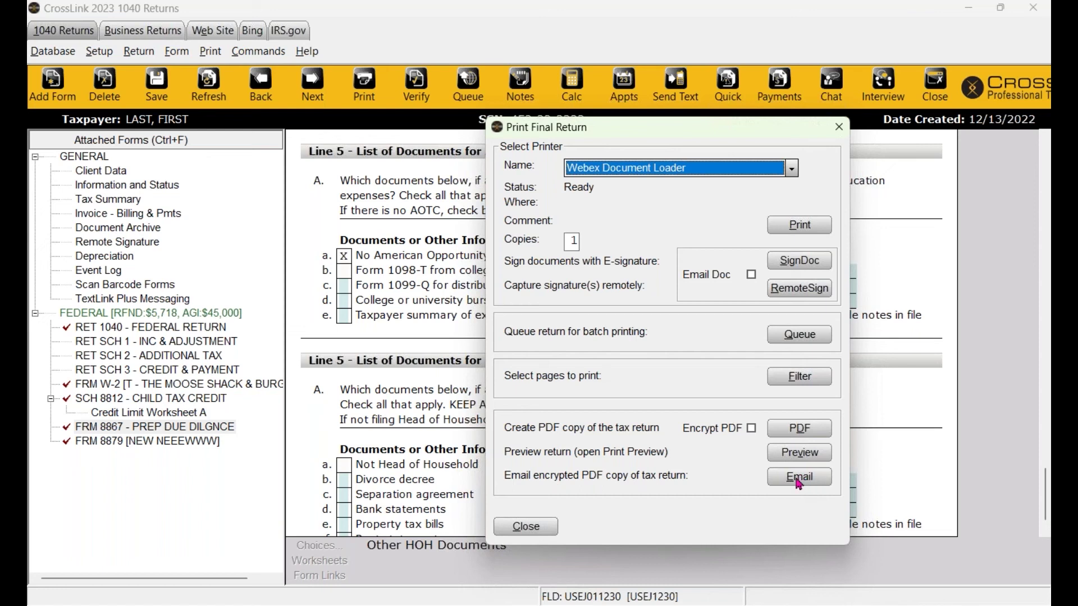
Draw the taxpayer's signature on the Capture Taxpayer Signature pad and accept it.
left_click(794, 286)
mouse_move(502, 364)
left_mouse_down()
mouse_move(494, 336)
mouse_move(855, 354)
left_mouse_up()
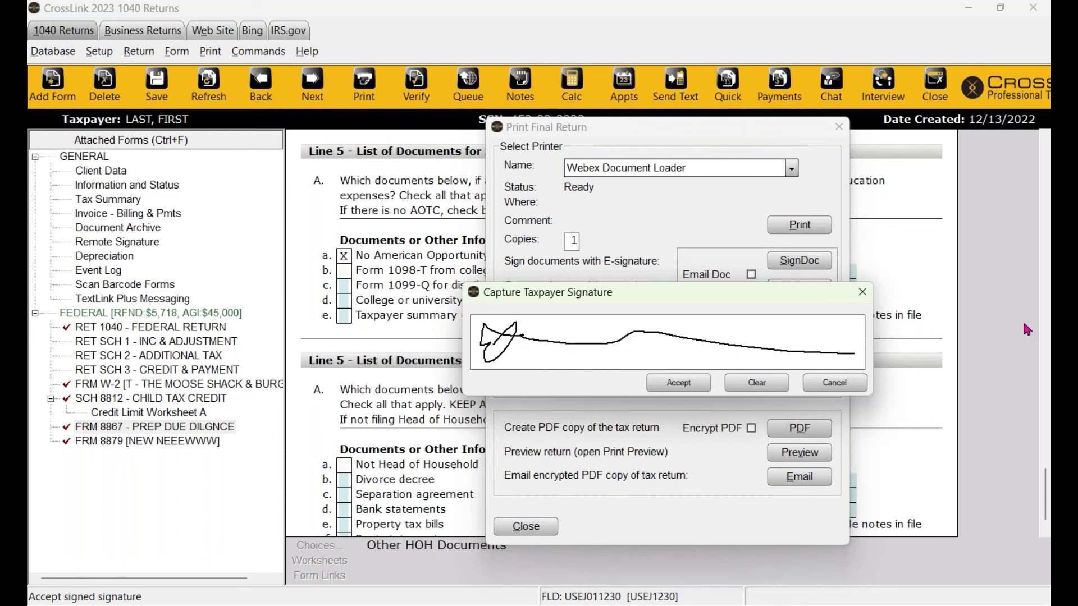
left_click(688, 385)
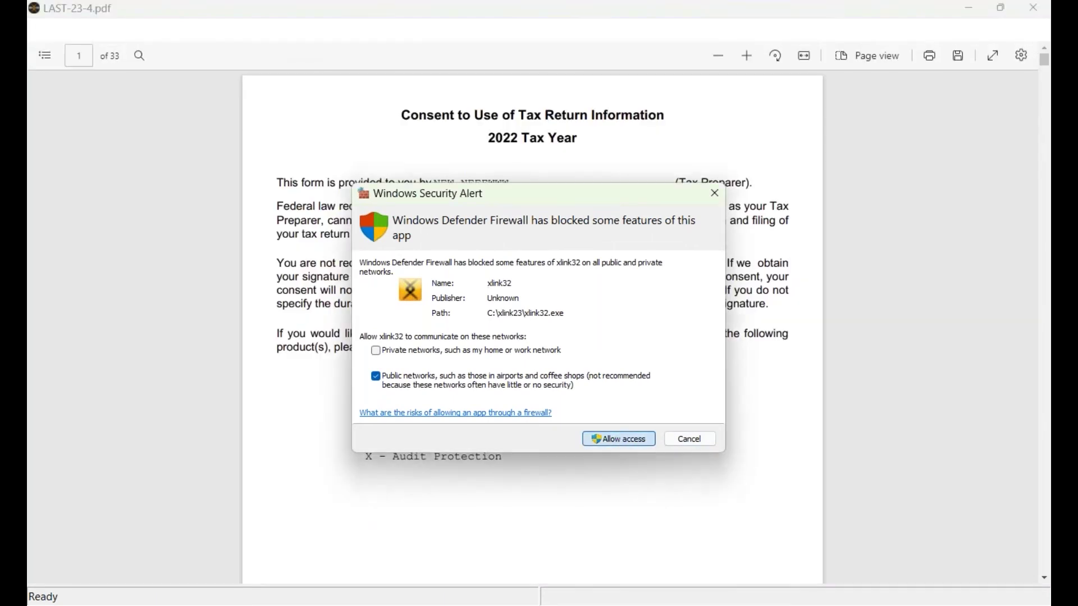
Allow CrossLink through the firewall and scroll LAST-23-4.pdf pages 1–4 to check the signatures.
left_click(642, 443)
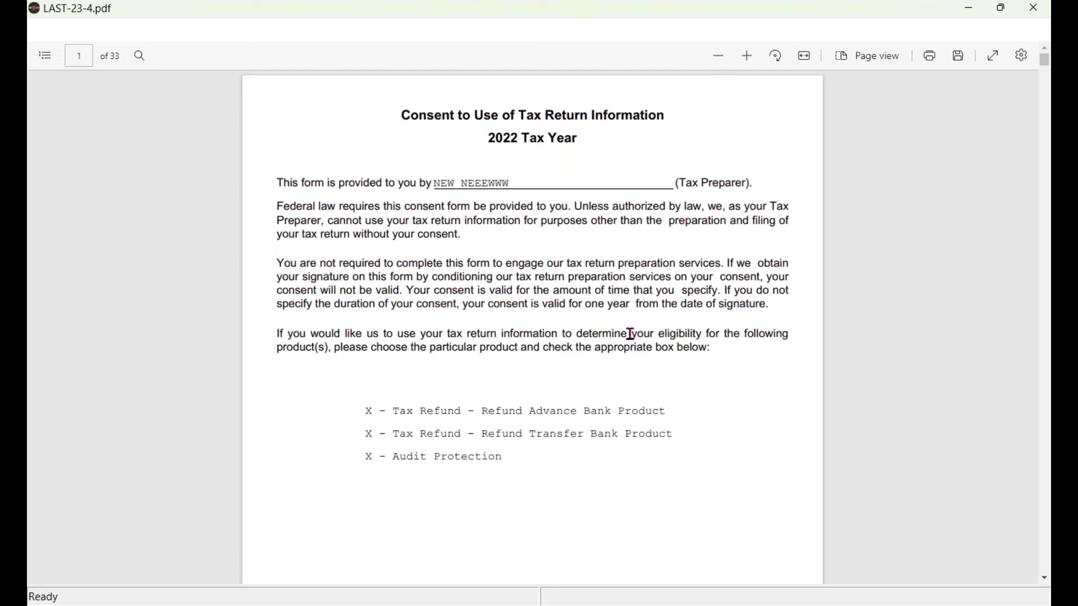
scroll(631, 334, "down", 10)
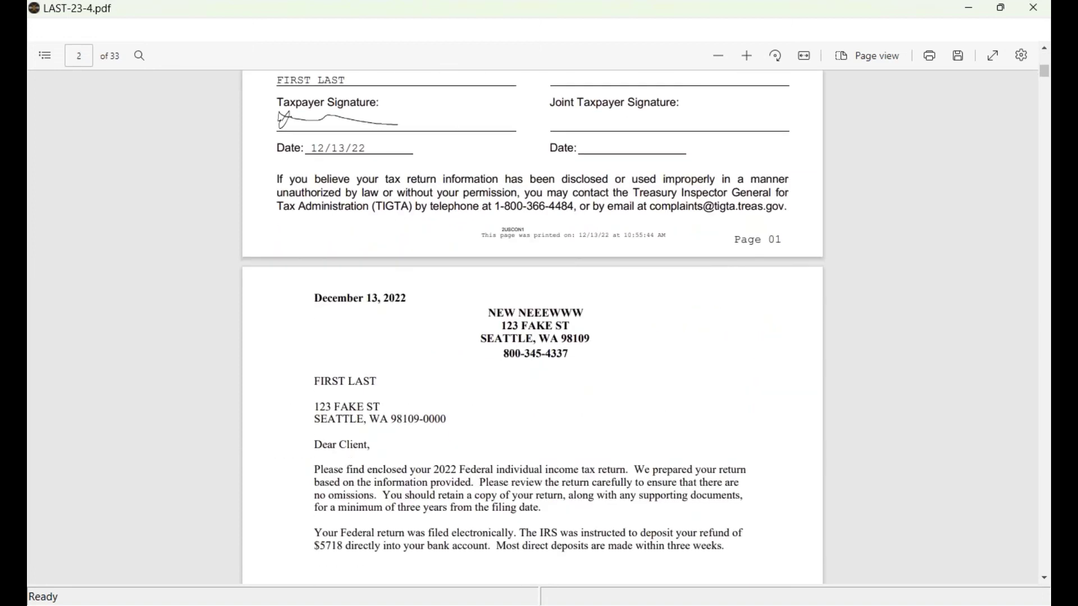
scroll(631, 334, "down", 9)
scroll(473, 402, "up", 18)
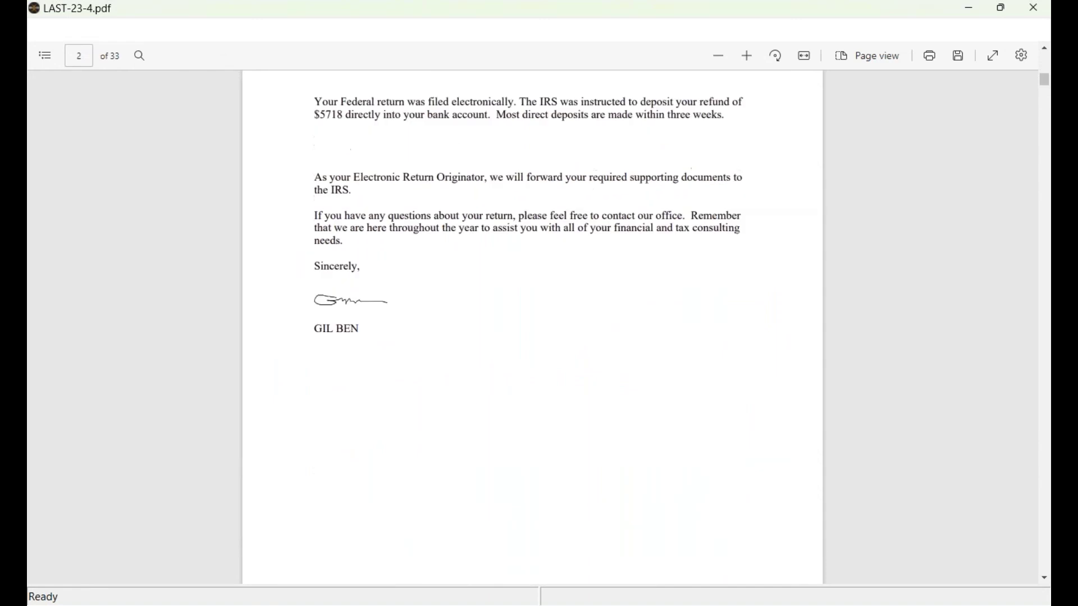
scroll(473, 402, "down", 8)
scroll(473, 402, "down", 16)
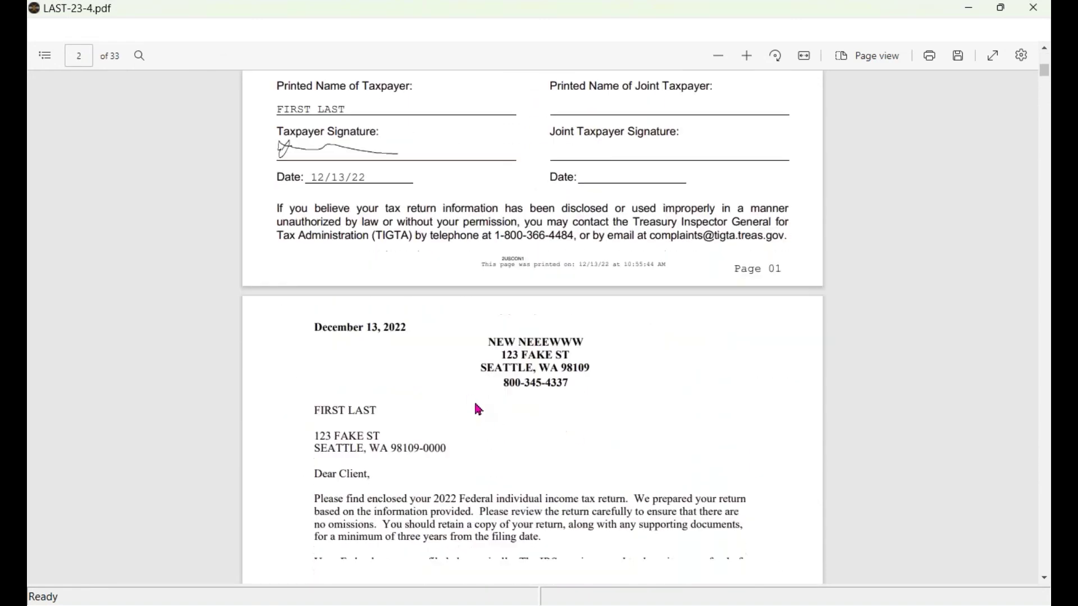
scroll(532, 327, "down", 16)
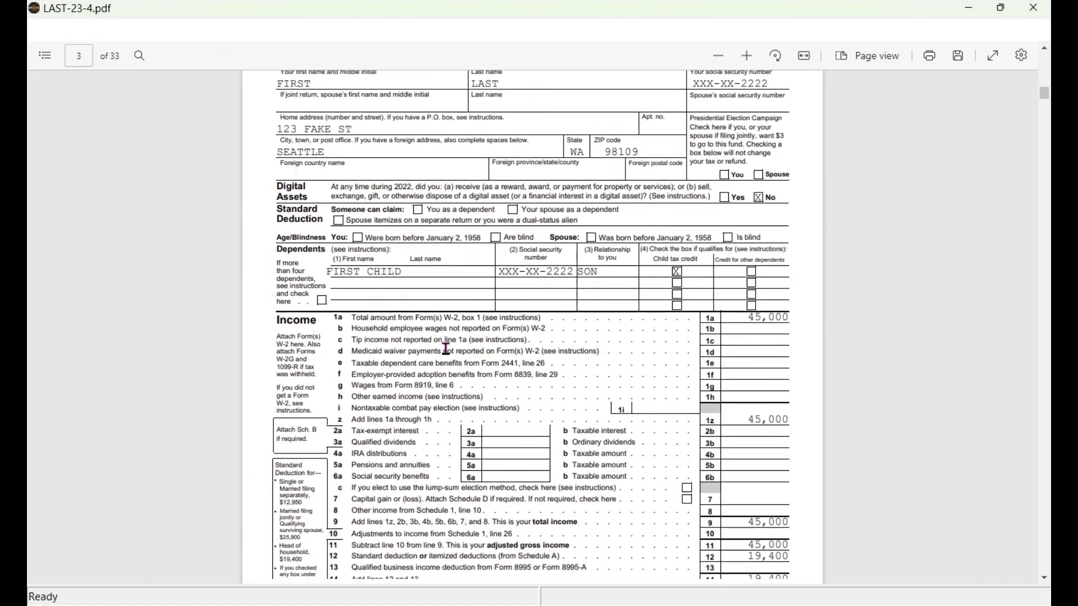
scroll(532, 327, "down", 6)
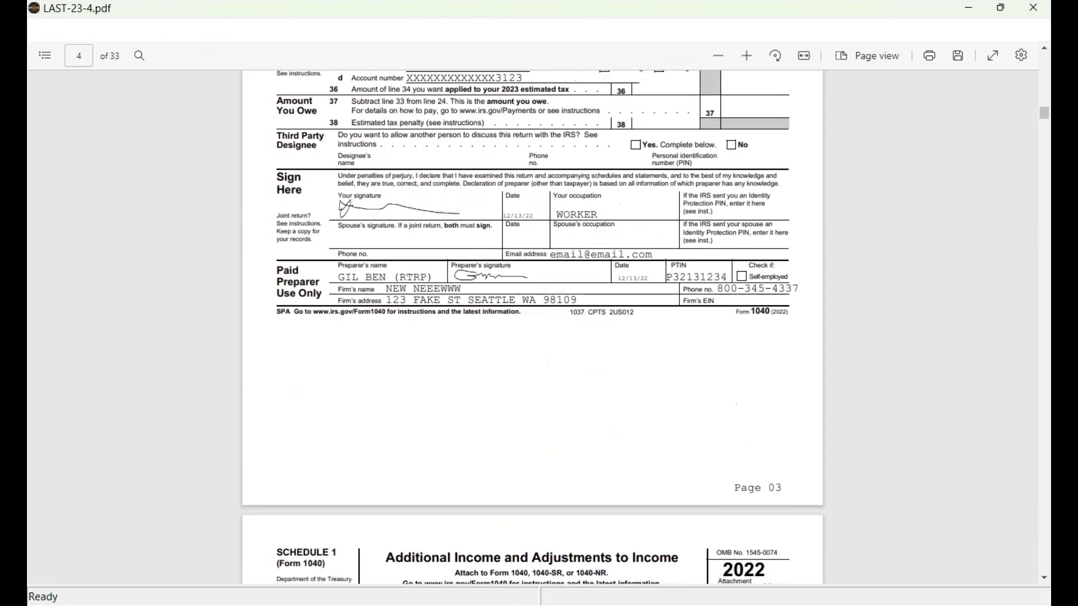
left_click(1030, 16)
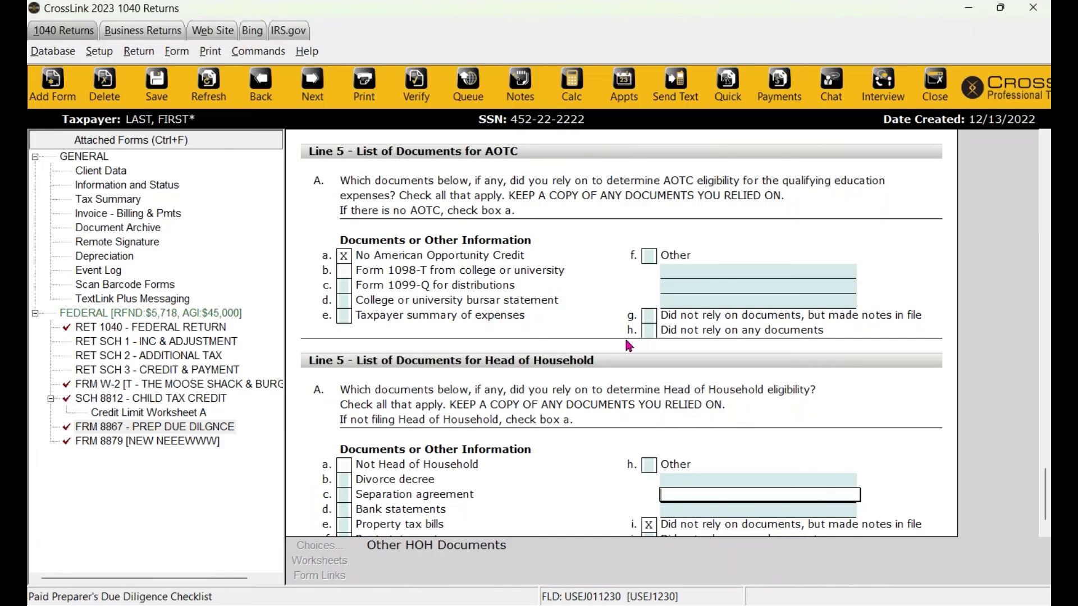
left_click(118, 231)
double_click(117, 233)
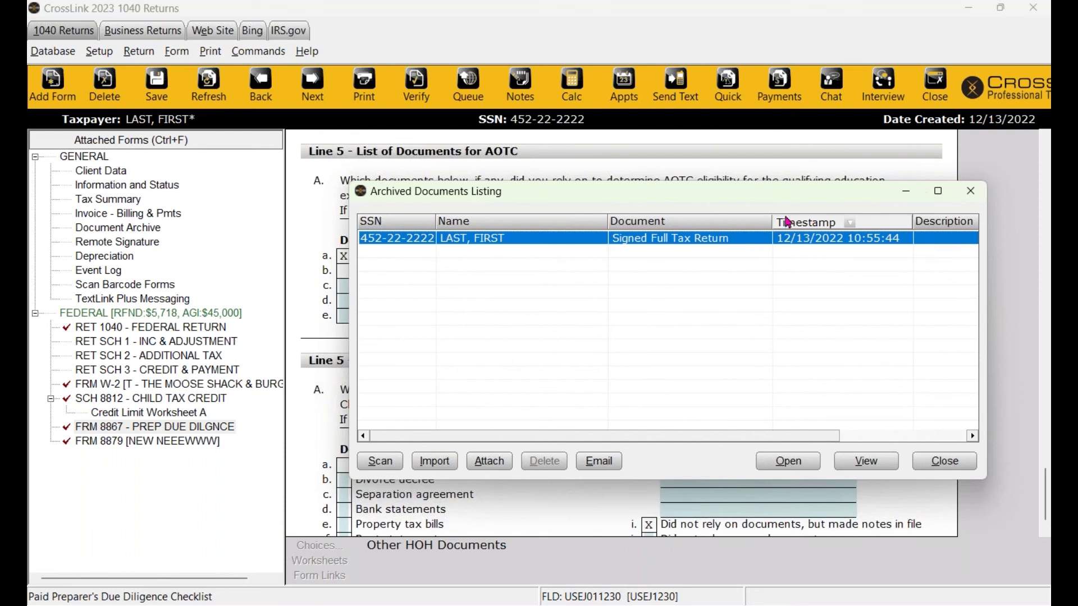
left_click_drag(786, 202, 664, 189)
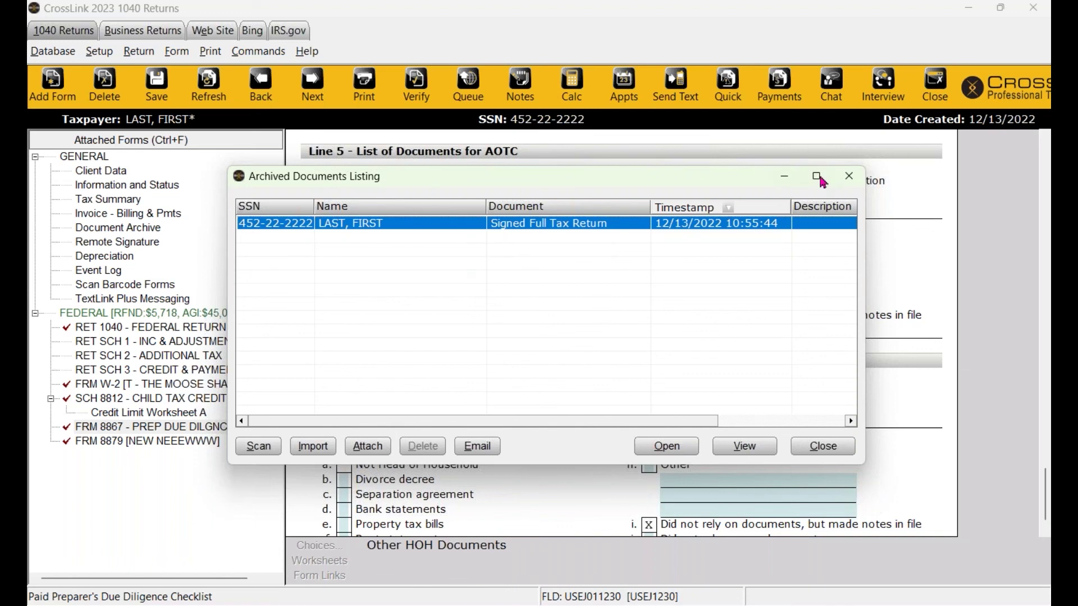
left_click(848, 177)
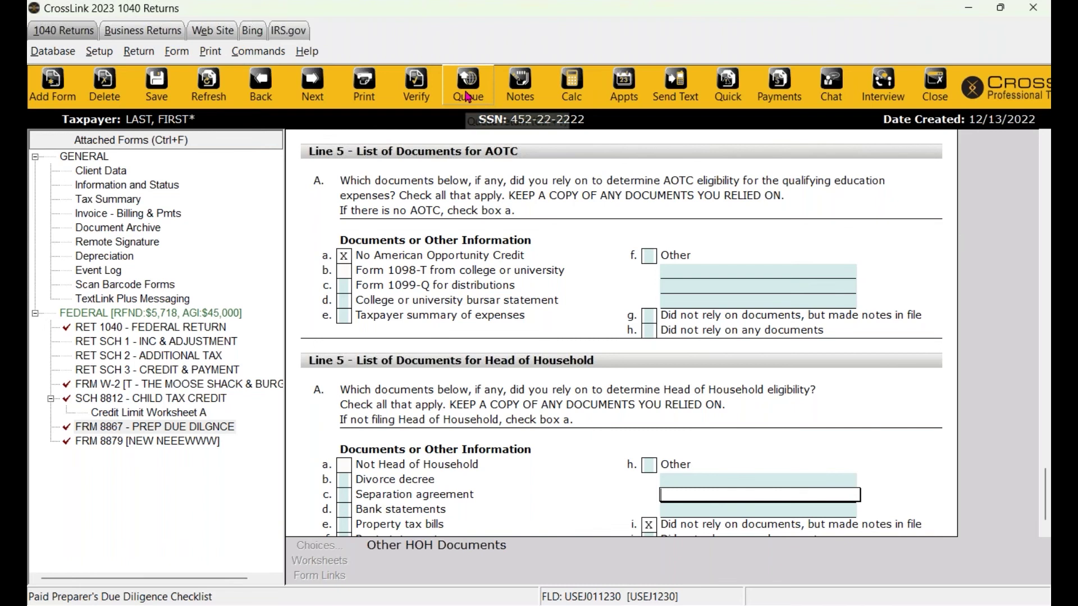
Queue the federal package for transmission past the verification warning, keeping Queue Federal checked.
left_click(466, 96)
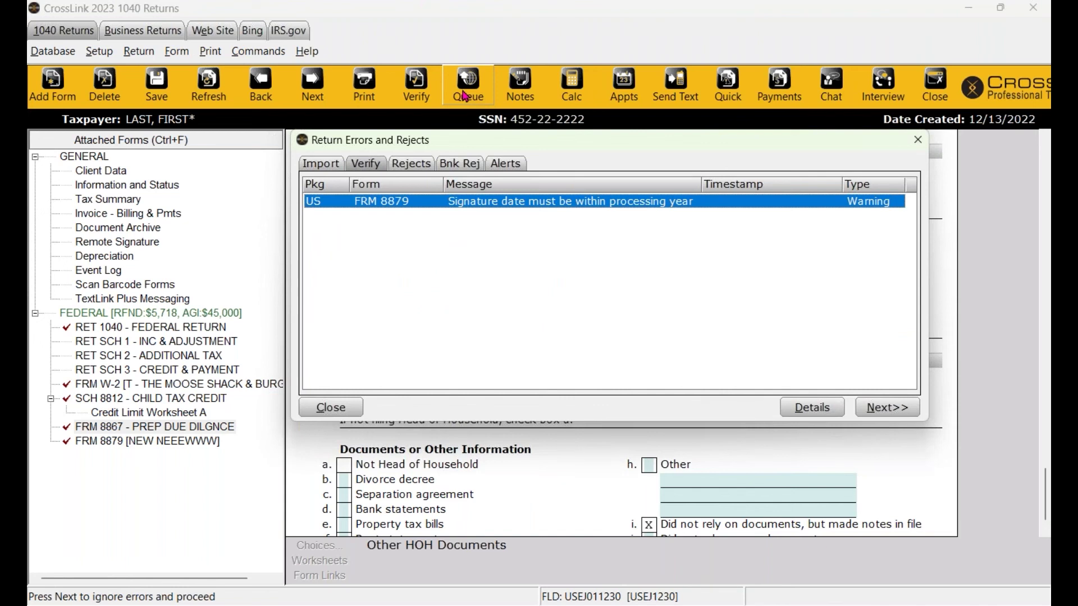
left_click(891, 409)
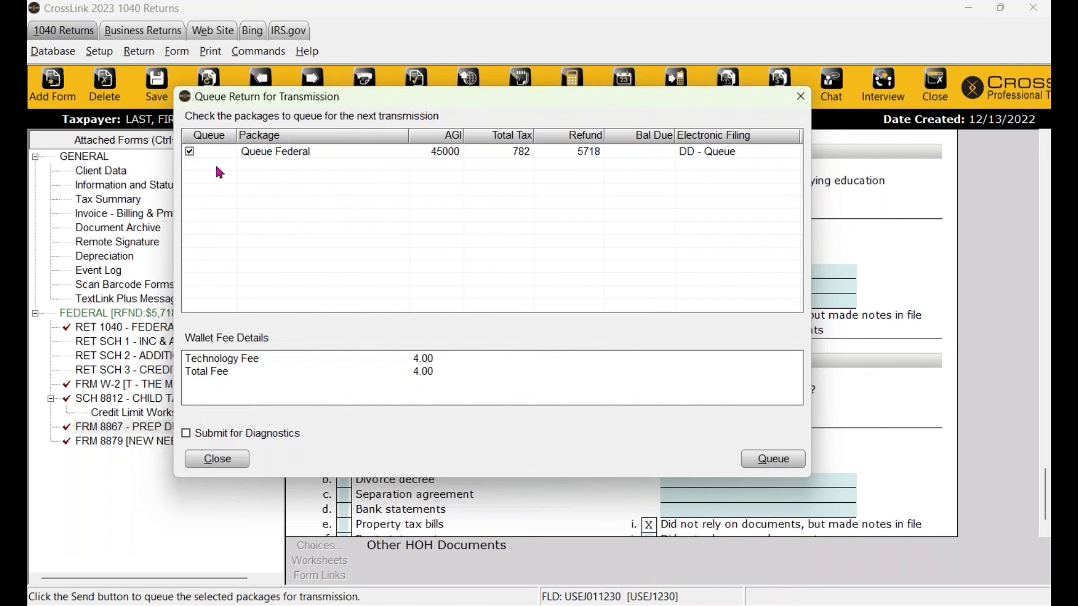
left_click(768, 460)
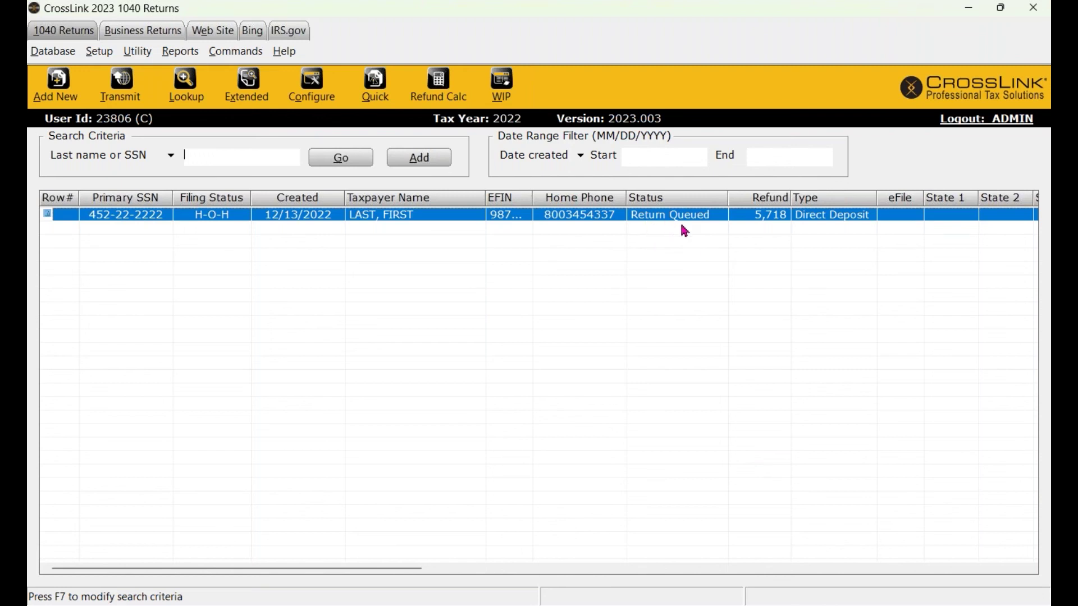
Reopen the queued return past the Tax Return Lock warning to see its 12/13/2022 queue date.
left_click(63, 234)
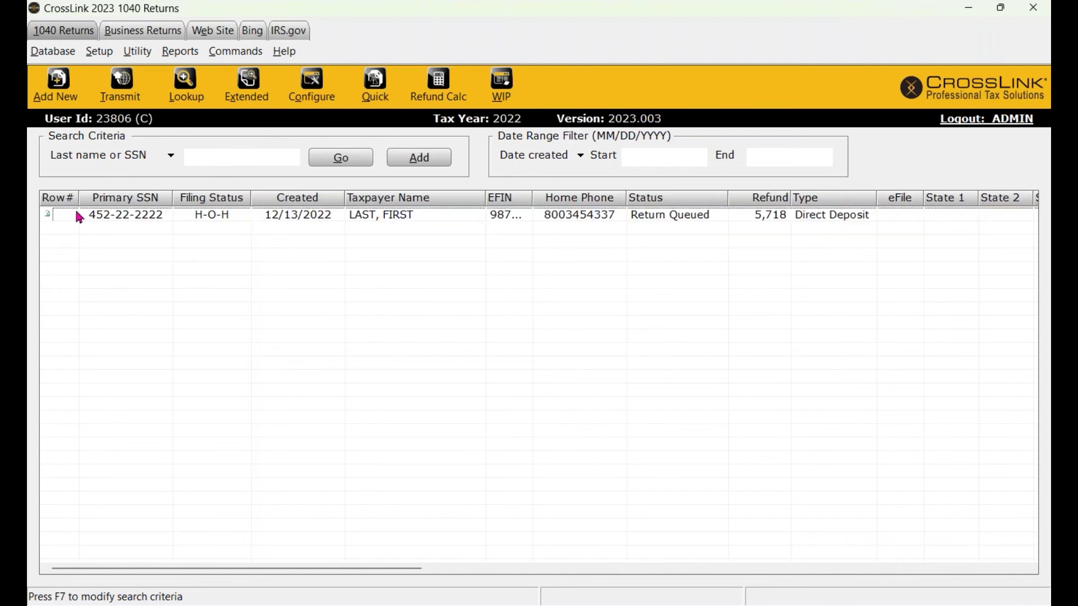
left_click(51, 220)
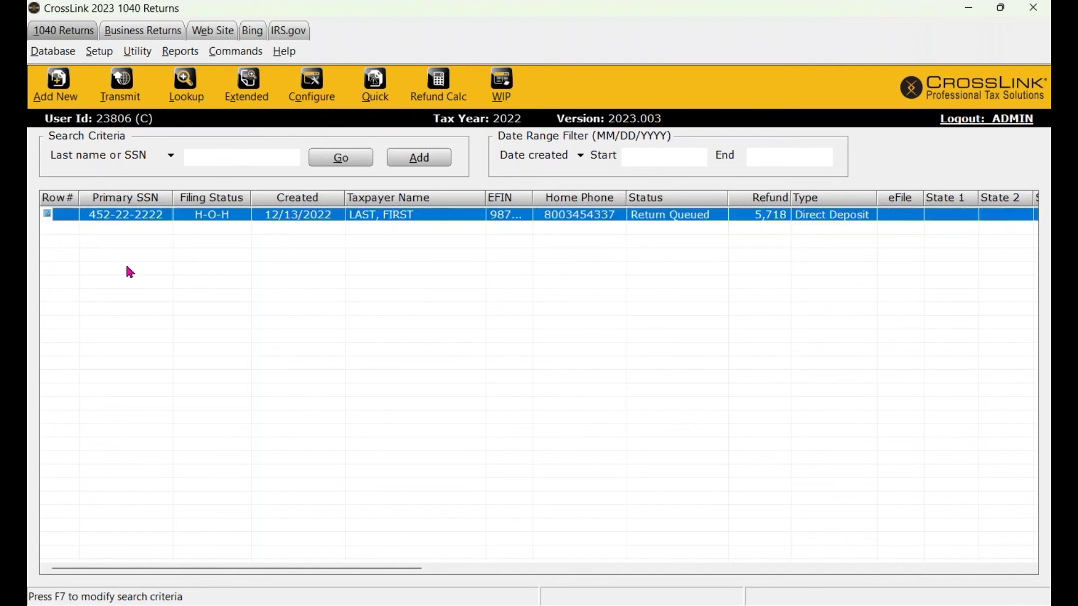
double_click(371, 219)
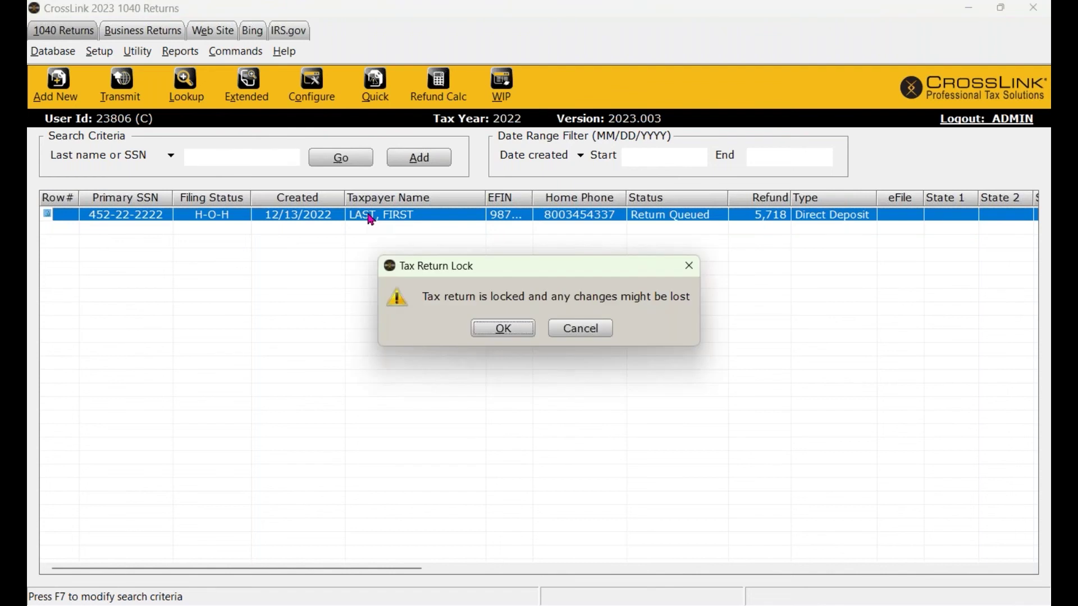
left_click(510, 329)
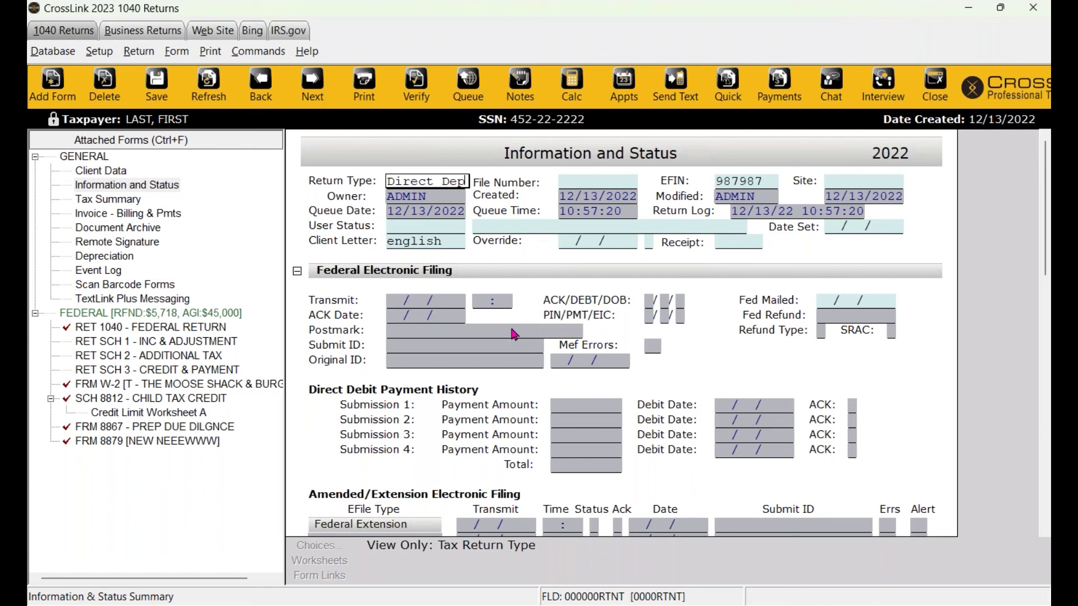
left_click(145, 53)
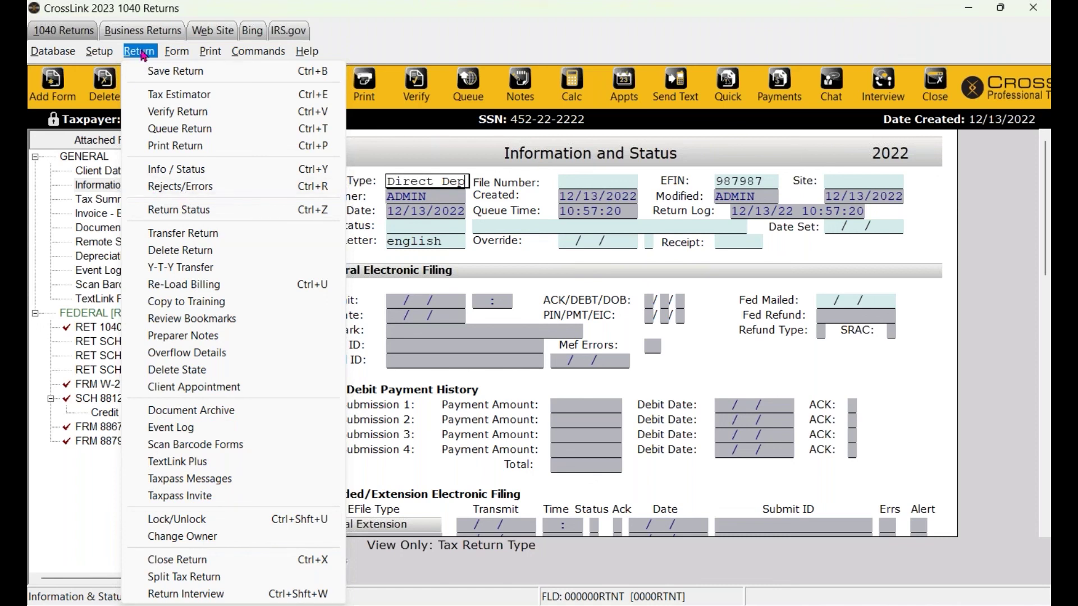
Confirm Rejects/Errors lists no rejects, then close the return back to the returns list.
left_click(212, 198)
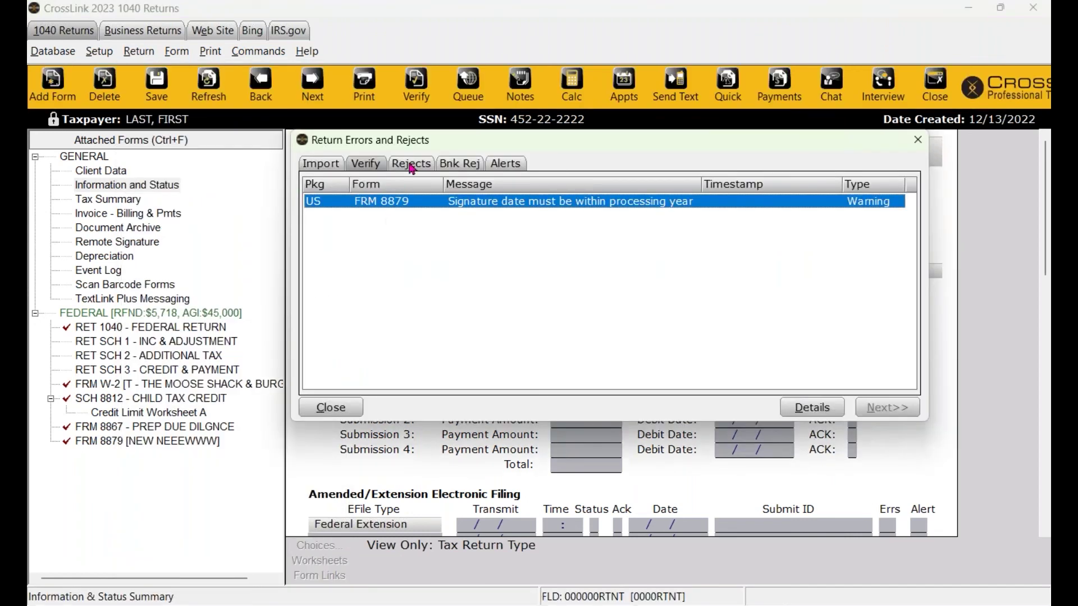
left_click(412, 164)
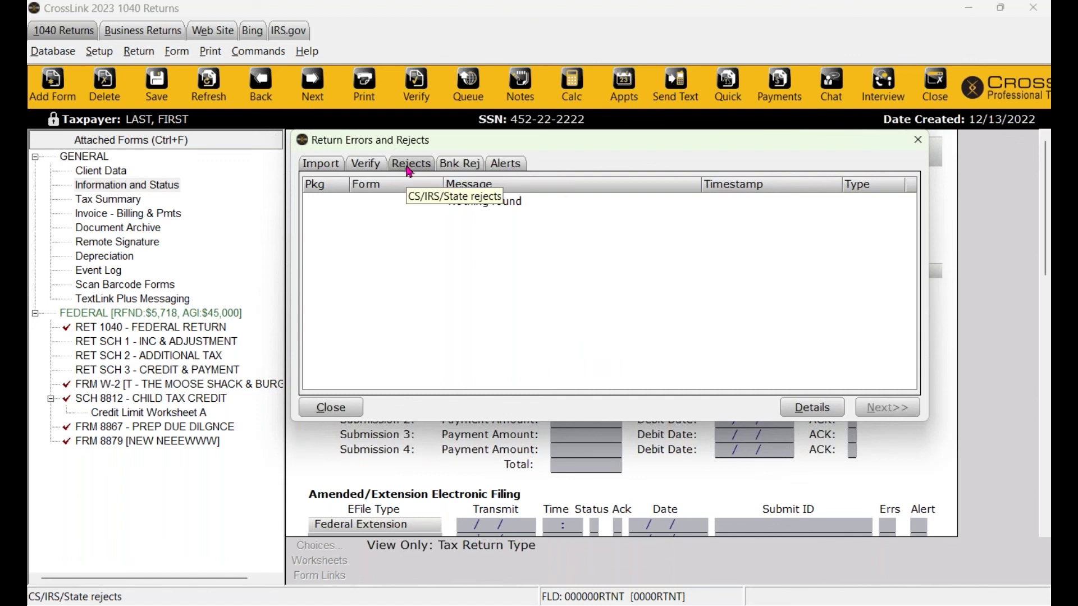
left_click(918, 141)
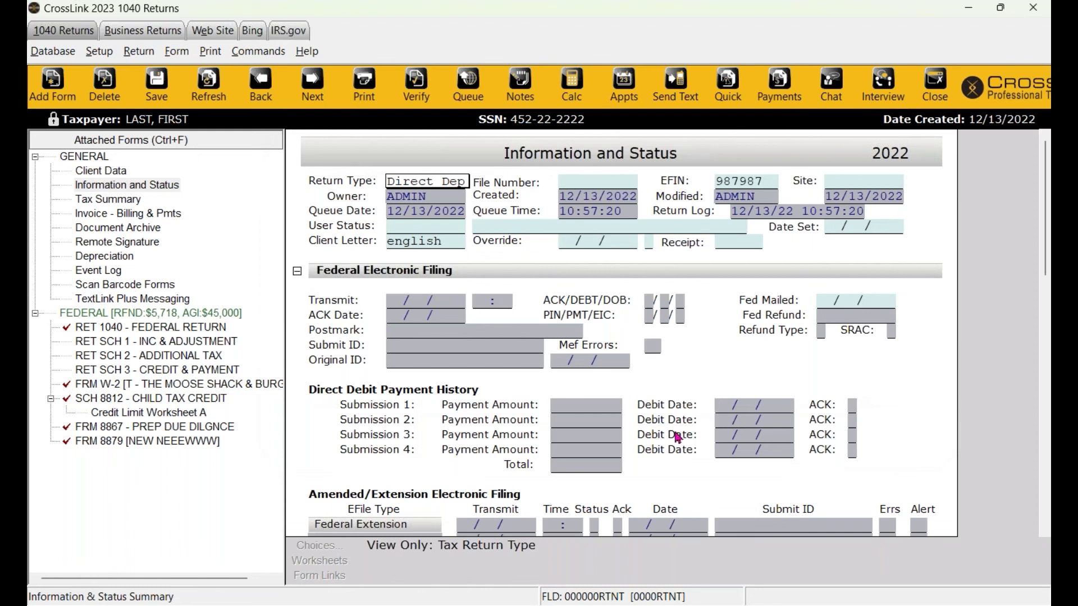
left_click(948, 92)
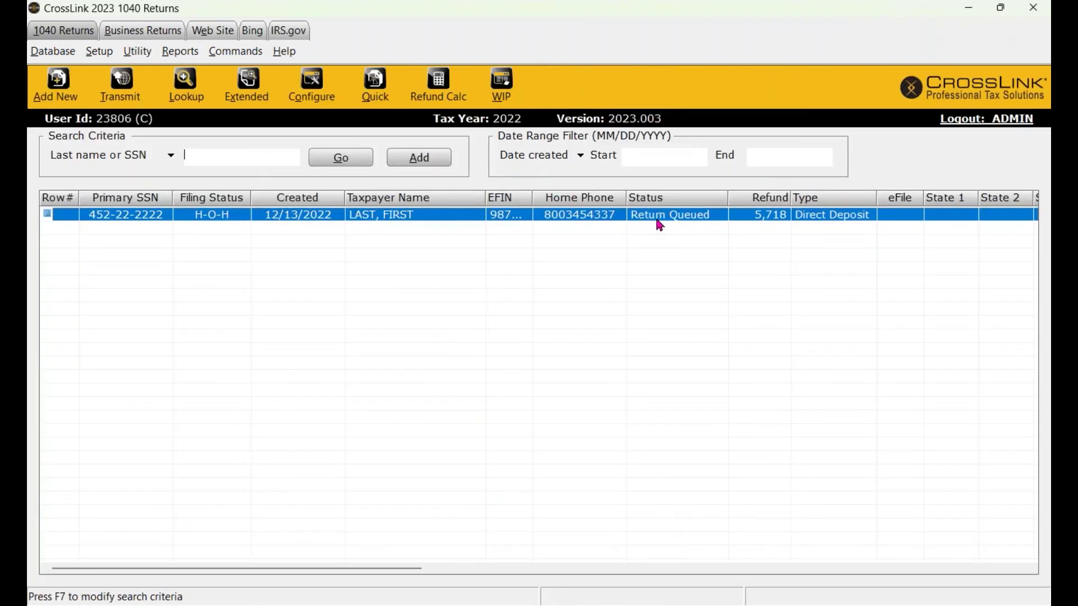
From WIP, open Transmit to Central Site and review the queued 1040 returns with Filter.
left_click(515, 88)
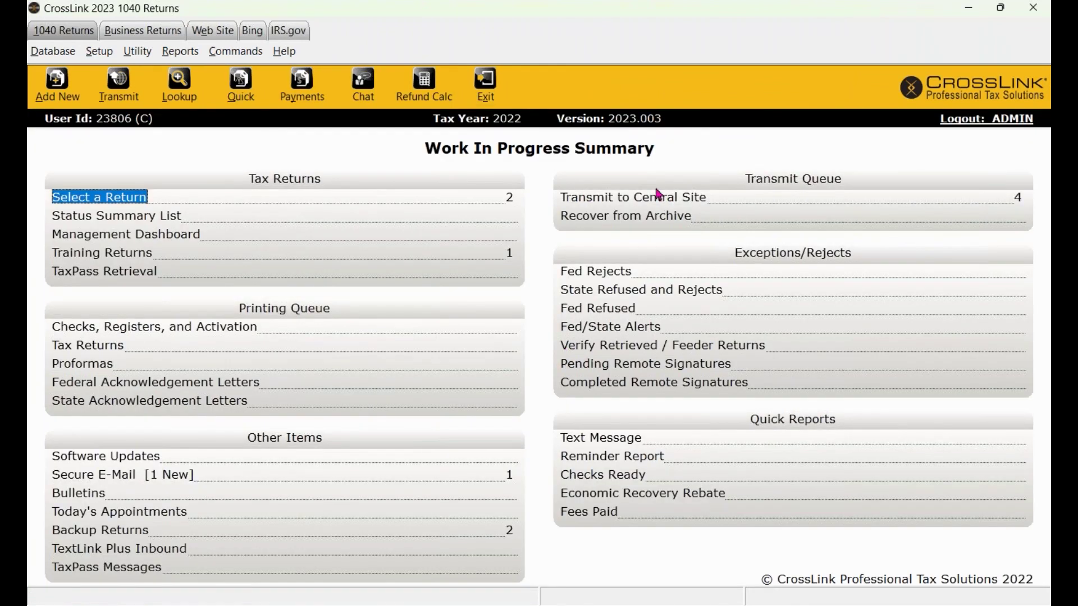
left_click(646, 199)
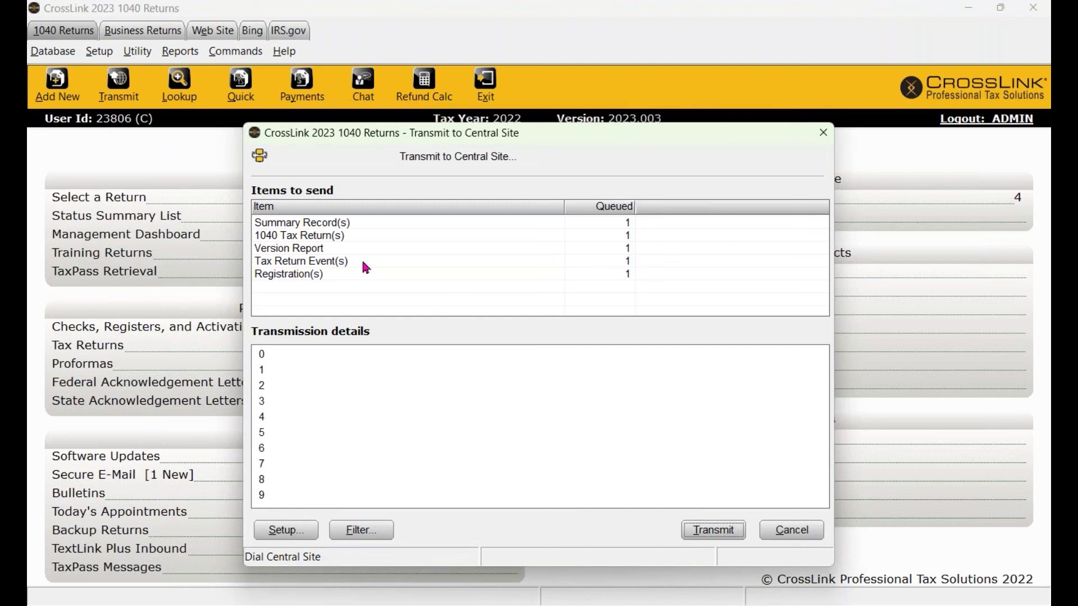
left_click(314, 240)
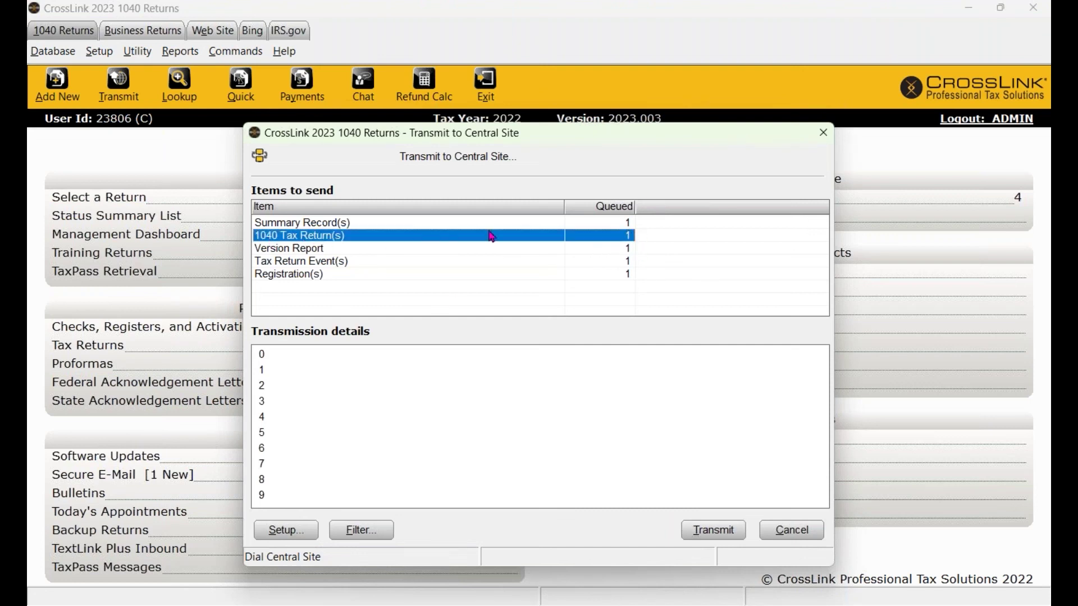
left_click(373, 534)
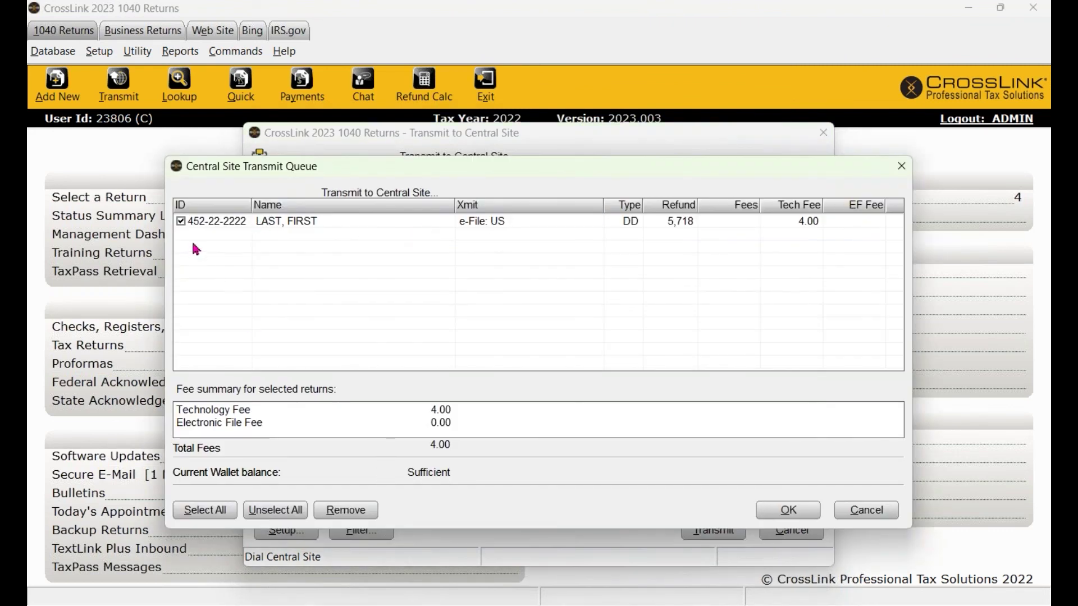
left_click(181, 221)
left_click(788, 513)
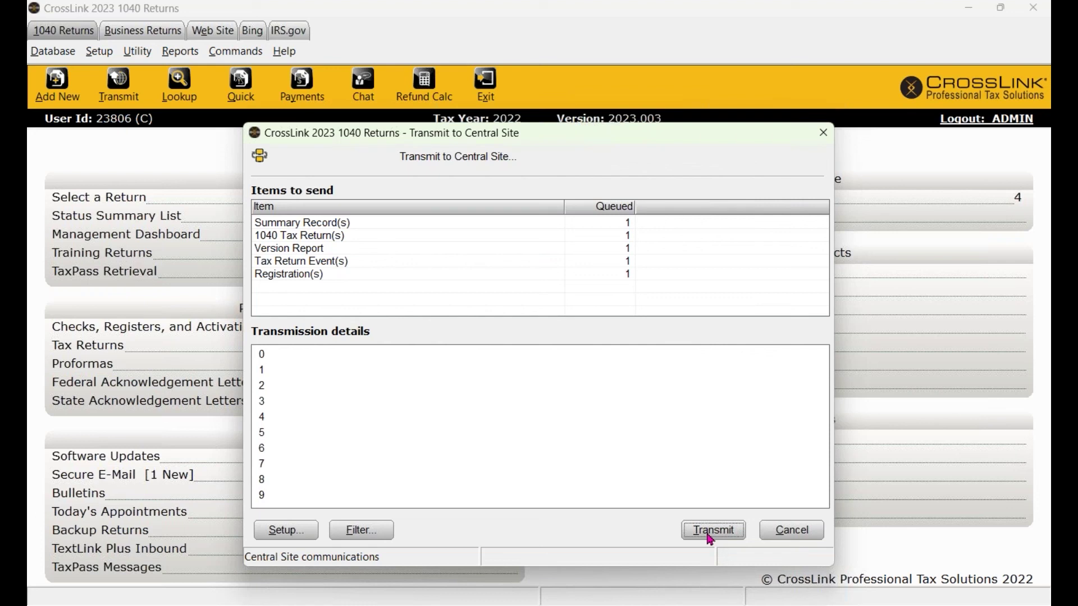
Start sending, close the queue and transmit windows, then reopen Transmit to Central Site.
left_click(712, 530)
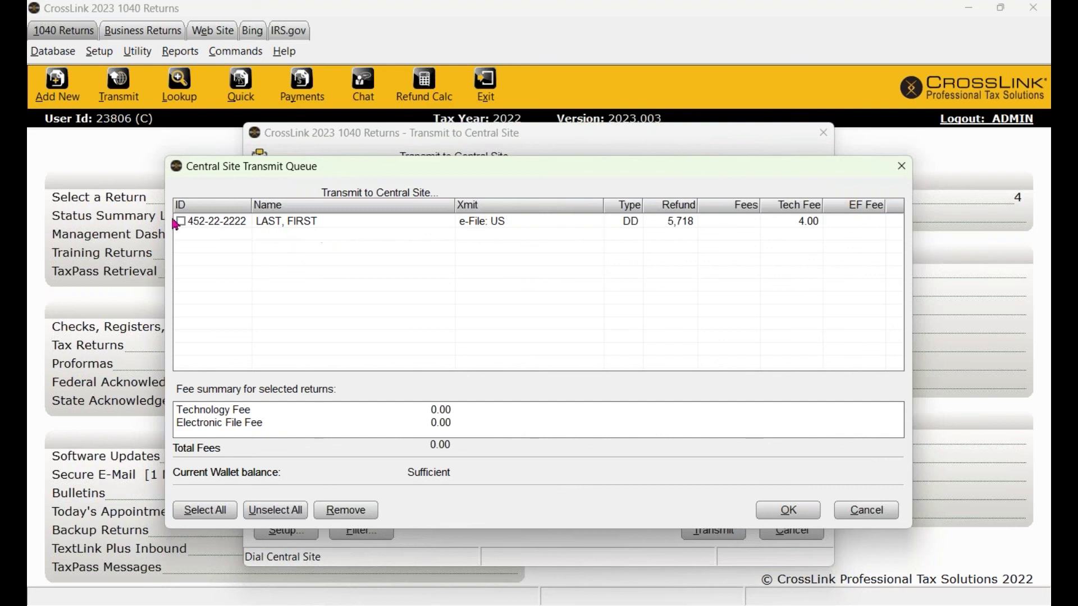
left_click(901, 166)
left_click(824, 139)
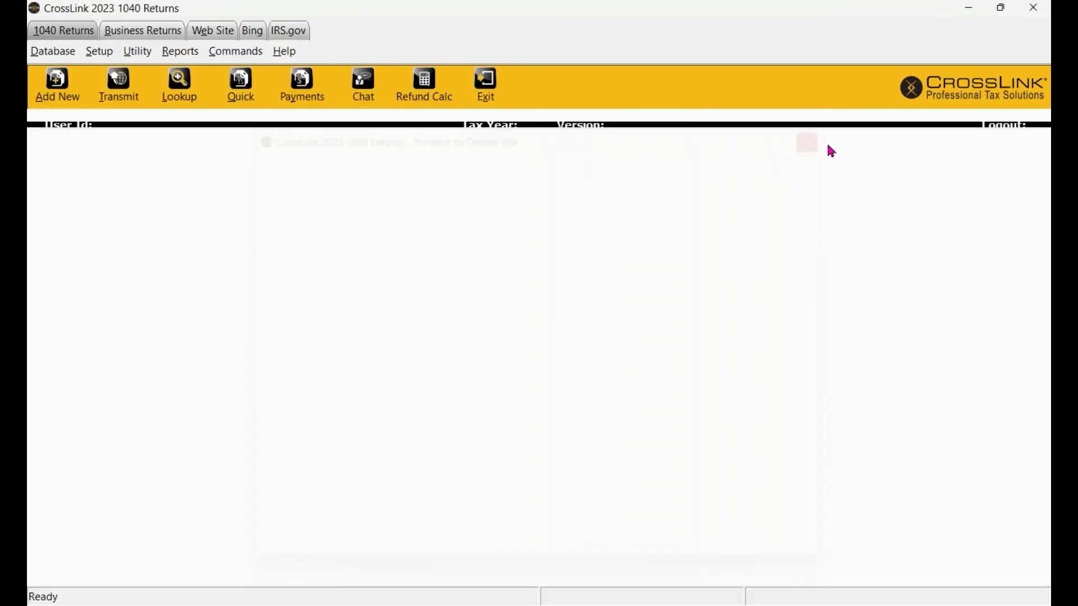
left_click(601, 203)
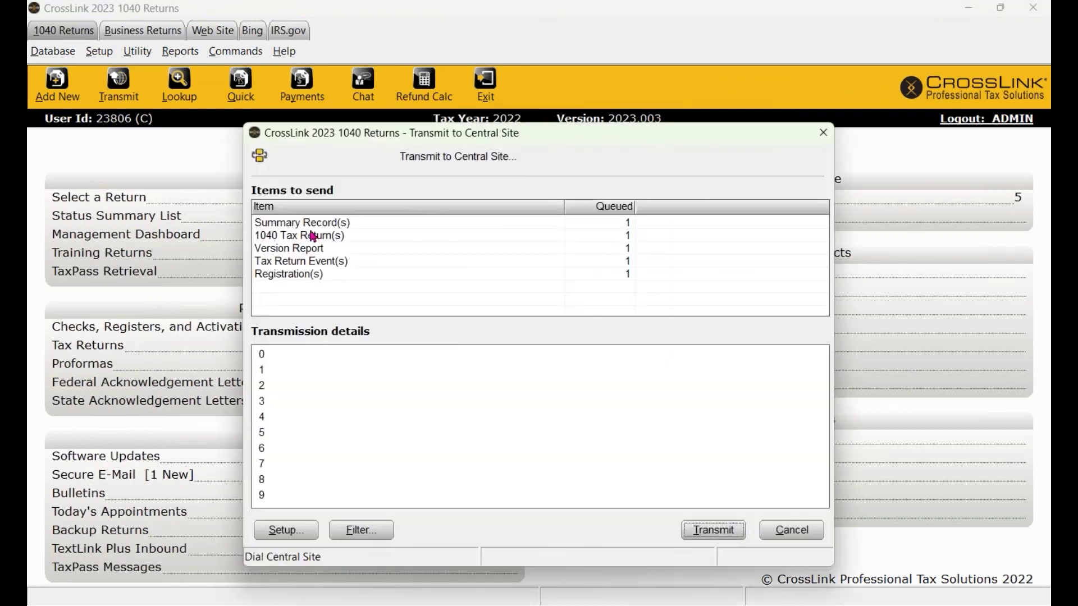
Select the queued 1040 return in Filter, transmit it, and close the dialog to WIP.
left_click(390, 527)
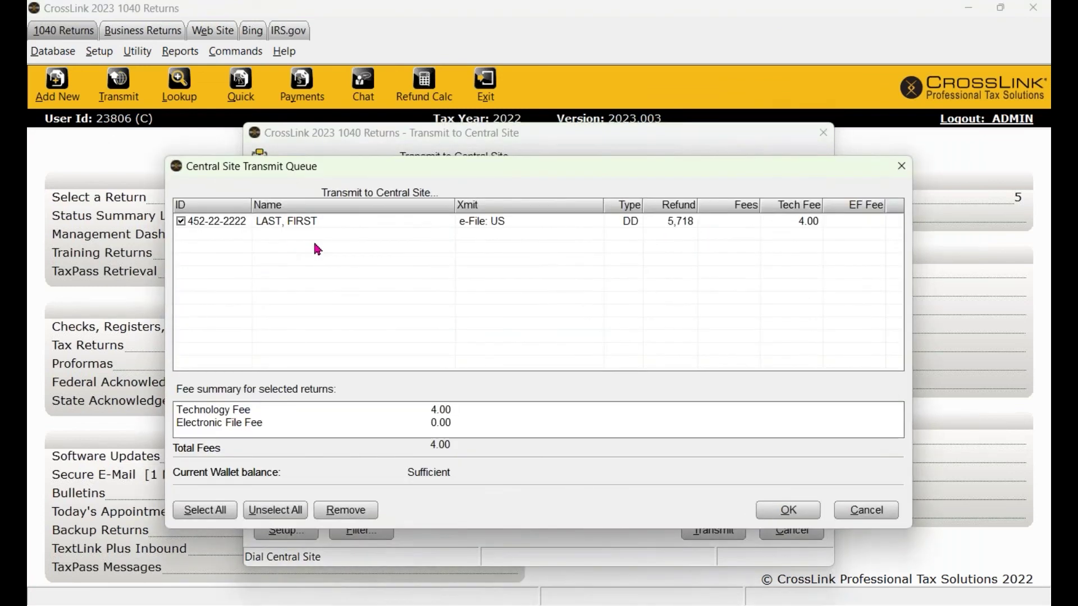
left_click(298, 221)
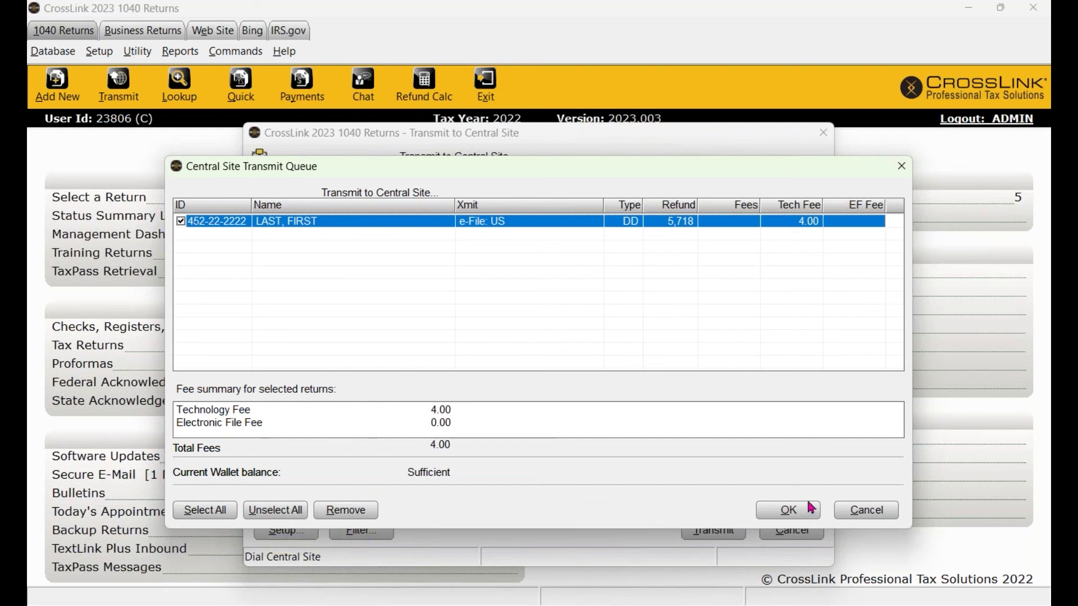
left_click(901, 166)
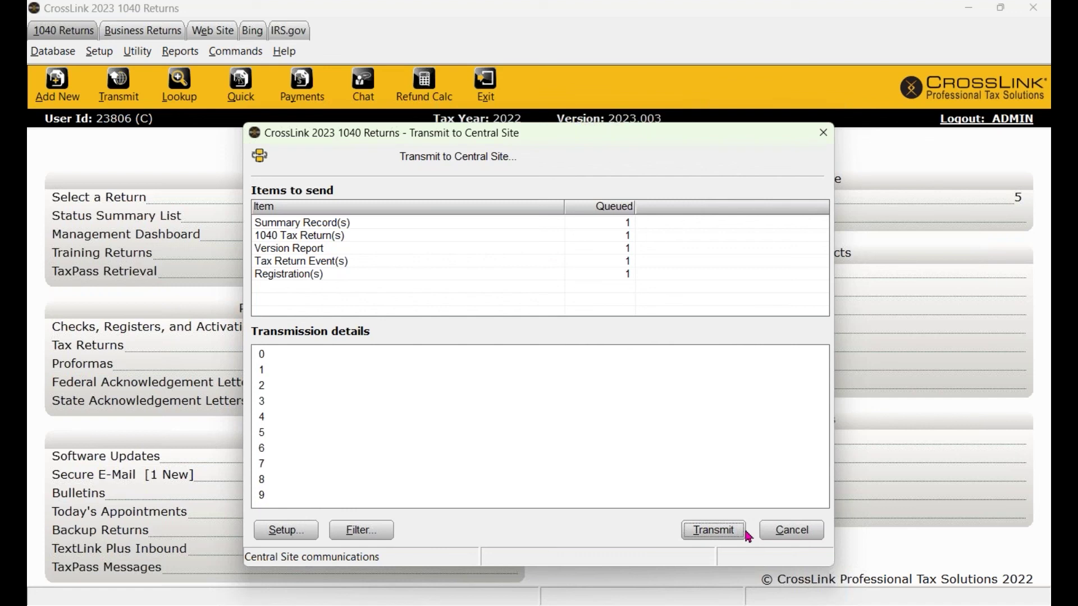
left_click(823, 133)
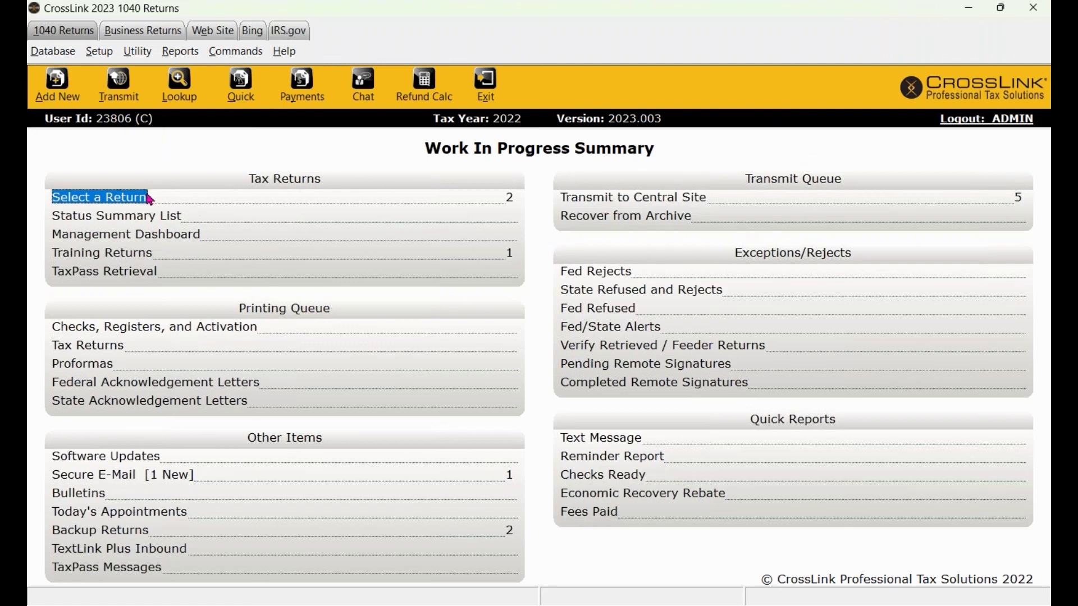
List all saved returns and open the Joint filing-status return.
left_click(104, 201)
left_click(344, 164)
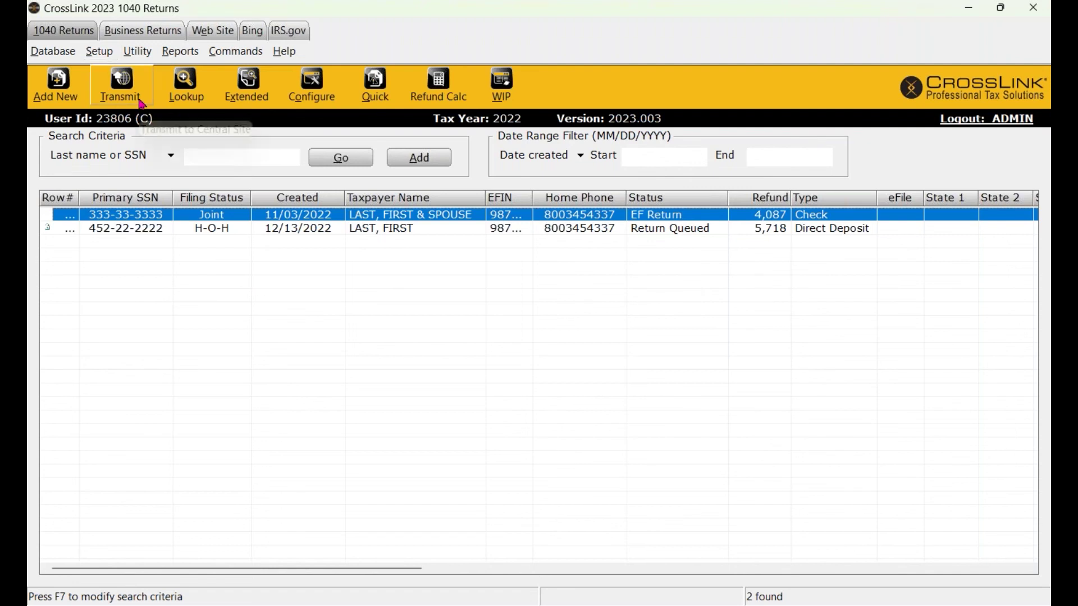
left_click(511, 92)
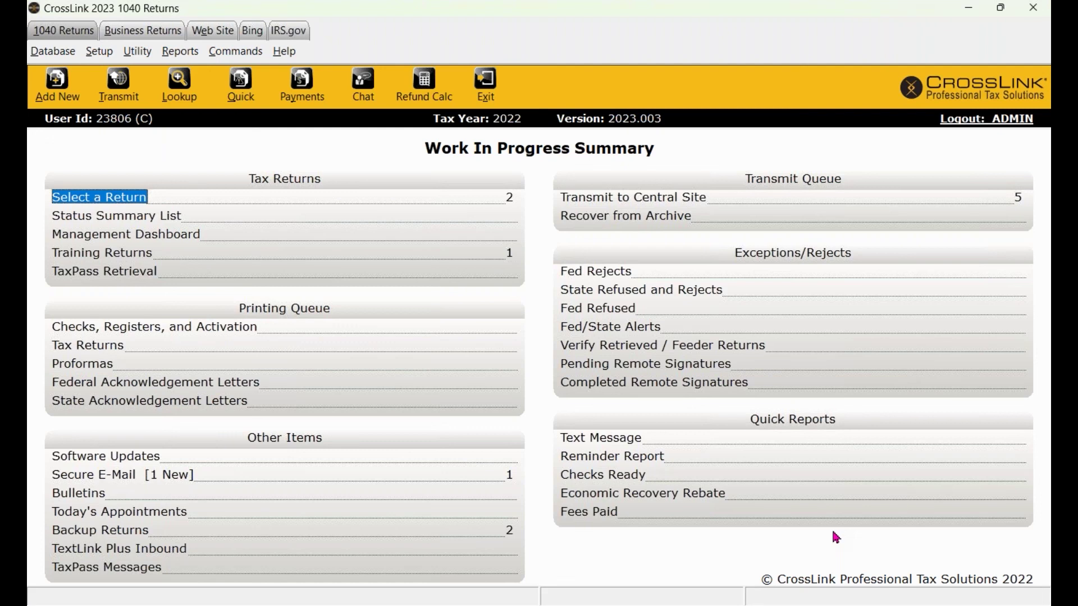
left_click(122, 198)
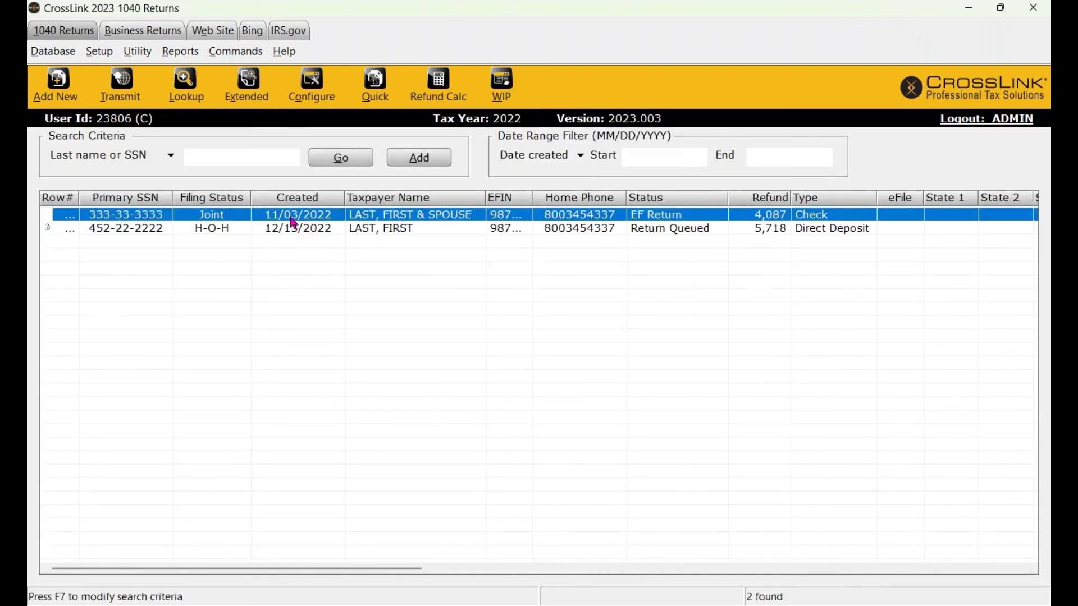
double_click(291, 216)
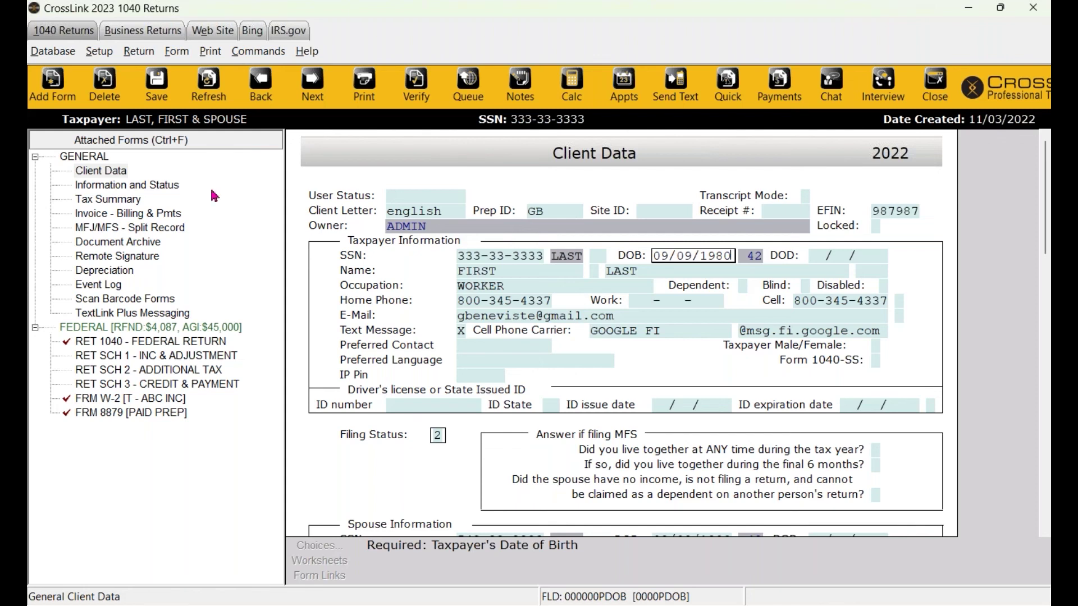
left_click(56, 95)
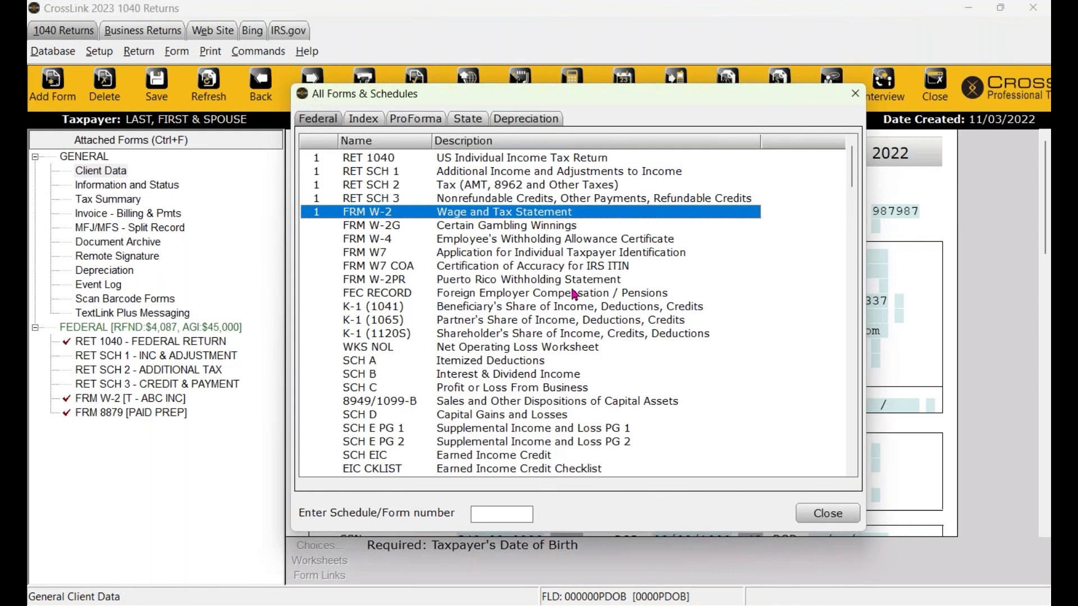
left_click(853, 95)
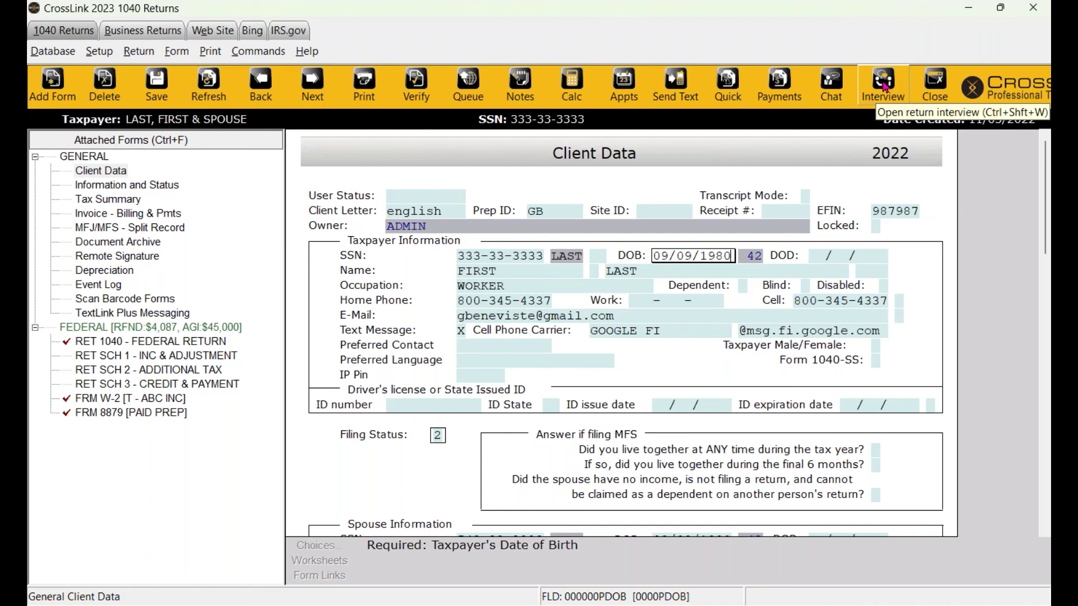
Start the Express interview and browse the GENERAL and FEDERAL sections of the forms tree.
left_click(881, 88)
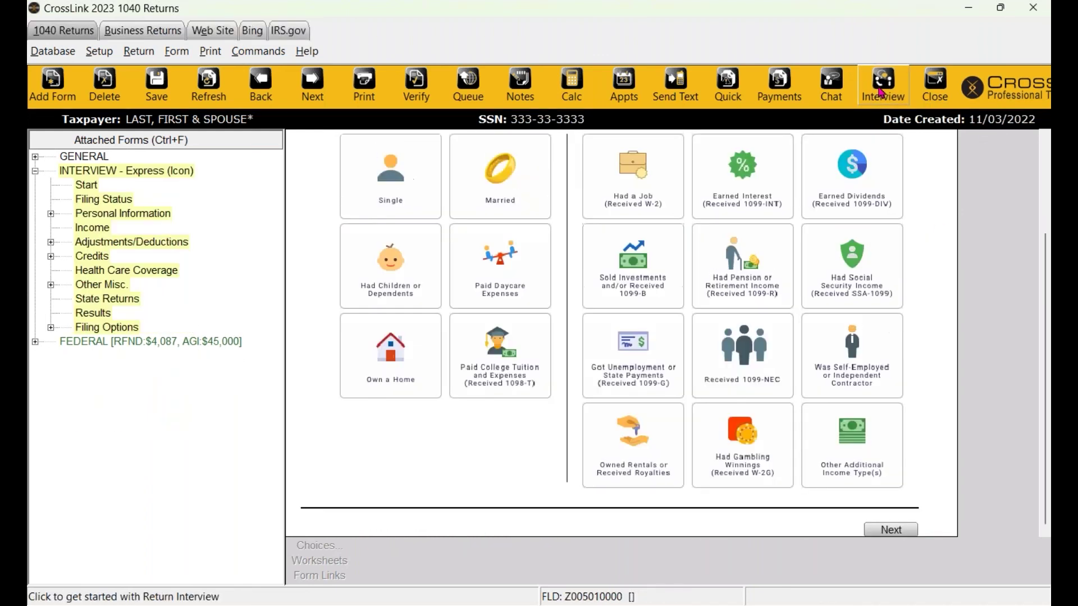
scroll(506, 337, "up", 3)
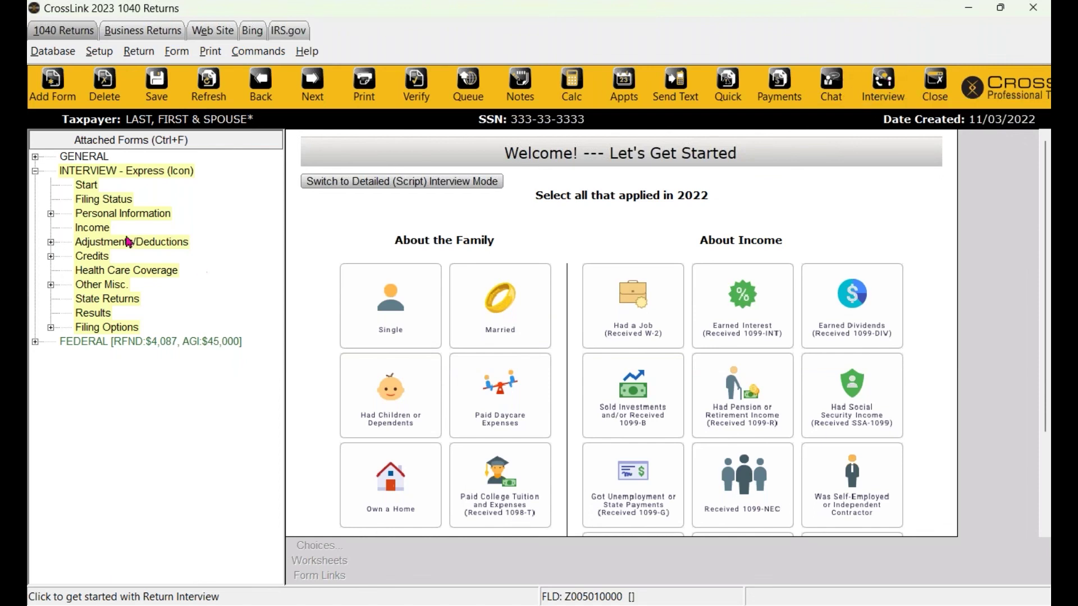
left_click(34, 156)
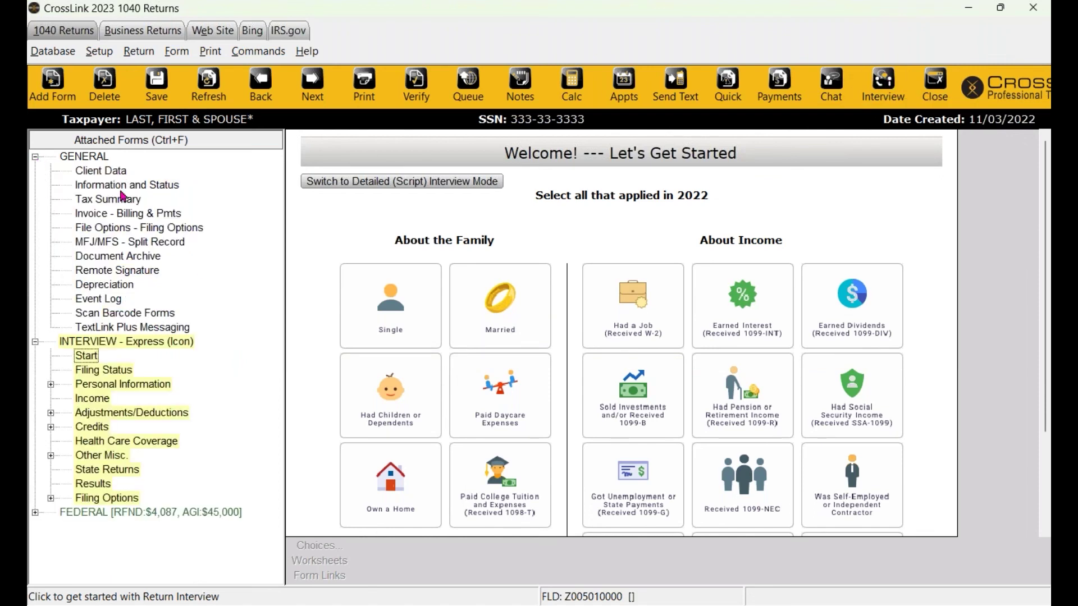
left_click(34, 157)
left_click(35, 341)
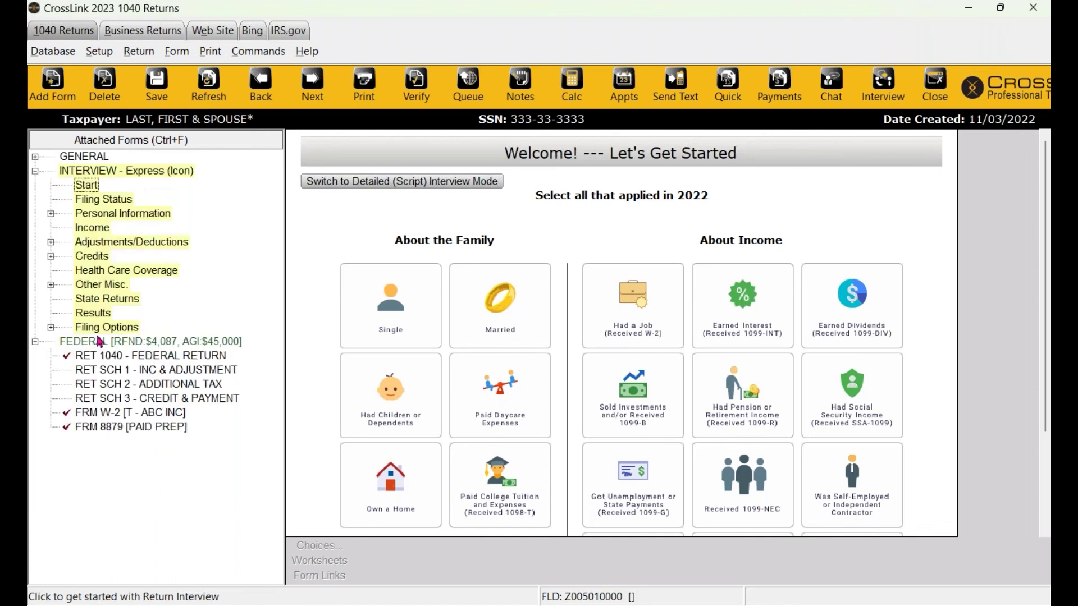
left_click(35, 341)
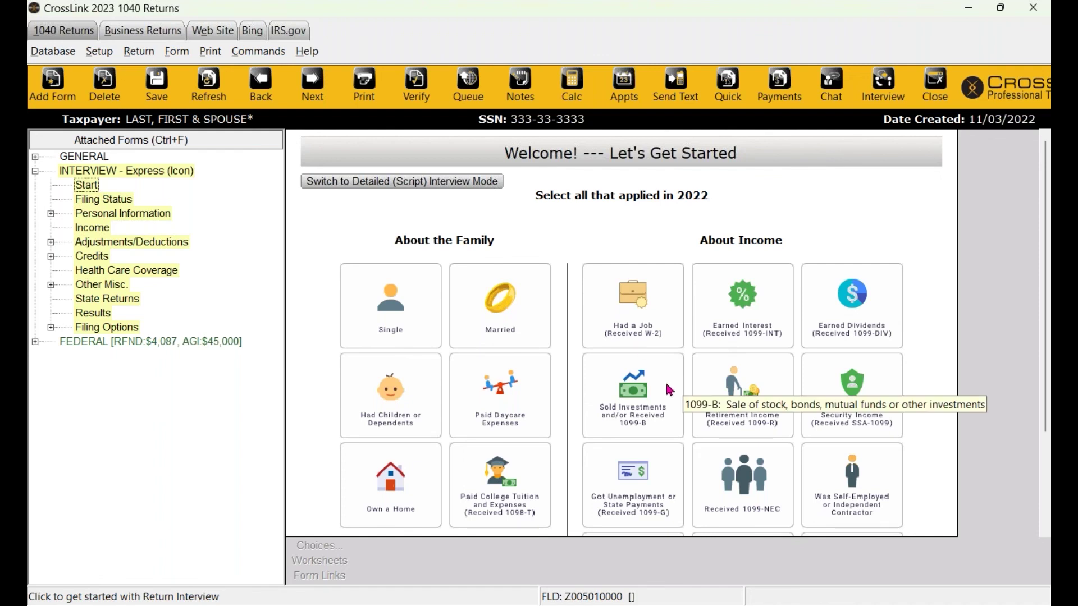
scroll(670, 389, "down", 1)
scroll(670, 390, "down", 1)
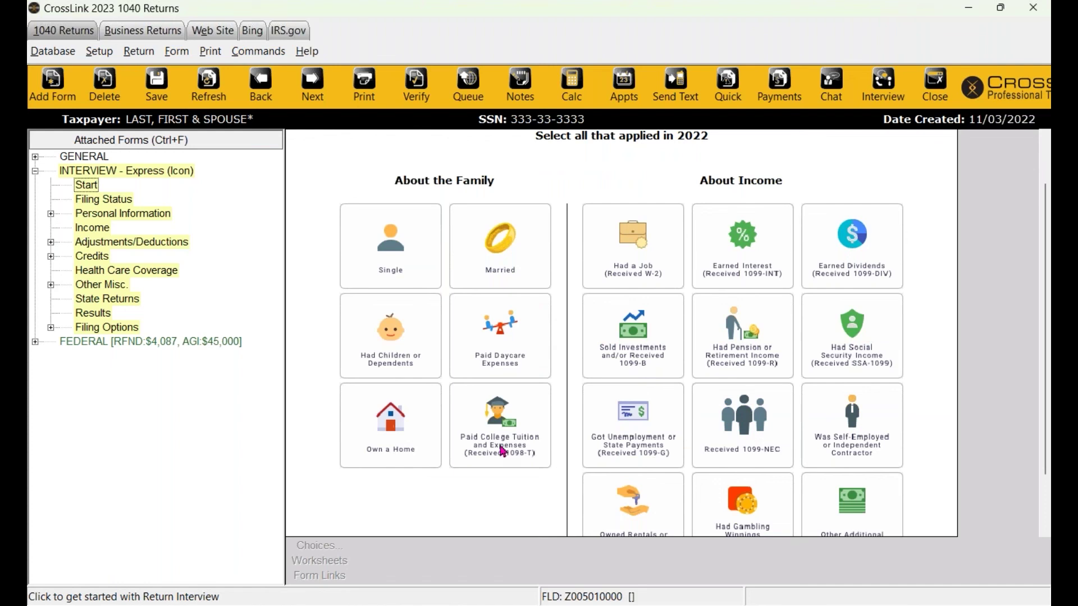
scroll(502, 452, "down", 1)
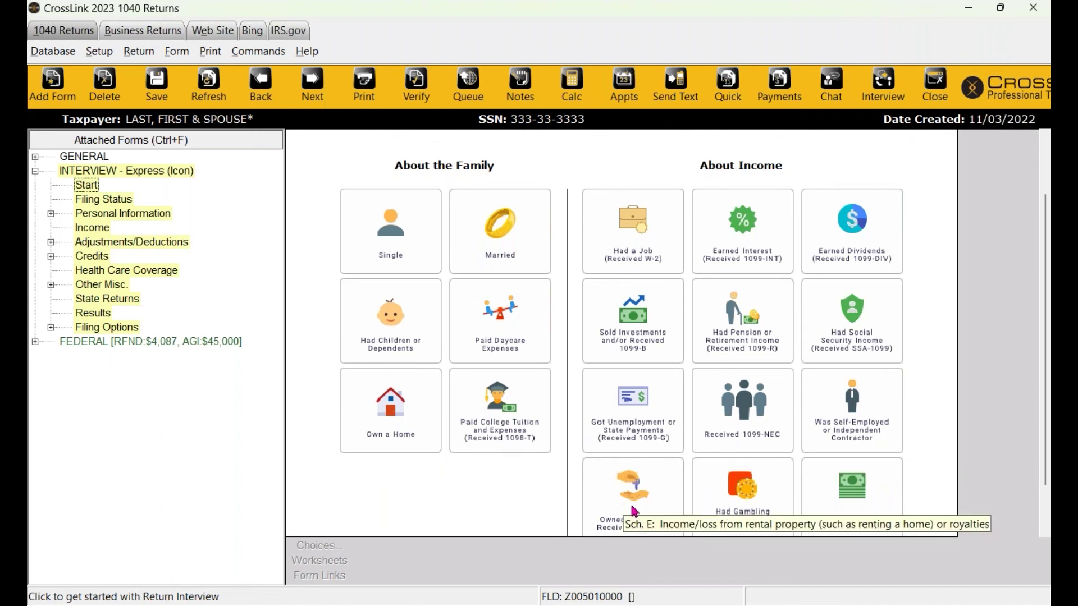
Choose Married, children, daycare, W-2 job, 1099-NEC and other additional income tiles, then continue.
left_click(420, 233)
left_click(496, 232)
left_click(402, 329)
left_click(501, 328)
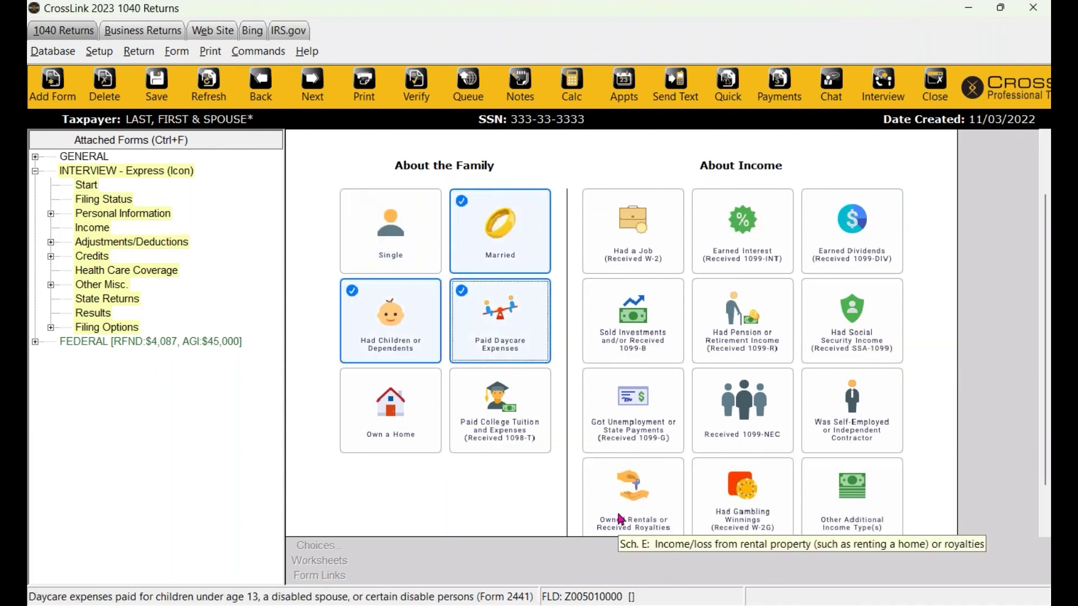
left_click(654, 251)
scroll(813, 385, "down", 1)
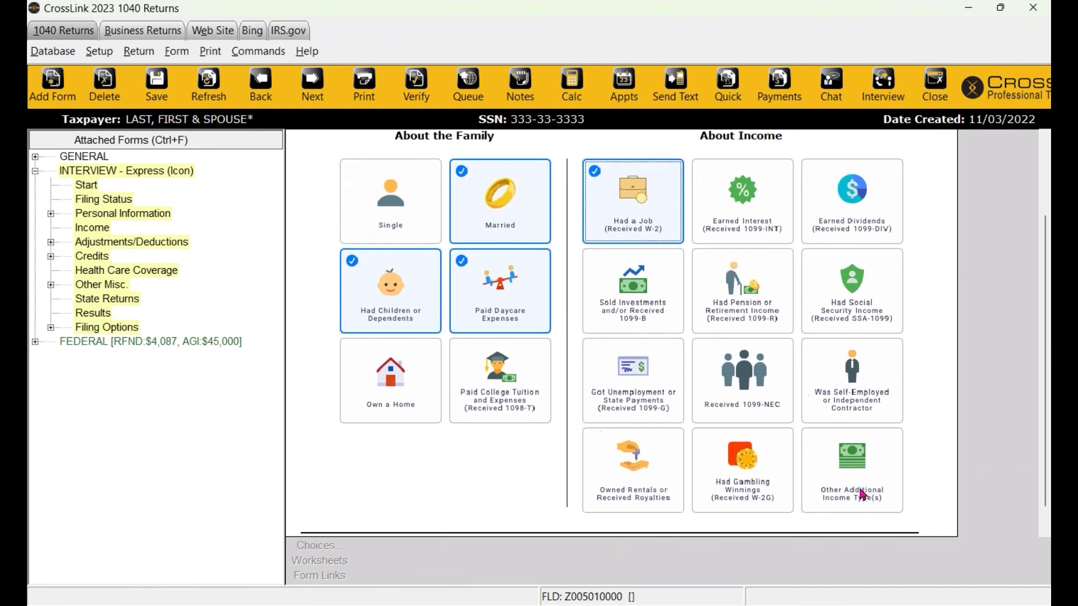
left_click(750, 402)
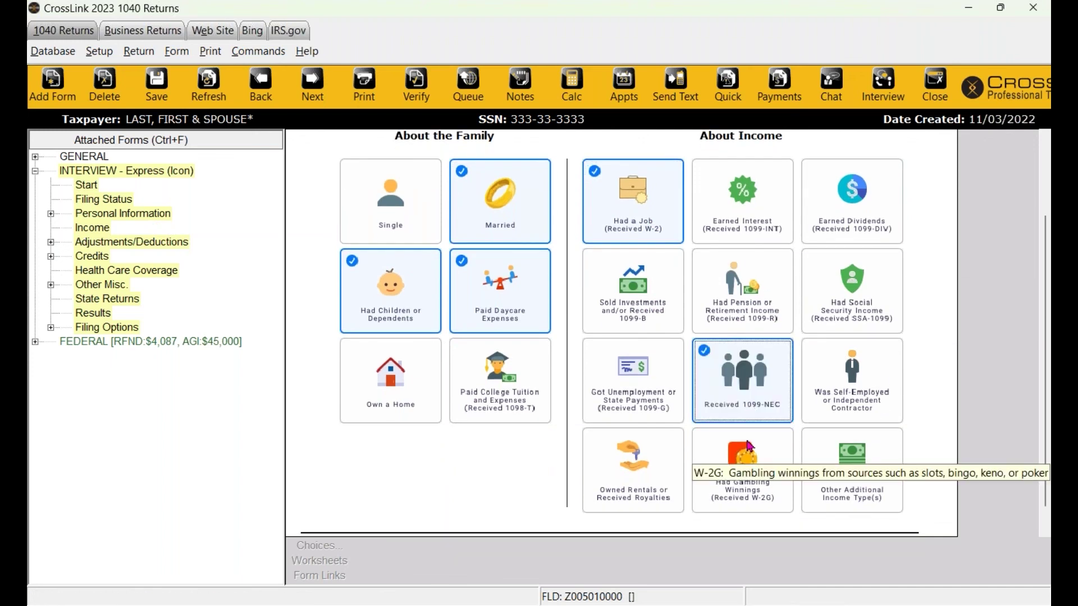
left_click(837, 459)
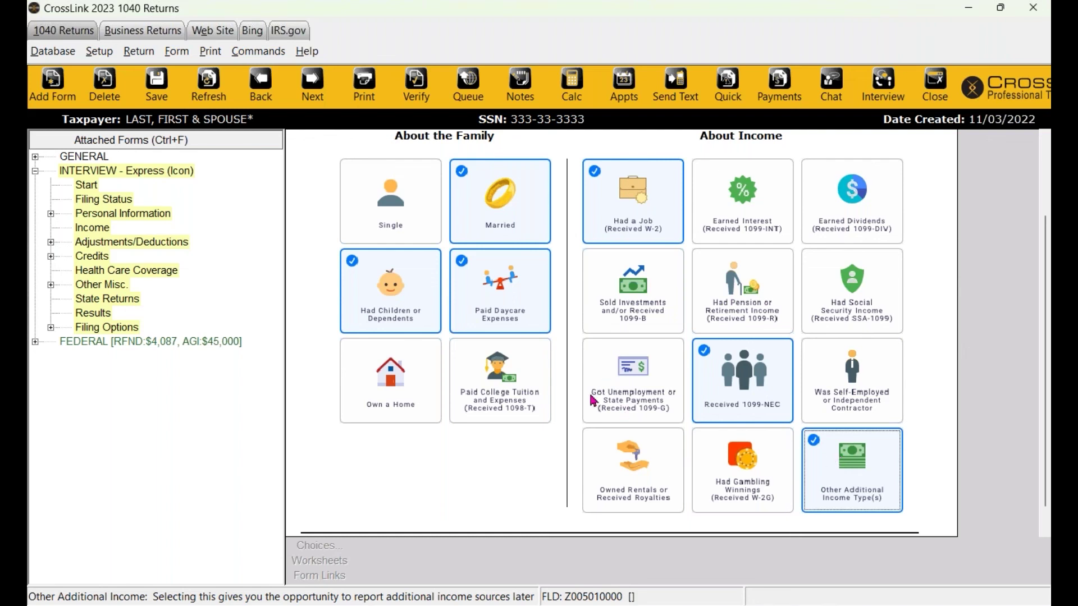
scroll(591, 399, "down", 1)
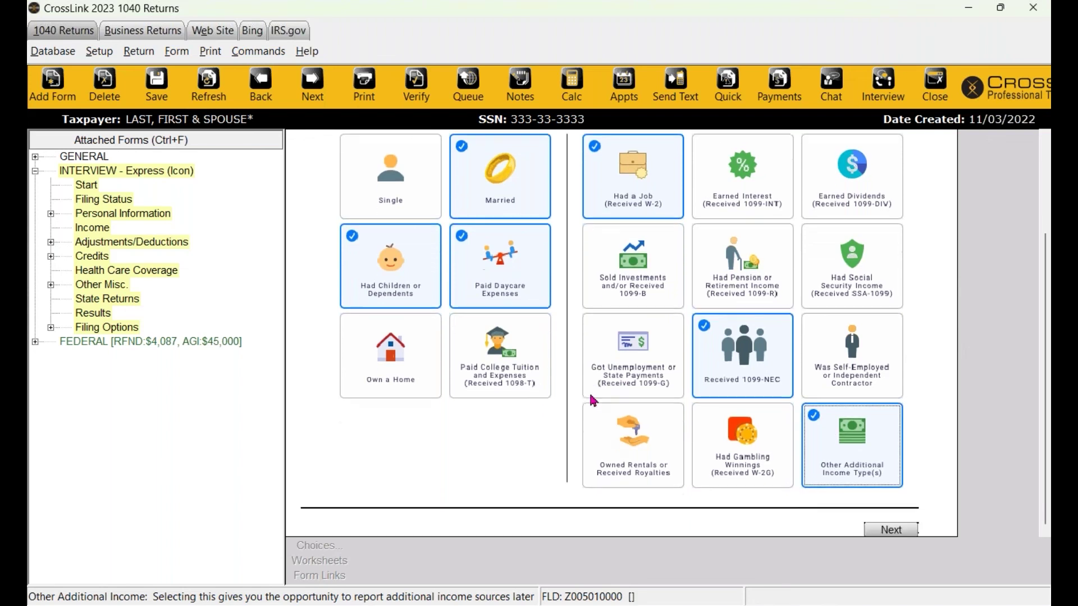
left_click(887, 533)
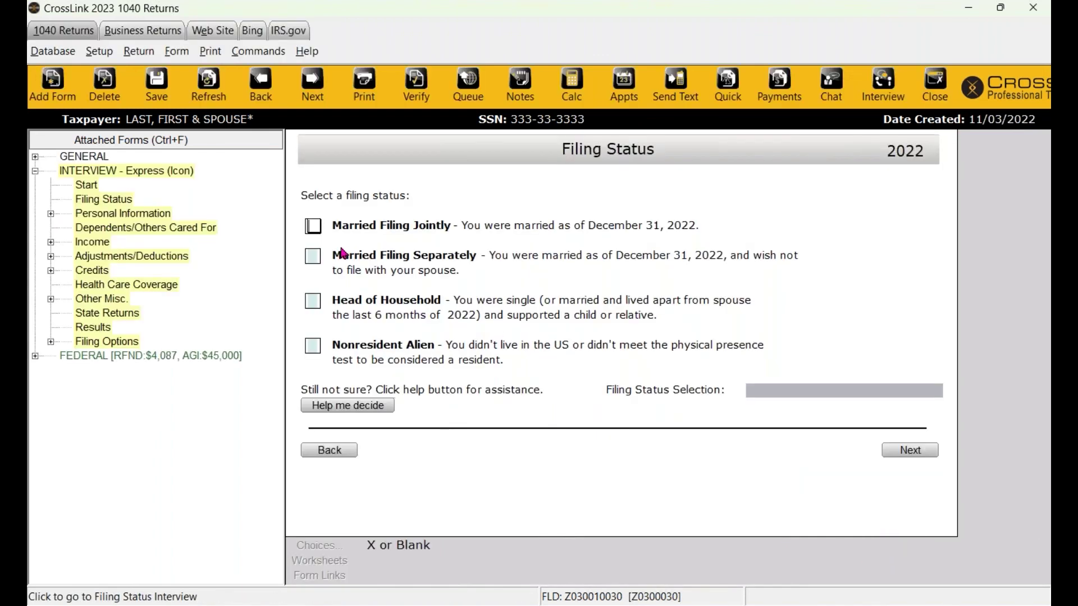
Choose Married Filing Separately and advance through Personal, Address and Additional Personal Information pages.
left_click(313, 257)
left_click(900, 452)
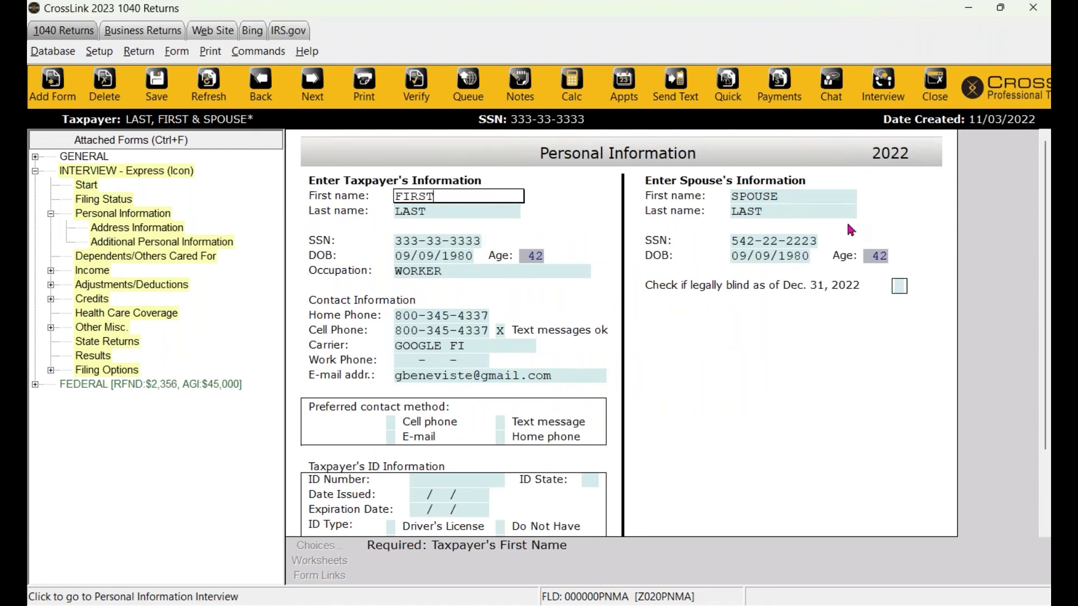
scroll(851, 229, "down", 4)
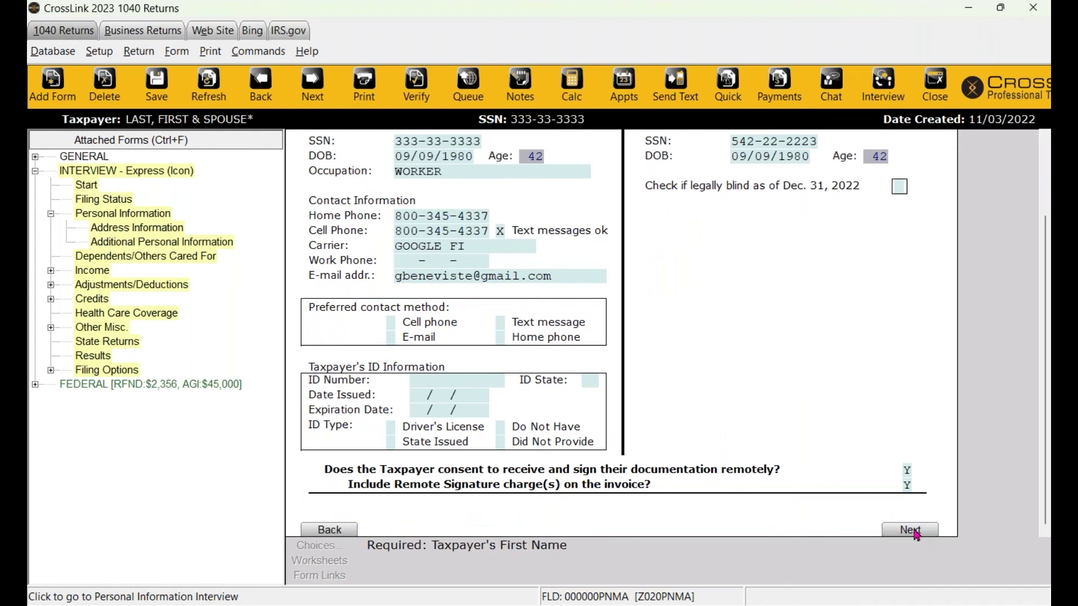
left_click(912, 530)
left_click(909, 420)
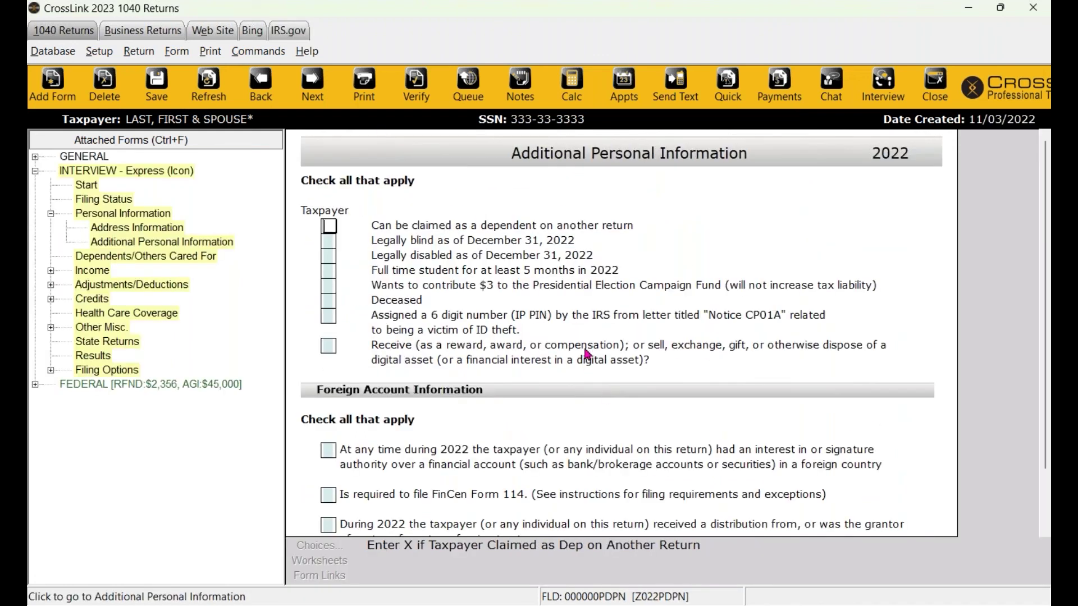
scroll(587, 353, "down", 3)
left_click(910, 529)
left_click(910, 530)
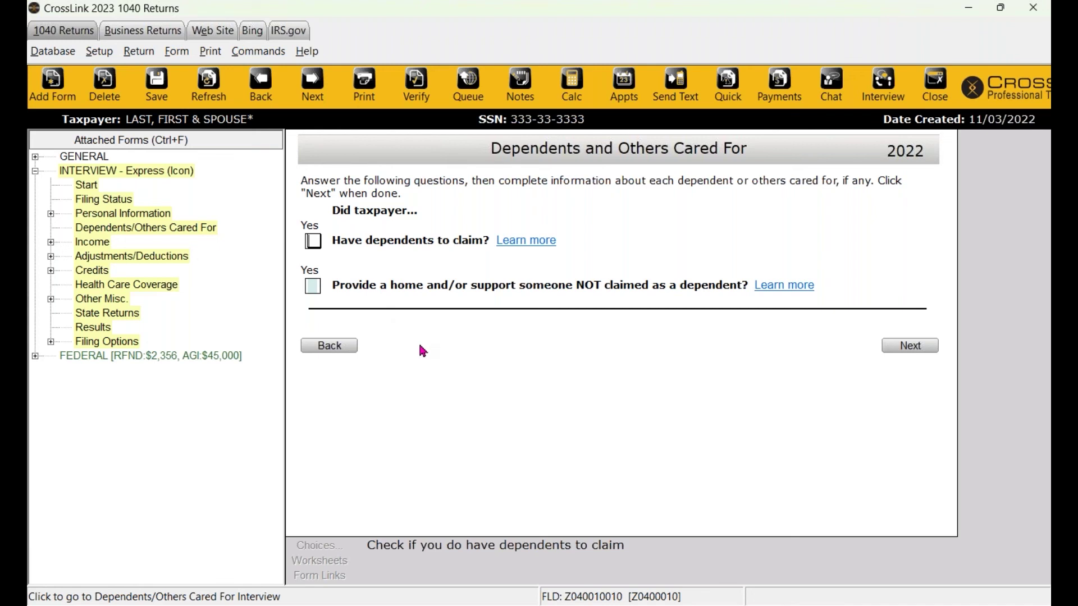
Mark dependents to claim, then select 1099-MISC and household-help income tiles and continue.
left_click(313, 241)
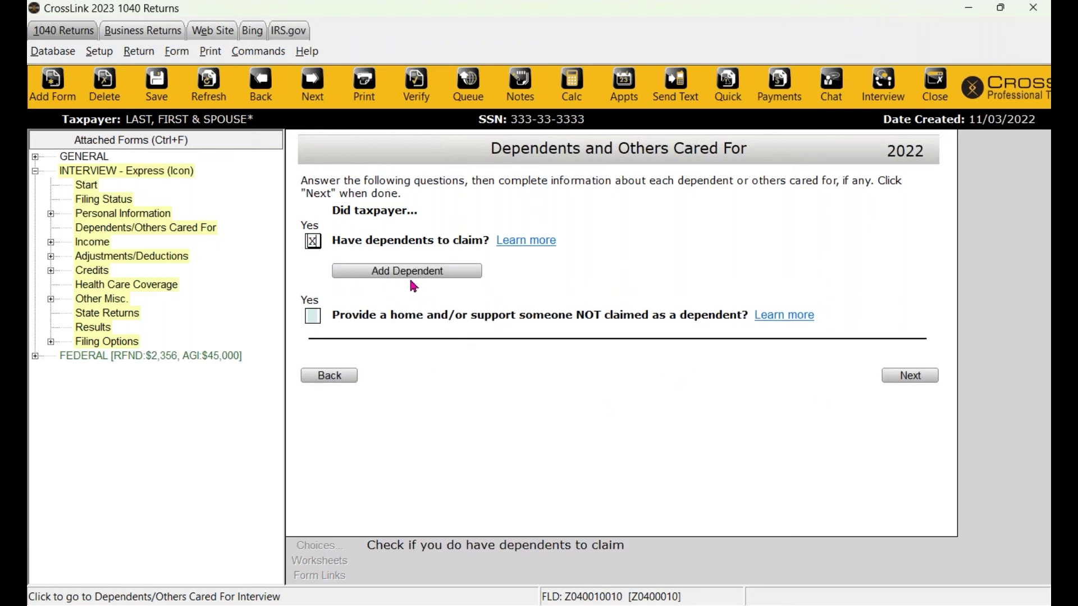
left_click(927, 379)
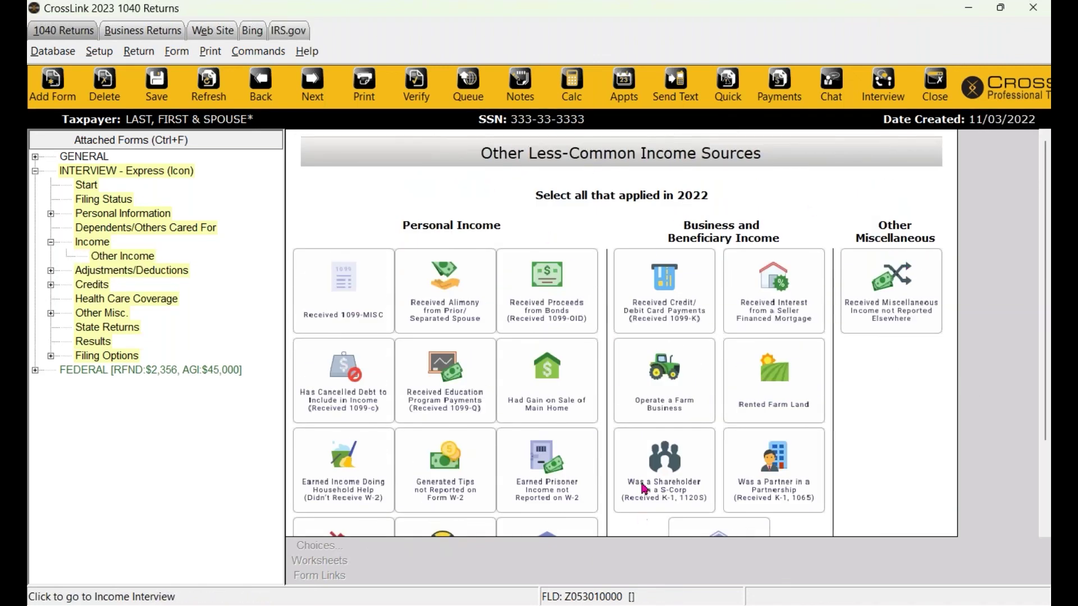
scroll(645, 488, "down", 1)
left_click(373, 242)
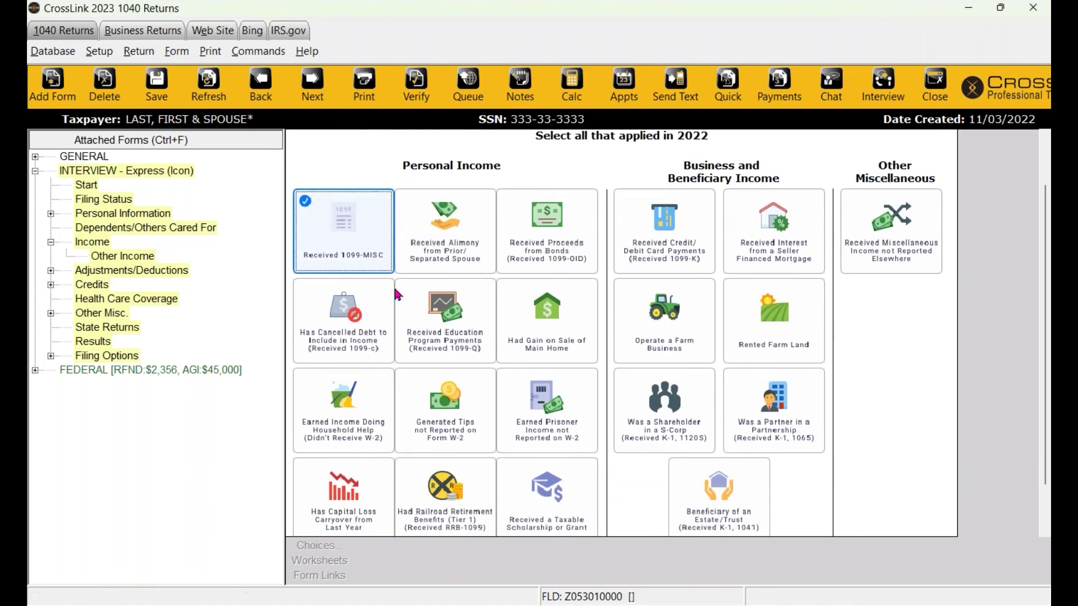
left_click(372, 434)
scroll(371, 433, "down", 1)
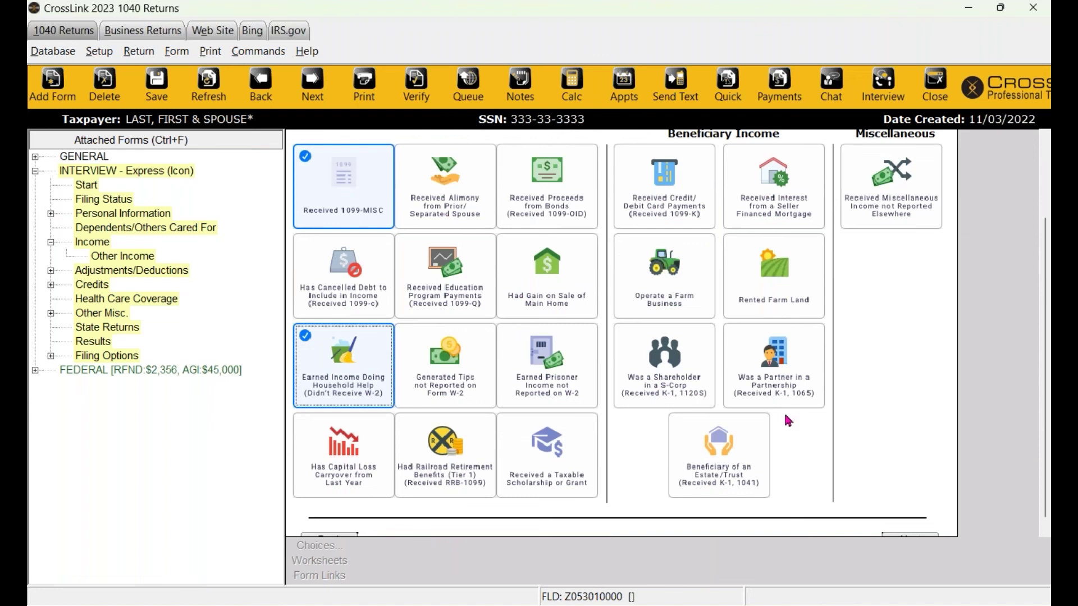
scroll(791, 415, "down", 1)
left_click(918, 530)
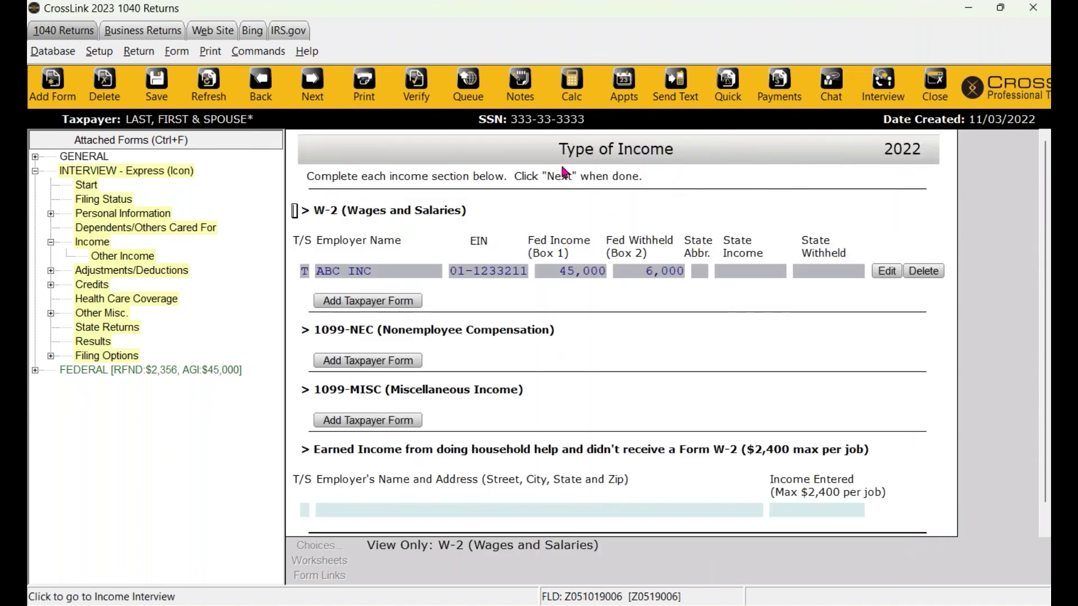
Visit the household-help employer and amount fields, then view Filing Options showing a 2356.00 refund.
scroll(414, 365, "down", 1)
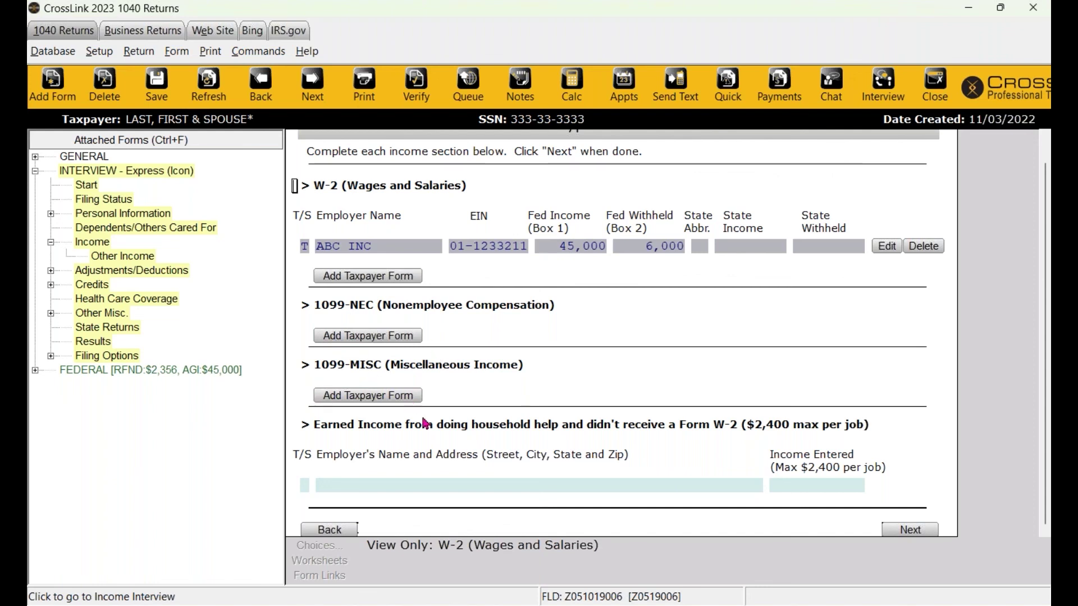
left_click(372, 486)
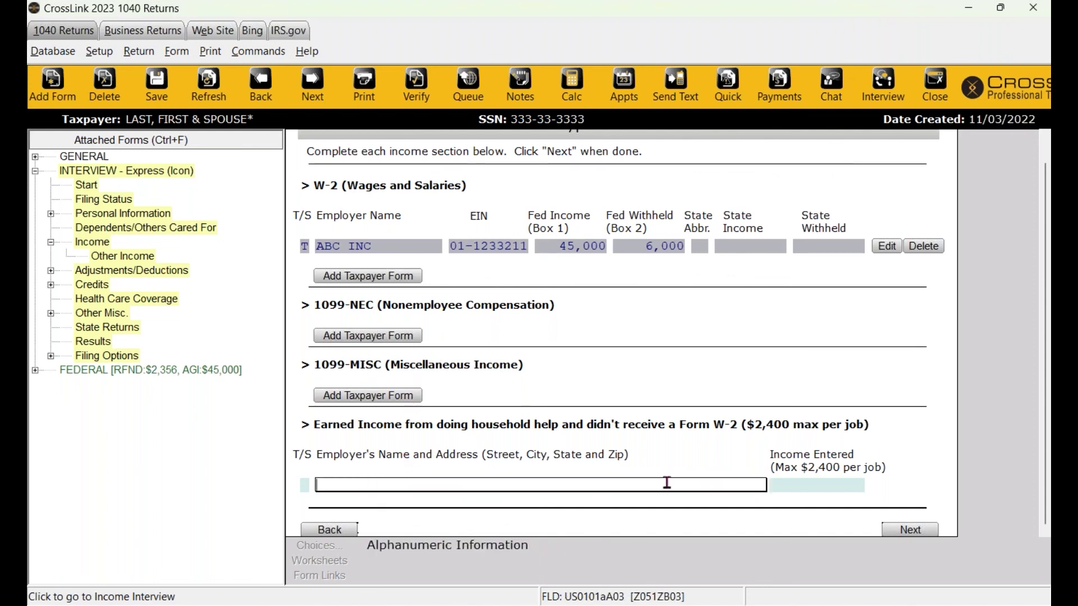
left_click(818, 488)
scroll(553, 484, "up", 1)
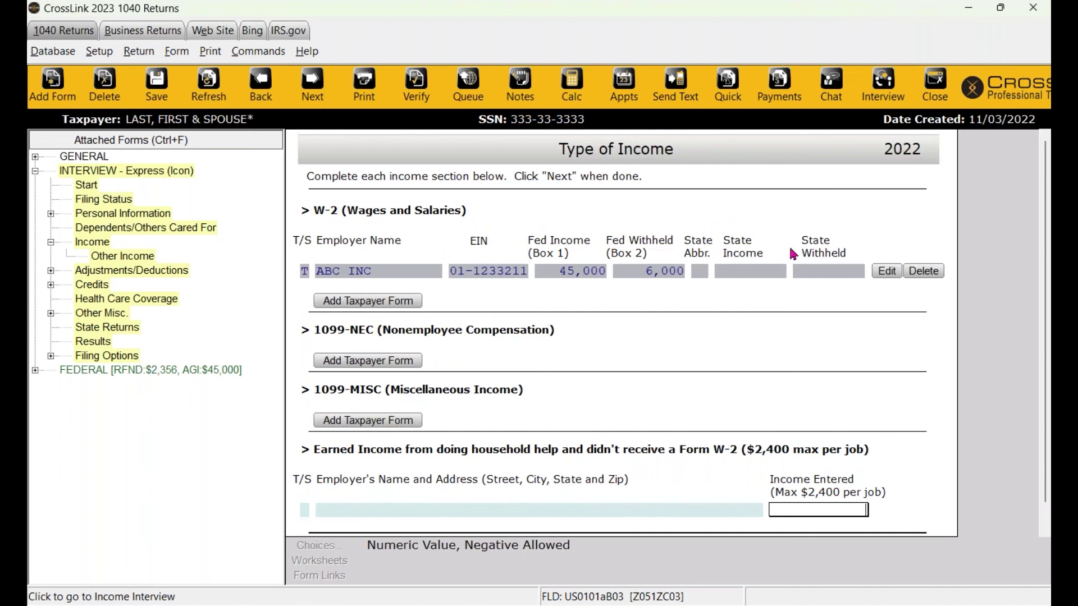
left_click(94, 358)
Review the Filing Options page, then close the return, saving changes when asked.
scroll(738, 325, "up", 2)
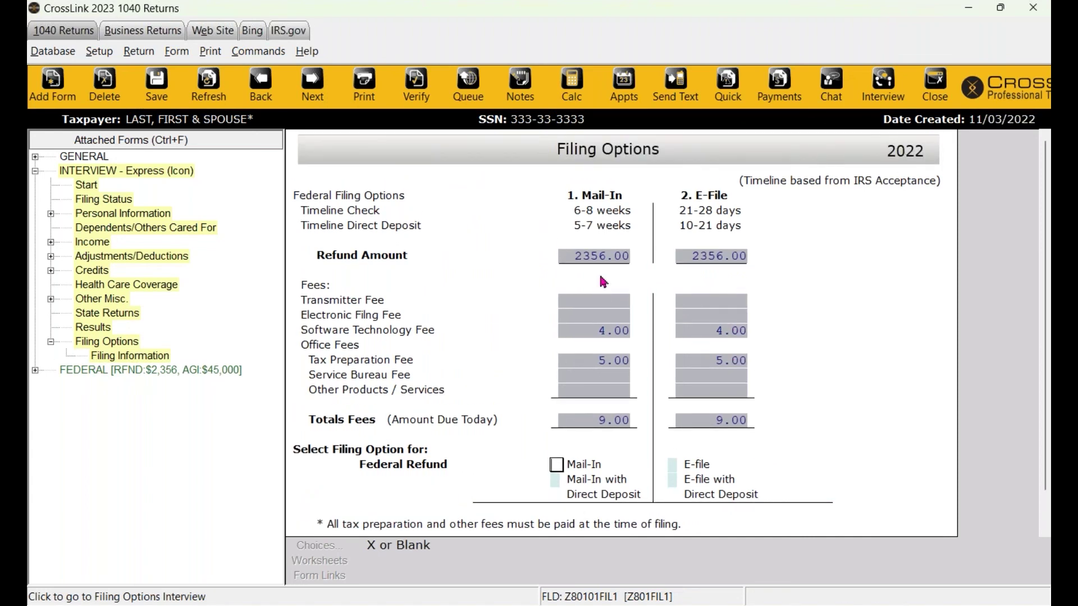
scroll(550, 338, "down", 2)
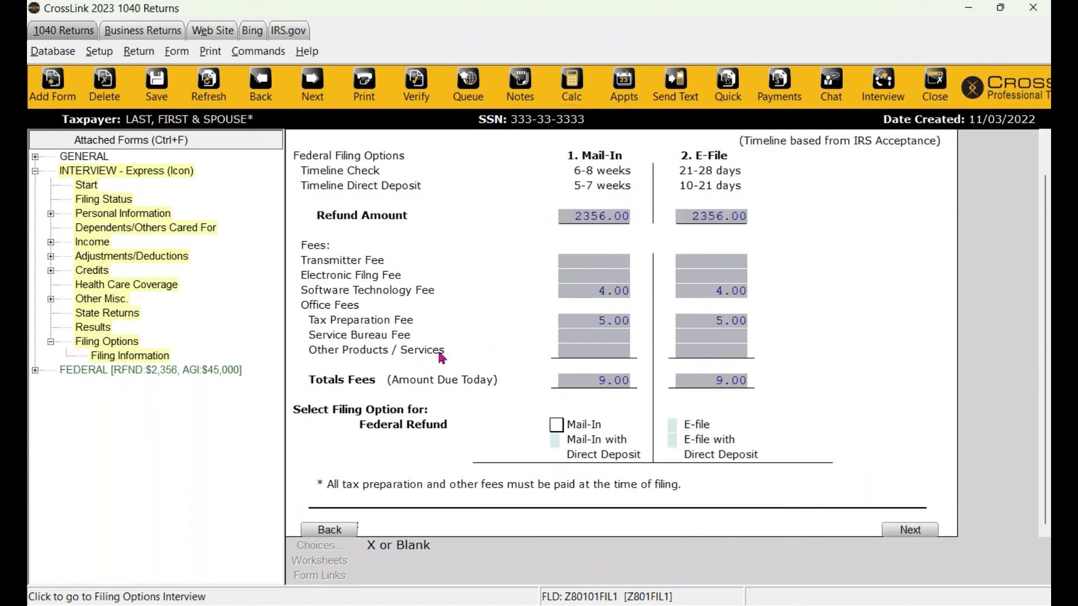
scroll(701, 405, "up", 2)
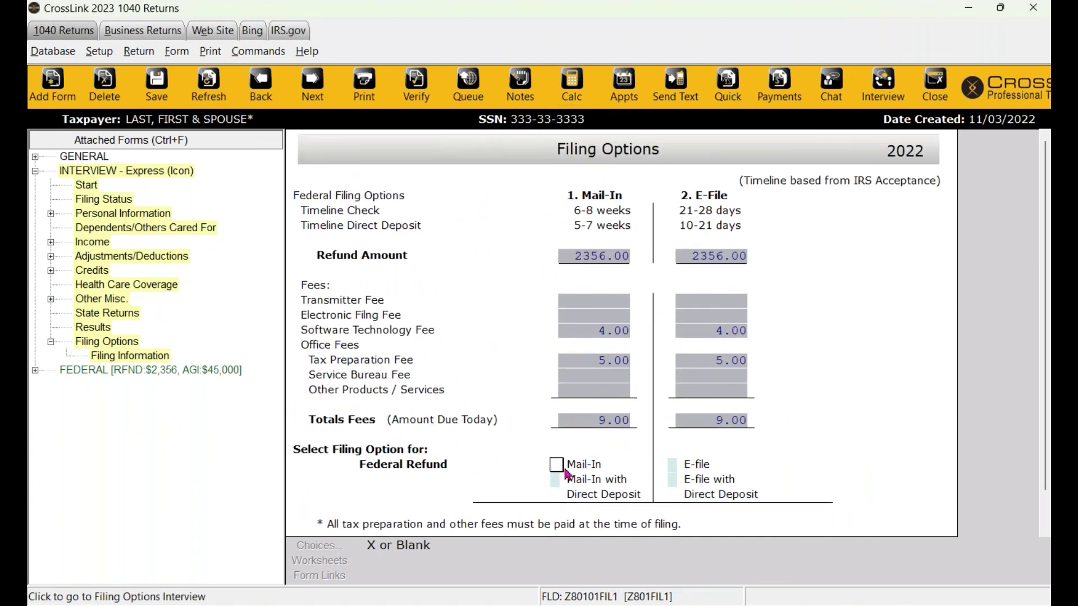
scroll(704, 466, "down", 2)
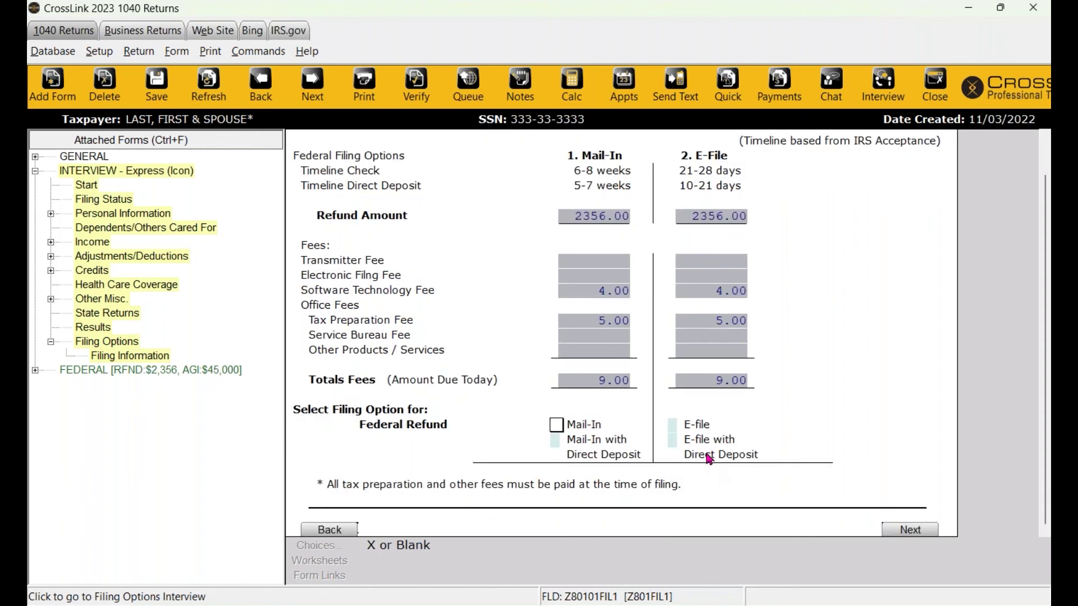
scroll(977, 486, "up", 2)
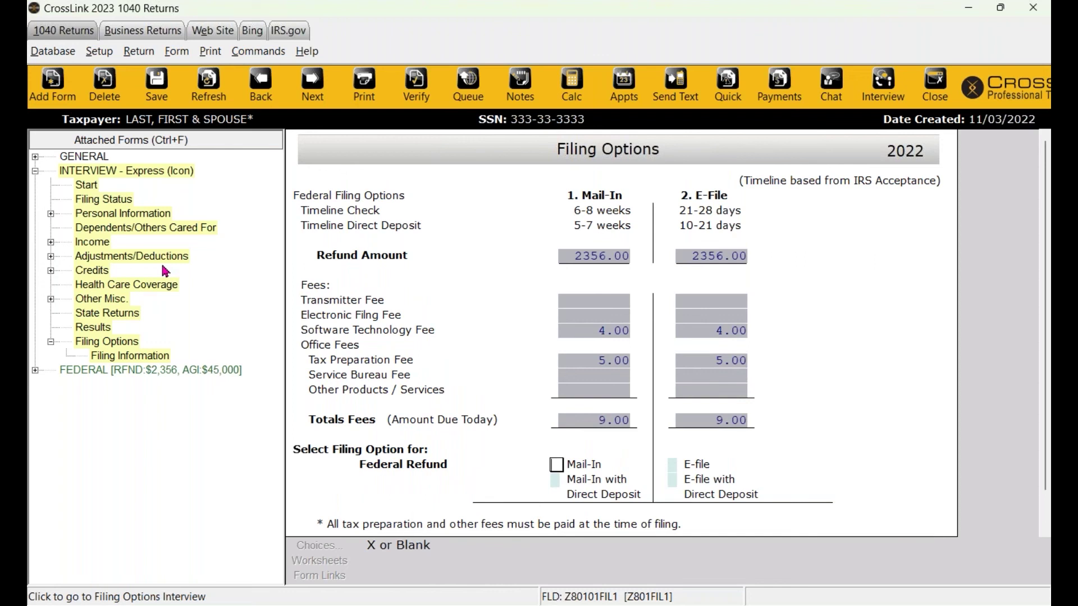
left_click(933, 97)
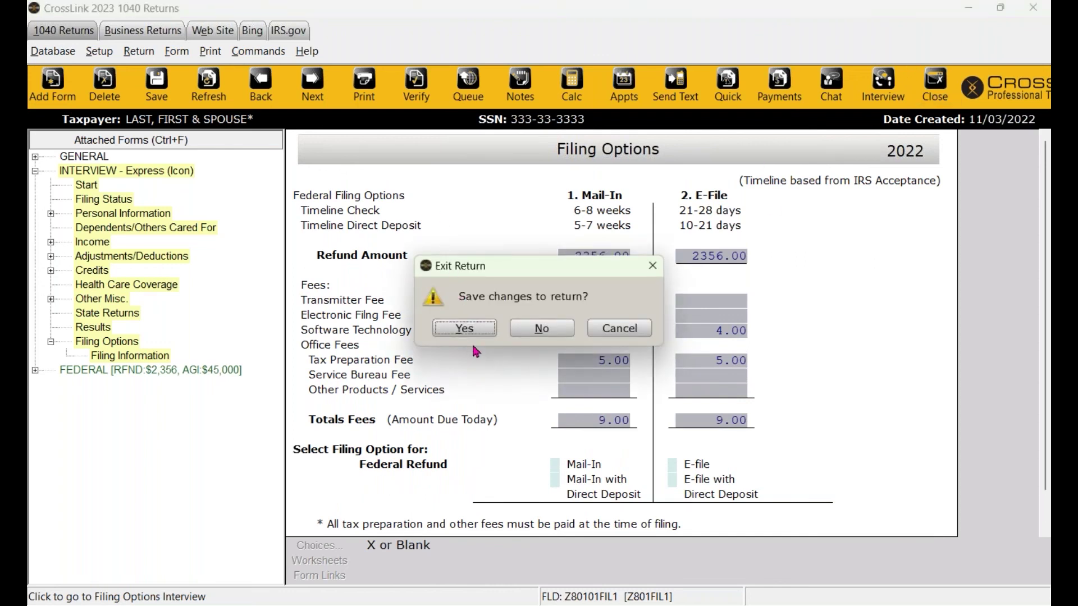
left_click(455, 327)
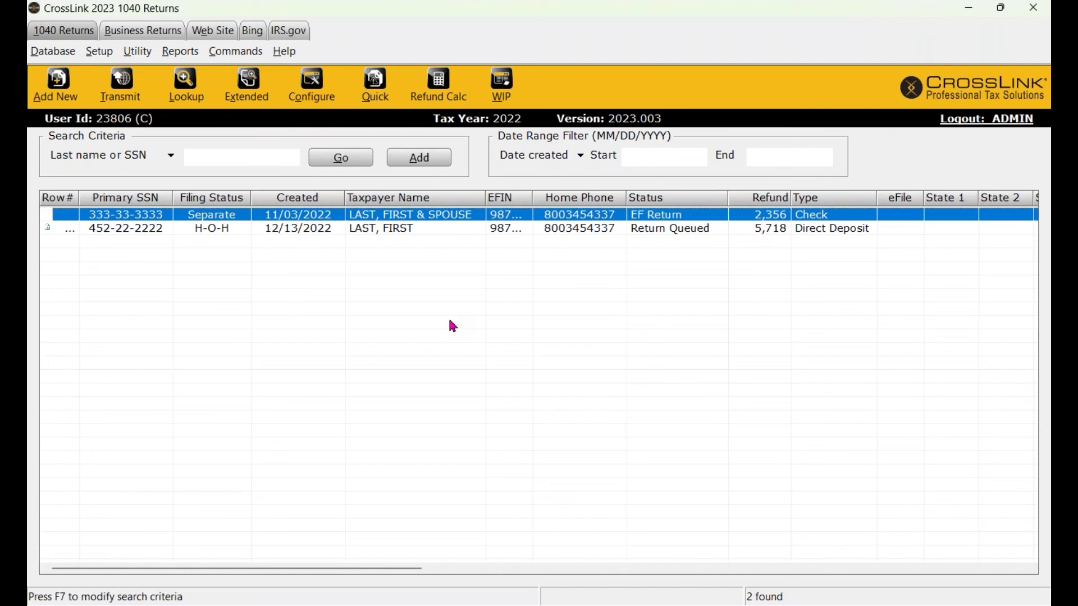
Return to WIP, then start the PowerPoint slide show and advance to the Quick Recap slide.
left_click(503, 86)
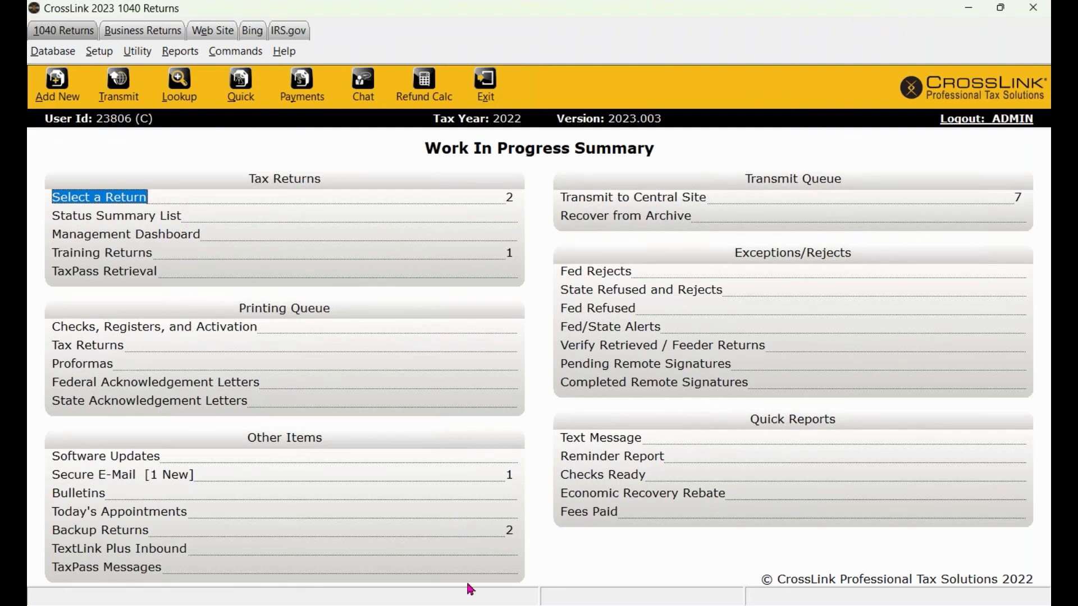
mouse_move(563, 605)
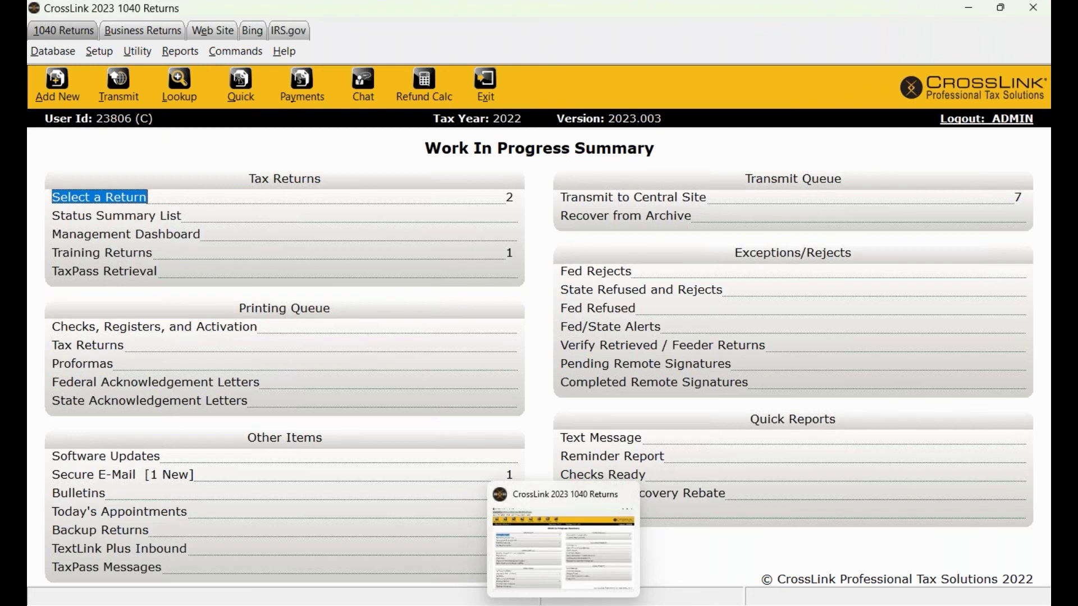
mouse_move(689, 605)
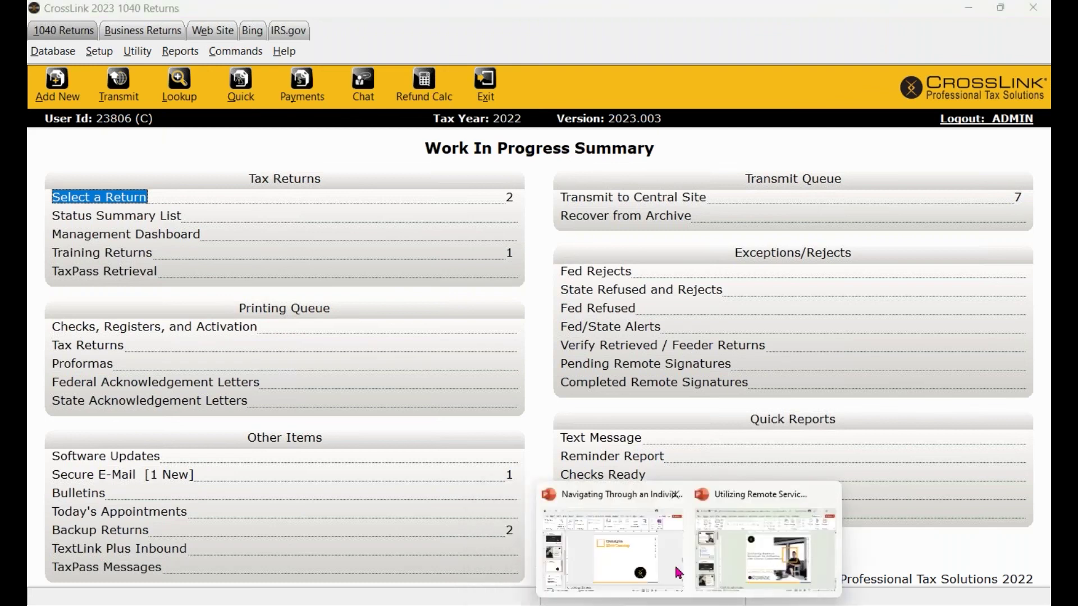
left_click(623, 550)
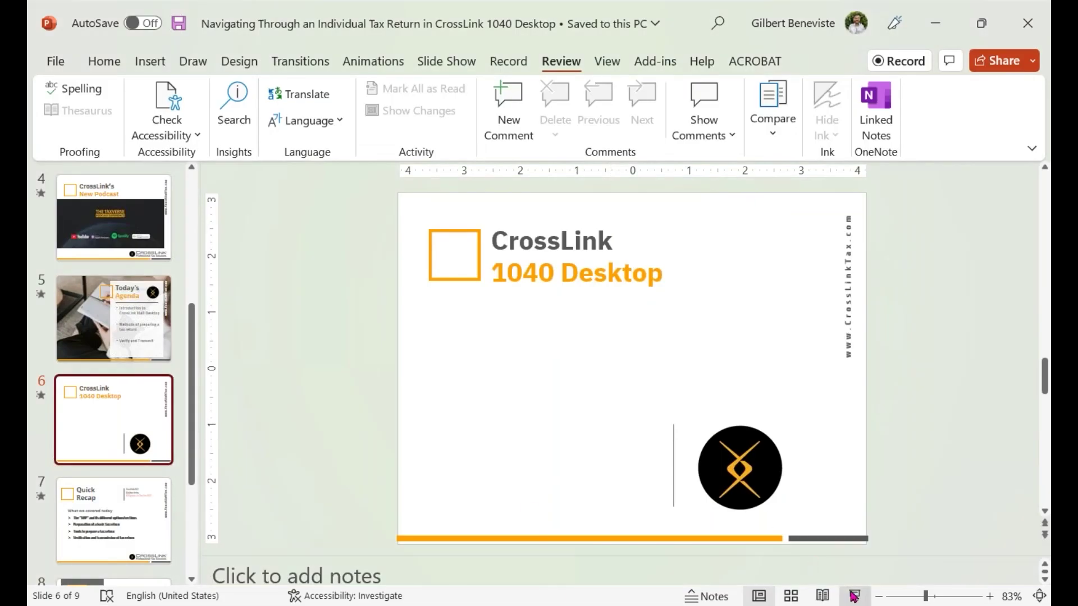
left_click(854, 595)
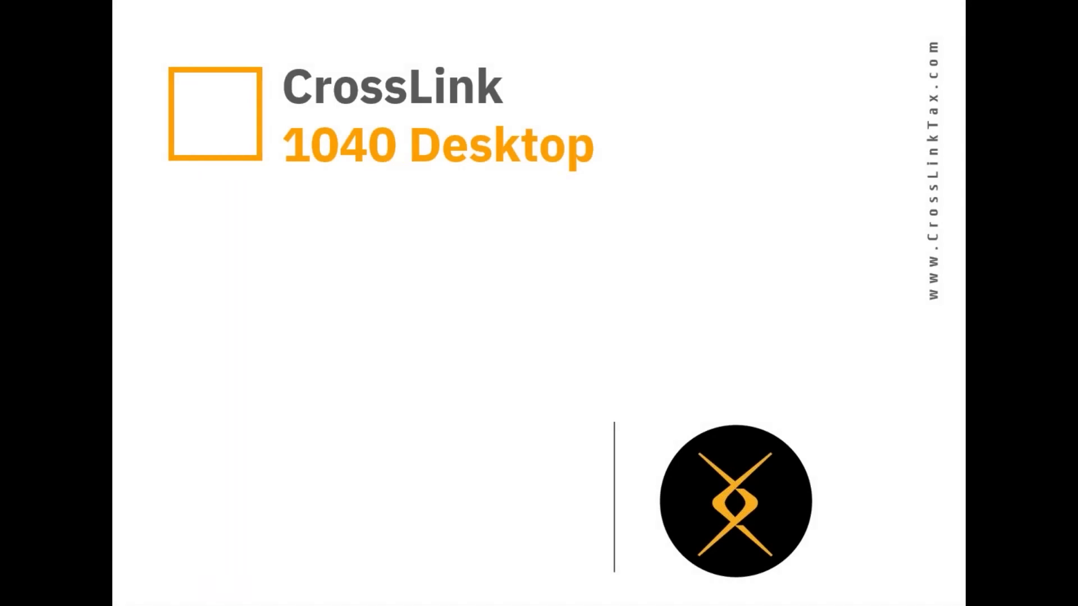
key("Right")
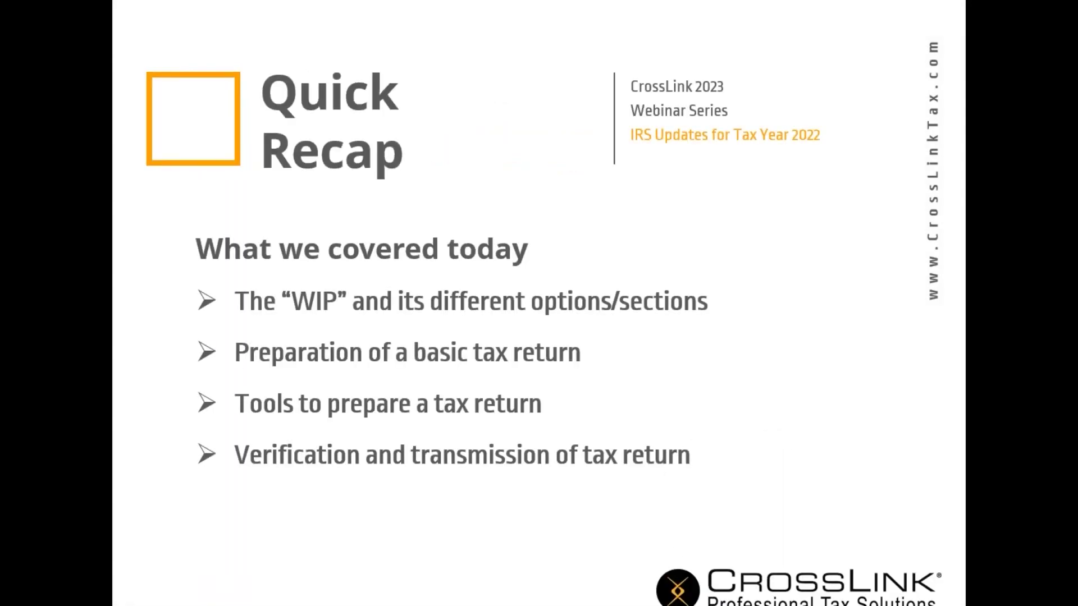